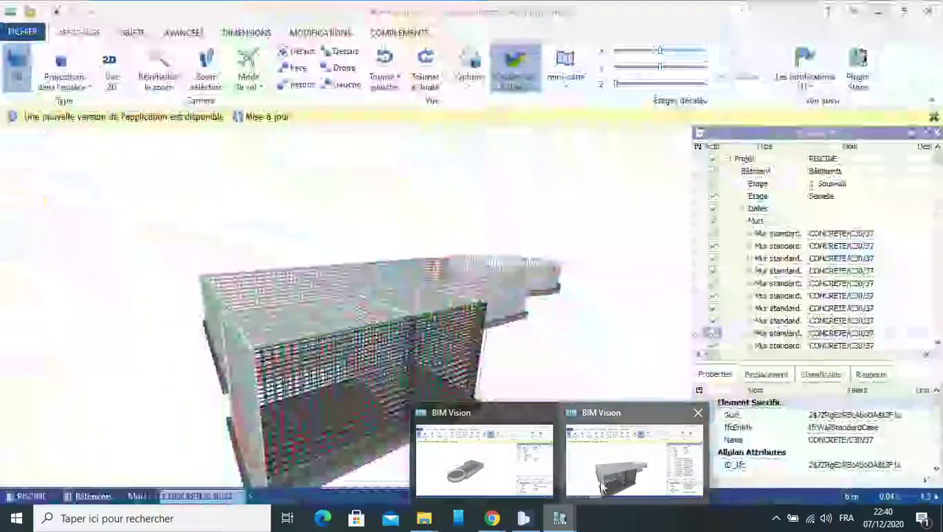
Bring BIM Vision forward and orbit and zoom the pool model to a near-front view
click(600, 493)
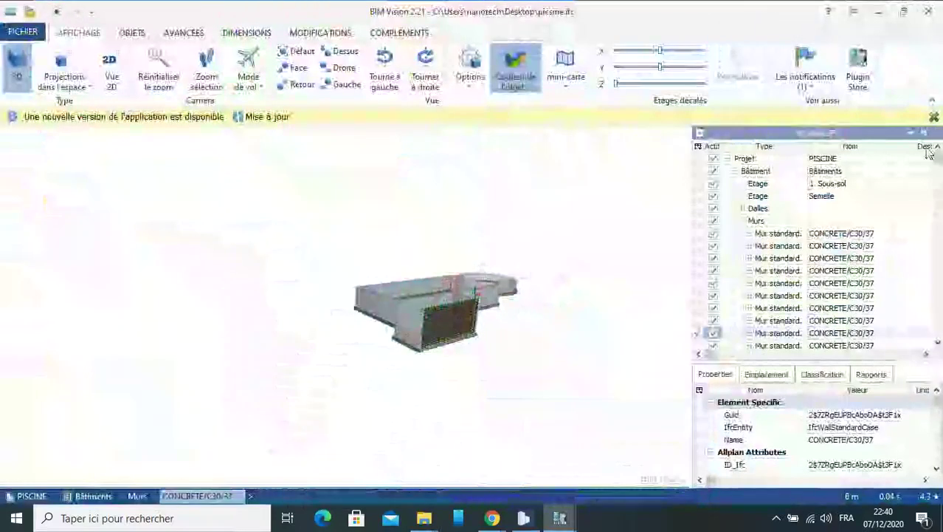
mouse_move(501, 330)
mouse_down()
mouse_move(417, 333)
mouse_move(461, 332)
mouse_move(451, 383)
mouse_move(291, 333)
mouse_move(288, 360)
mouse_move(297, 276)
mouse_move(316, 321)
mouse_move(309, 332)
mouse_move(368, 341)
mouse_up()
scroll(462, 333, up, 5)
scroll(451, 382, up, 2)
scroll(286, 317, down, 5)
scroll(288, 360, up, 5)
scroll(302, 376, down, 5)
scroll(308, 332, up, 4)
scroll(369, 341, down, 2)
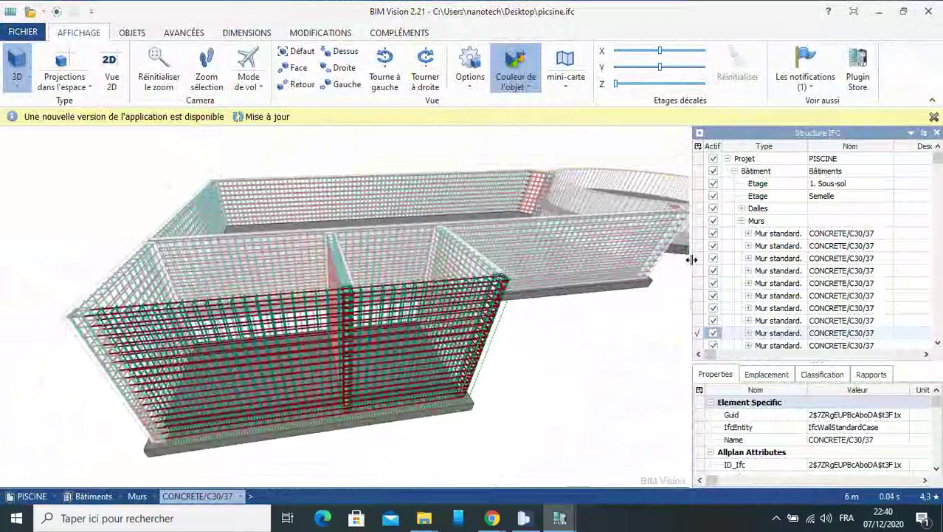
Narrow the IFC structure panel and turn the model so the whole pool is visible
drag(694, 267, 784, 263)
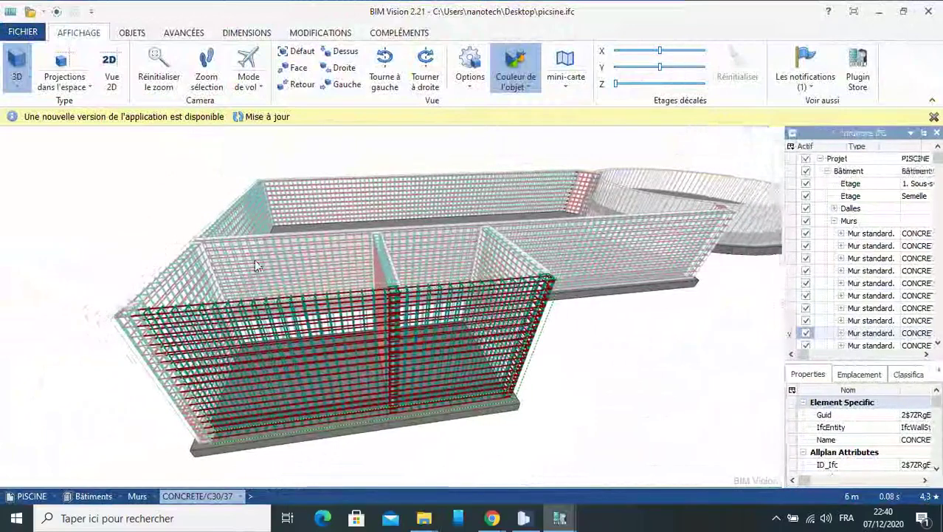
mouse_move(341, 217)
mouse_down()
mouse_move(311, 219)
mouse_move(251, 295)
mouse_move(332, 340)
mouse_up()
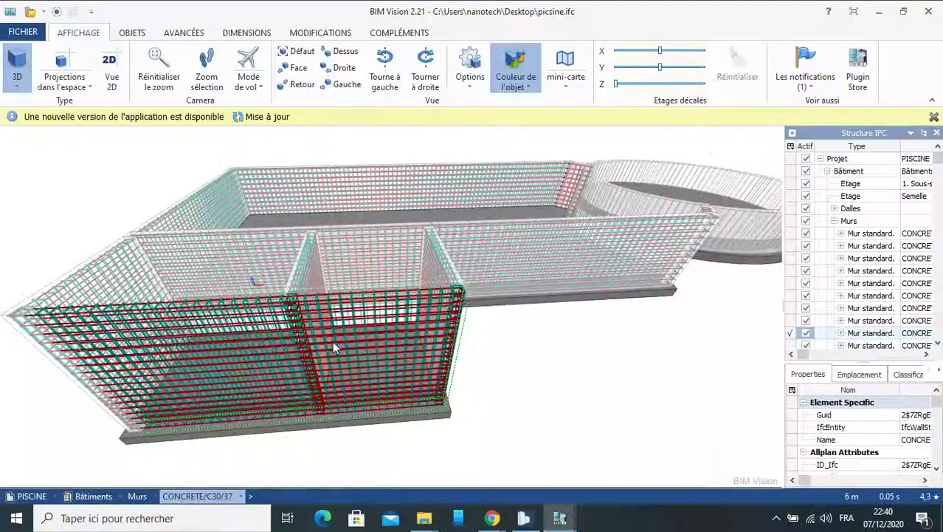
scroll(332, 340, down, 3)
drag(333, 340, 384, 343)
scroll(384, 343, up, 4)
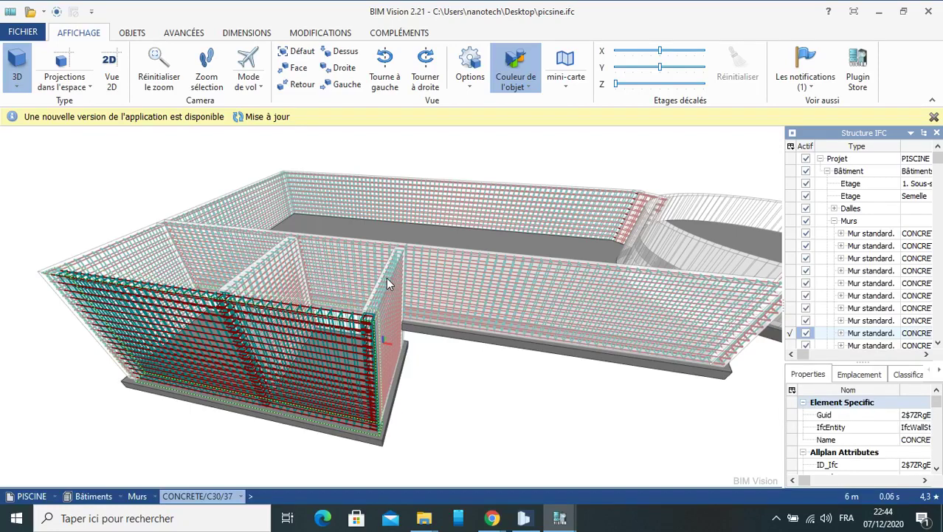
In Chrome, switch to the Gmail tab and navigate it to facebook.com from the address bar
click(481, 521)
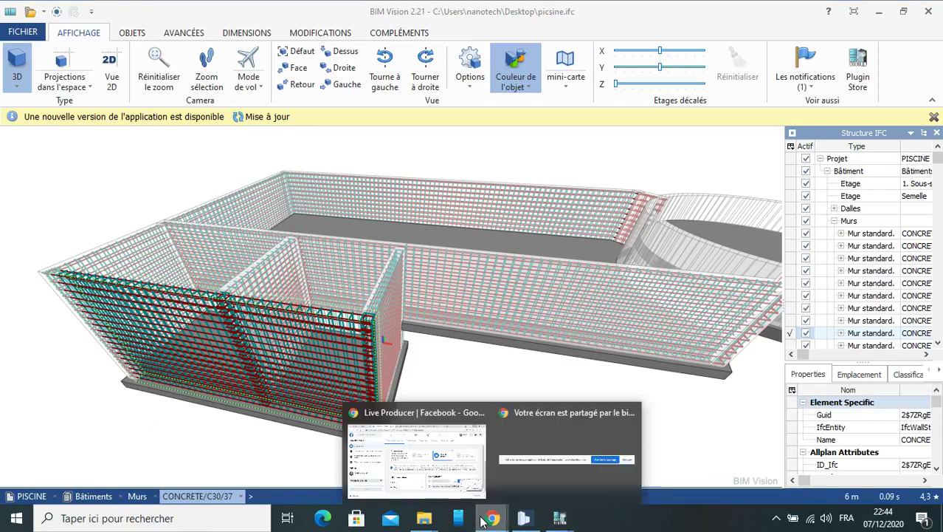
click(458, 454)
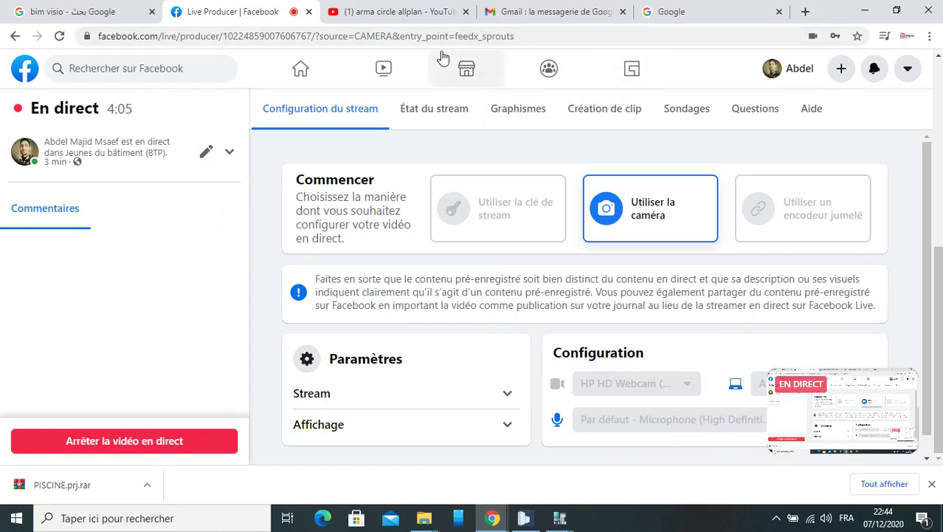
click(96, 18)
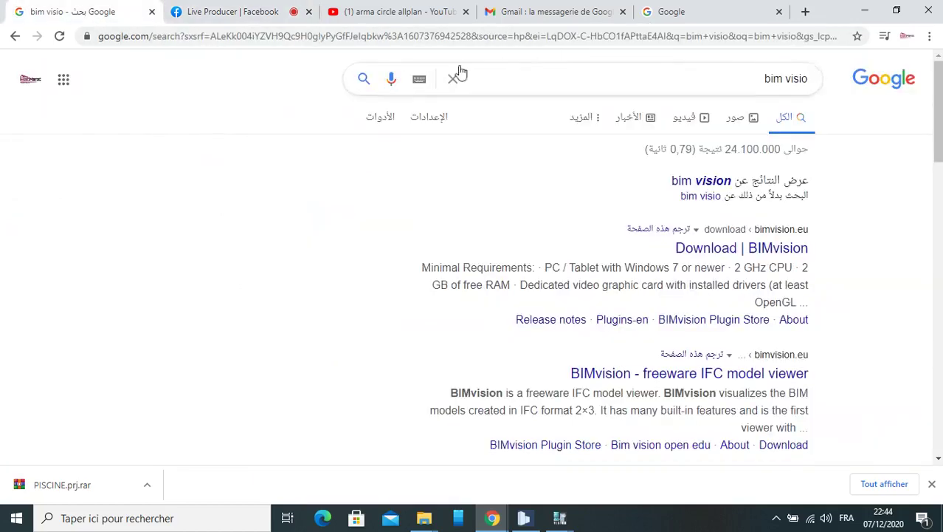
click(582, 16)
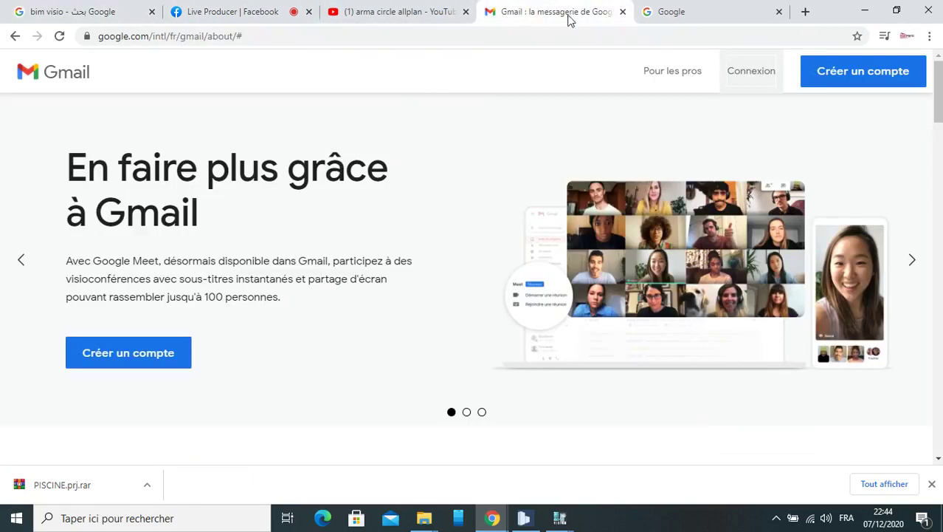
click(407, 36)
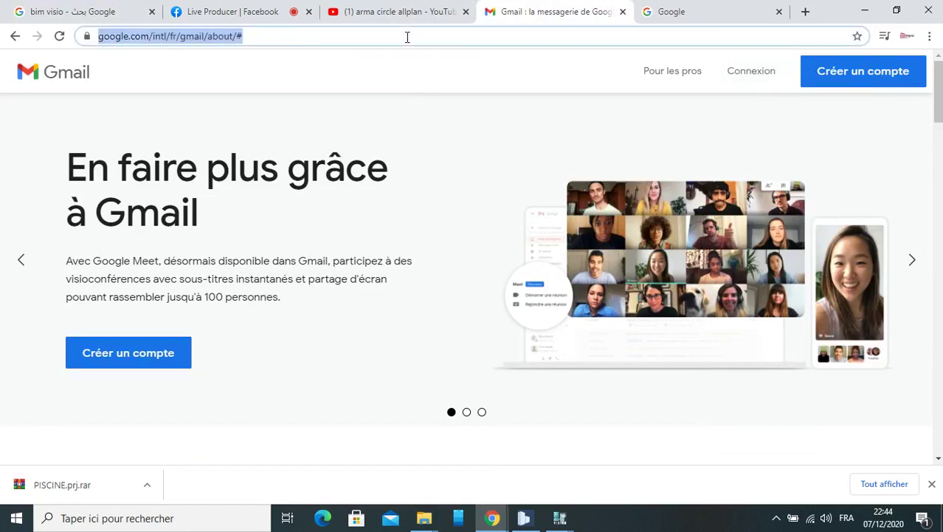
text(facebook)
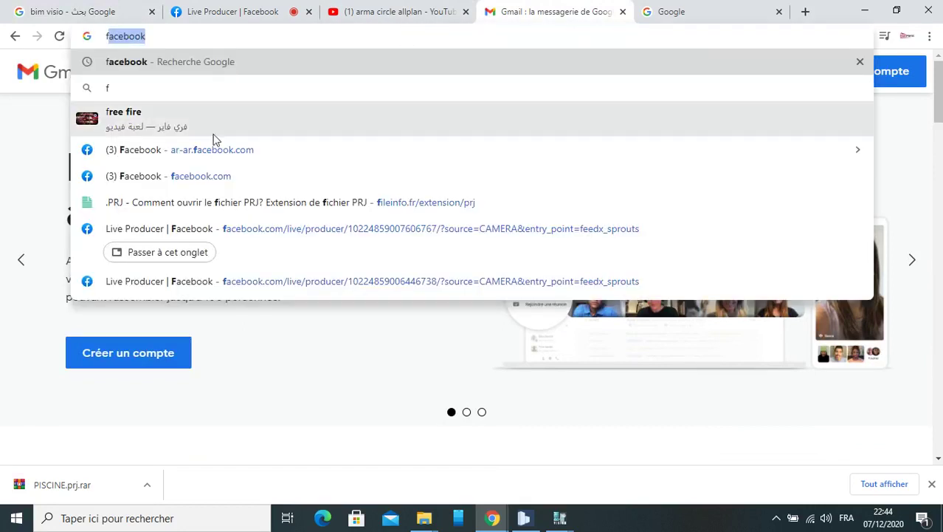
click(217, 149)
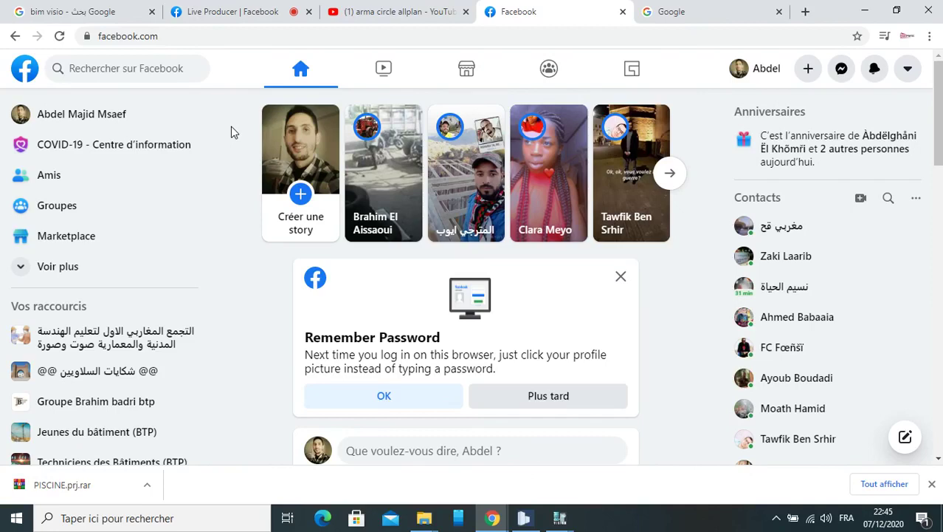
Minimize Chrome so the BIM Vision pool model shows again
click(864, 11)
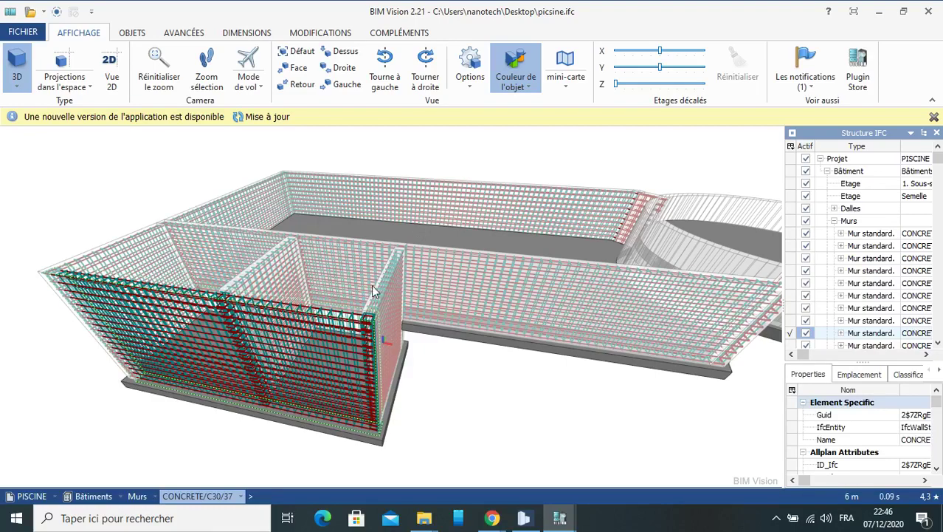
Orbit the pool model slightly and select the short end wall of the rebar cage
mouse_move(371, 284)
mouse_down()
mouse_move(370, 262)
mouse_move(393, 276)
mouse_move(371, 288)
mouse_up()
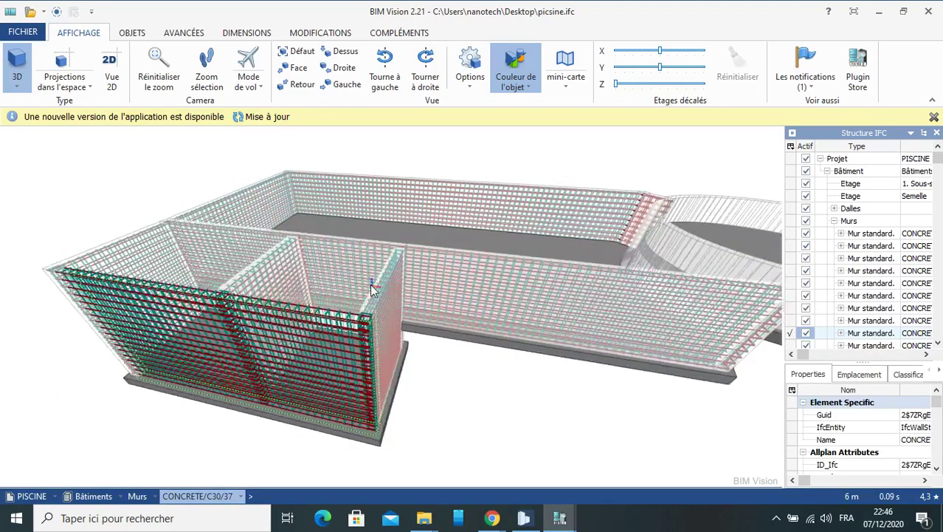
click(371, 288)
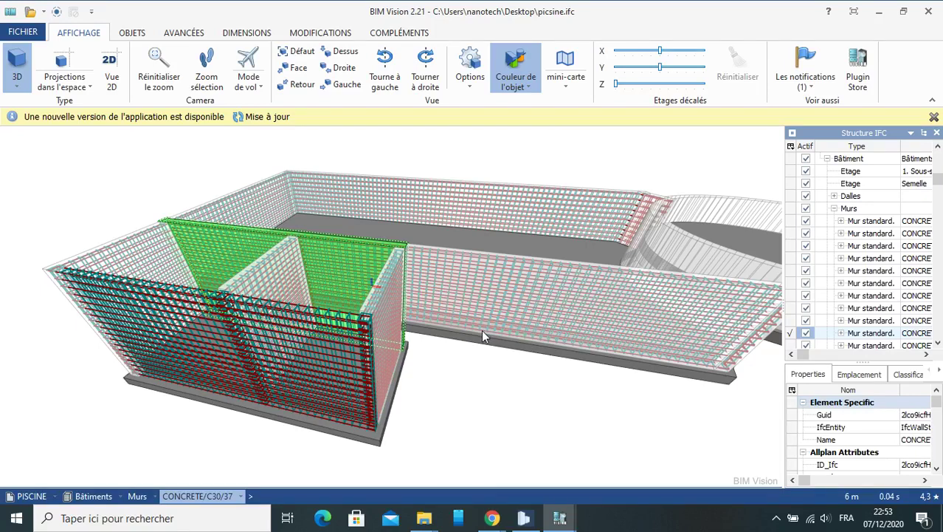
scroll(448, 304, down, 3)
mouse_move(448, 301)
mouse_down()
mouse_move(479, 348)
mouse_move(440, 343)
mouse_move(410, 365)
mouse_move(400, 314)
mouse_move(412, 340)
mouse_up()
scroll(411, 332, up, 3)
scroll(411, 331, up, 2)
scroll(411, 333, down, 3)
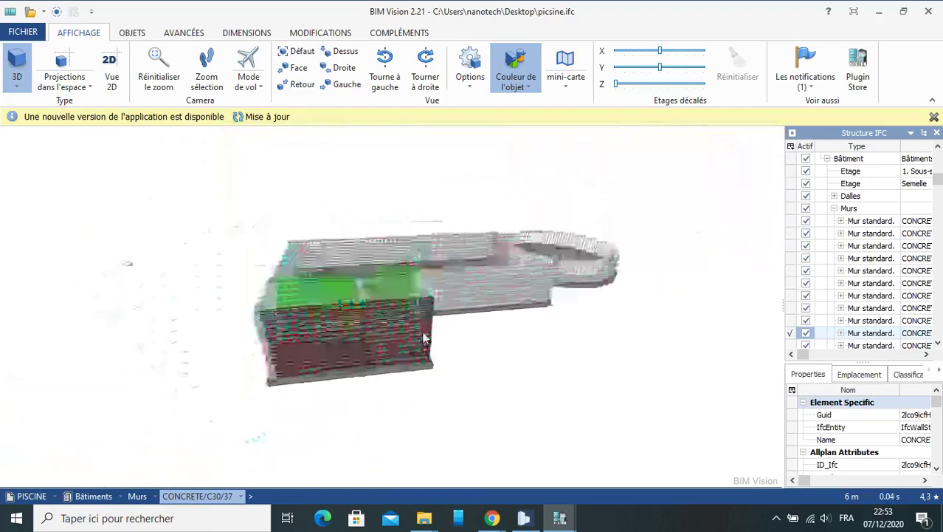
scroll(404, 316, up, 2)
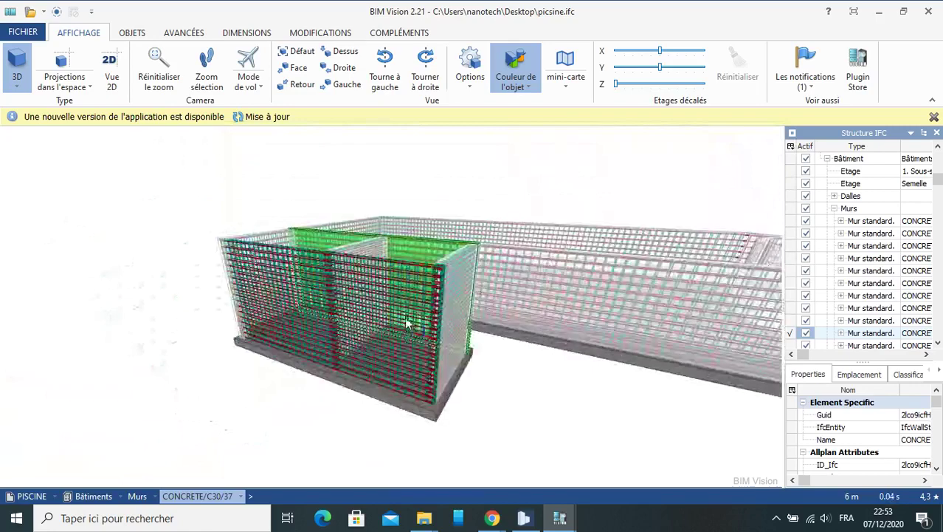
scroll(421, 324, up, 1)
scroll(431, 340, up, 2)
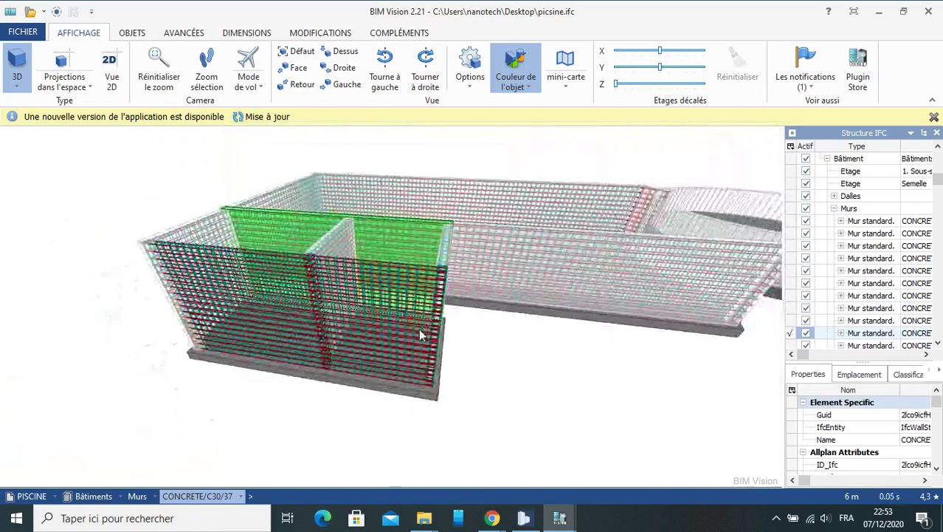
mouse_move(420, 335)
mouse_down()
mouse_move(327, 331)
mouse_move(324, 297)
mouse_move(316, 298)
mouse_up()
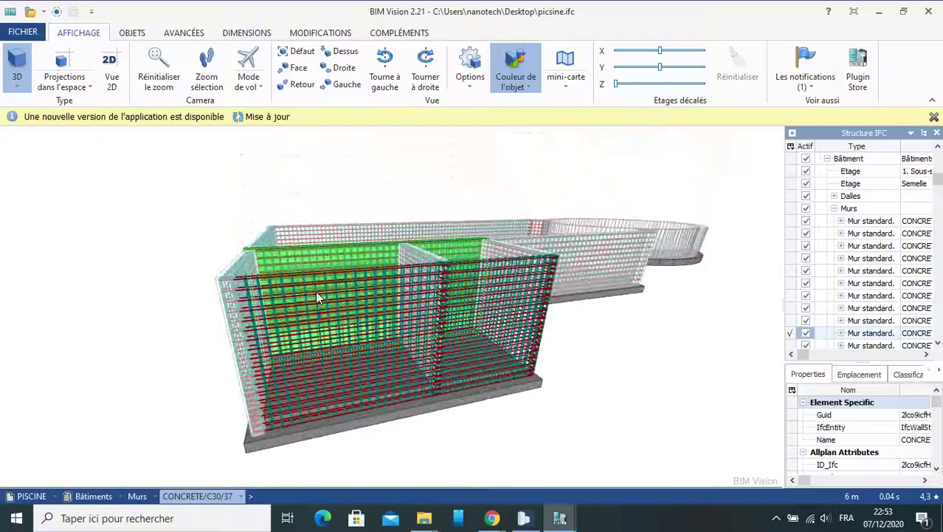
drag(315, 290, 304, 318)
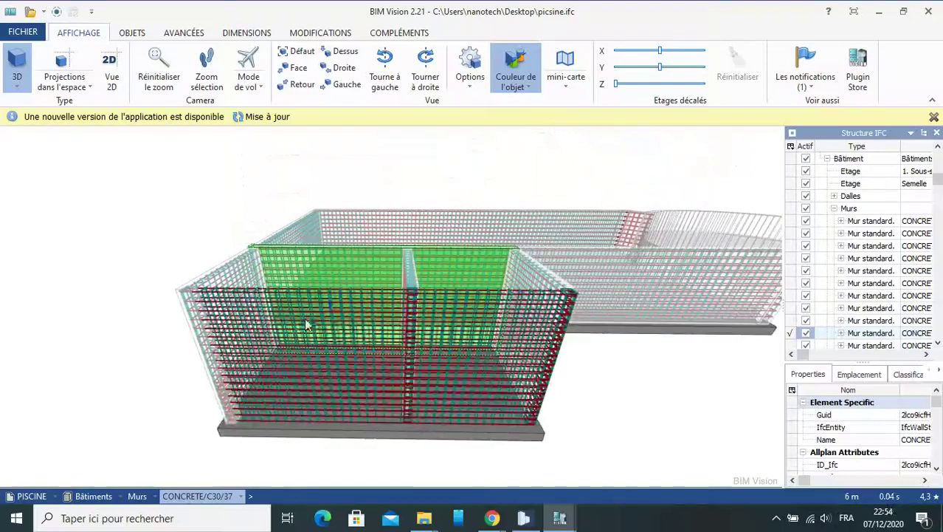
drag(375, 309, 370, 327)
scroll(375, 331, down, 5)
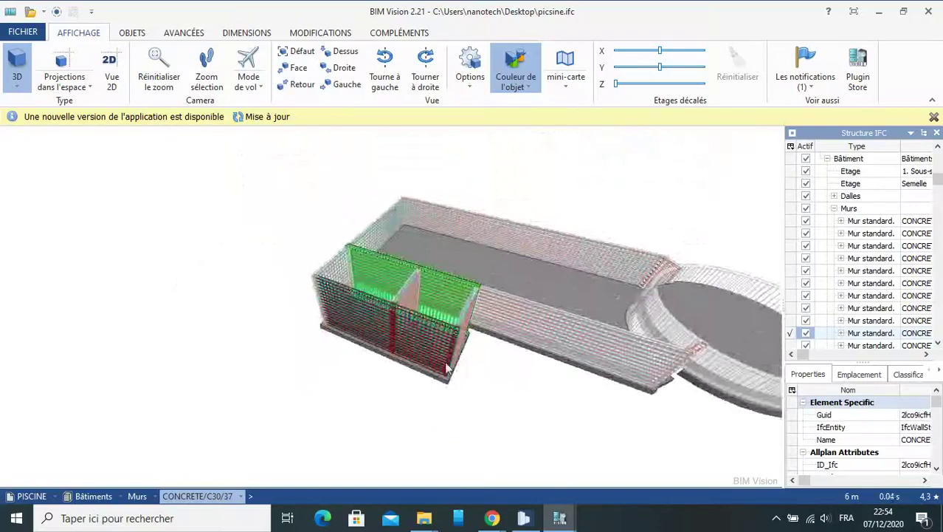
mouse_move(448, 367)
mouse_down()
mouse_move(498, 357)
mouse_move(519, 331)
mouse_up()
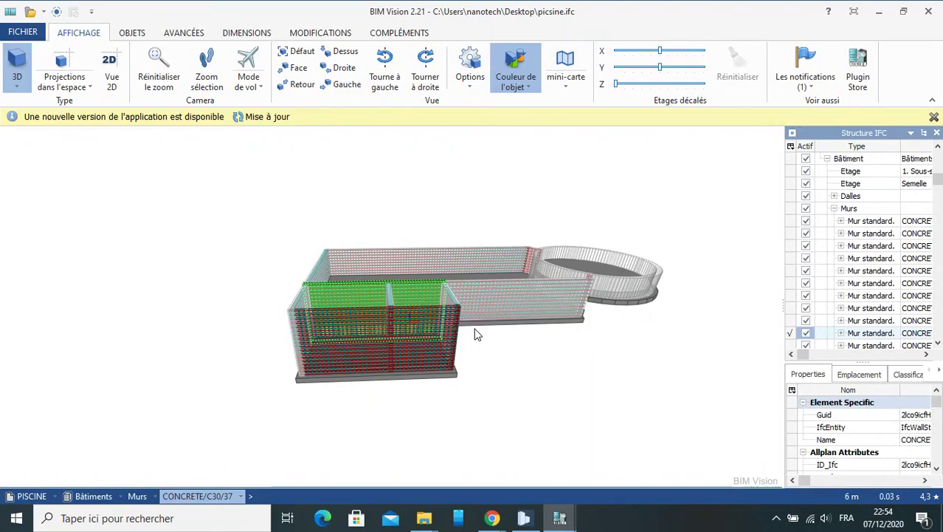
scroll(477, 333, up, 3)
scroll(467, 334, up, 3)
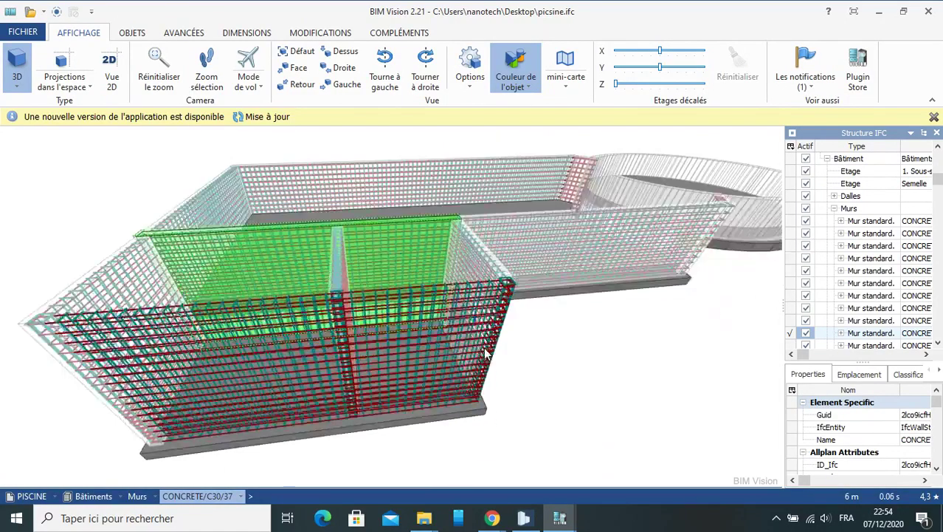
drag(458, 347, 477, 340)
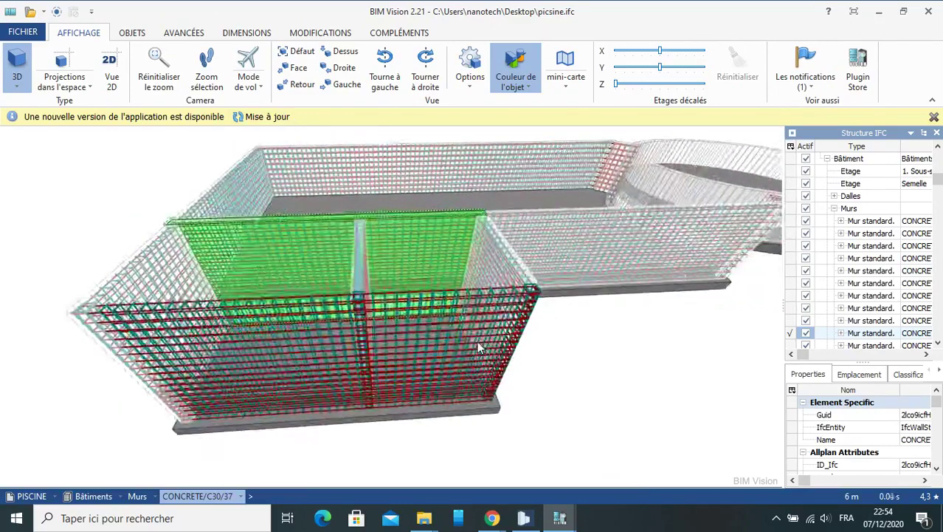
scroll(461, 344, down, 5)
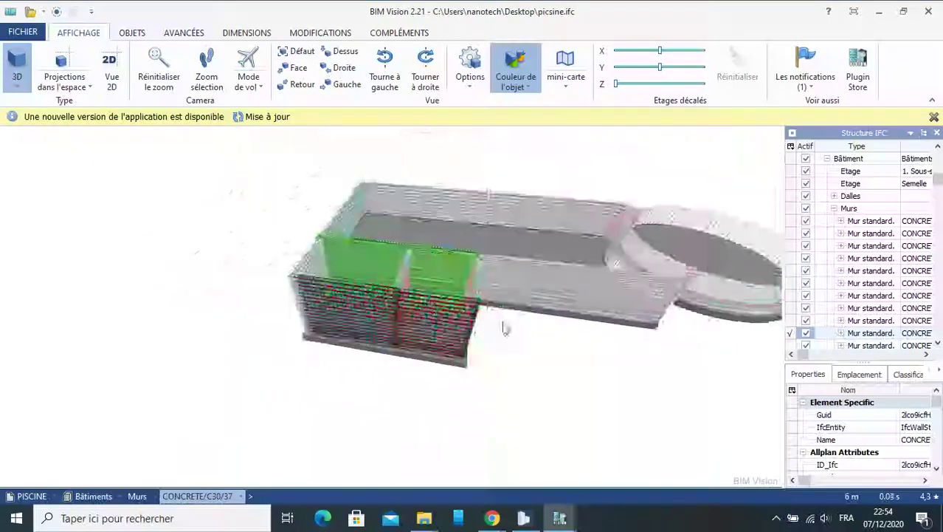
drag(501, 326, 522, 331)
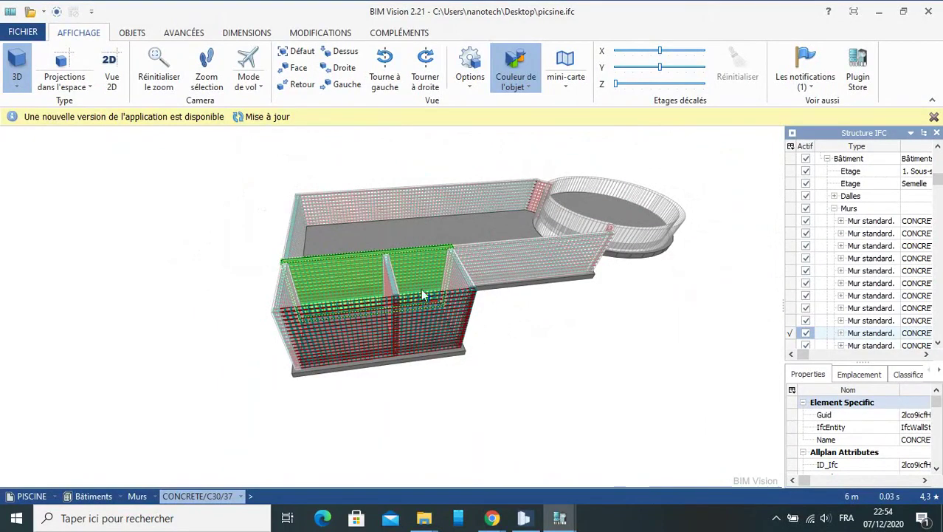
drag(412, 290, 398, 290)
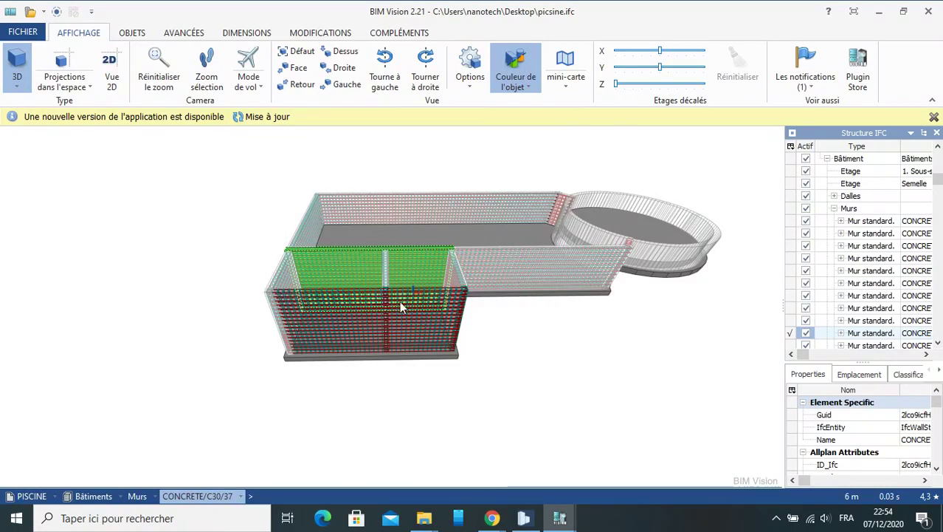
drag(399, 299, 391, 293)
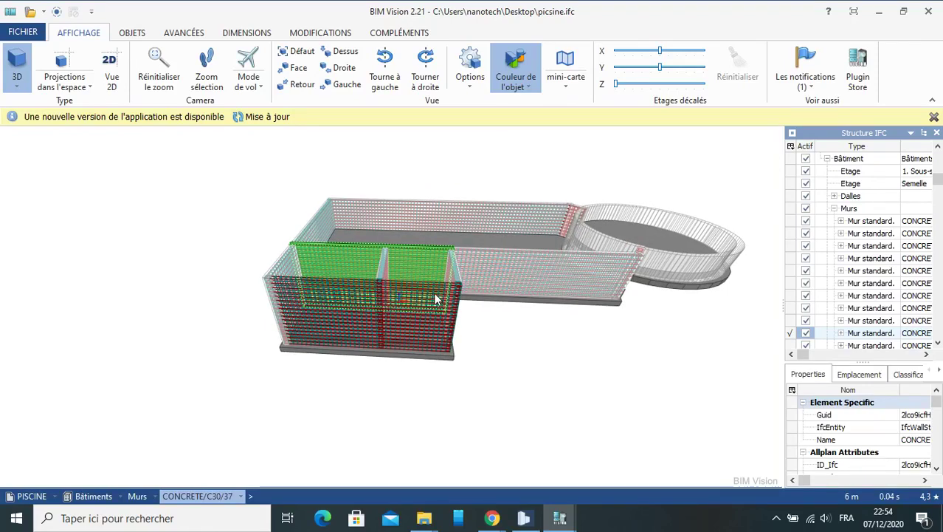
drag(437, 298, 453, 301)
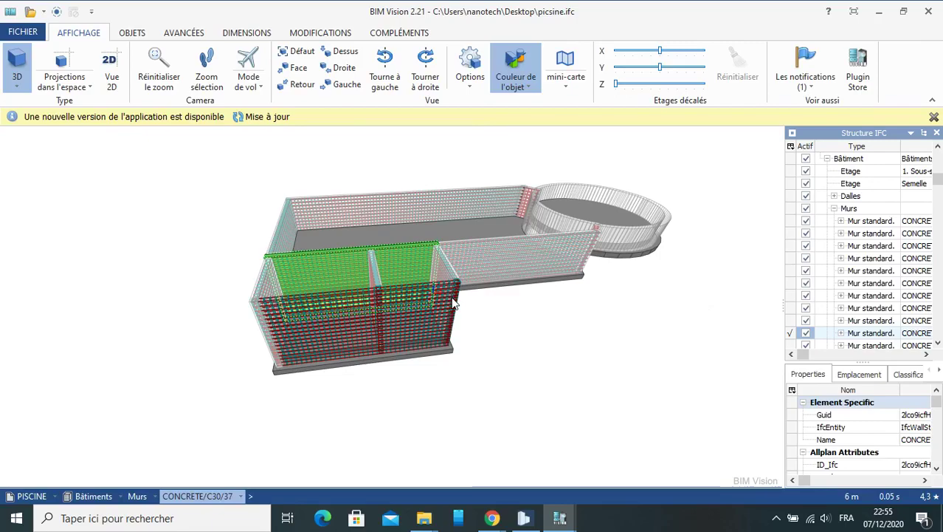
drag(454, 302, 451, 278)
scroll(452, 279, up, 3)
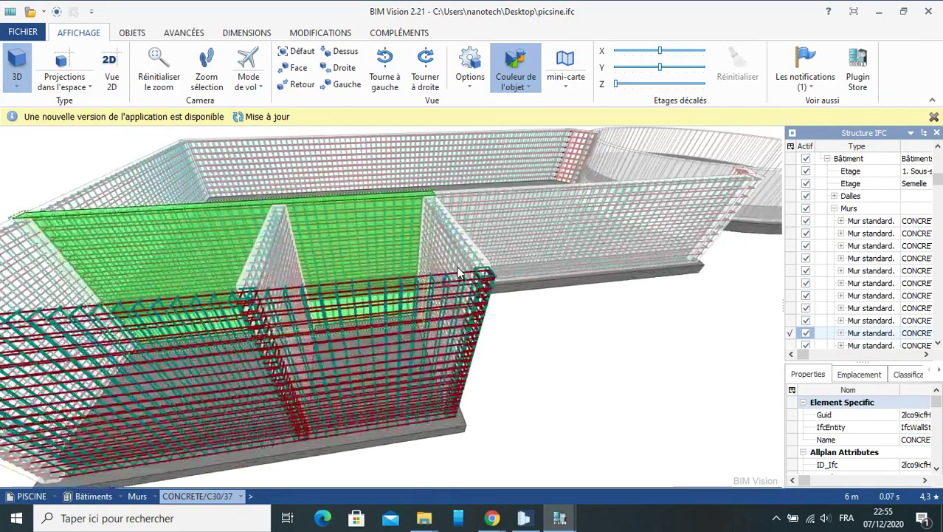
scroll(437, 286, down, 3)
scroll(434, 316, up, 2)
mouse_move(432, 310)
mouse_down()
mouse_move(417, 293)
mouse_move(421, 321)
mouse_up()
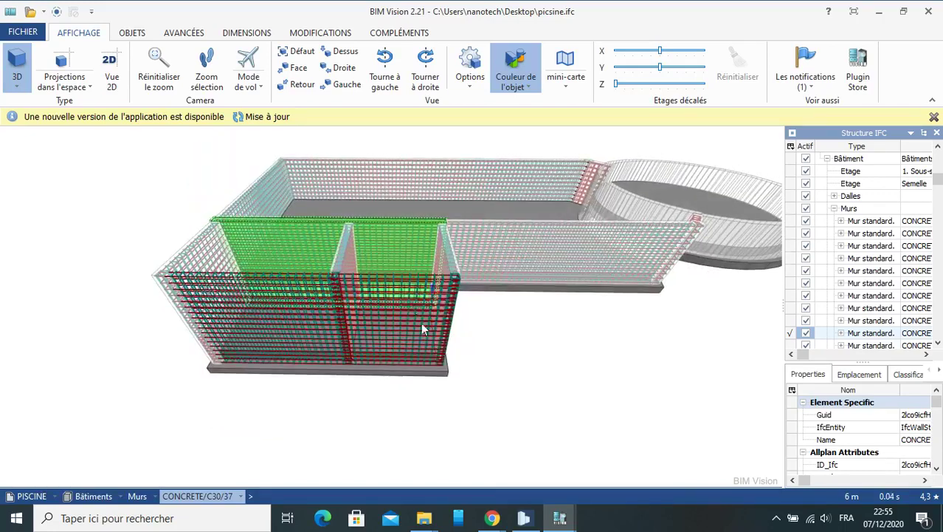
scroll(421, 322, up, 3)
scroll(421, 320, down, 3)
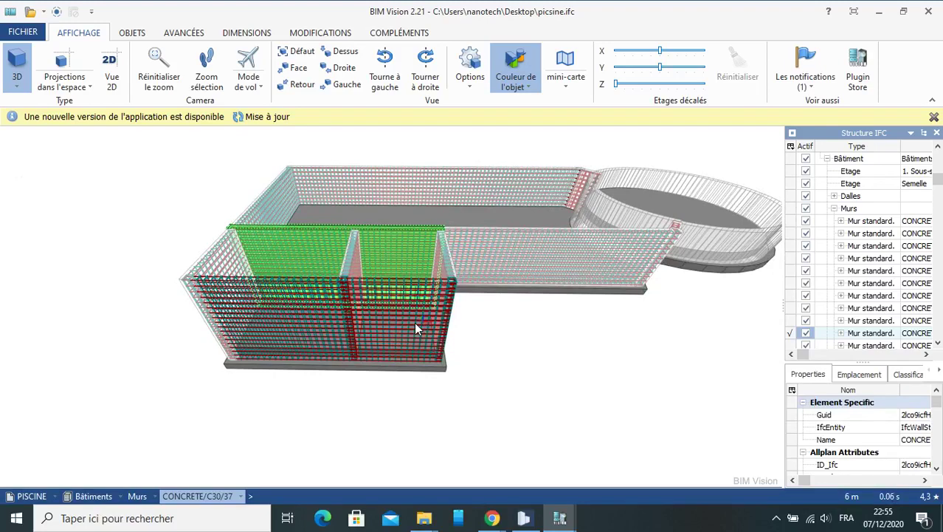
mouse_move(414, 321)
mouse_down()
mouse_move(405, 304)
mouse_move(432, 312)
mouse_up()
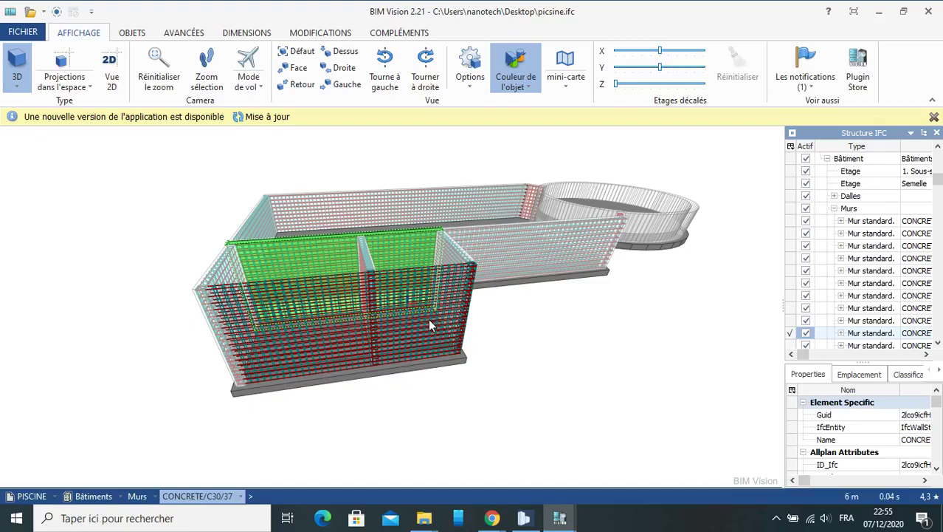
Minimize BIM Vision, browse the 51 deleted items in the Recycle Bin, then minimize it
click(881, 12)
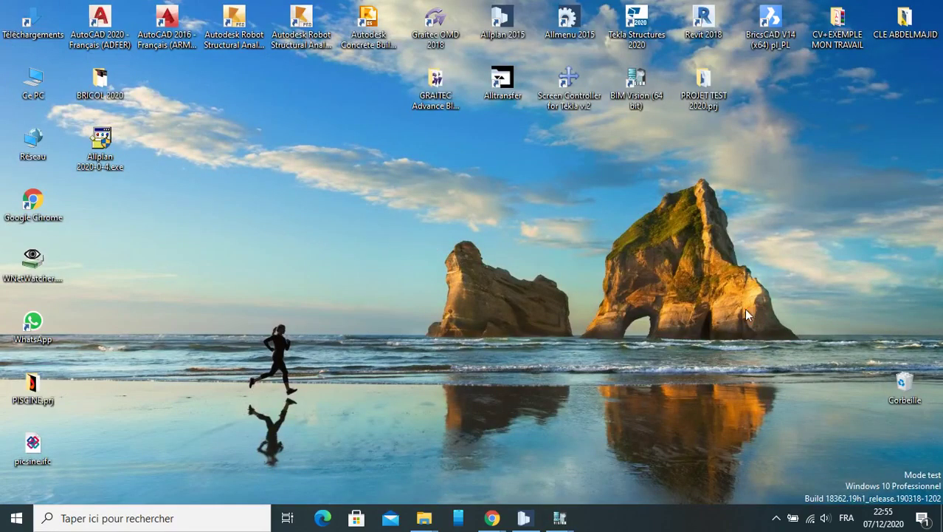
double_click(899, 381)
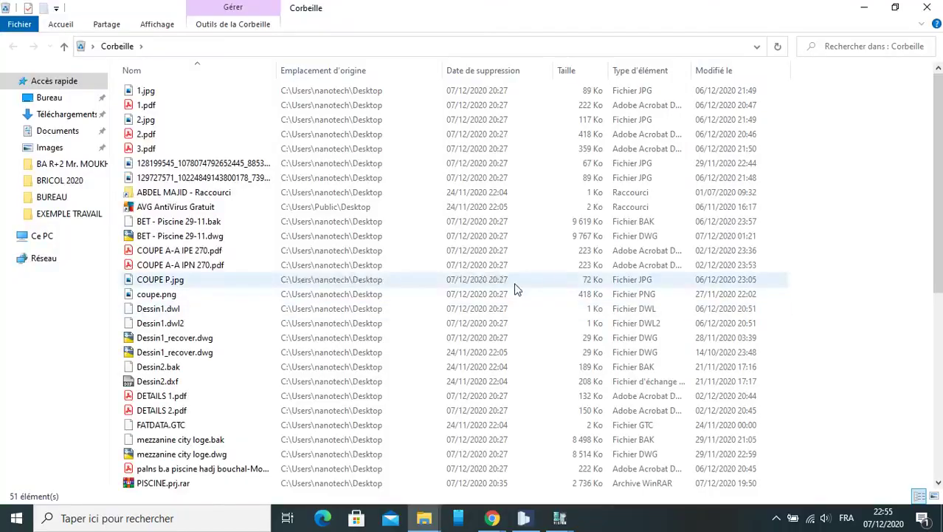
scroll(196, 341, down, 3)
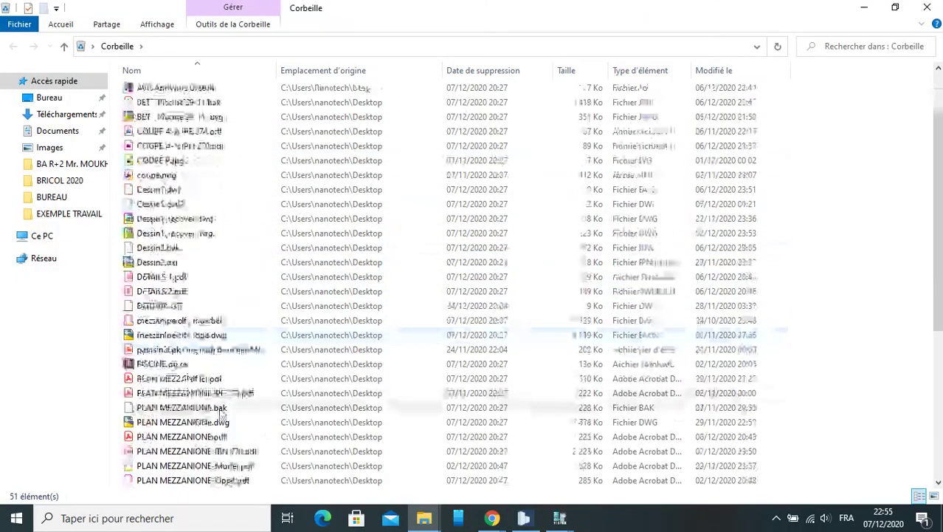
scroll(213, 376, down, 2)
scroll(211, 394, down, 1)
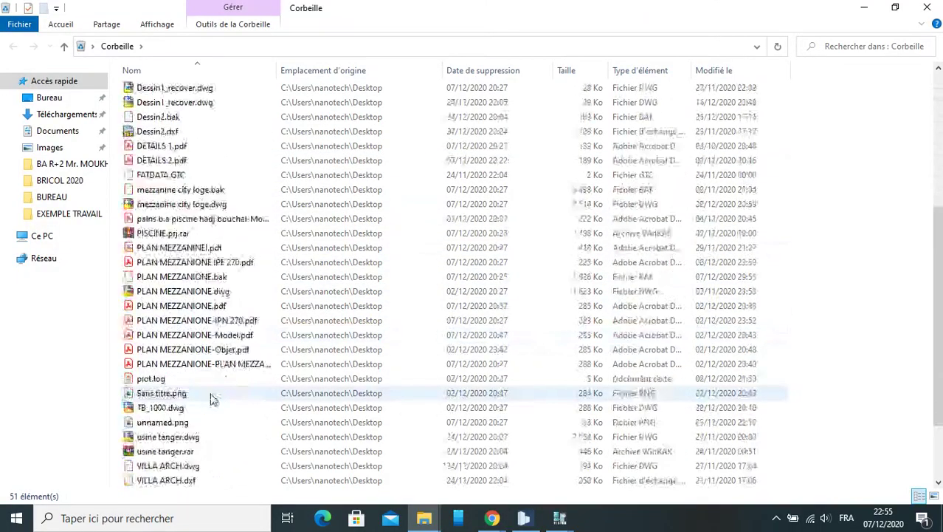
scroll(208, 410, down, 1)
scroll(208, 418, down, 1)
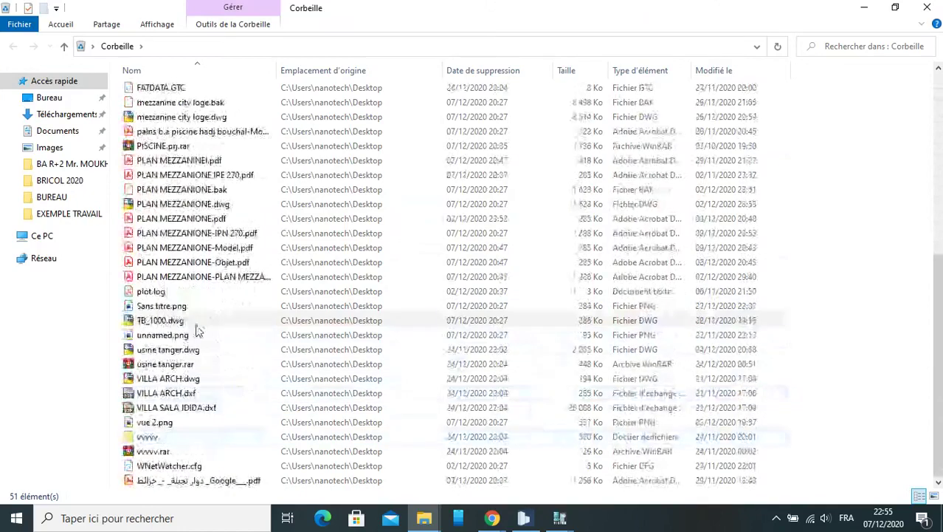
scroll(200, 325, up, 1)
scroll(196, 234, up, 1)
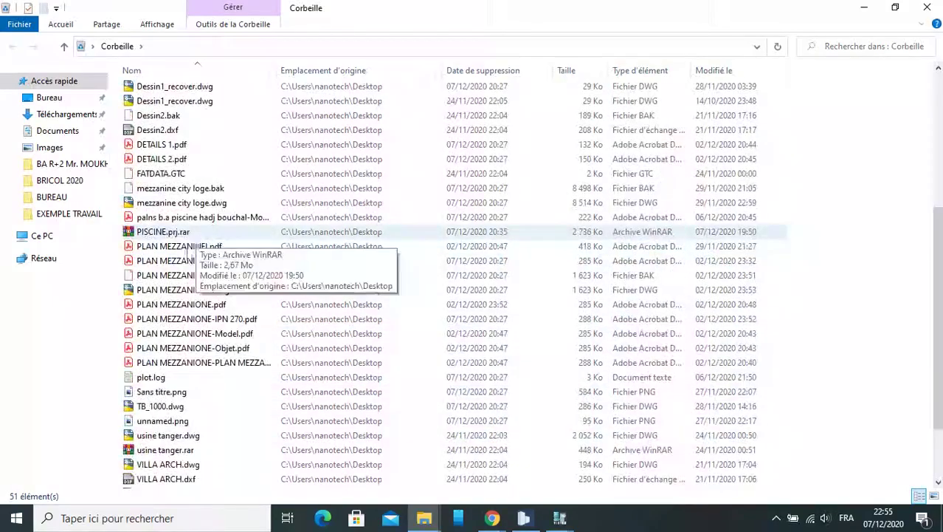
scroll(189, 302, up, 3)
scroll(193, 280, up, 1)
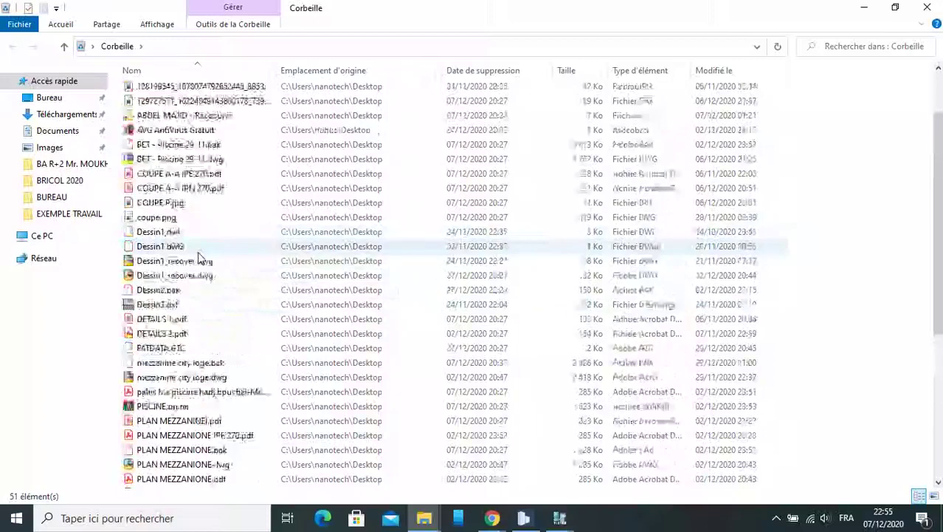
scroll(200, 247, up, 1)
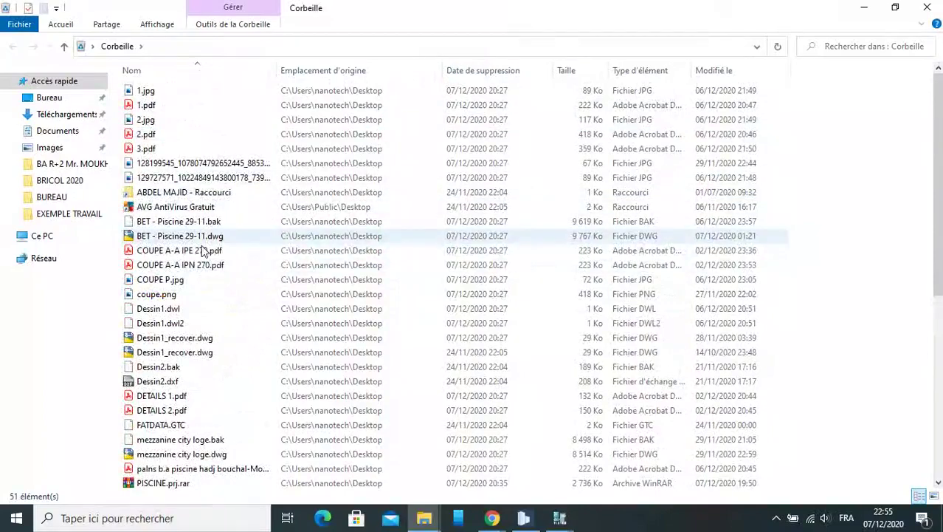
scroll(207, 258, down, 2)
scroll(206, 298, down, 1)
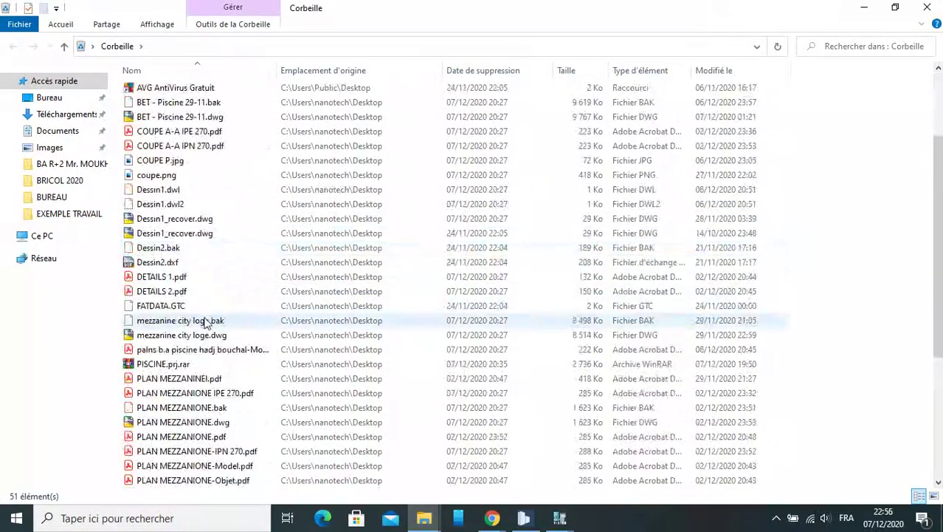
scroll(207, 310, down, 2)
scroll(208, 384, down, 2)
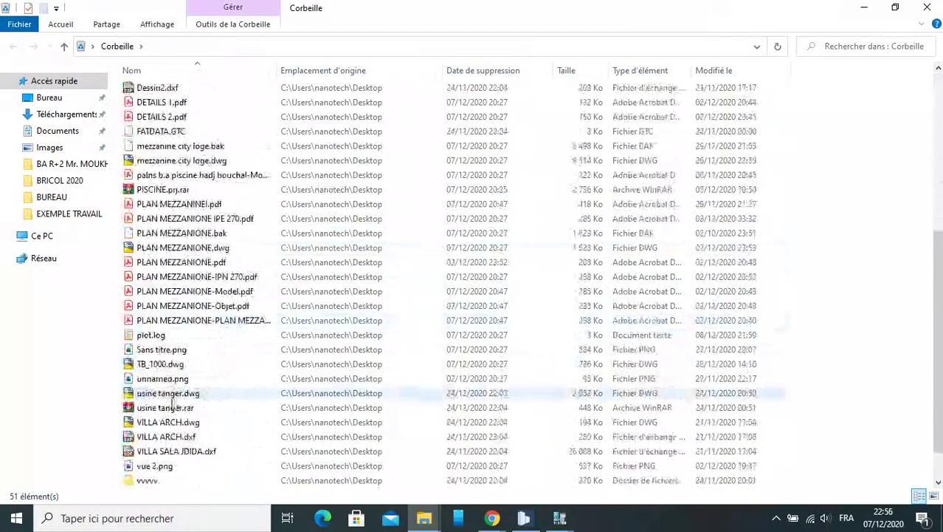
scroll(194, 411, down, 1)
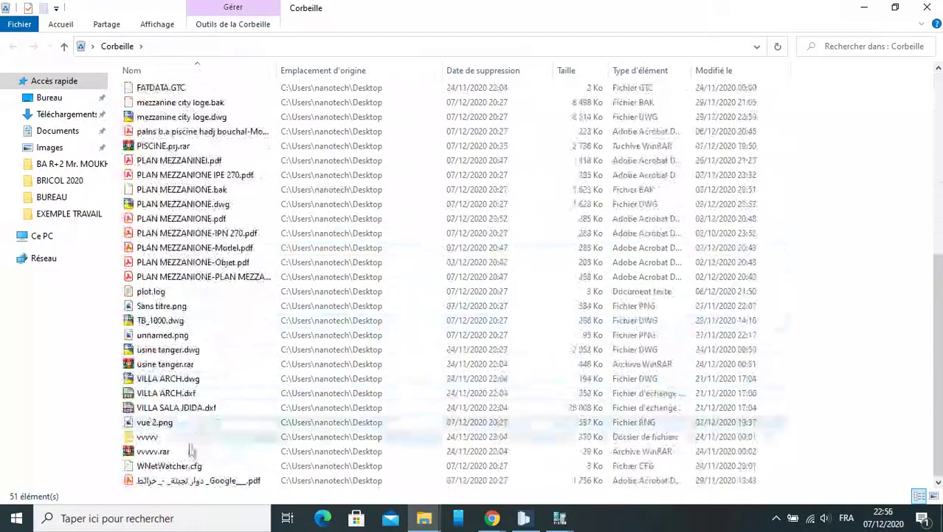
click(867, 9)
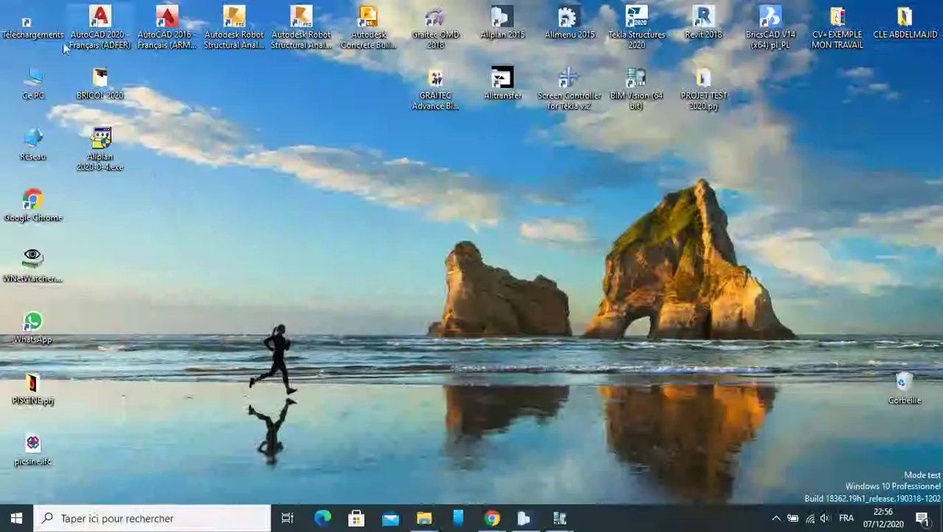
Open the maximized Téléchargements folder and launch BET - Piscine 29-11.dwg in AutoCAD
double_click(43, 31)
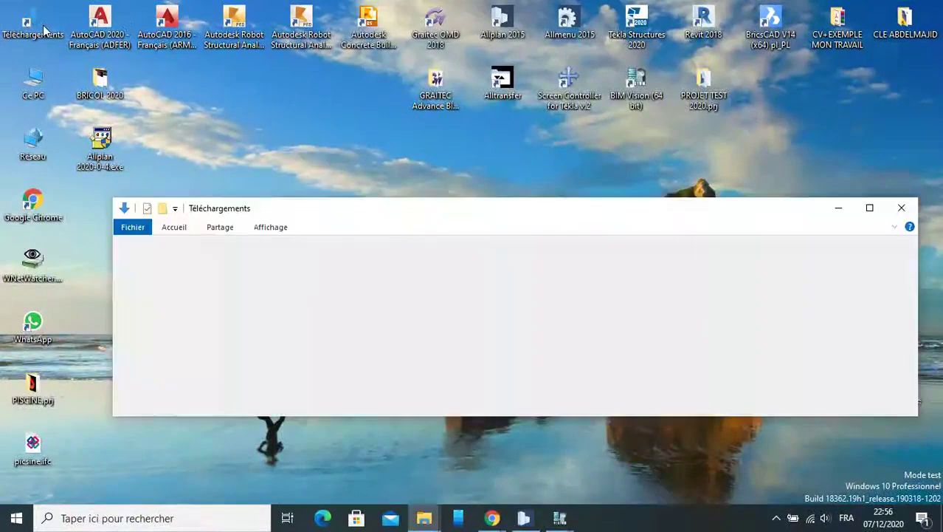
click(325, 313)
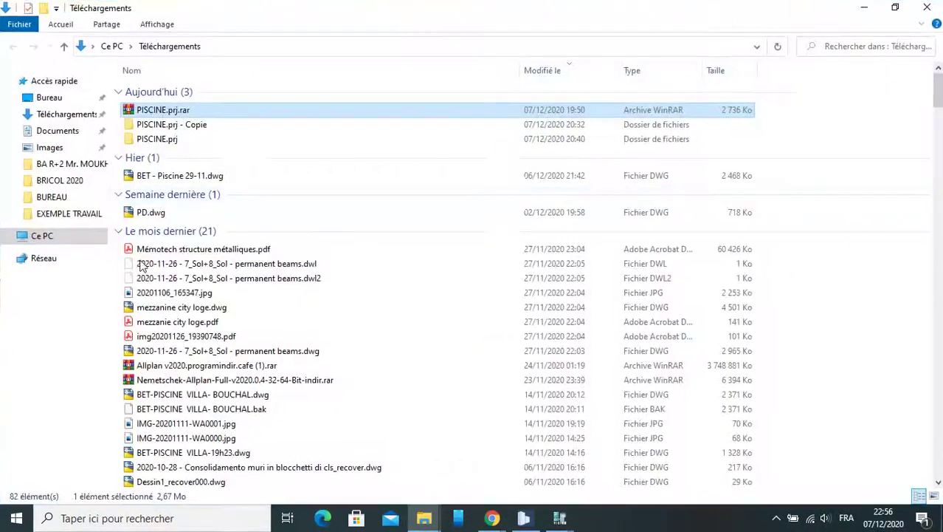
click(870, 208)
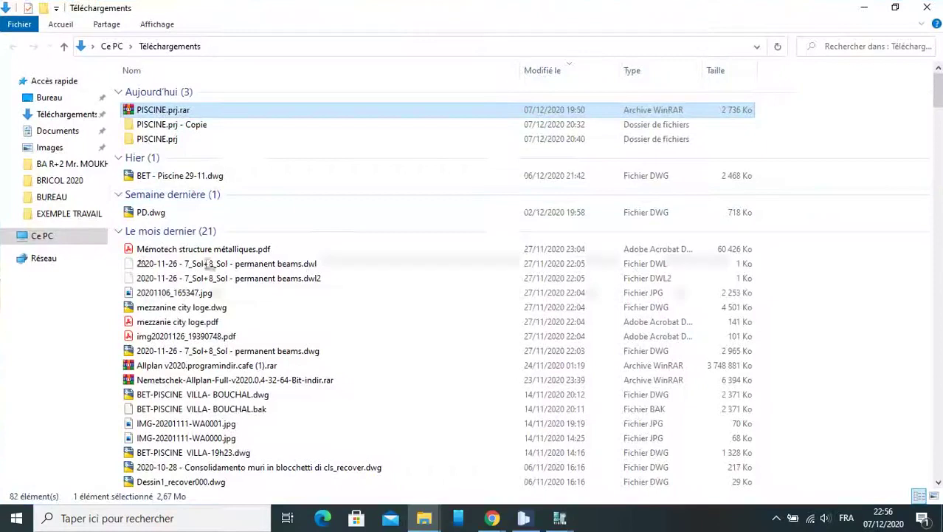
double_click(190, 177)
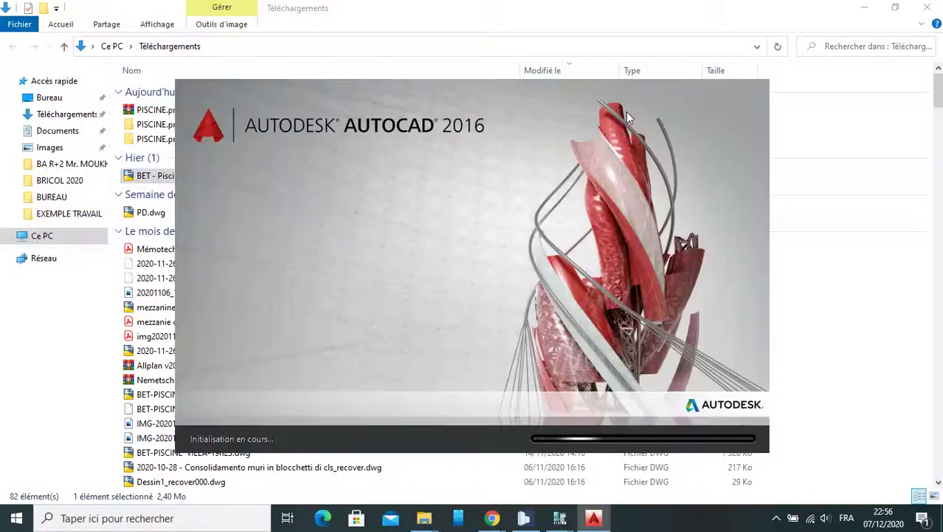
Bring Allplan forward and widen its 3D view of the pool
click(526, 519)
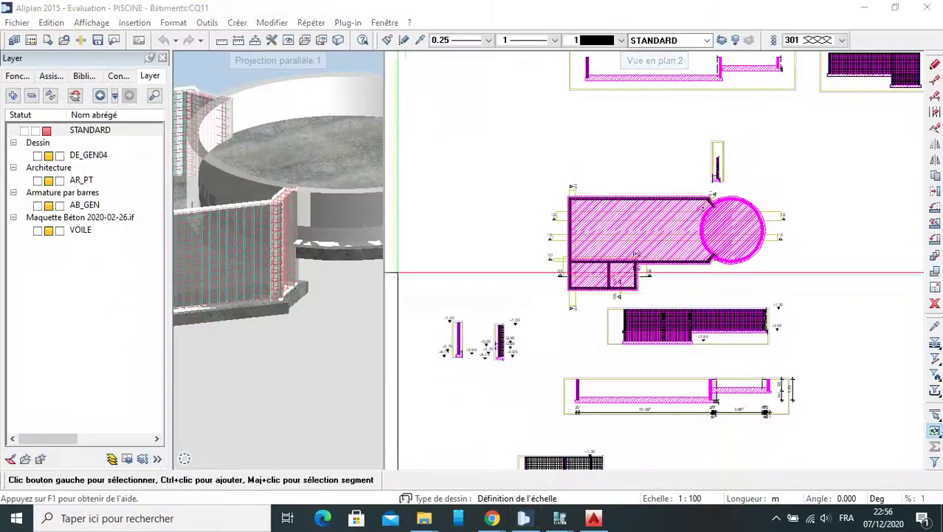
drag(385, 256, 456, 256)
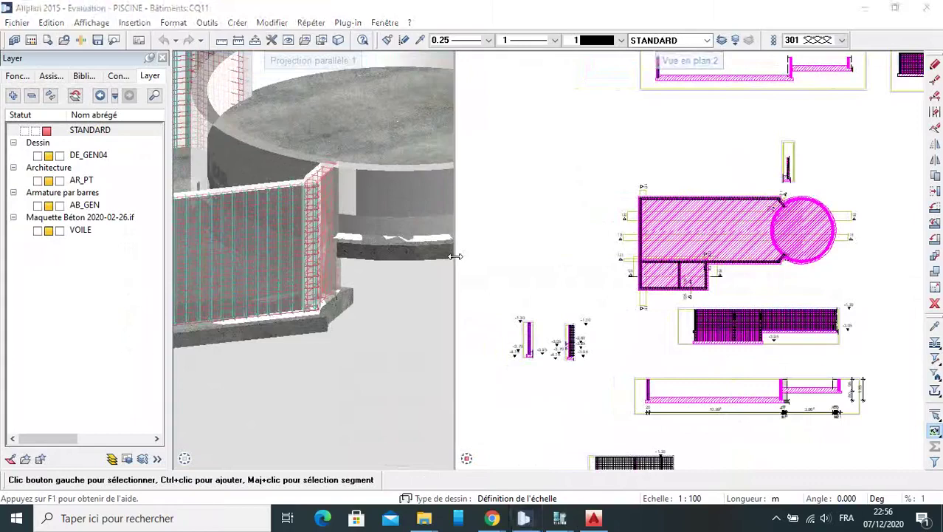
drag(456, 256, 564, 278)
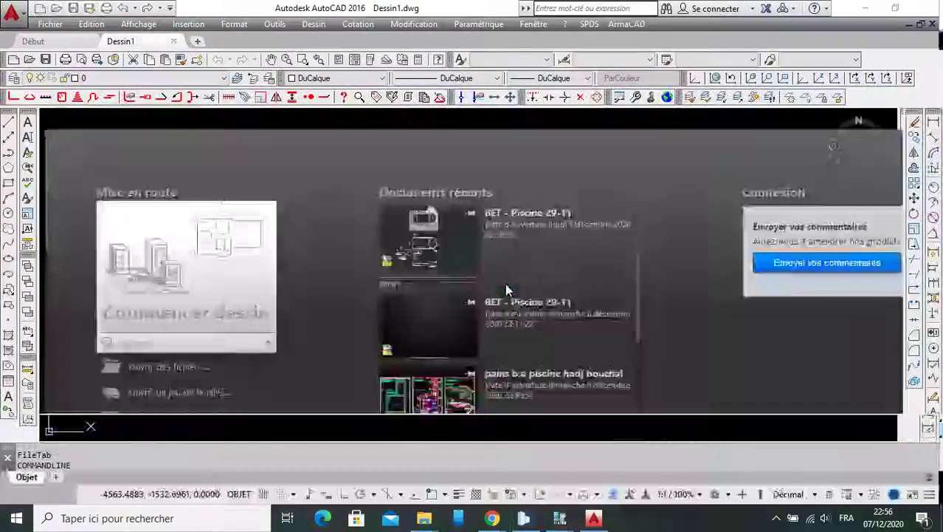
Show the BET - Piscine drawing, then minimize AutoCAD and Allplan
click(507, 289)
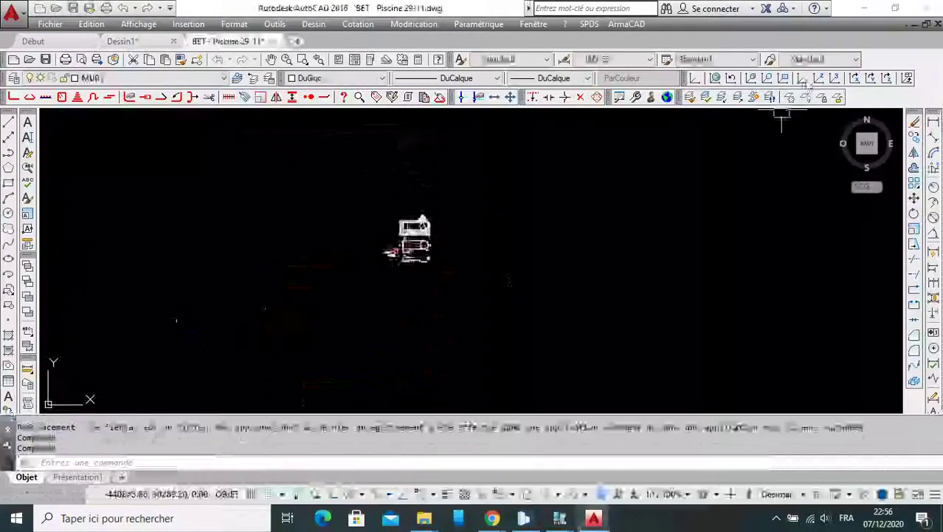
click(870, 8)
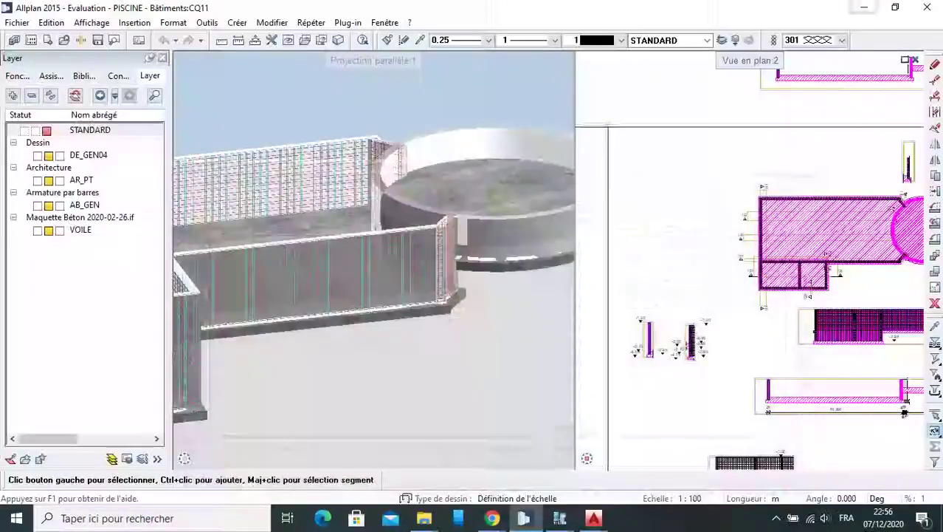
click(865, 8)
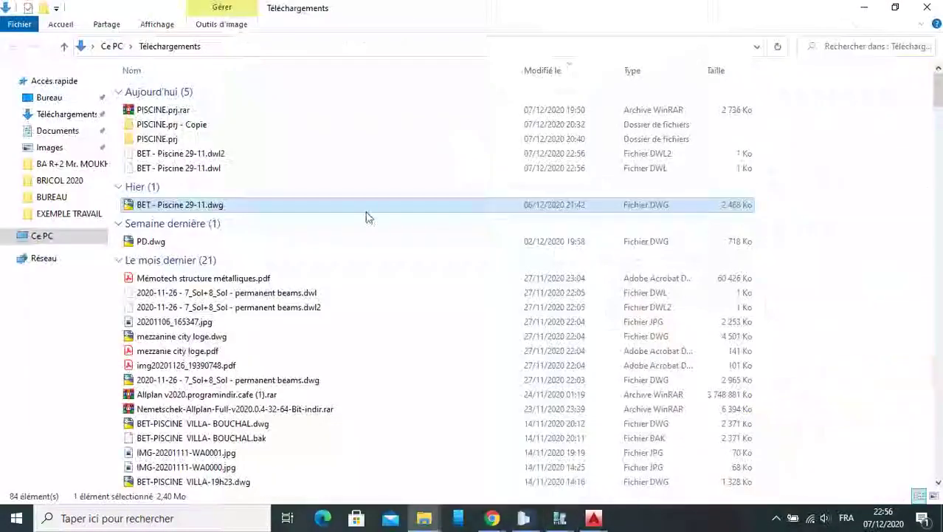
Open PD.dwg from Downloads in AutoCAD and minimize AutoCAD again
click(183, 247)
double_click(184, 244)
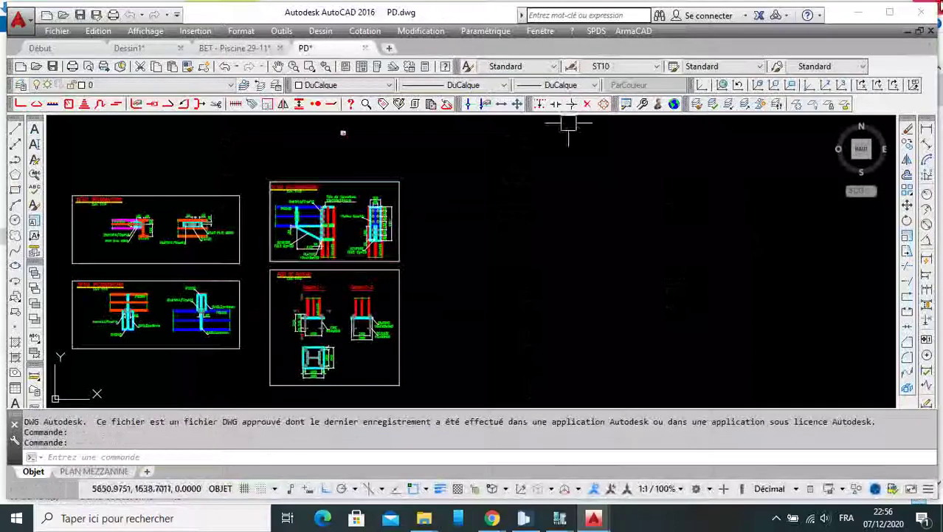
click(858, 12)
scroll(255, 302, down, 2)
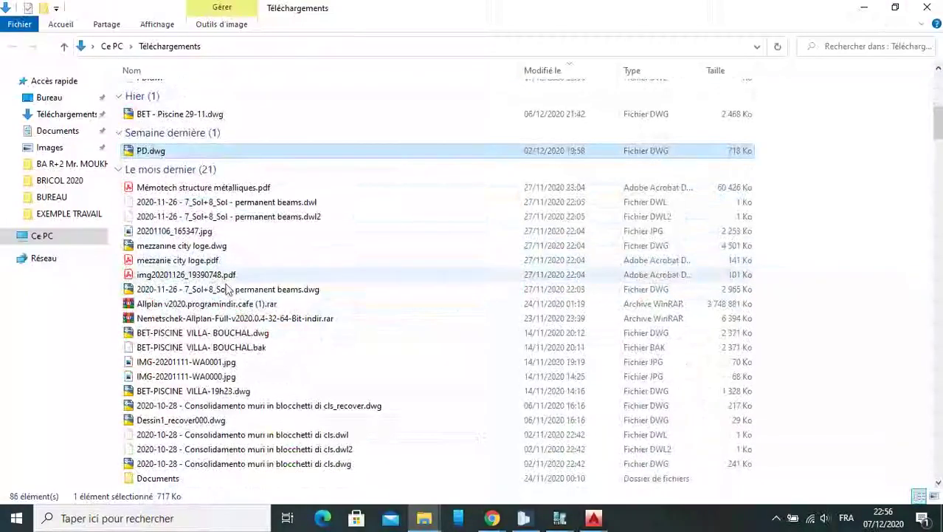
Open the Recycle Bin, then open and close the BRICOL 2020 folder
scroll(229, 266, up, 2)
scroll(232, 268, up, 1)
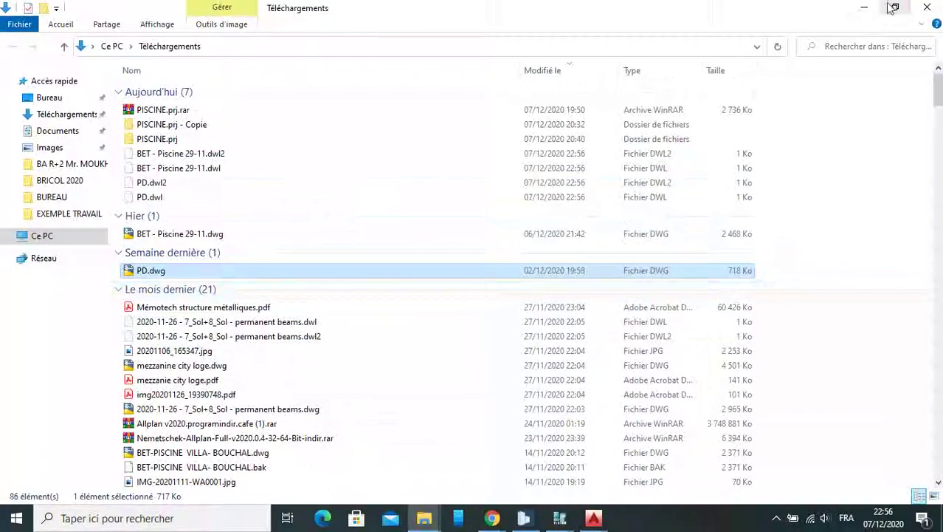
click(864, 7)
double_click(903, 389)
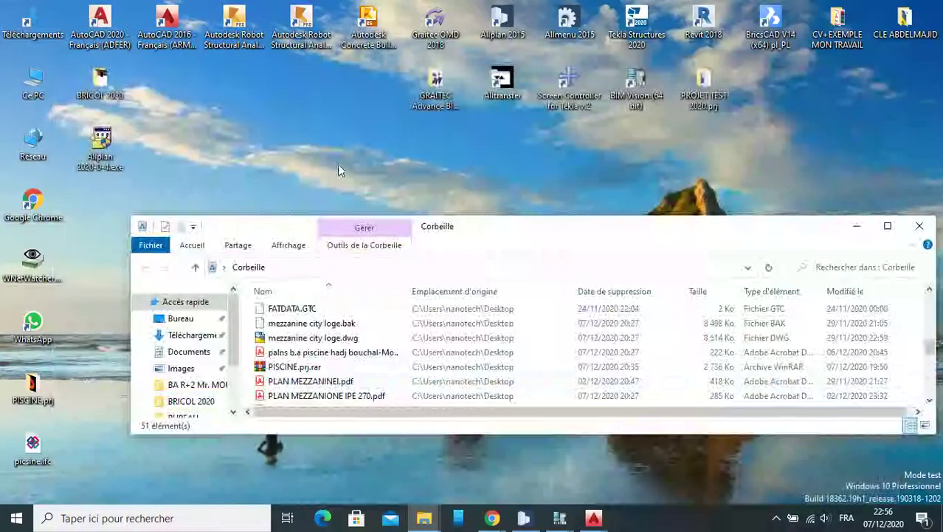
click(106, 84)
double_click(106, 84)
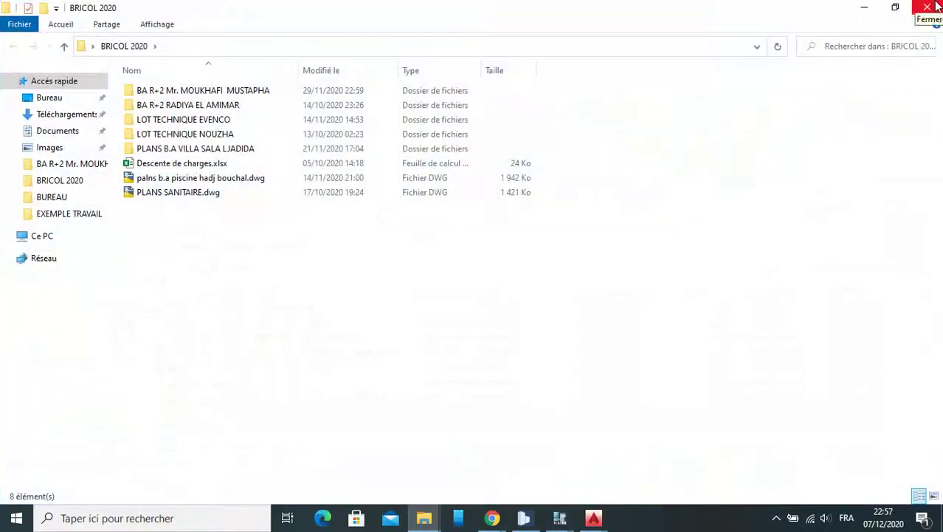
click(936, 7)
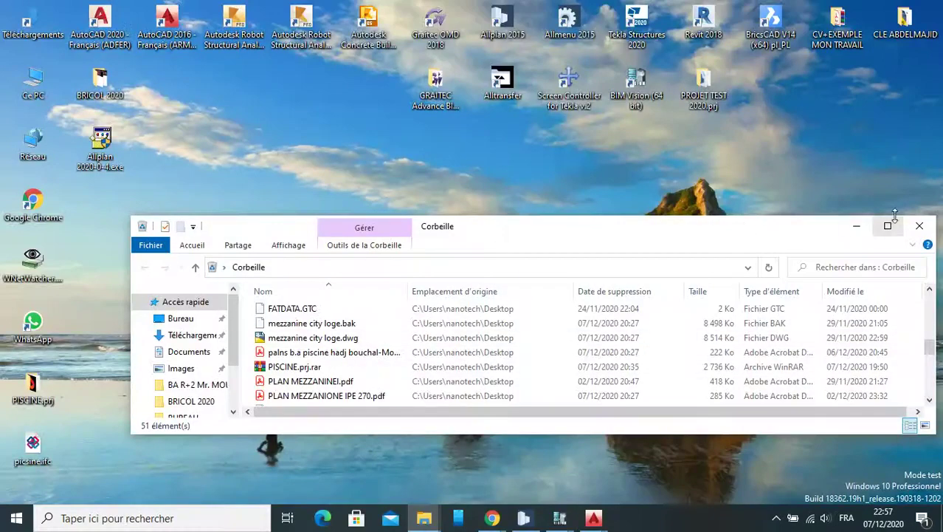
Restore BET - Piscine 29-11.dwg from the maximized Recycle Bin and close it
click(888, 225)
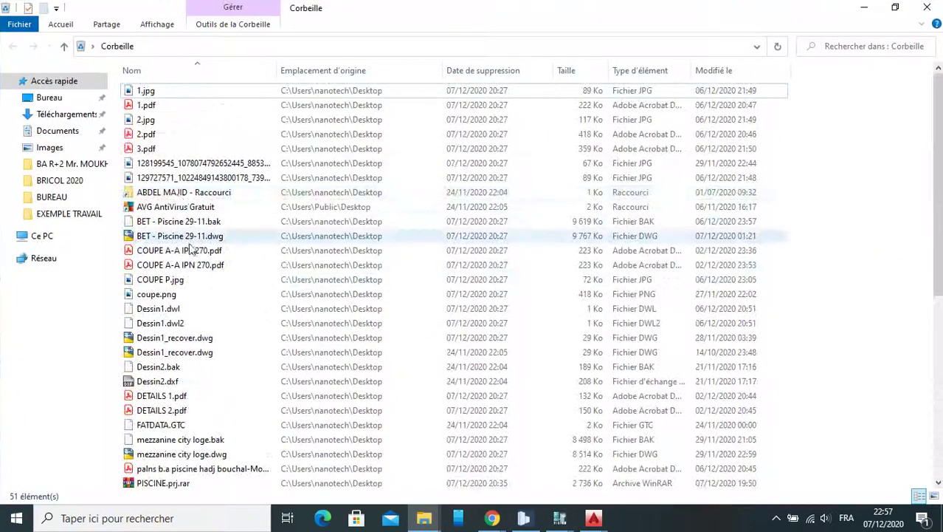
double_click(184, 235)
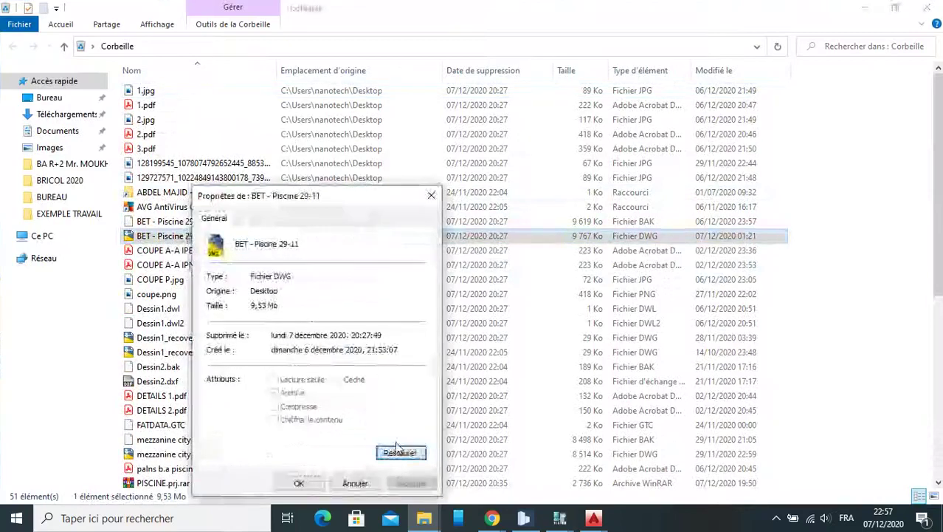
click(399, 450)
click(299, 483)
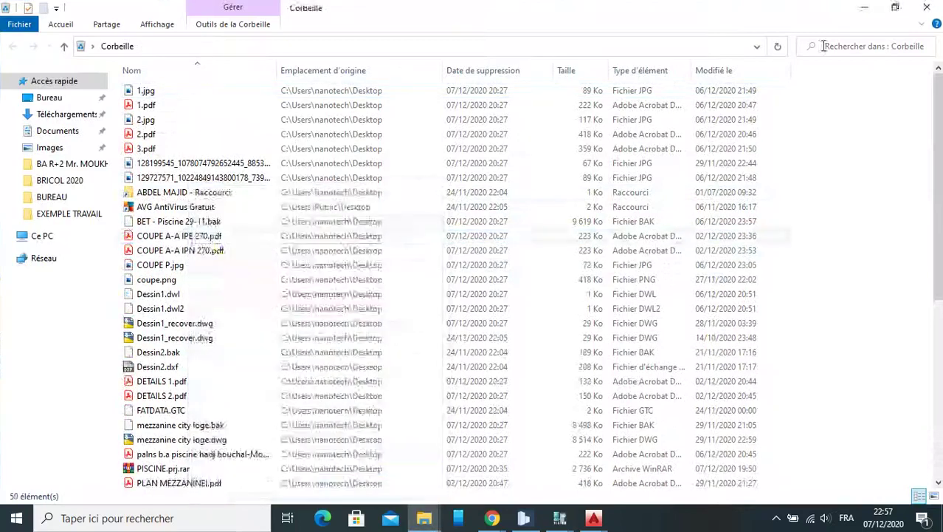
click(939, 6)
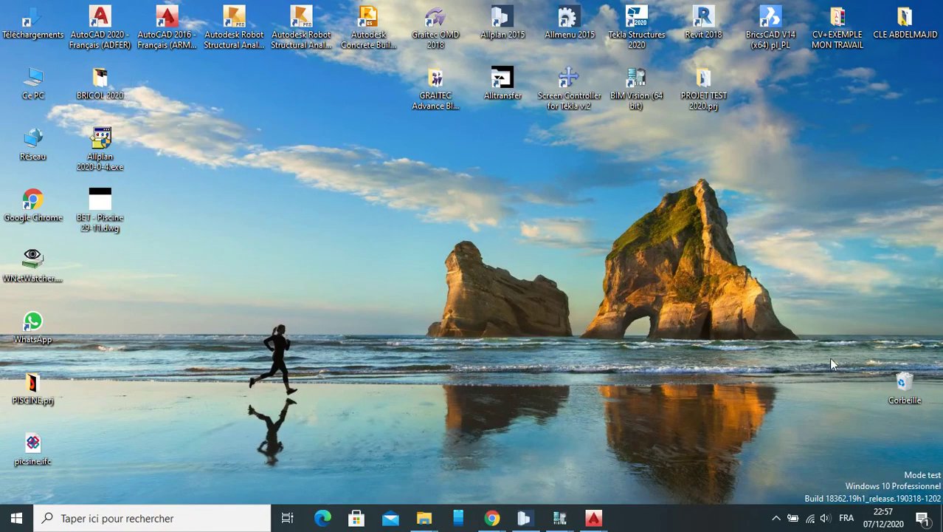
Recheck the Recycle Bin contents, close it, and select picsine.ifc on the desktop
double_click(880, 372)
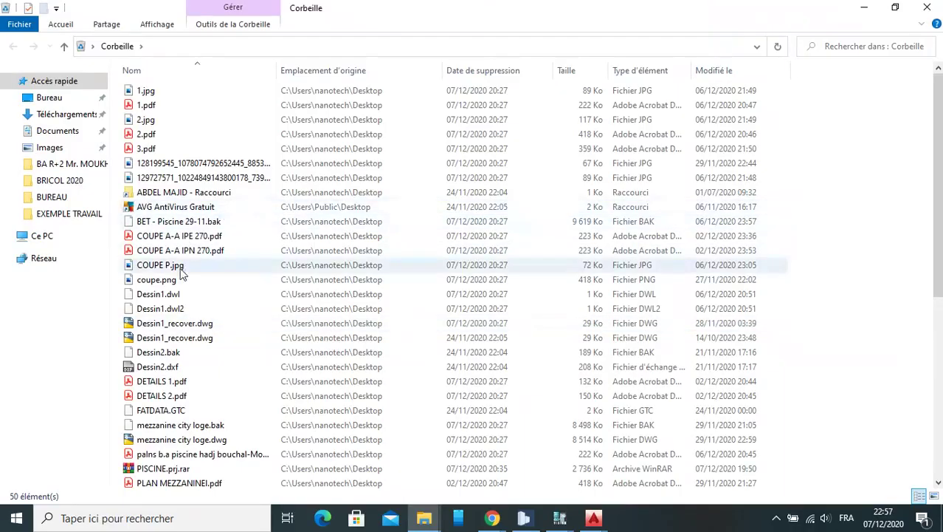
scroll(185, 274, down, 5)
scroll(192, 296, down, 1)
scroll(192, 303, up, 1)
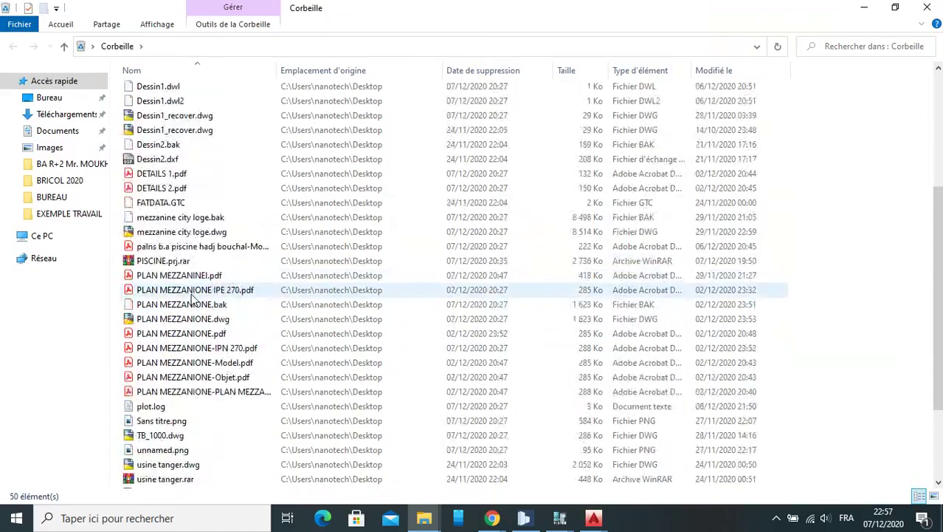
scroll(192, 297, up, 4)
scroll(190, 299, up, 1)
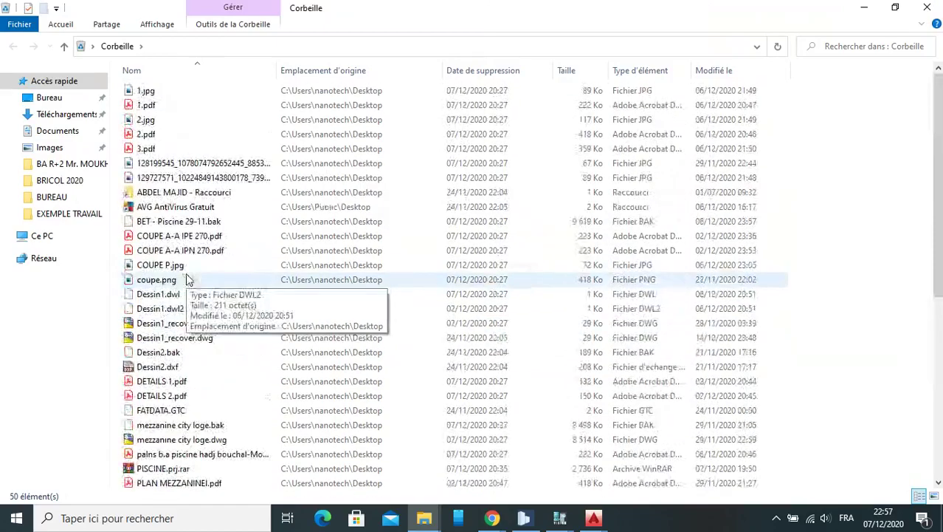
click(925, 9)
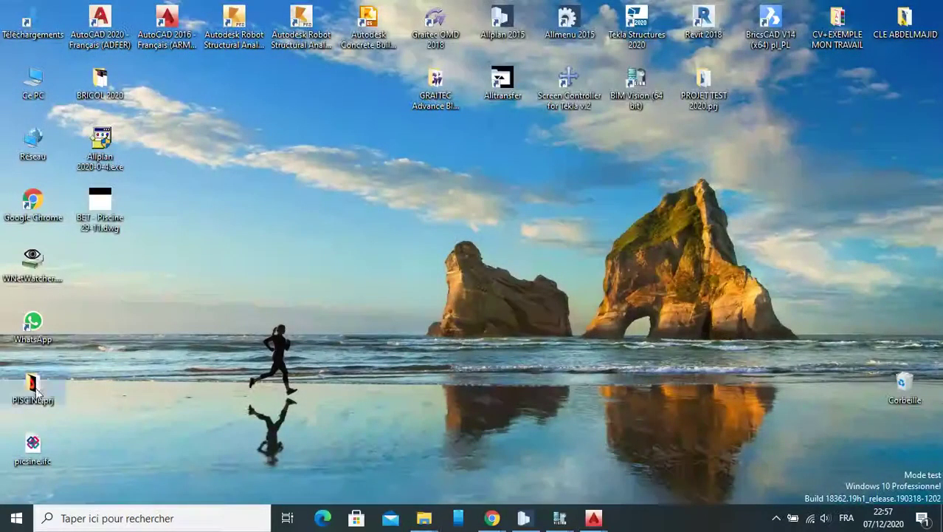
click(32, 447)
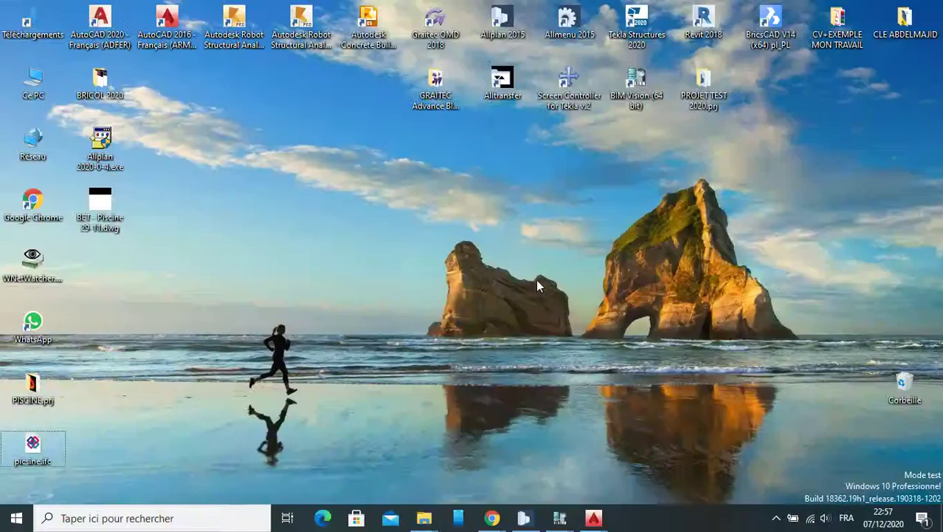
Open the restored BET - Piscine 29-11.dwg and zoom around its VUE EN PLAN (COFFRAGE) formwork plan
double_click(110, 206)
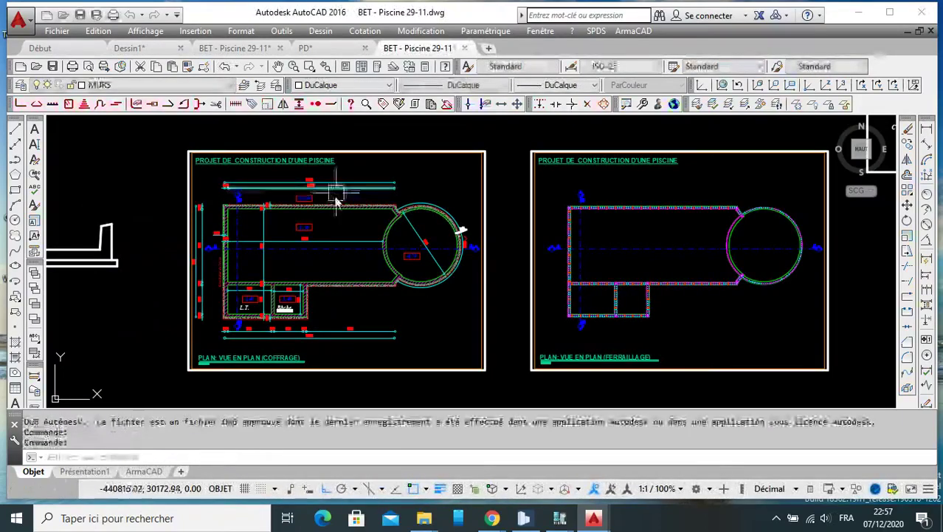
scroll(423, 229, down, 2)
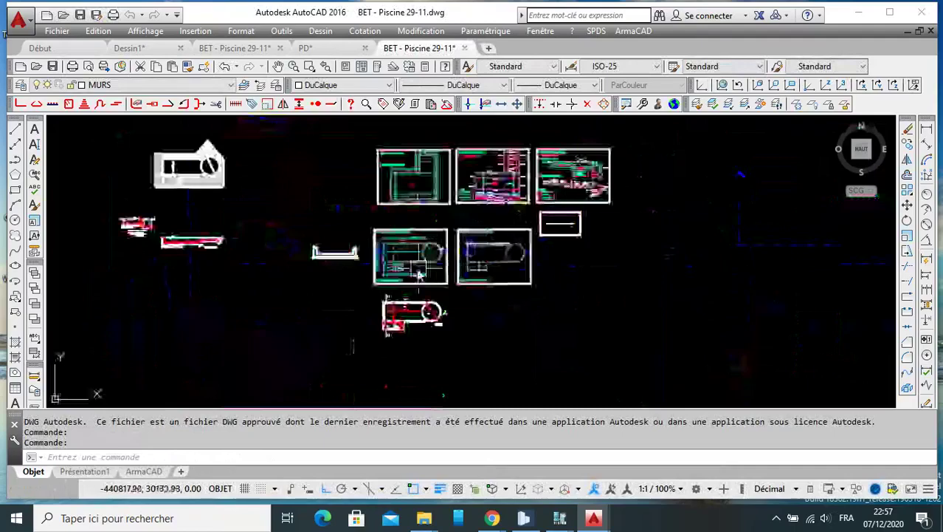
scroll(455, 243, up, 6)
scroll(472, 247, down, 4)
scroll(537, 249, up, 4)
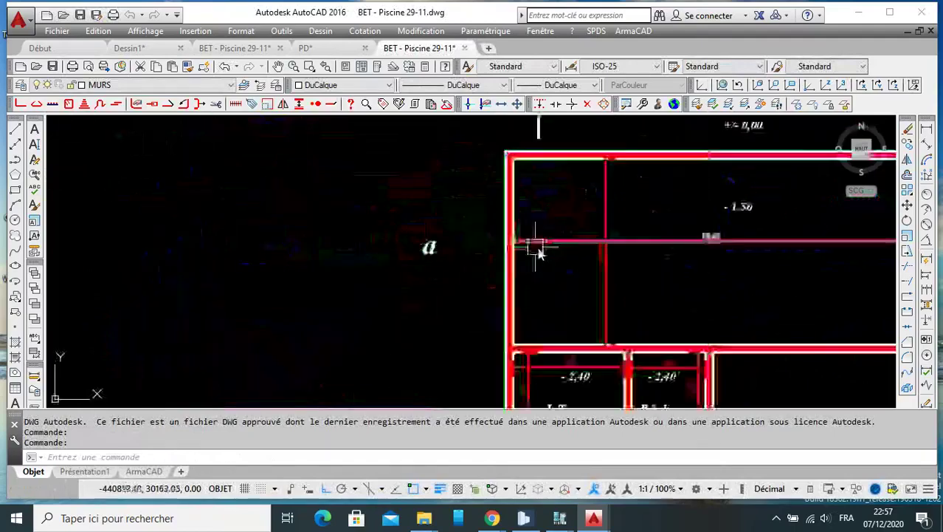
scroll(583, 265, down, 4)
scroll(622, 279, up, 2)
scroll(562, 265, down, 2)
scroll(458, 243, up, 5)
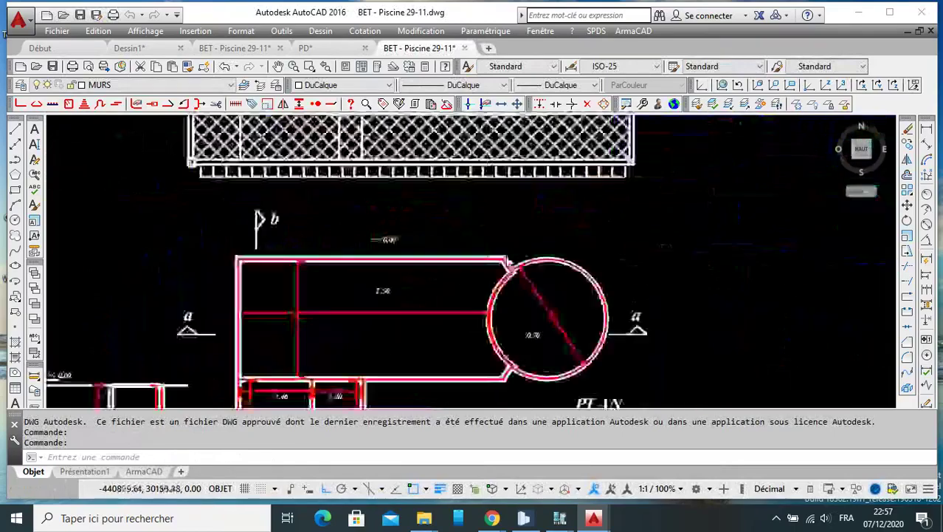
scroll(472, 288, down, 1)
scroll(480, 299, down, 3)
scroll(474, 252, up, 2)
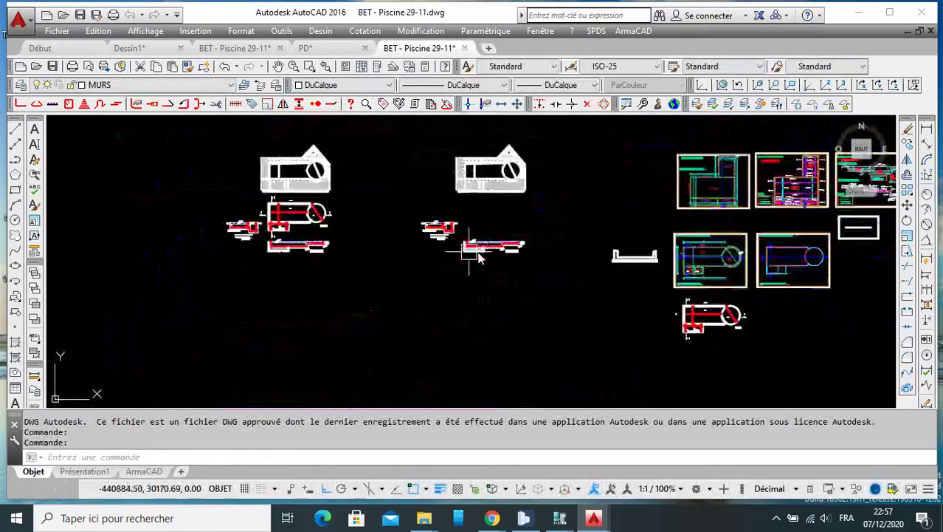
scroll(628, 265, up, 2)
scroll(779, 288, up, 3)
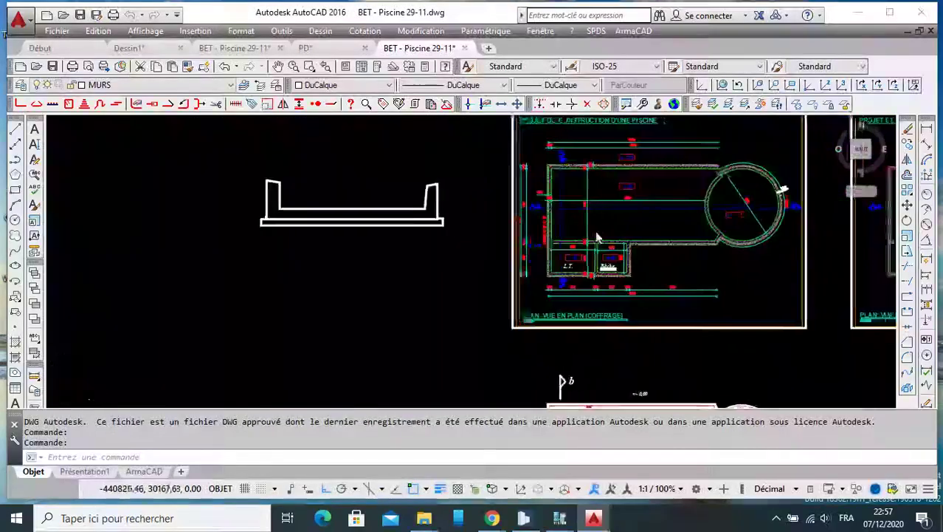
scroll(595, 264, up, 2)
scroll(396, 240, down, 2)
scroll(406, 244, up, 2)
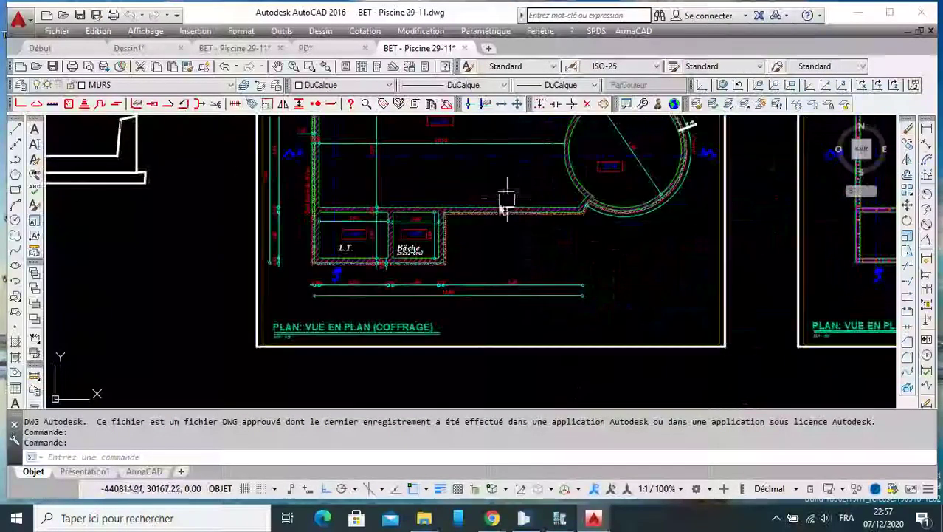
scroll(505, 205, down, 4)
scroll(435, 181, up, 5)
scroll(480, 185, down, 3)
scroll(414, 192, down, 2)
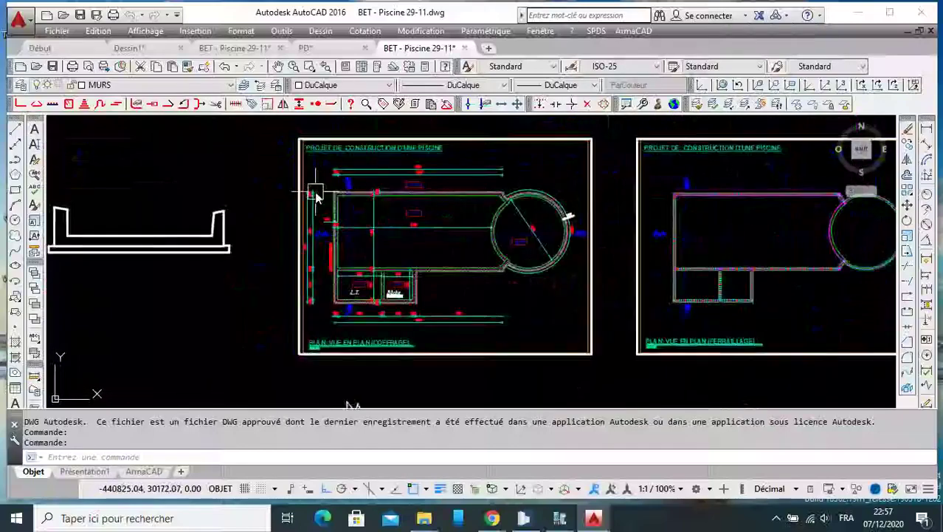
scroll(369, 192, up, 5)
scroll(473, 207, down, 3)
scroll(528, 200, up, 5)
scroll(502, 180, down, 5)
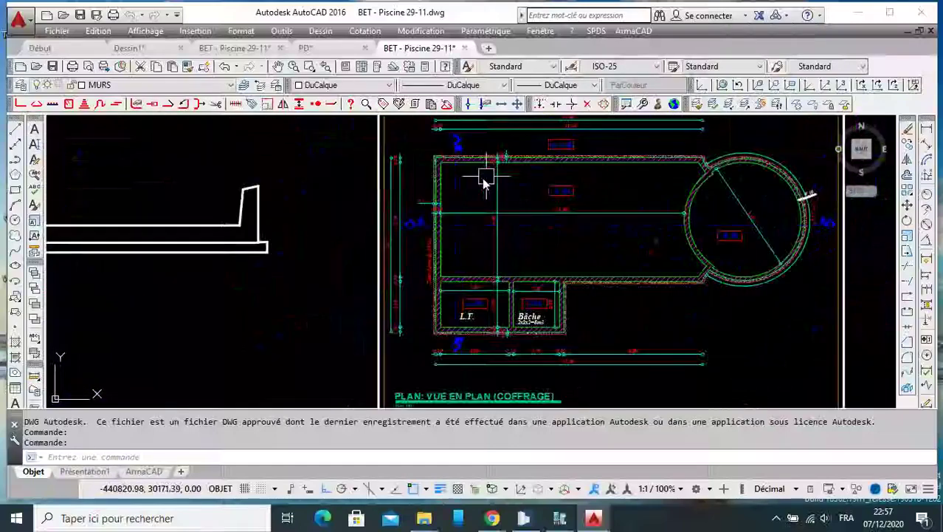
scroll(340, 177, down, 4)
scroll(483, 238, up, 5)
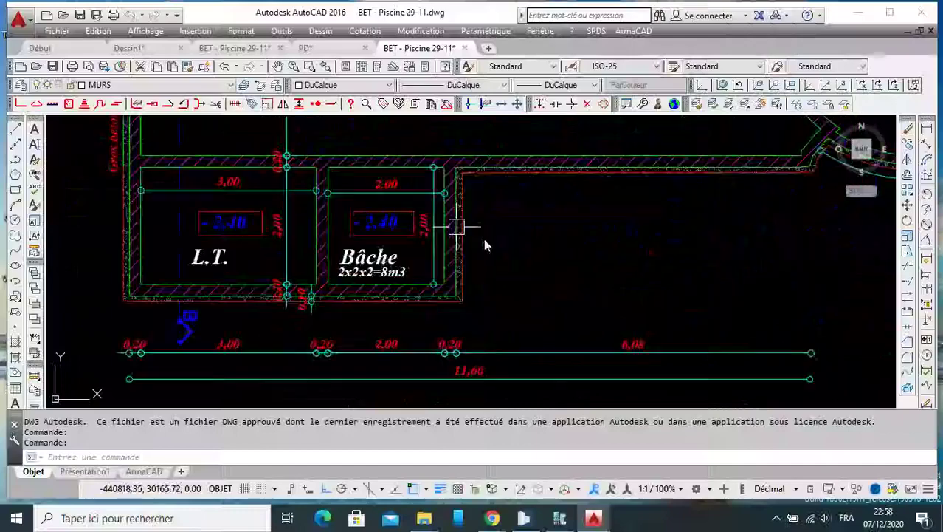
scroll(484, 239, down, 4)
scroll(450, 258, down, 3)
scroll(458, 236, up, 3)
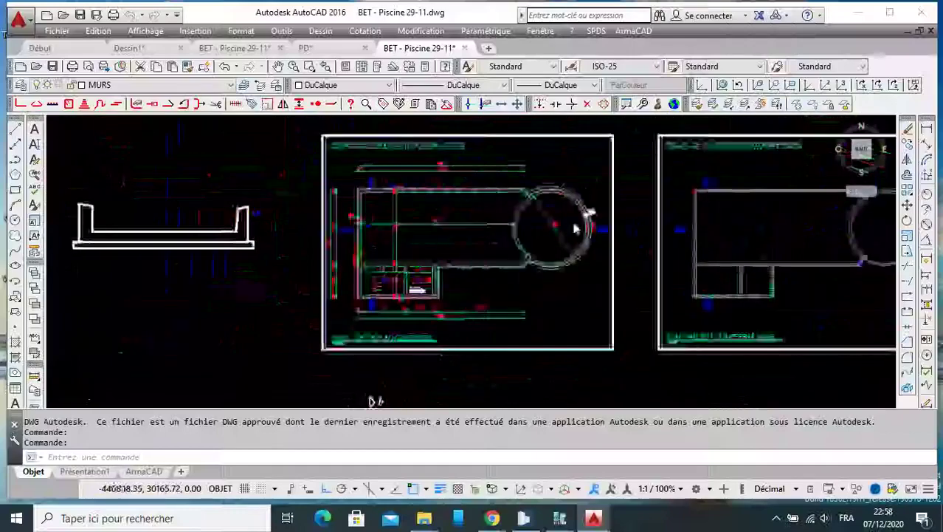
scroll(517, 218, down, 2)
scroll(605, 225, up, 4)
scroll(552, 164, up, 2)
scroll(560, 207, up, 3)
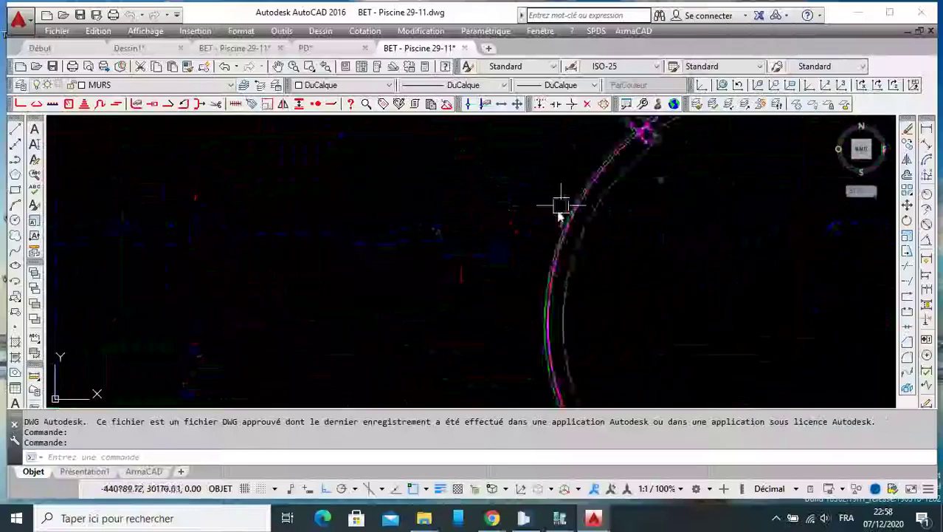
scroll(605, 192, down, 2)
scroll(558, 198, up, 2)
scroll(550, 195, down, 3)
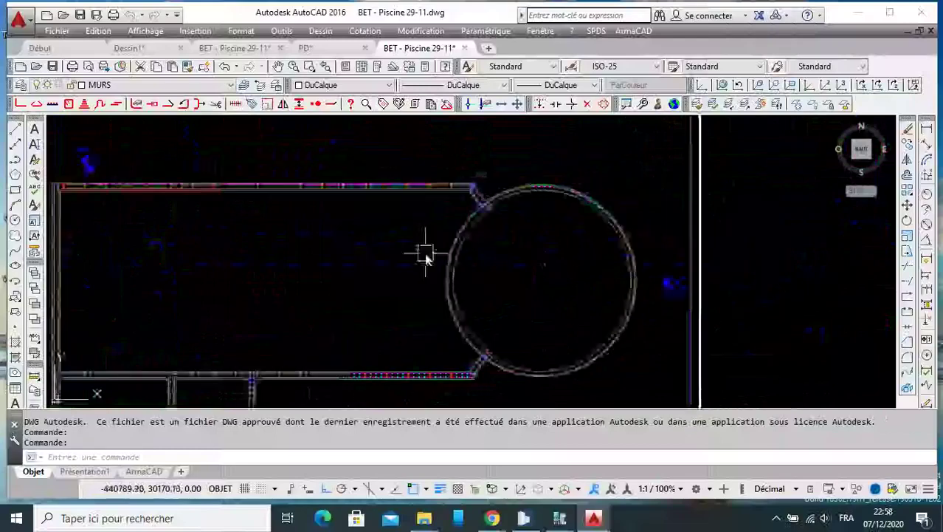
scroll(517, 243, down, 2)
scroll(473, 244, down, 2)
scroll(443, 247, up, 2)
scroll(403, 229, up, 4)
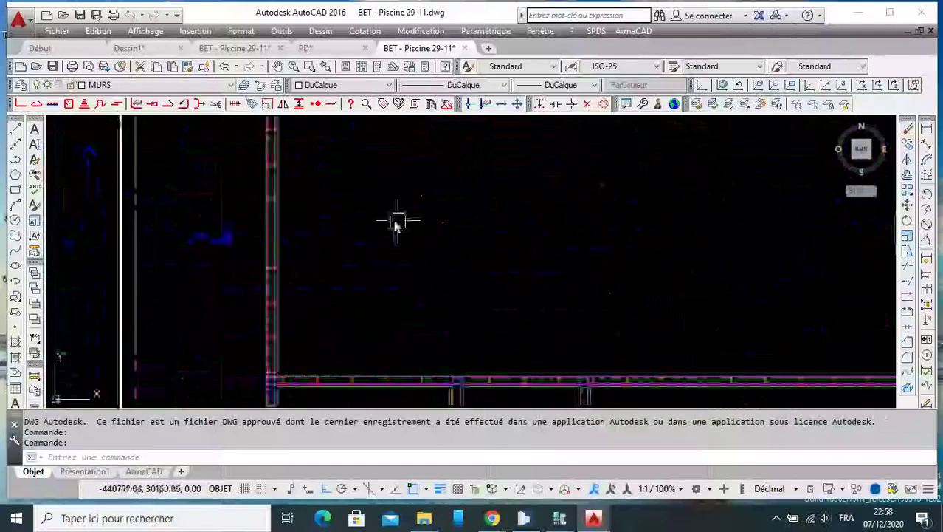
scroll(355, 221, down, 4)
scroll(340, 258, up, 3)
scroll(356, 290, up, 2)
scroll(339, 259, down, 5)
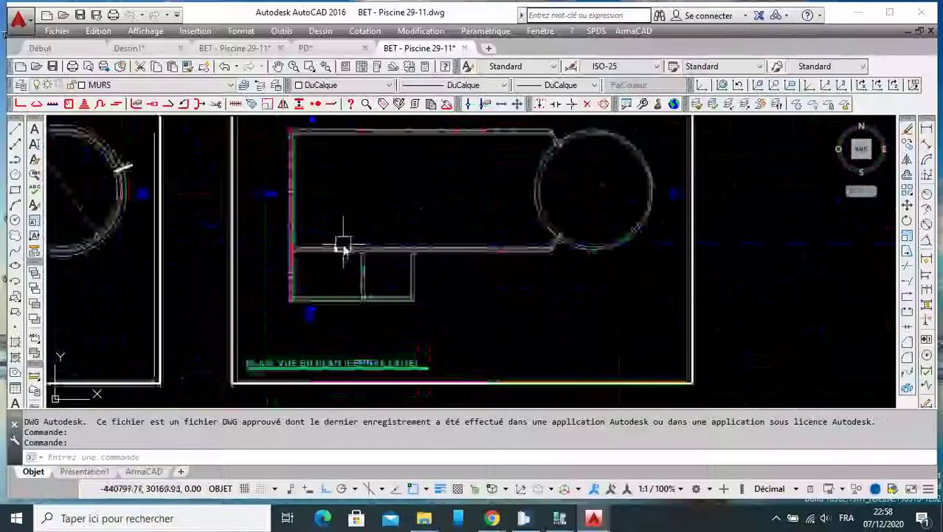
scroll(546, 244, up, 4)
scroll(517, 244, down, 2)
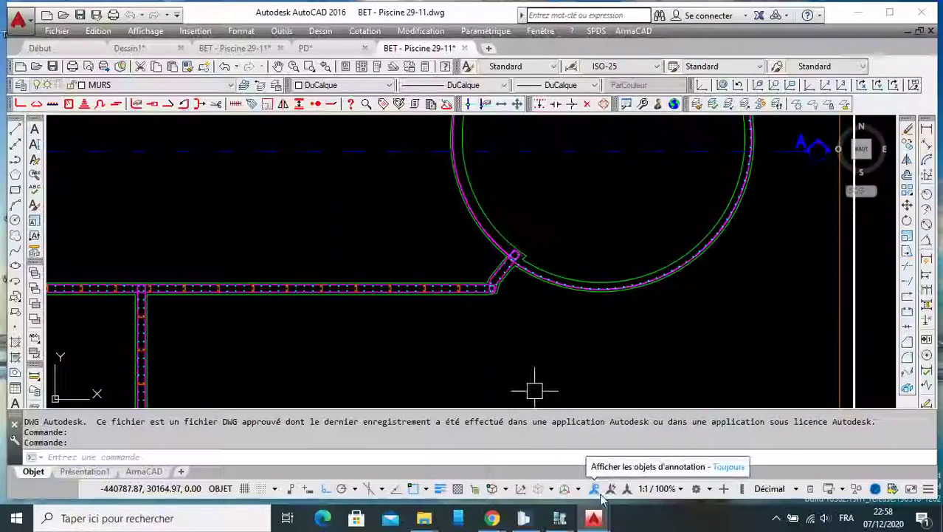
scroll(629, 339, down, 2)
scroll(630, 339, down, 2)
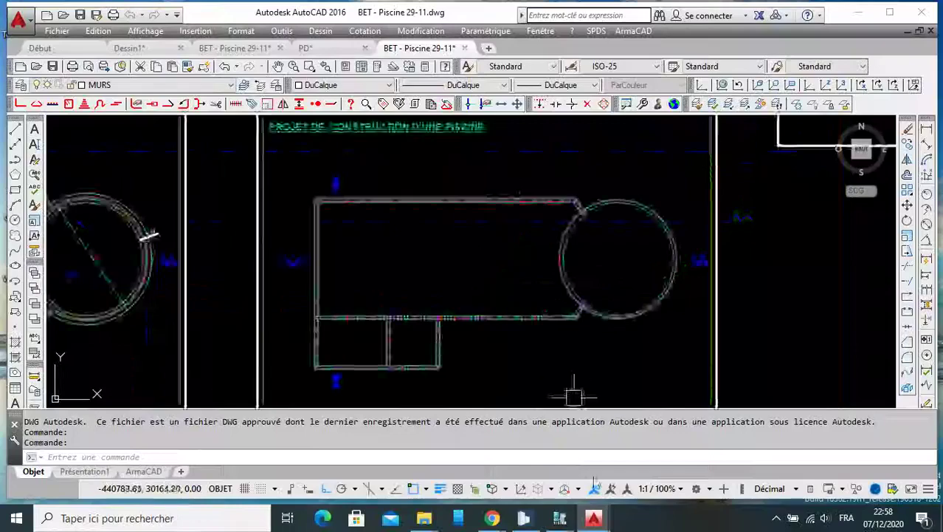
mouse_move(560, 518)
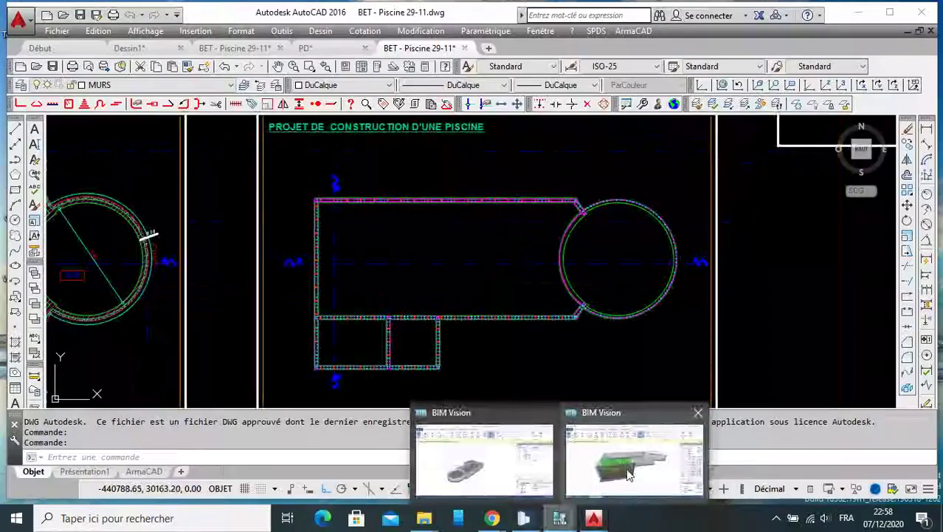
click(629, 472)
Bring BIM Vision forward, zoom out on the whole pool, then switch to Allplan 2015
click(630, 473)
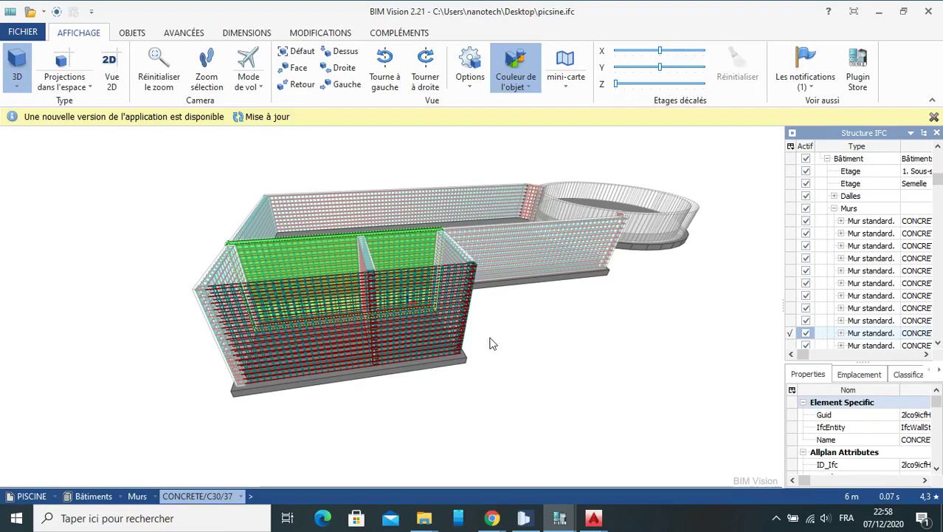
scroll(505, 351, down, 2)
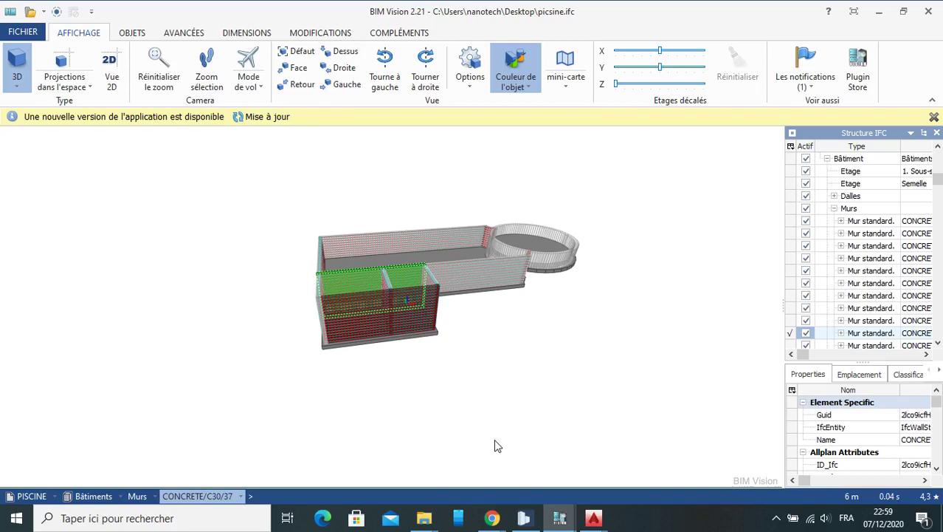
mouse_move(559, 517)
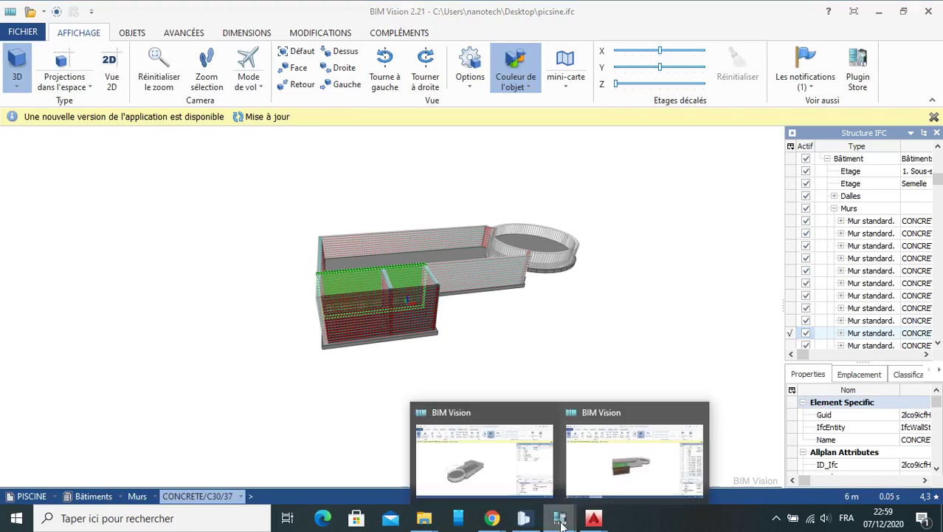
click(523, 519)
Orbit the 3D pool model and zoom to review the reinforced walls from several angles
mouse_move(514, 231)
mouse_down()
mouse_move(520, 263)
mouse_move(463, 257)
mouse_move(531, 276)
mouse_move(408, 289)
mouse_move(383, 243)
mouse_move(336, 276)
mouse_up()
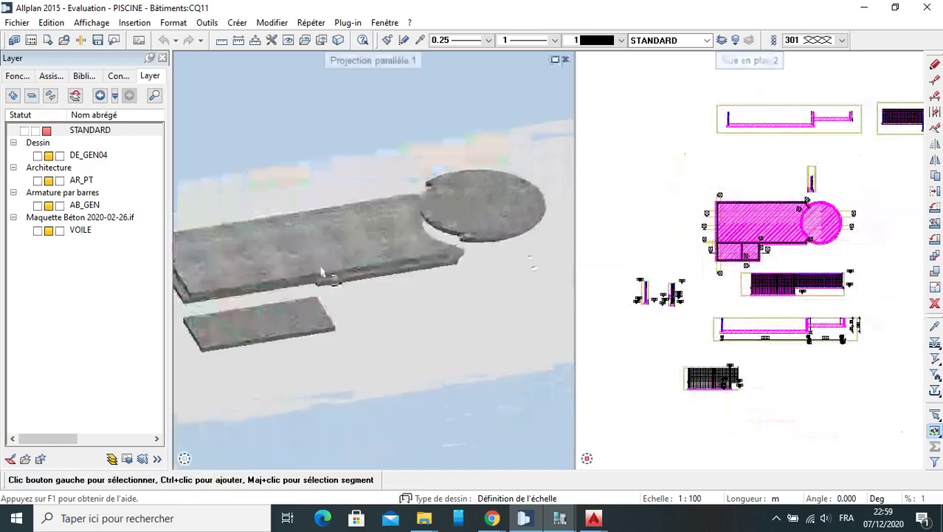
scroll(358, 271, up, 3)
scroll(358, 273, up, 3)
scroll(357, 281, up, 2)
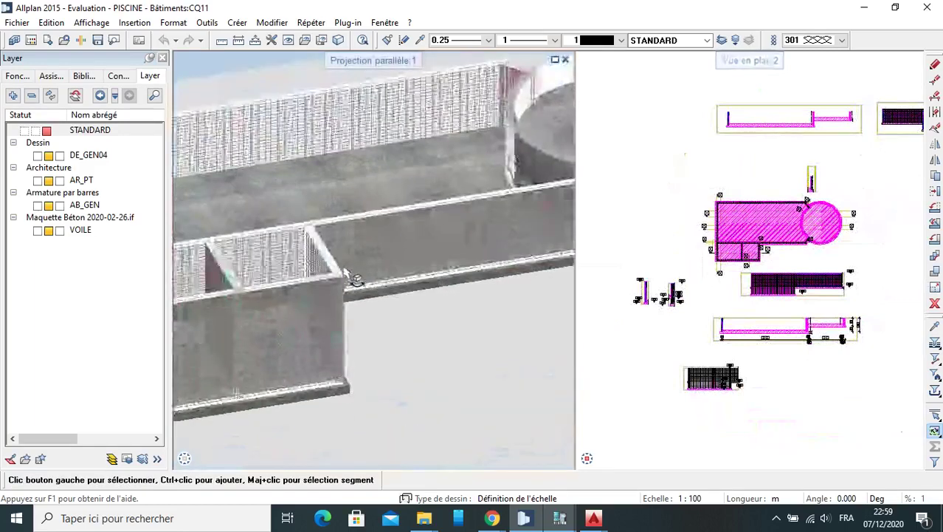
scroll(365, 269, down, 5)
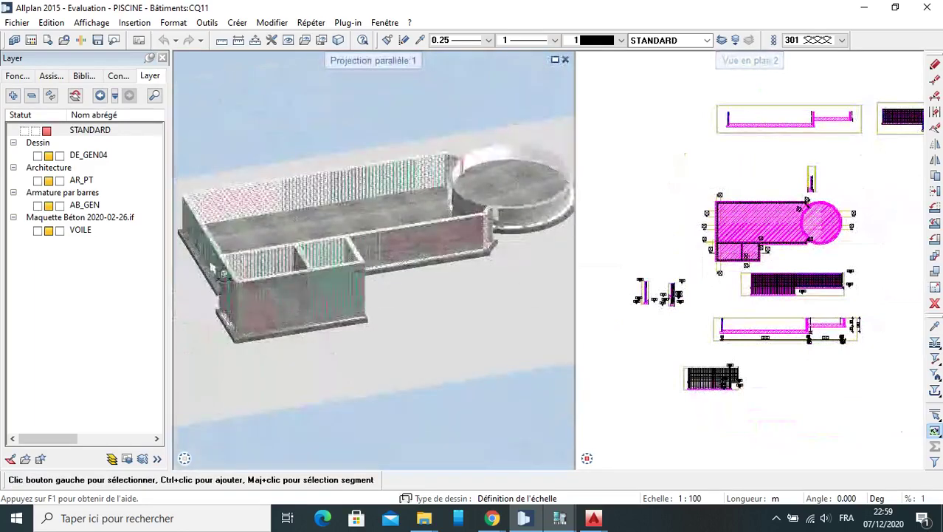
scroll(317, 291, up, 5)
scroll(325, 288, down, 3)
mouse_move(347, 285)
mouse_down()
mouse_move(370, 297)
mouse_move(413, 292)
mouse_up()
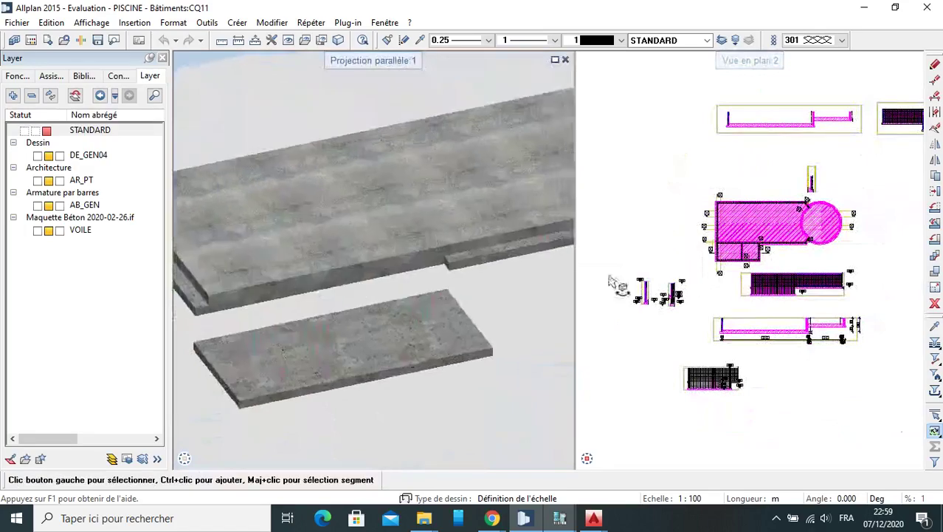
scroll(782, 222, up, 2)
scroll(770, 252, up, 2)
scroll(770, 252, down, 1)
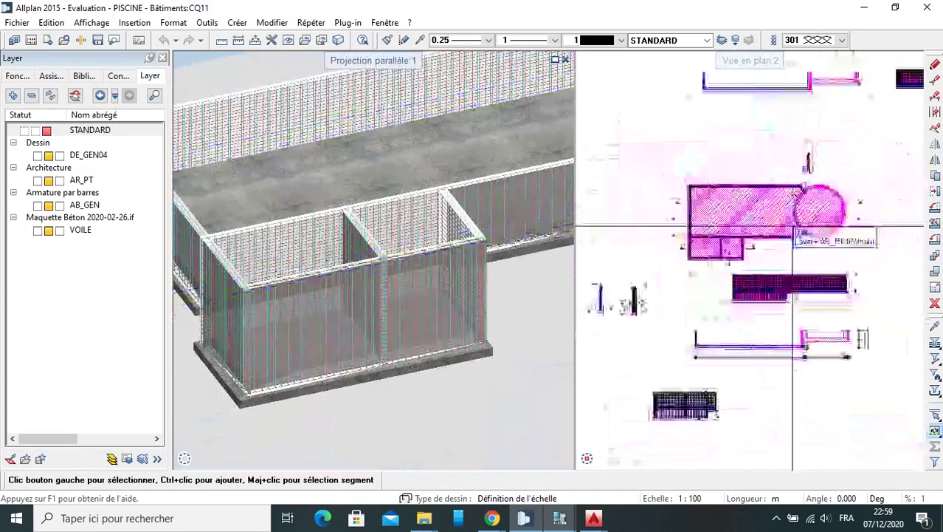
scroll(770, 252, up, 2)
scroll(782, 266, down, 2)
scroll(798, 278, up, 3)
scroll(797, 279, down, 2)
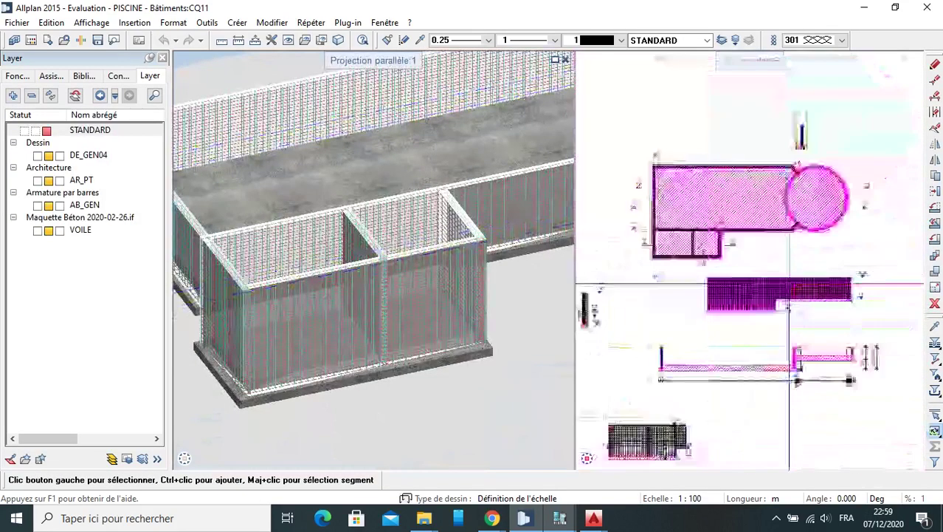
scroll(739, 287, up, 2)
scroll(702, 292, up, 3)
scroll(684, 293, up, 1)
scroll(685, 293, down, 2)
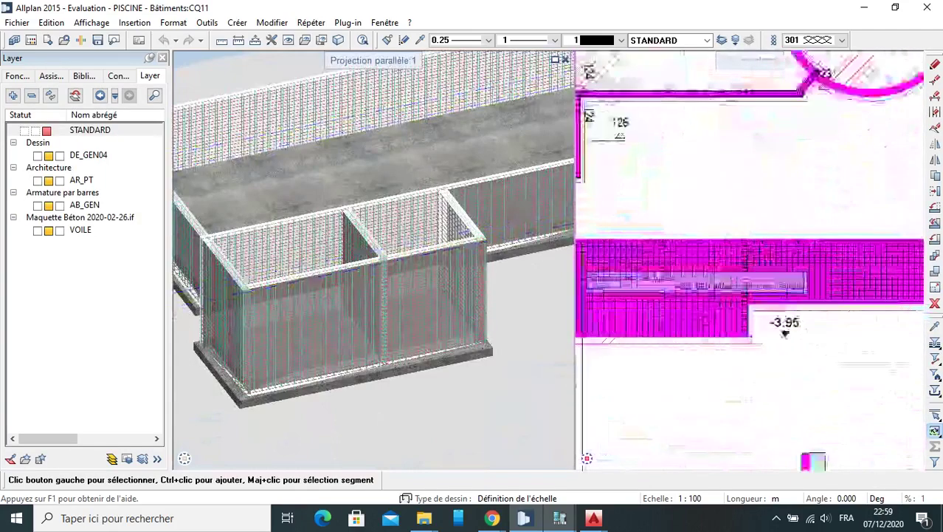
scroll(650, 292, down, 1)
mouse_move(543, 288)
mouse_down()
mouse_move(517, 295)
mouse_move(336, 271)
mouse_move(432, 301)
mouse_move(421, 293)
mouse_up()
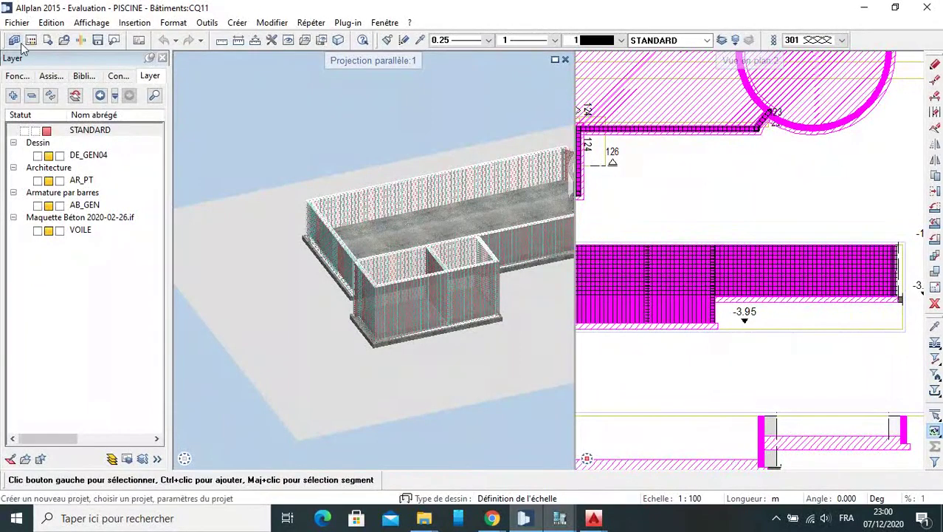
Bring the AutoCAD drawing BET - Piscine 29-11.dwg to the front
scroll(713, 214, down, 2)
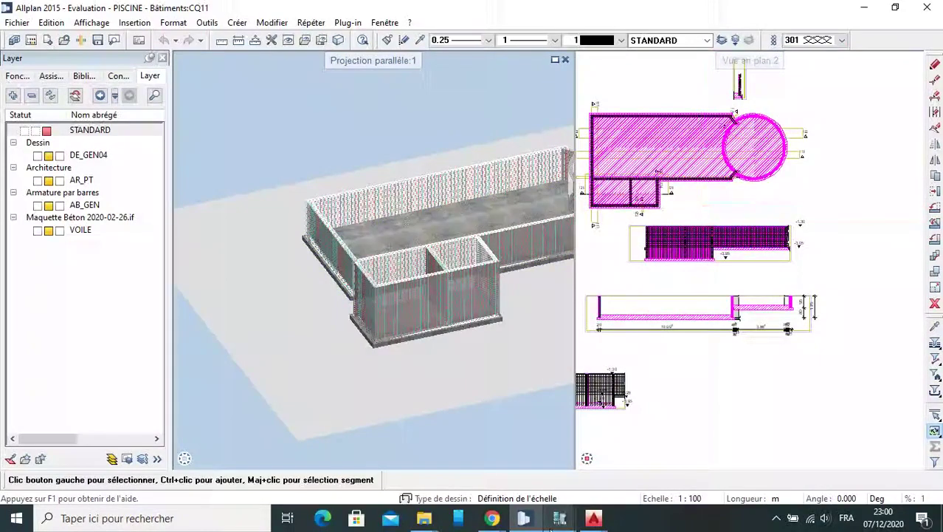
click(595, 519)
click(526, 465)
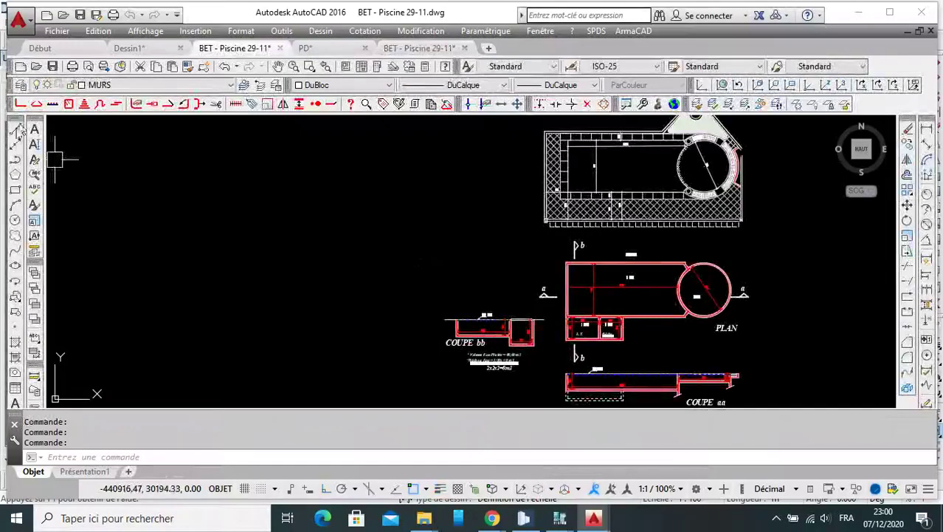
Draw a horizontal line in the AutoCAD drawing
click(15, 128)
click(243, 207)
click(359, 207)
right_click(358, 204)
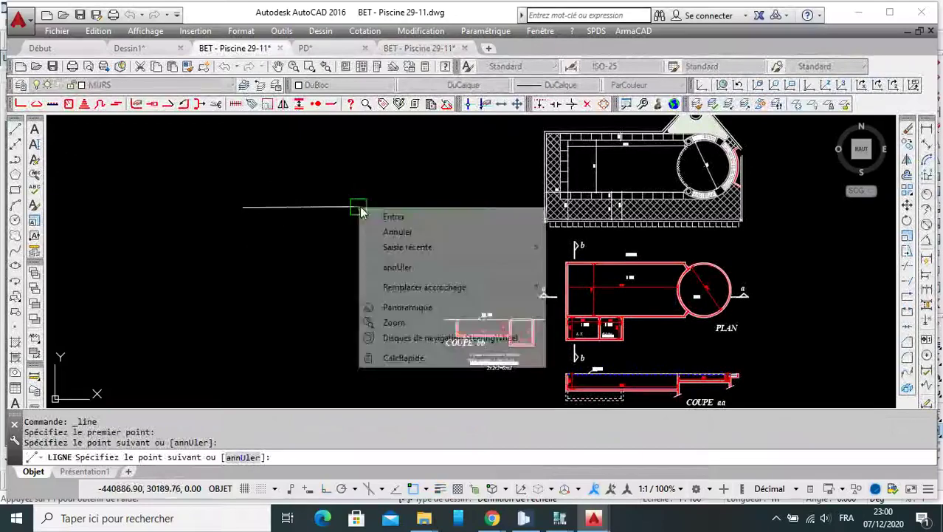
click(384, 213)
Offset the line 0.20 downward to form a double line
click(350, 207)
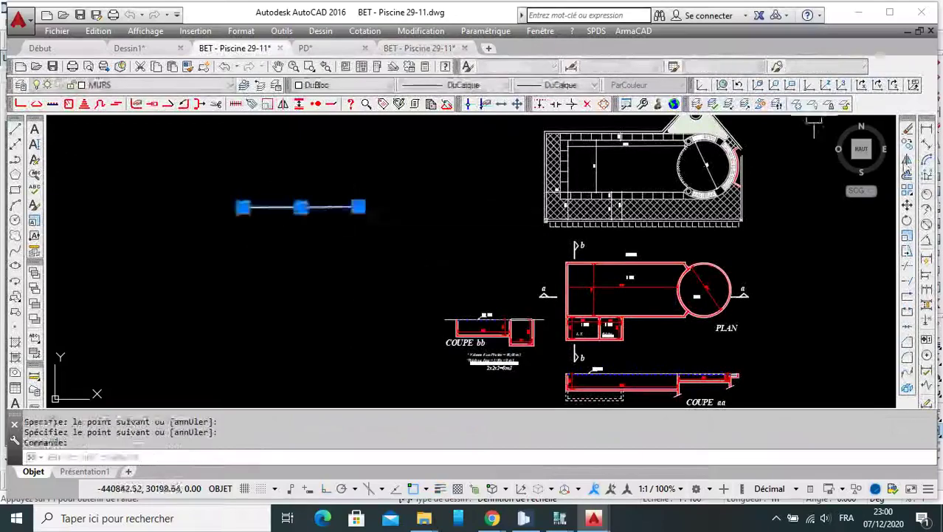
click(908, 174)
text(0)
key(Return)
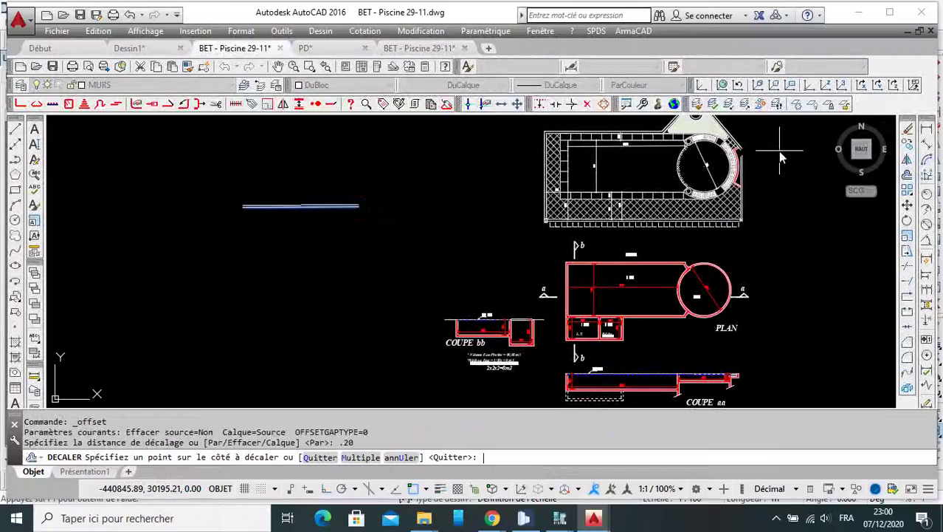
click(319, 207)
scroll(319, 212, up, 6)
click(330, 224)
scroll(330, 224, down, 2)
right_click(330, 224)
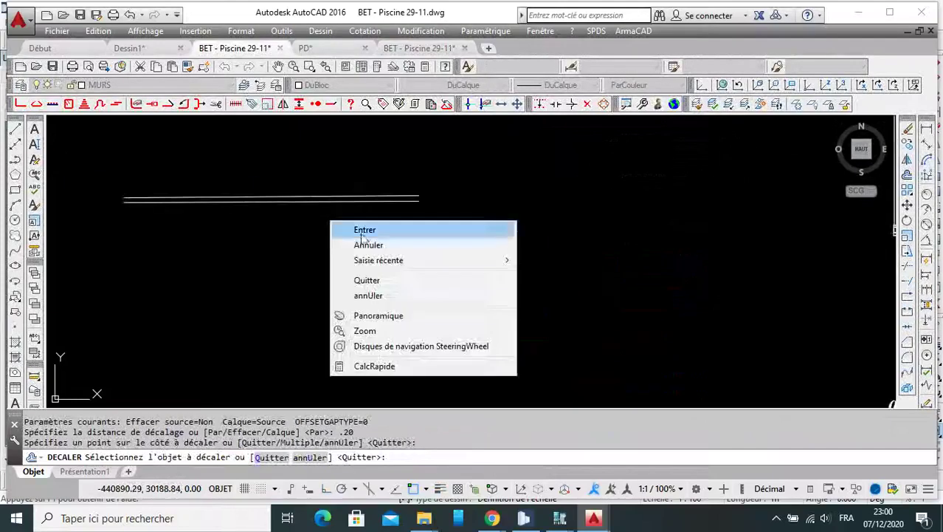
click(347, 228)
Pan along the double line, window-select both lines, then clear the selection
middle_drag(365, 206, 480, 217)
scroll(426, 226, up, 3)
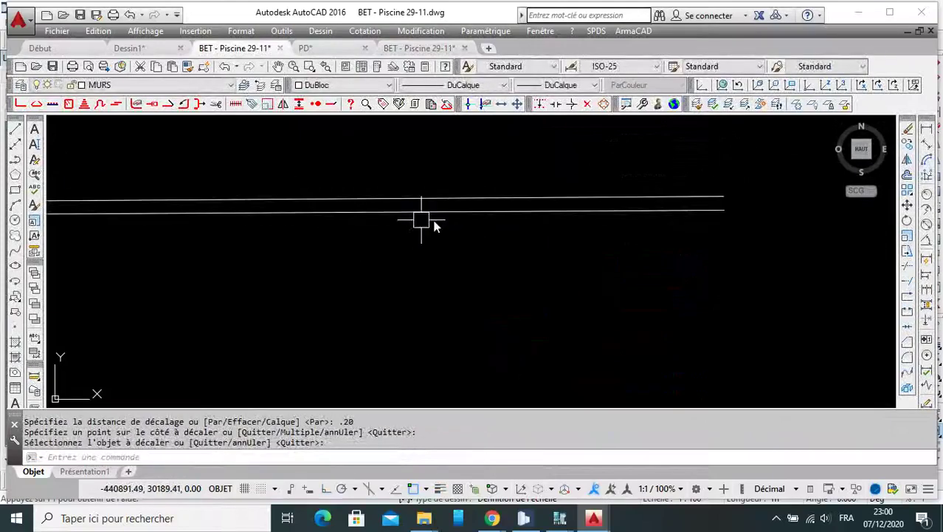
scroll(457, 217, down, 3)
scroll(532, 243, up, 3)
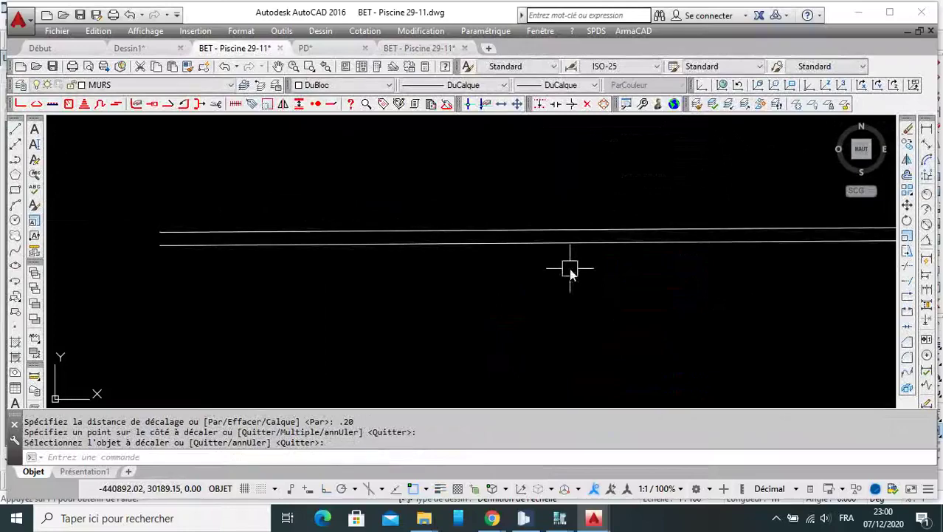
scroll(570, 271, down, 2)
scroll(520, 246, up, 3)
scroll(554, 236, up, 2)
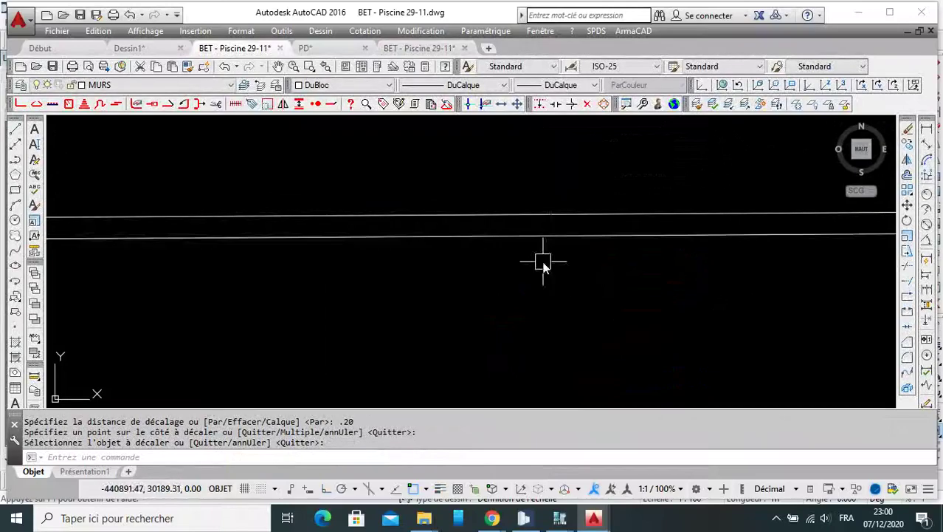
scroll(537, 263, down, 2)
click(557, 217)
click(528, 268)
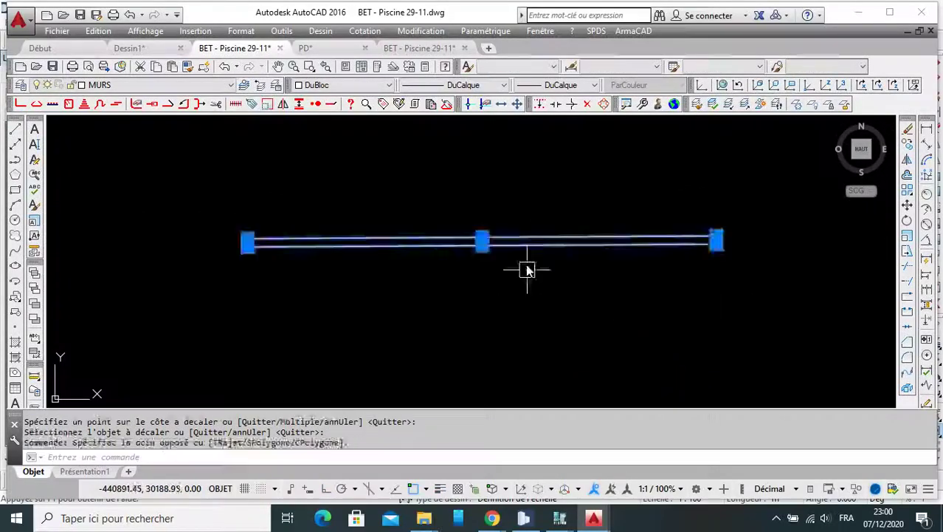
key(Escape)
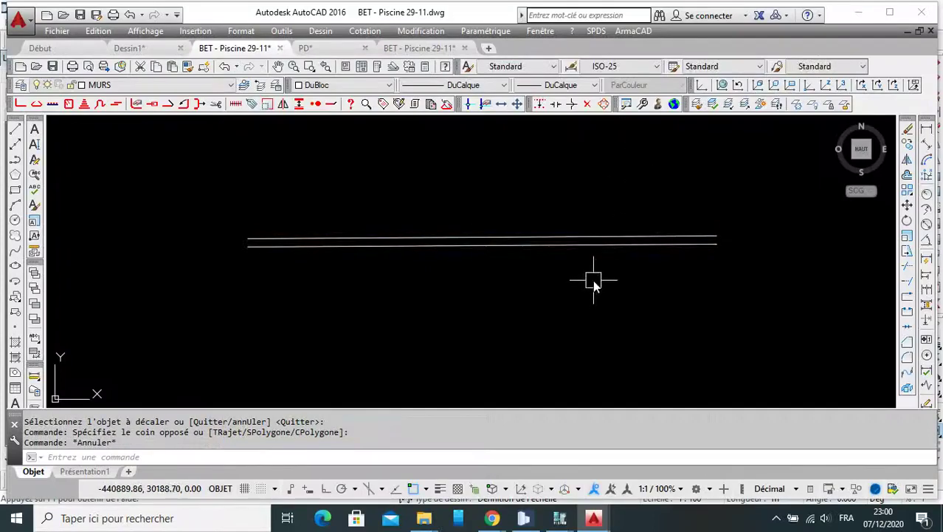
Return to the Allplan pool model
scroll(552, 244, up, 2)
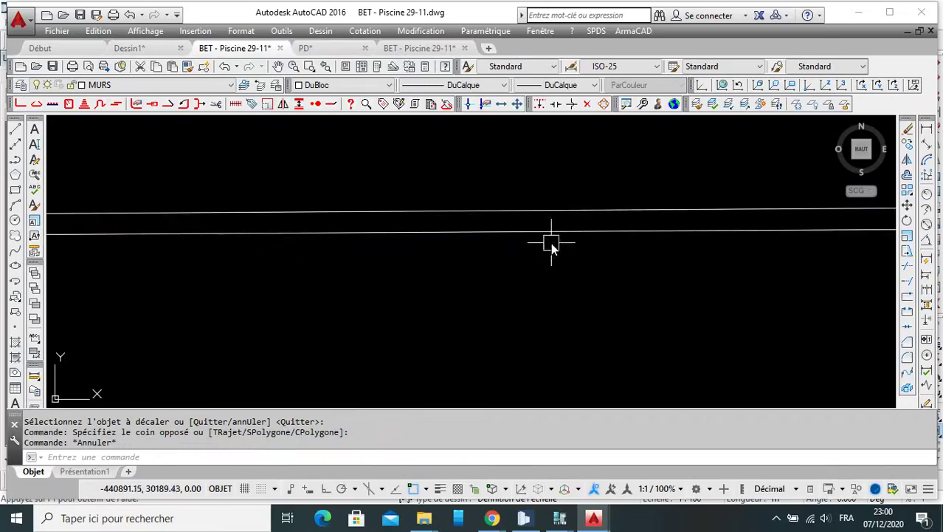
scroll(552, 244, down, 3)
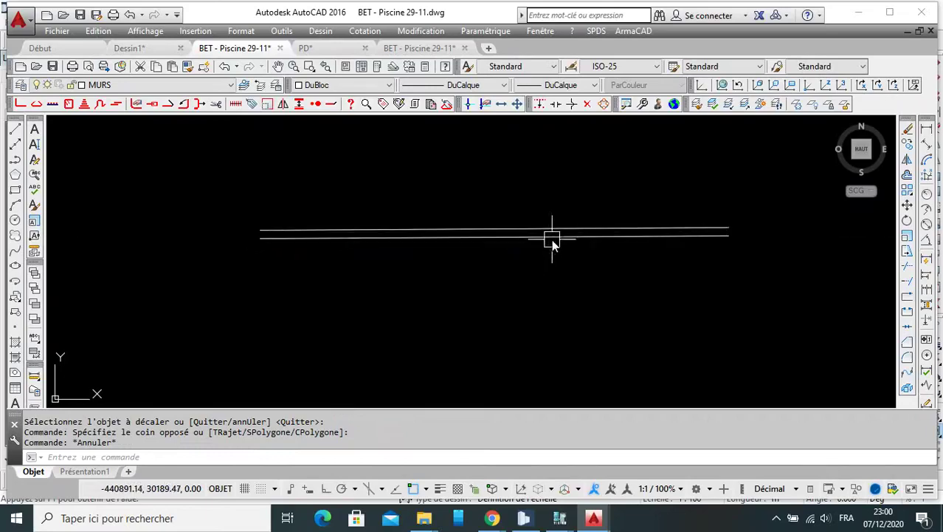
click(524, 518)
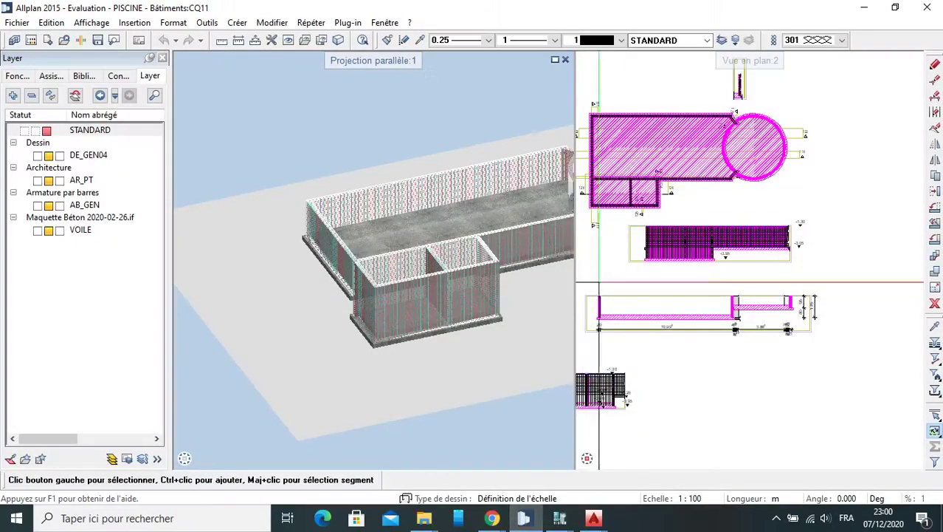
Zoom the plan view and widen it by dragging the viewport splitter left
scroll(638, 243, down, 2)
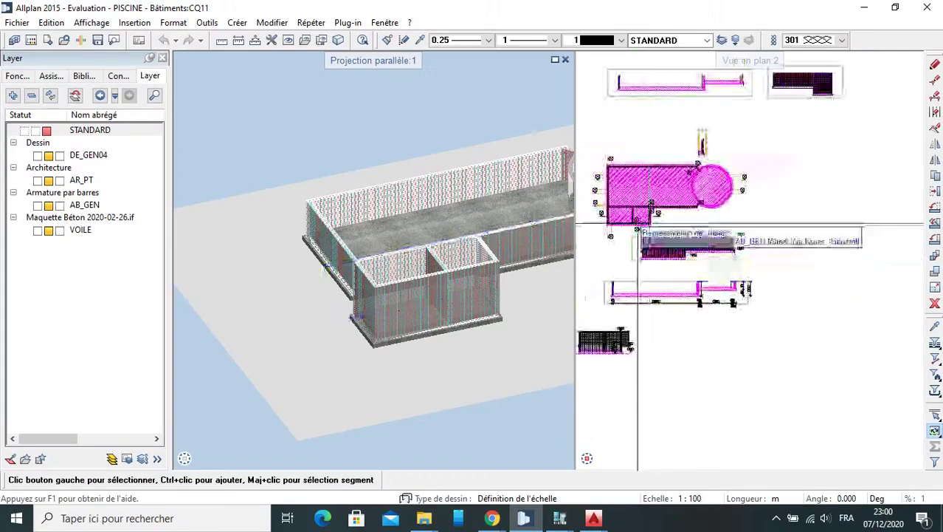
scroll(635, 159, up, 2)
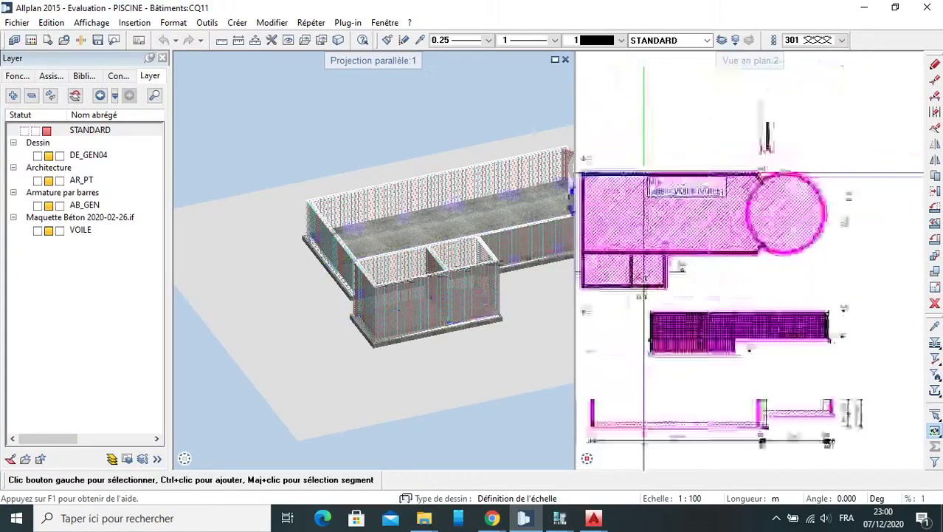
scroll(644, 175, down, 2)
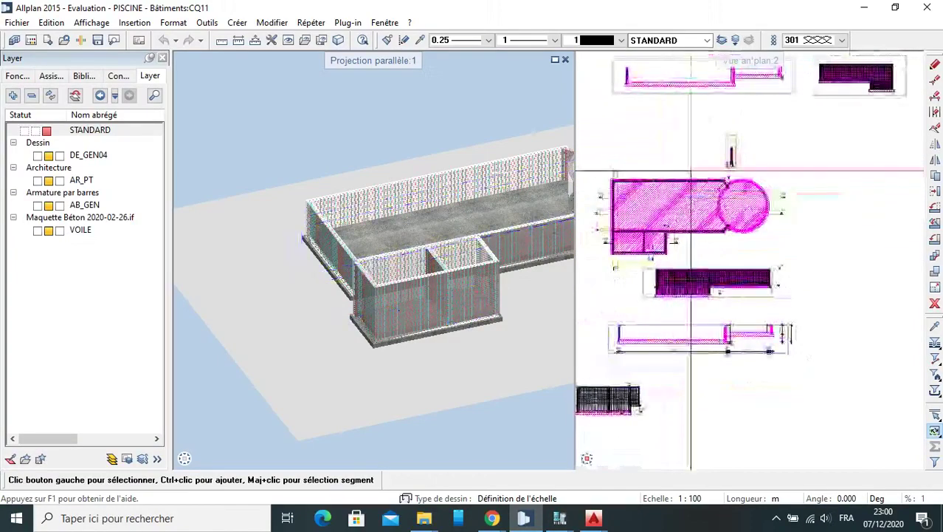
scroll(691, 171, up, 2)
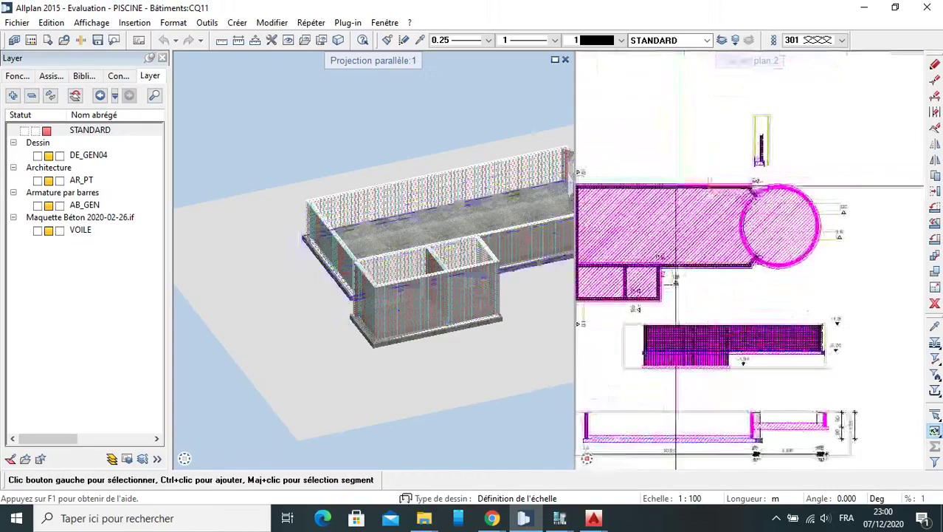
scroll(676, 187, down, 2)
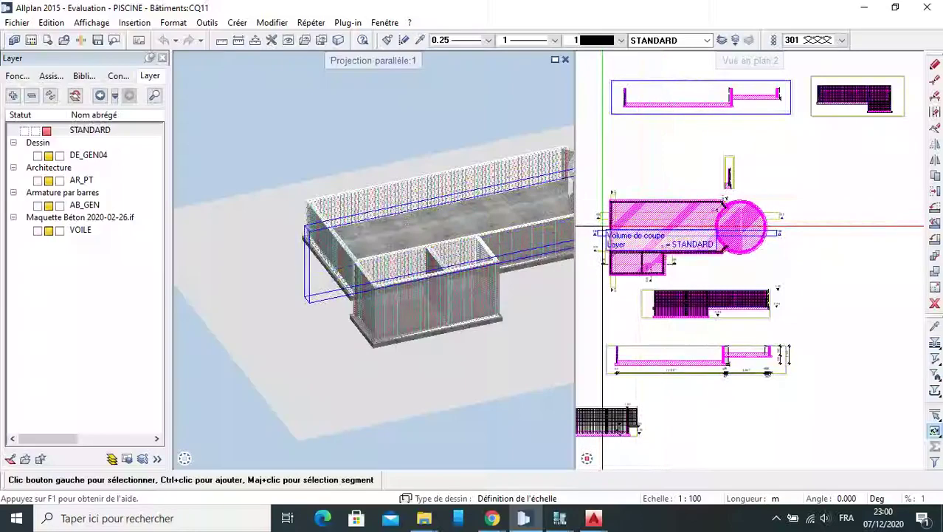
scroll(738, 230, down, 2)
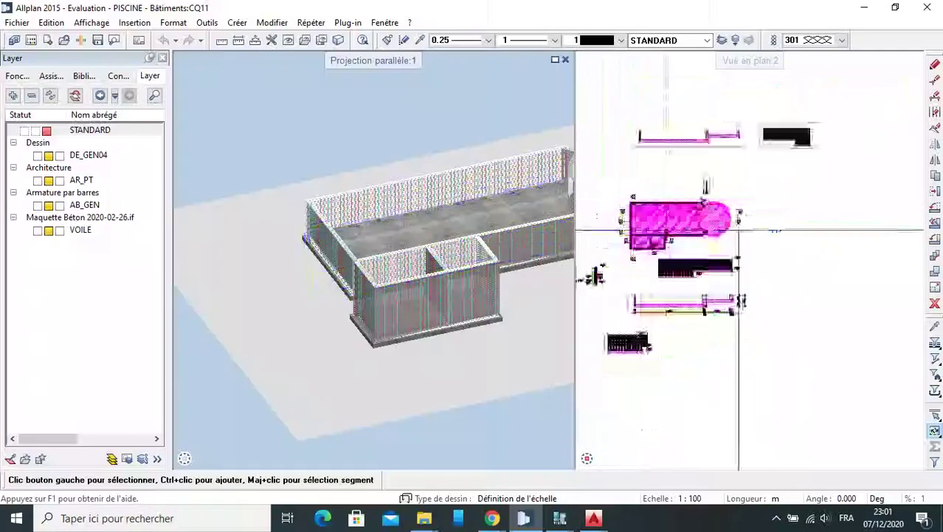
mouse_move(574, 148)
mouse_down()
mouse_move(483, 118)
mouse_move(349, 122)
mouse_up()
Show the Ingénierie create and modify tools in the Fonctions palette
scroll(516, 233, up, 1)
scroll(657, 235, up, 2)
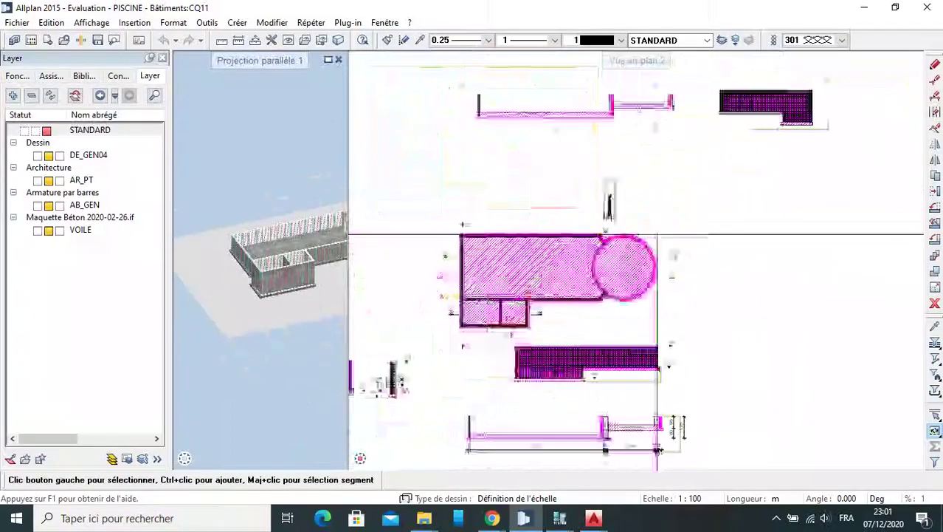
click(28, 78)
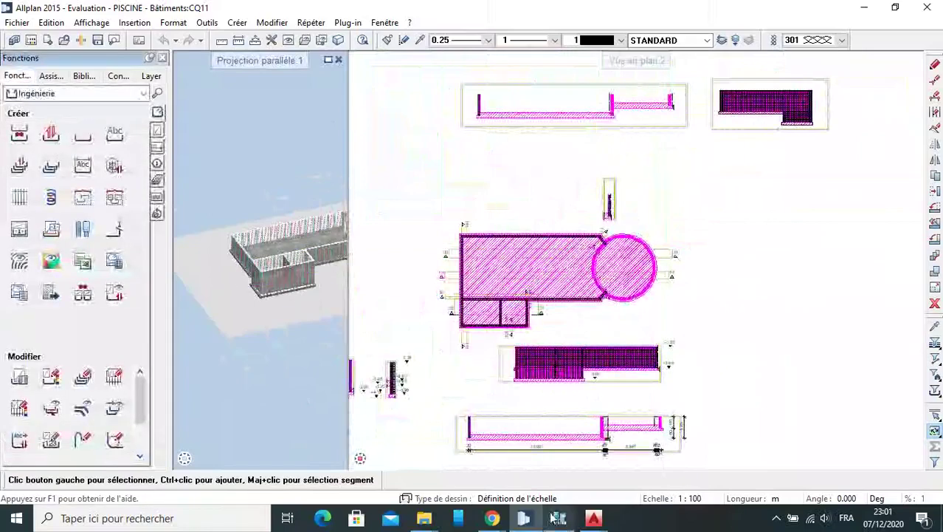
click(594, 518)
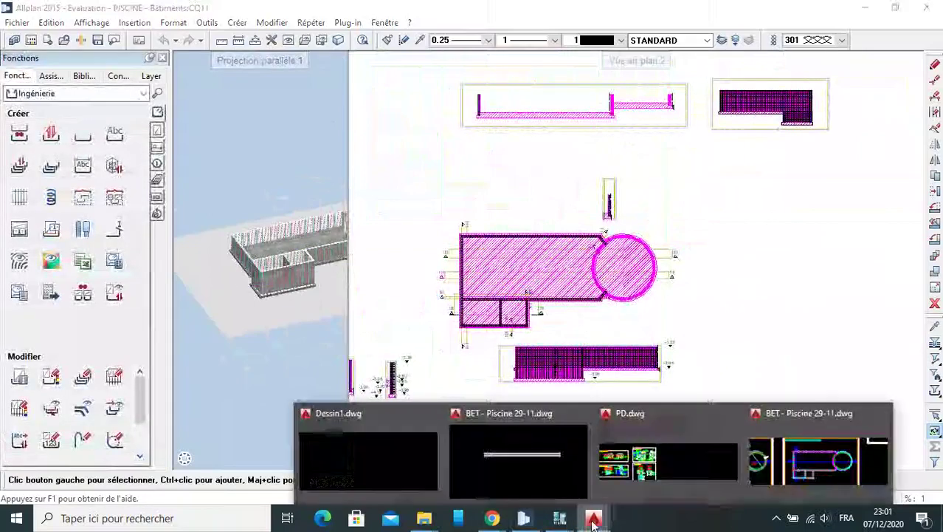
click(509, 479)
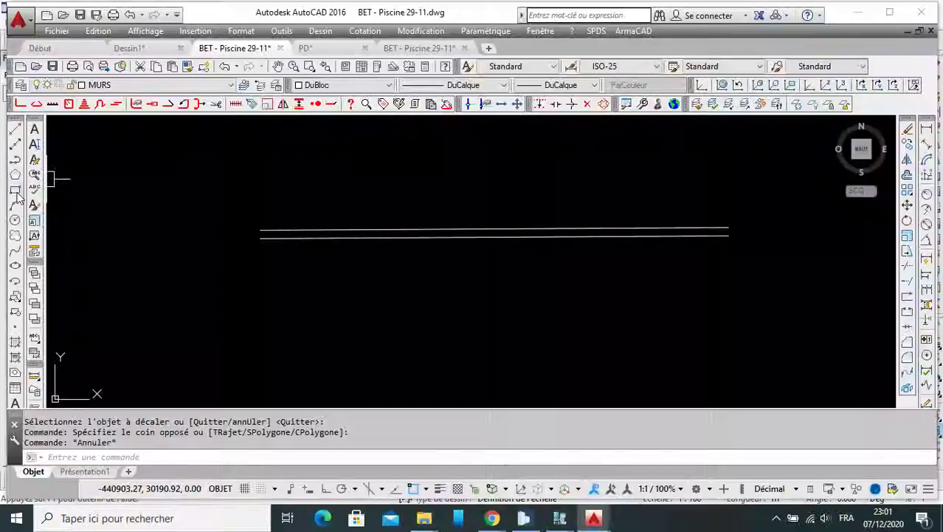
click(373, 282)
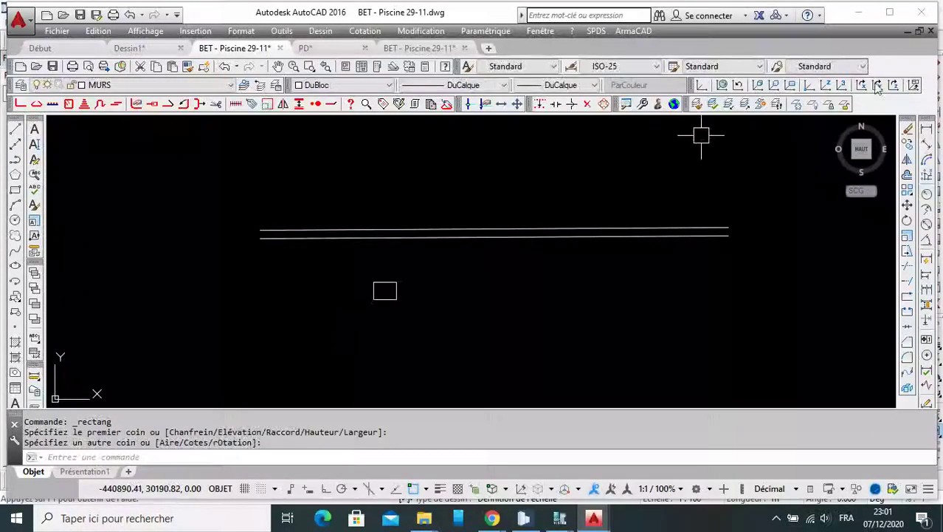
click(858, 15)
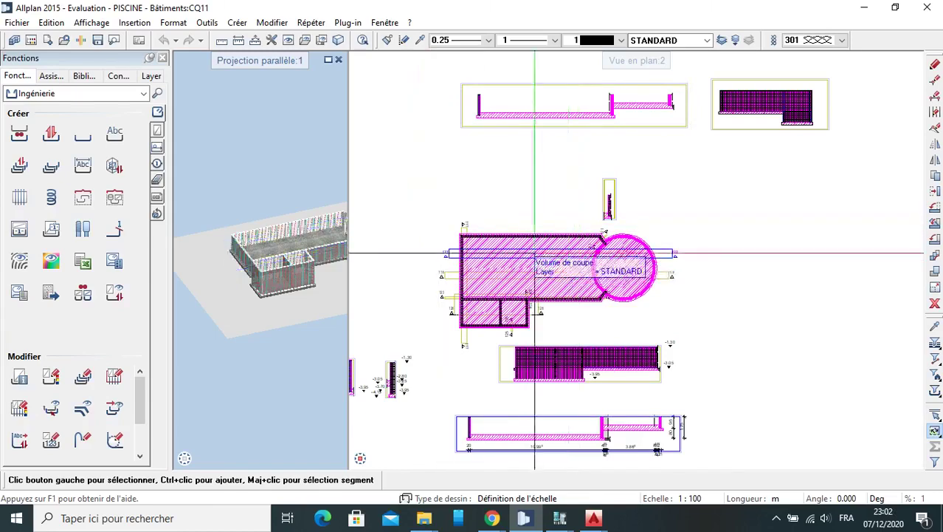
Zoom in on the pool slab with its circular basin and two small compartments
scroll(517, 255, up, 1)
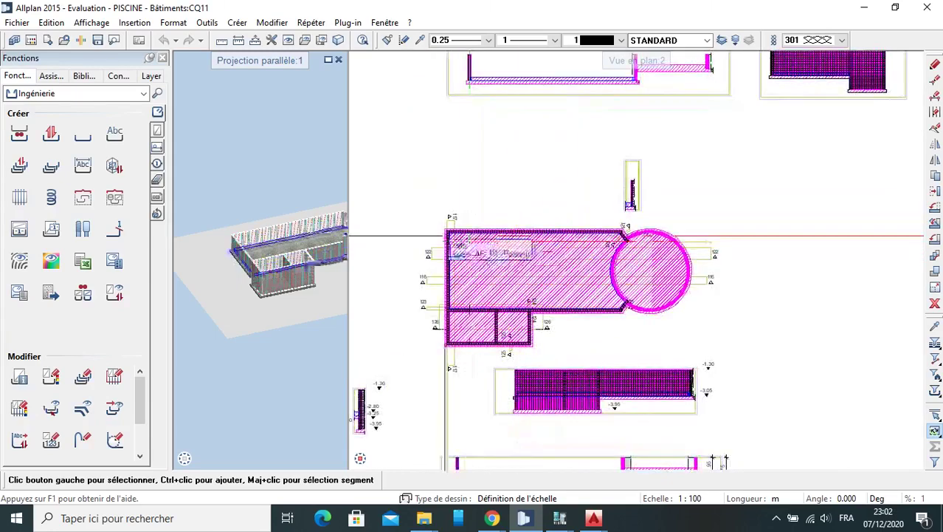
scroll(459, 239, up, 2)
scroll(459, 239, down, 2)
scroll(488, 239, down, 1)
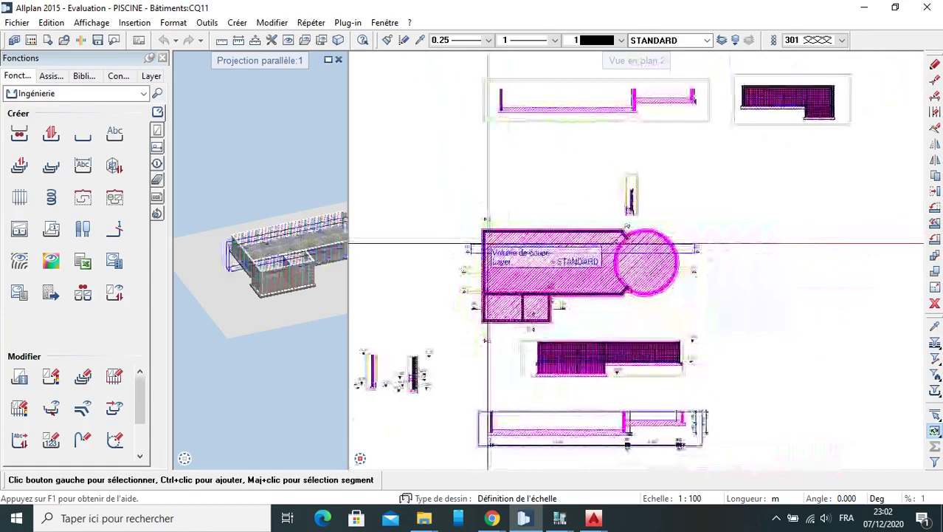
scroll(466, 240, up, 1)
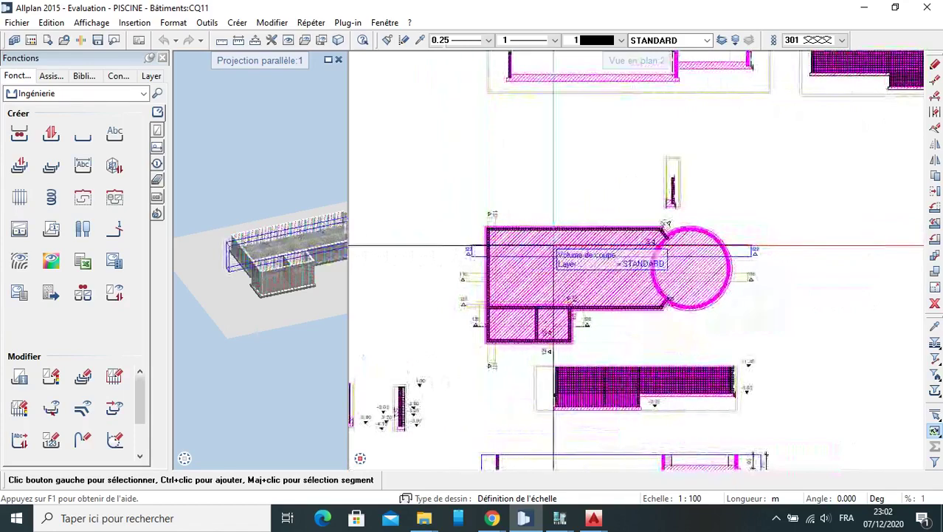
scroll(480, 233, up, 1)
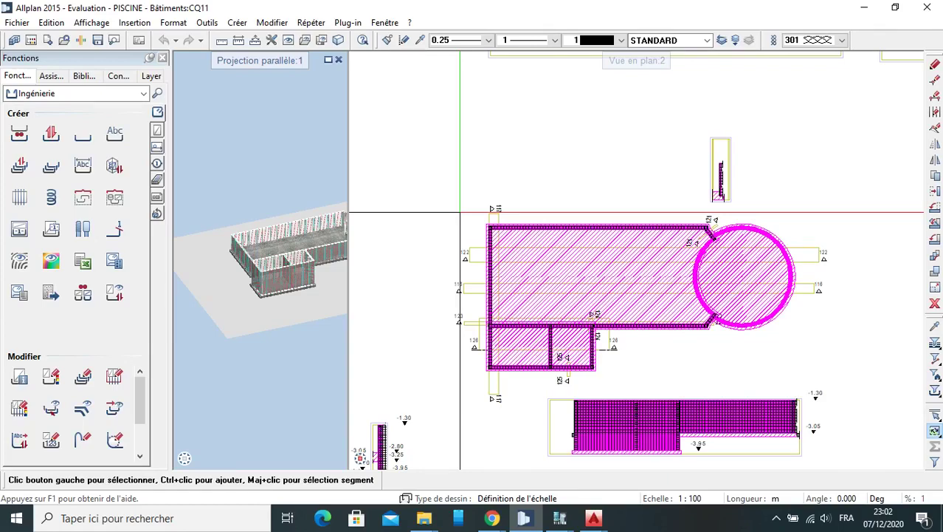
Switch the Fonctions palette to Architecture and start the Poteau column tool
scroll(521, 218, down, 1)
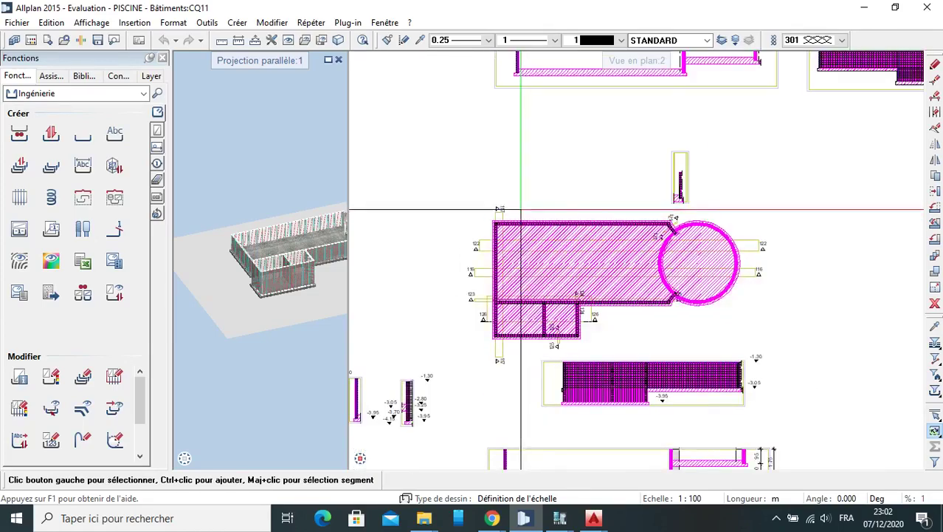
click(67, 94)
click(44, 131)
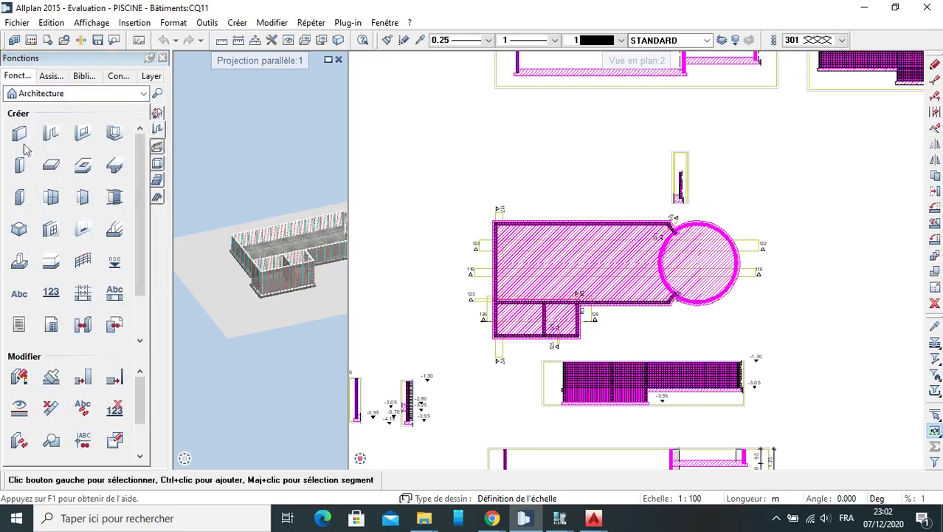
click(26, 171)
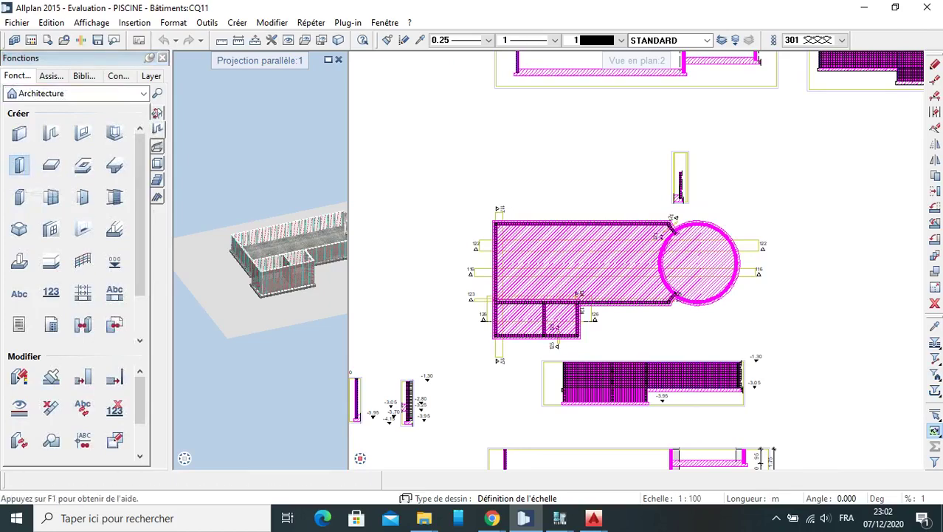
Set the 0.60 × 0.60, 10.00-high column to Béton et béton armé, material BETON C20/25
click(246, 134)
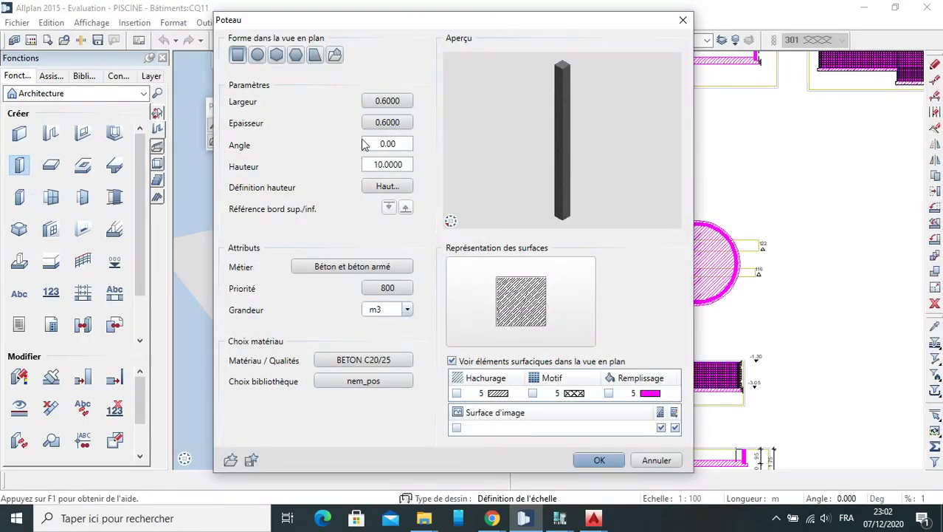
click(359, 267)
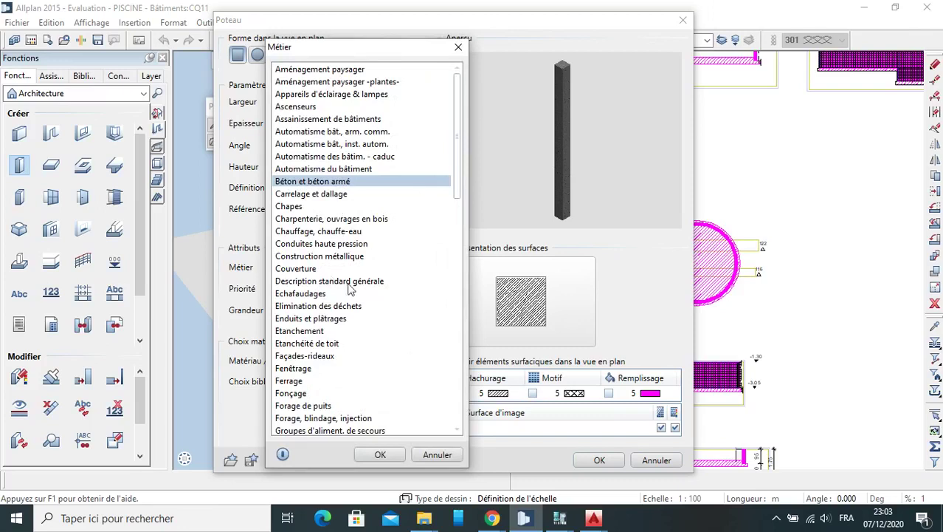
click(458, 47)
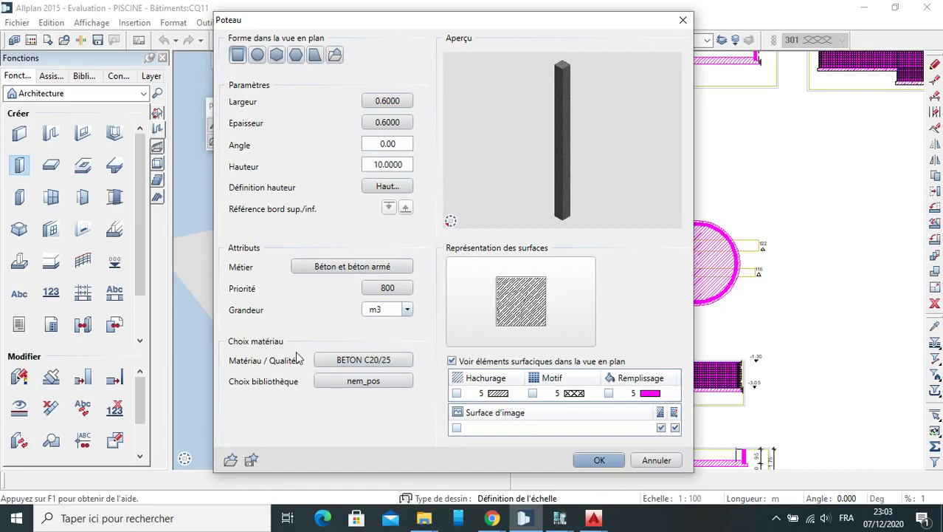
click(374, 363)
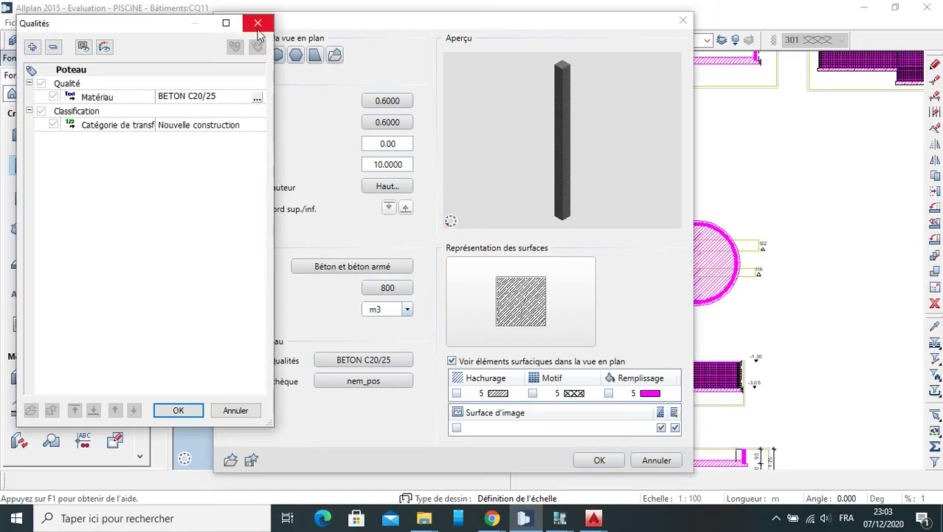
click(258, 26)
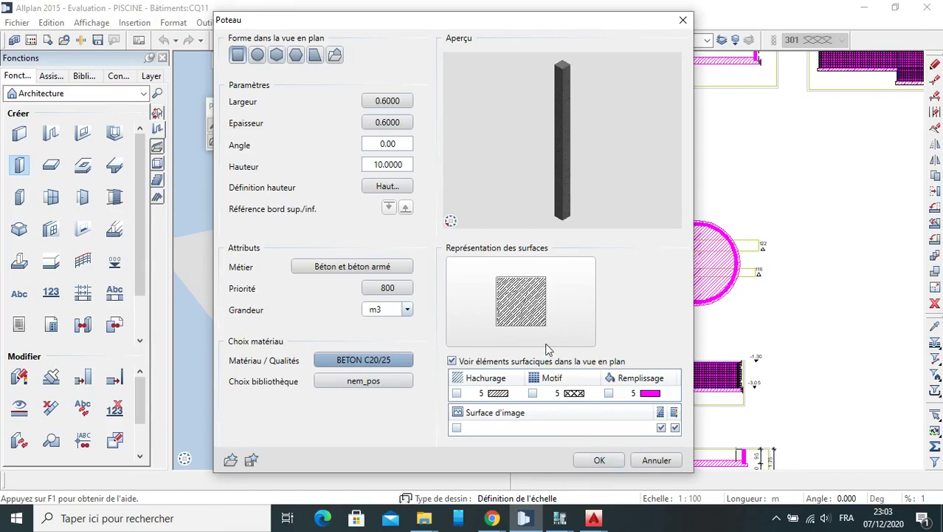
click(599, 460)
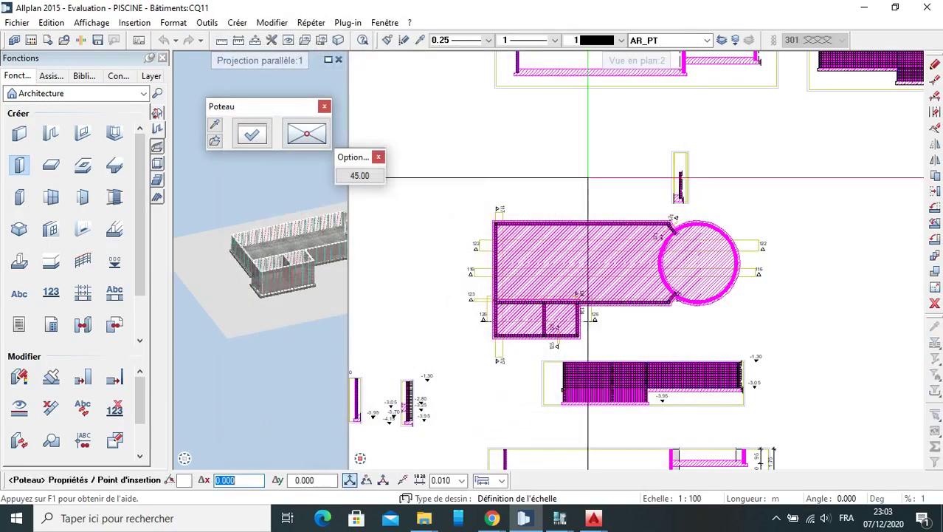
Zoom and widen the 3D view to show the new column, then end the Poteau command
scroll(254, 218, up, 2)
scroll(251, 216, up, 2)
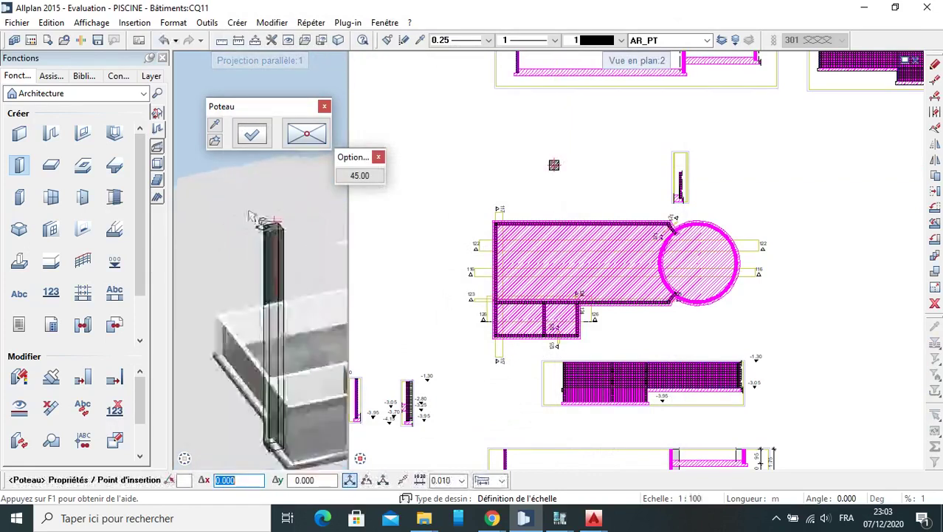
scroll(251, 216, up, 2)
scroll(273, 229, up, 2)
scroll(310, 255, up, 2)
scroll(288, 245, down, 1)
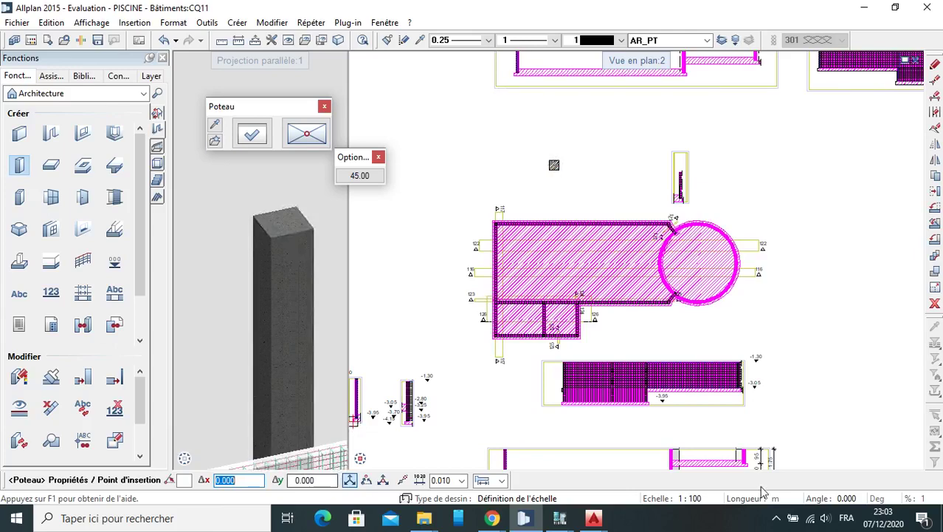
mouse_move(337, 403)
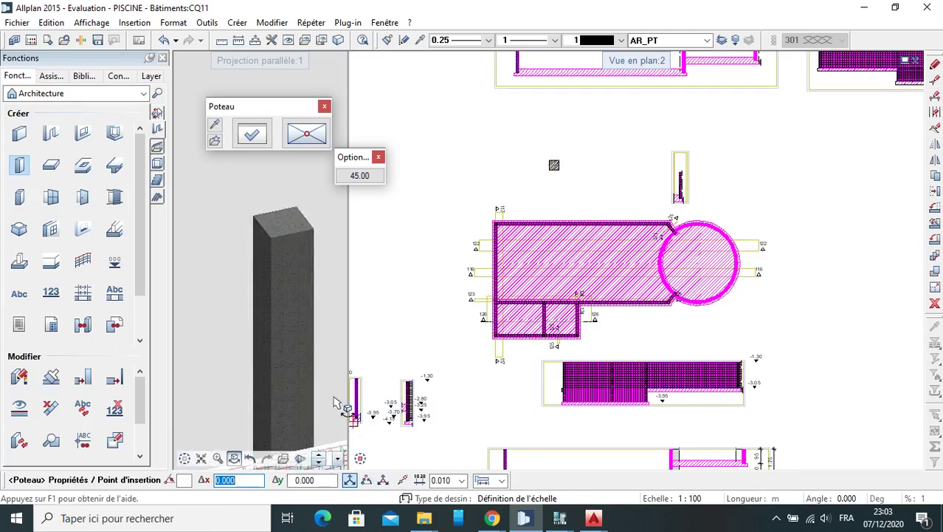
drag(349, 195, 713, 196)
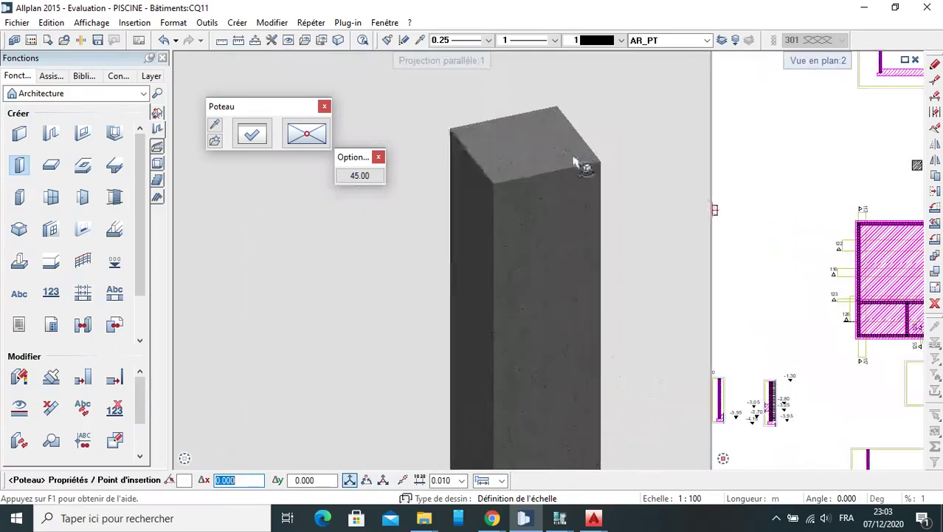
scroll(583, 166, down, 3)
scroll(580, 362, down, 2)
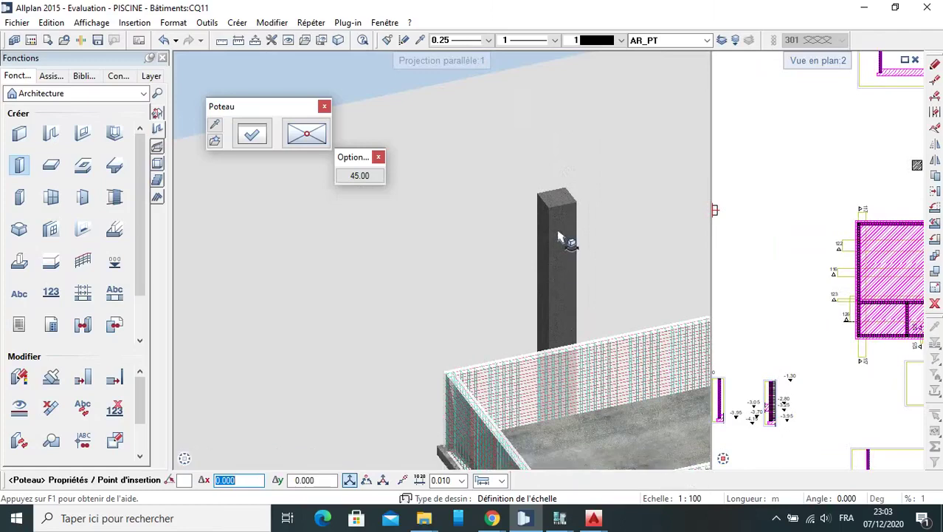
key(Escape)
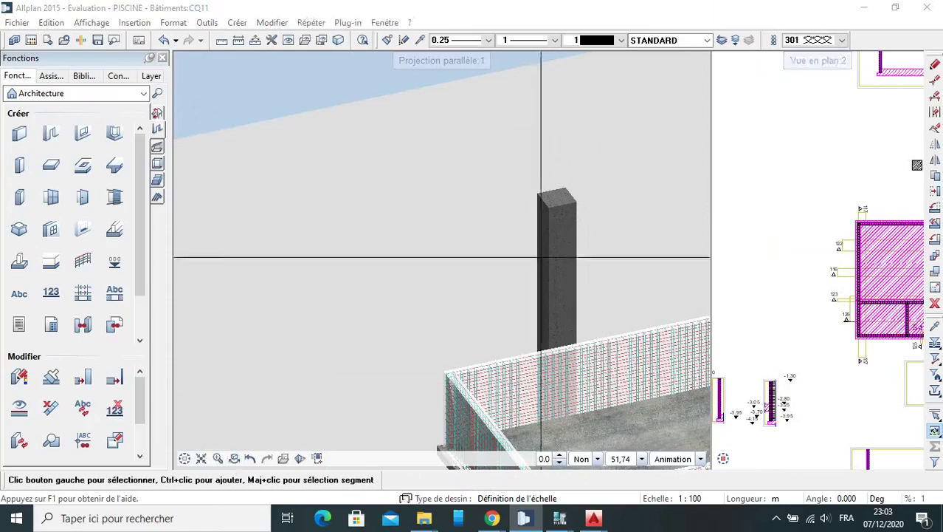
Give the placed column a concrete image texture under Surface d'image
click(551, 198)
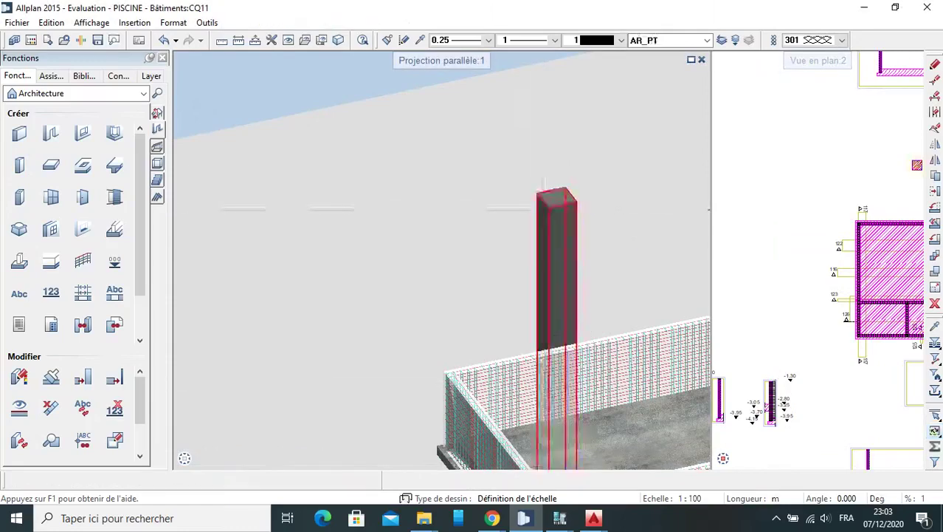
double_click(544, 182)
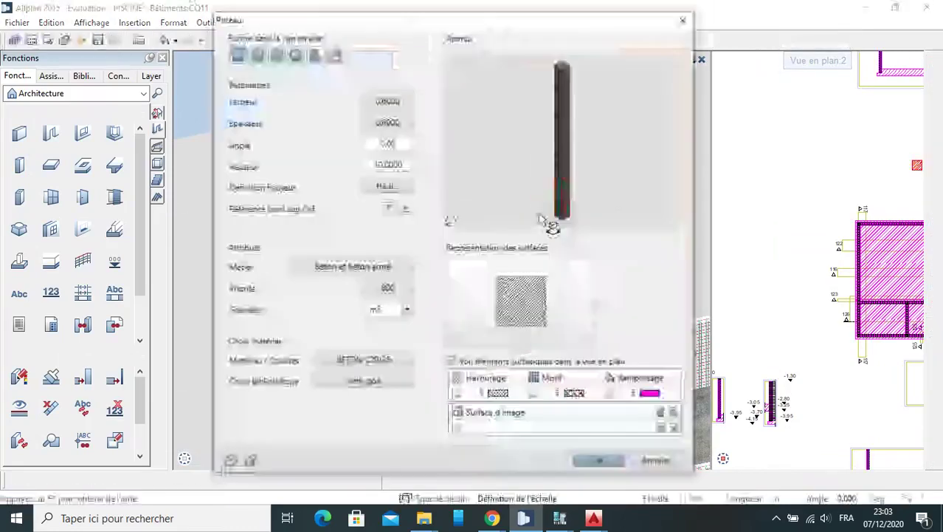
click(673, 427)
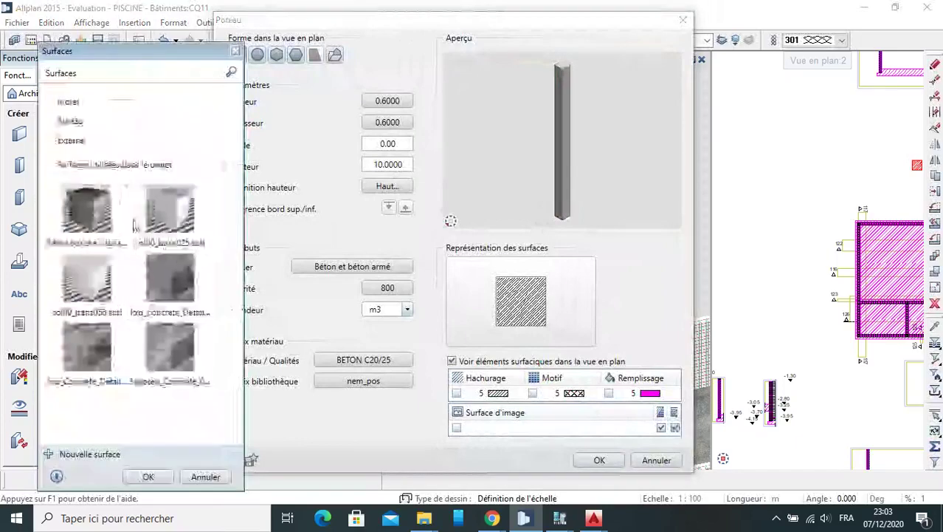
double_click(103, 210)
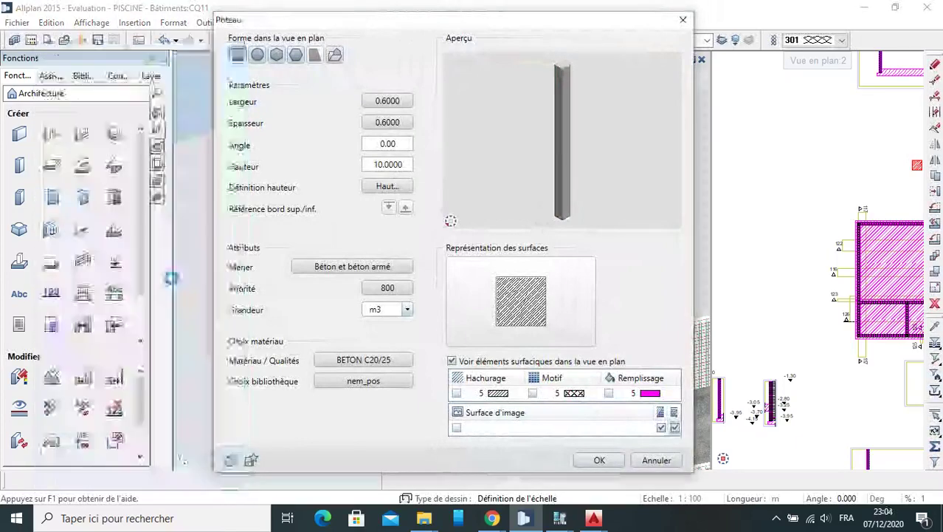
click(598, 460)
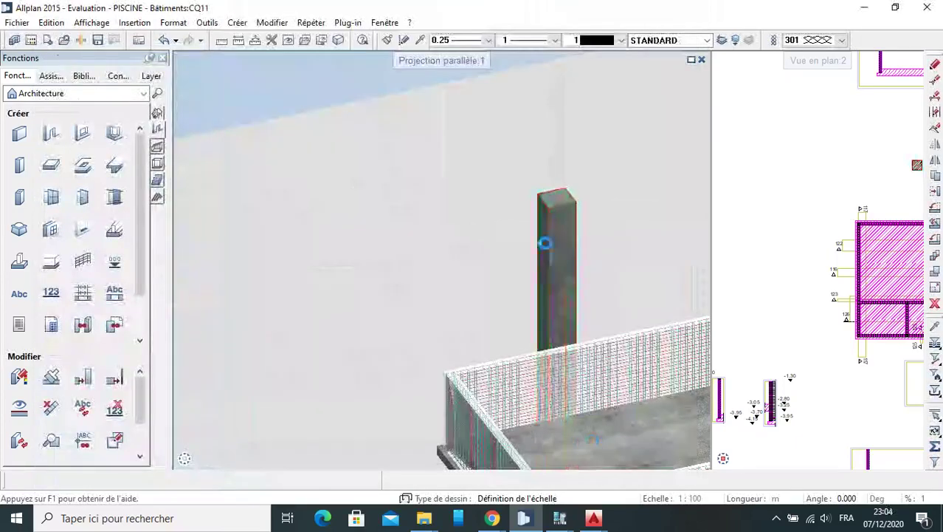
Zoom in and out on the 3D view to inspect the textured column
scroll(489, 211, up, 3)
scroll(452, 212, up, 3)
scroll(446, 222, up, 2)
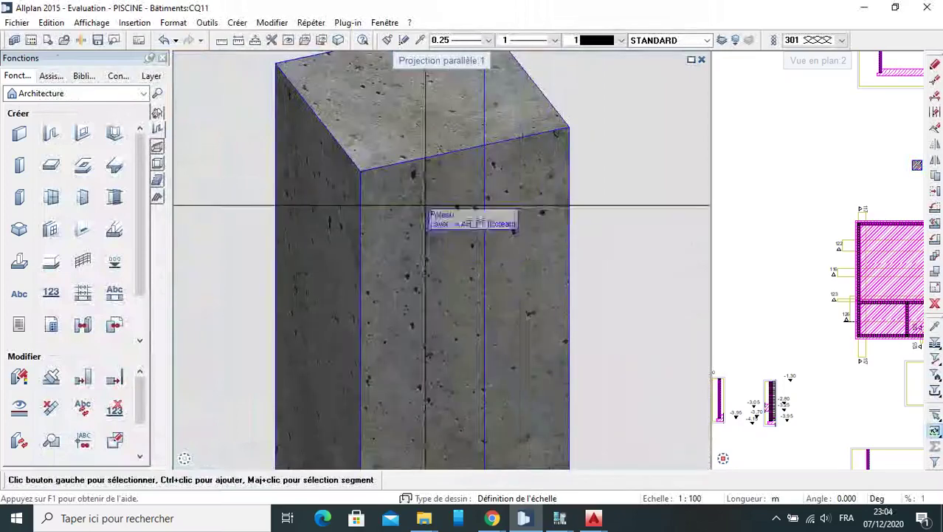
scroll(428, 201, up, 2)
scroll(447, 203, down, 3)
scroll(452, 193, up, 2)
scroll(460, 187, up, 3)
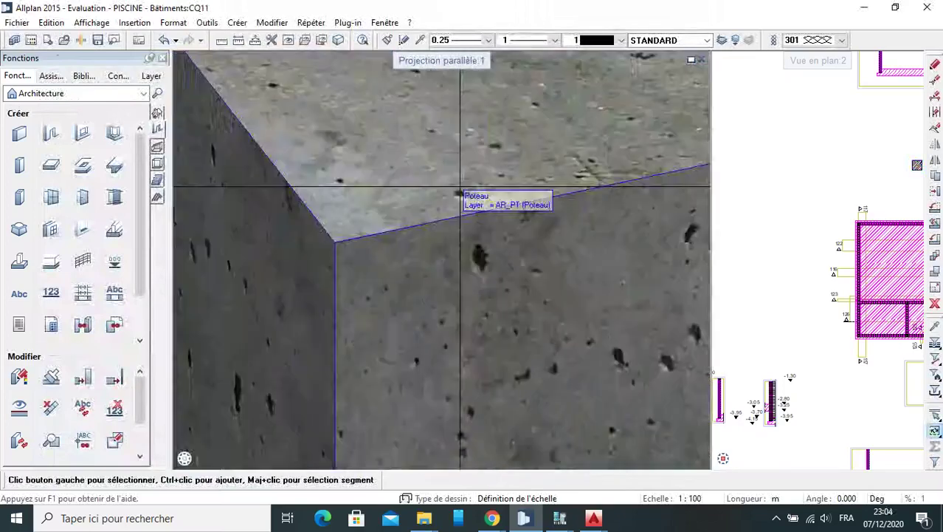
scroll(450, 203, down, 2)
scroll(513, 251, up, 2)
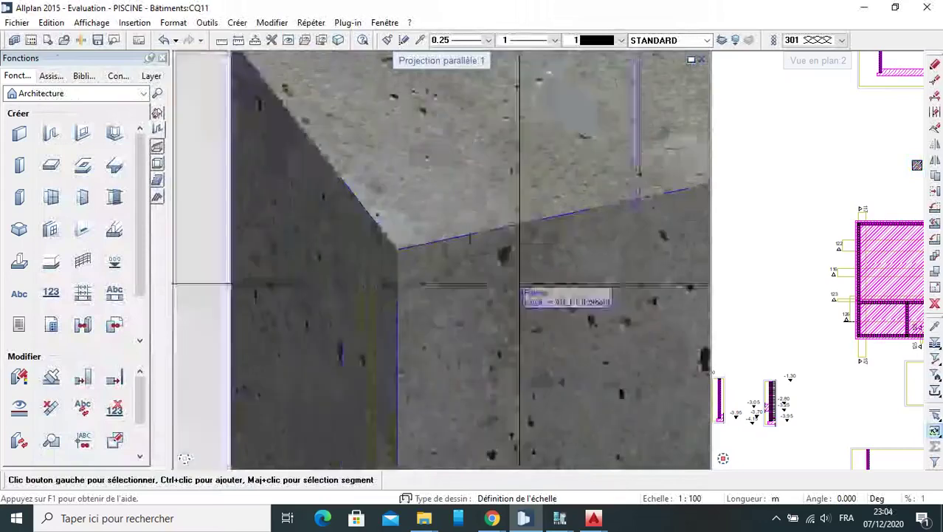
scroll(519, 285, down, 1)
scroll(443, 199, down, 3)
scroll(436, 196, up, 2)
scroll(438, 258, up, 2)
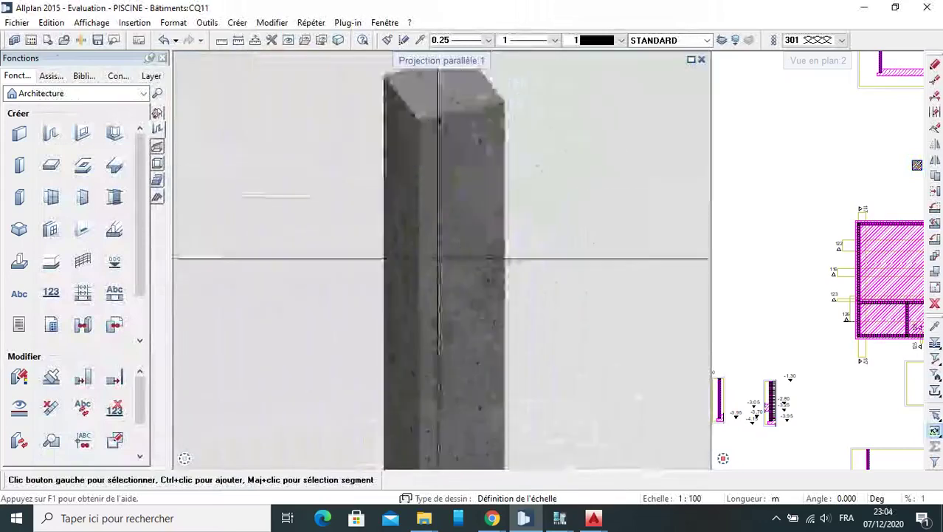
scroll(439, 258, up, 2)
scroll(480, 281, up, 2)
scroll(511, 232, down, 1)
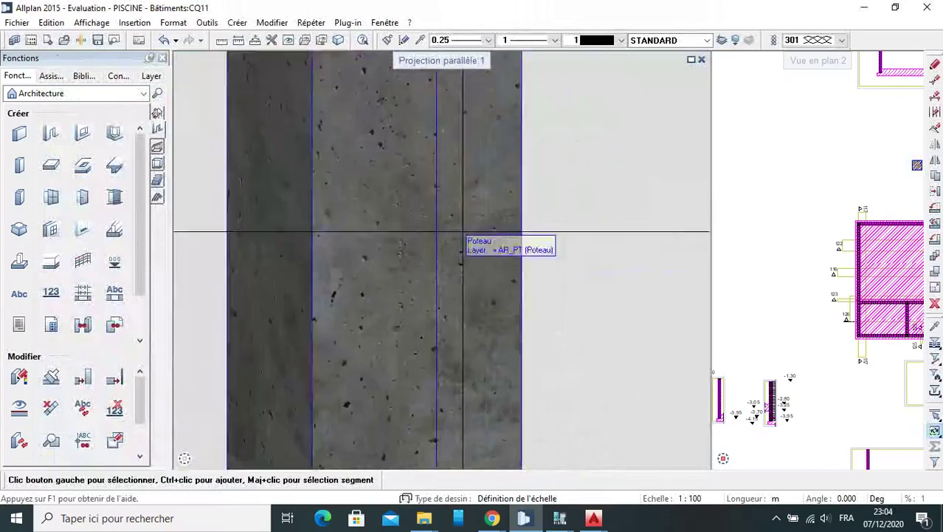
scroll(463, 232, down, 2)
scroll(471, 249, down, 2)
scroll(411, 200, down, 1)
scroll(568, 333, down, 2)
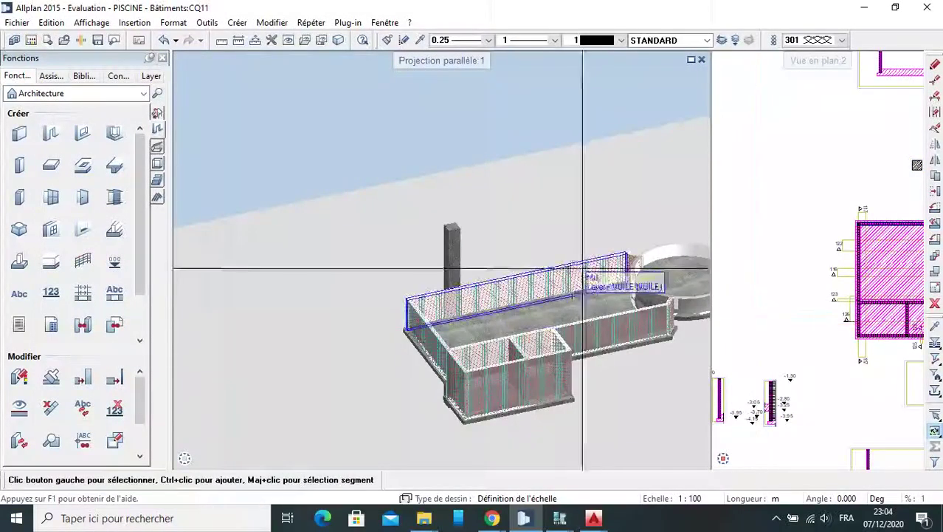
scroll(461, 206, down, 2)
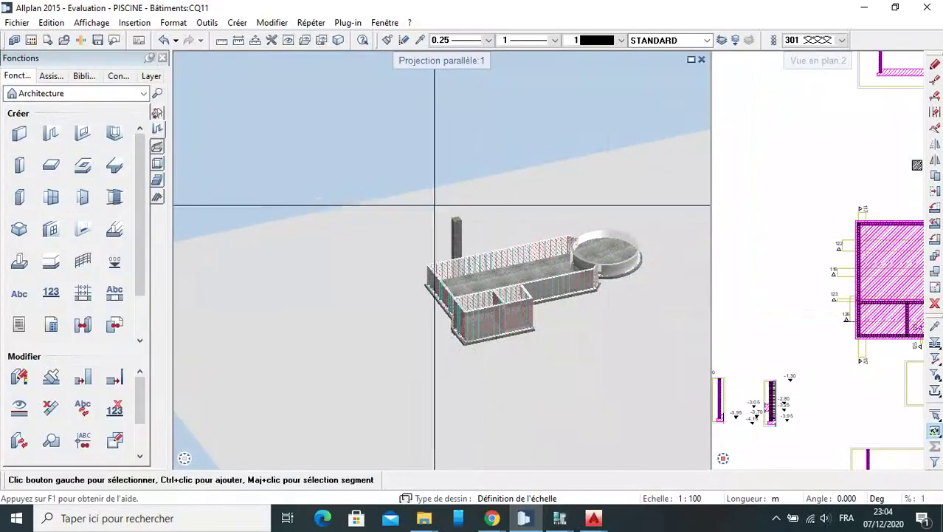
scroll(455, 227, up, 2)
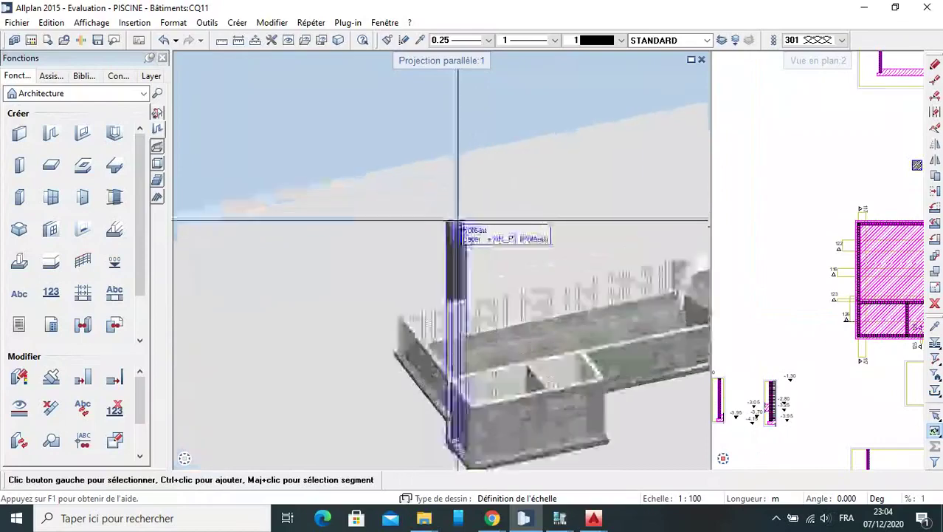
Delete the textured column and orbit the 3D view to check the remaining pool walls
click(455, 233)
key(Delete)
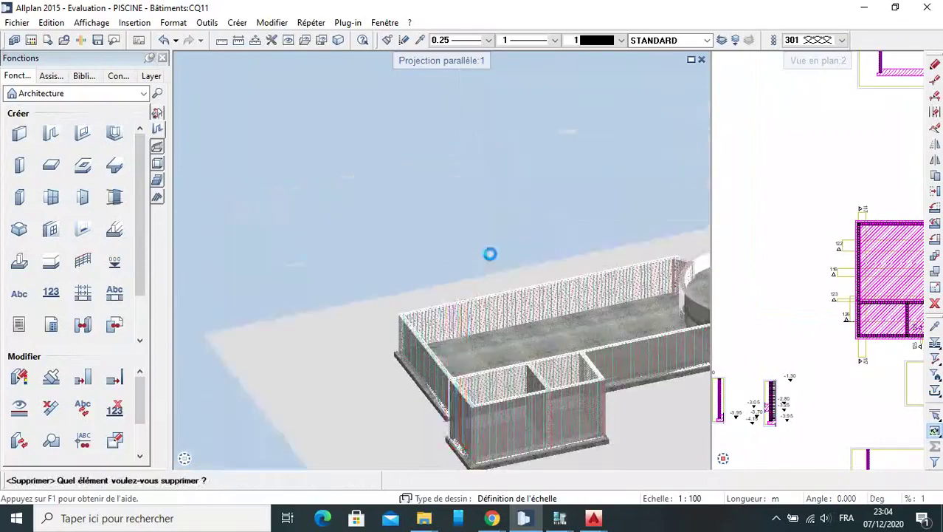
scroll(388, 214, down, 2)
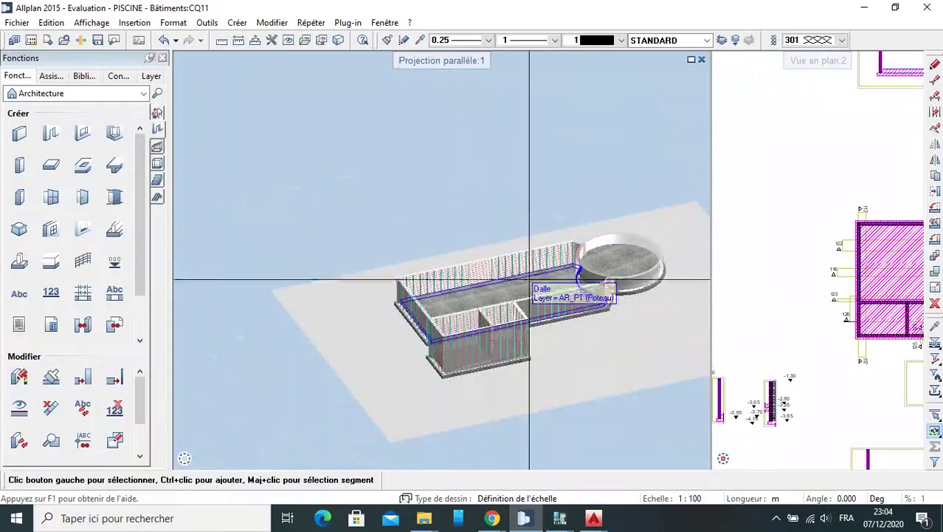
mouse_move(592, 310)
shift+middle_down()
mouse_move(405, 252)
mouse_move(379, 285)
shift+middle_up()
scroll(379, 285, up, 5)
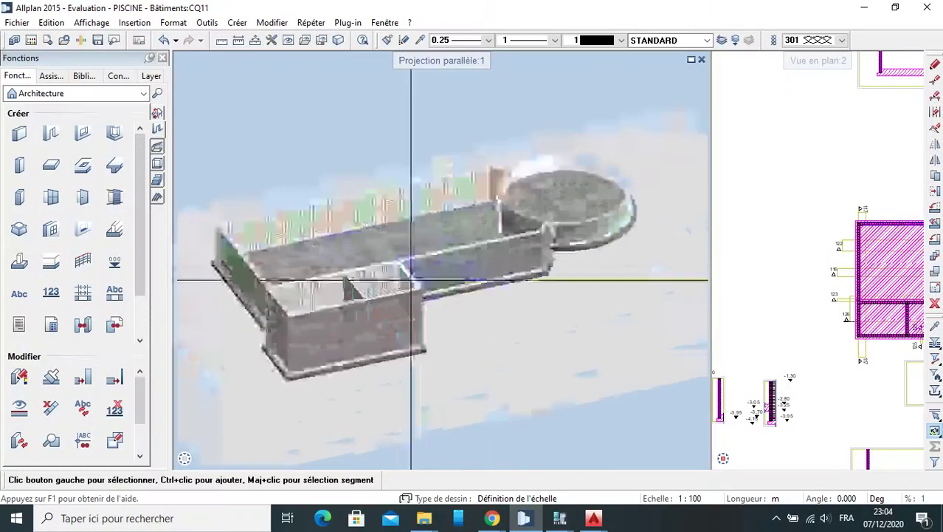
scroll(380, 285, up, 5)
shift+middle_drag(435, 269, 452, 253)
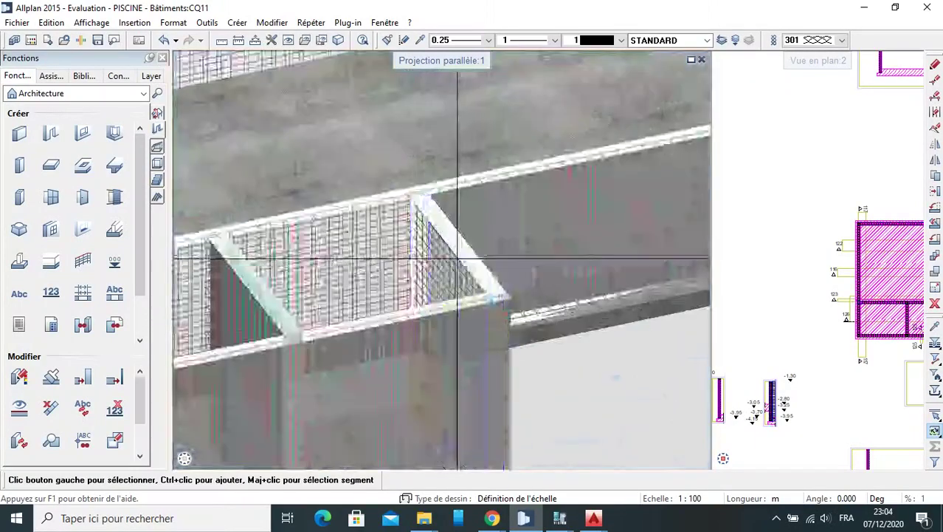
Minimize Allplan, then zoom and orbit around the rebar-caged picsine.ifc pool in BIM Vision
click(864, 8)
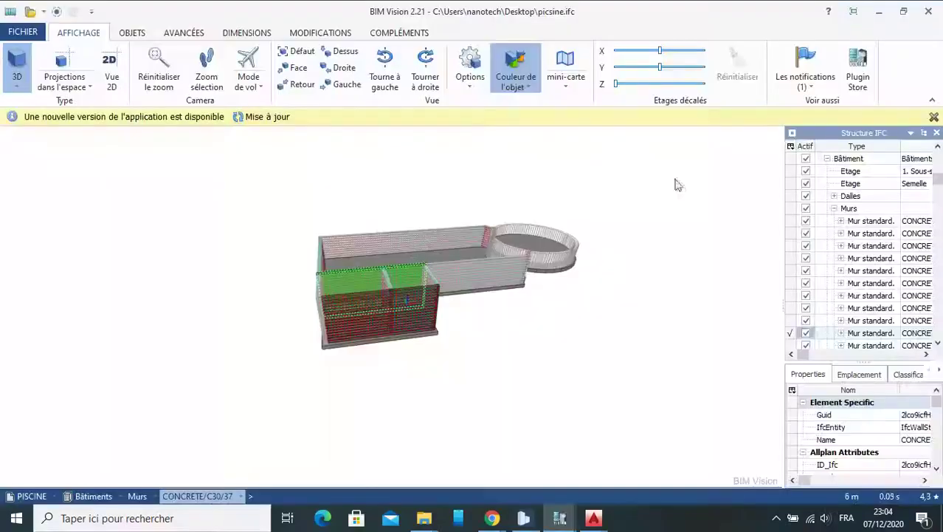
scroll(344, 288, up, 3)
scroll(344, 288, up, 3)
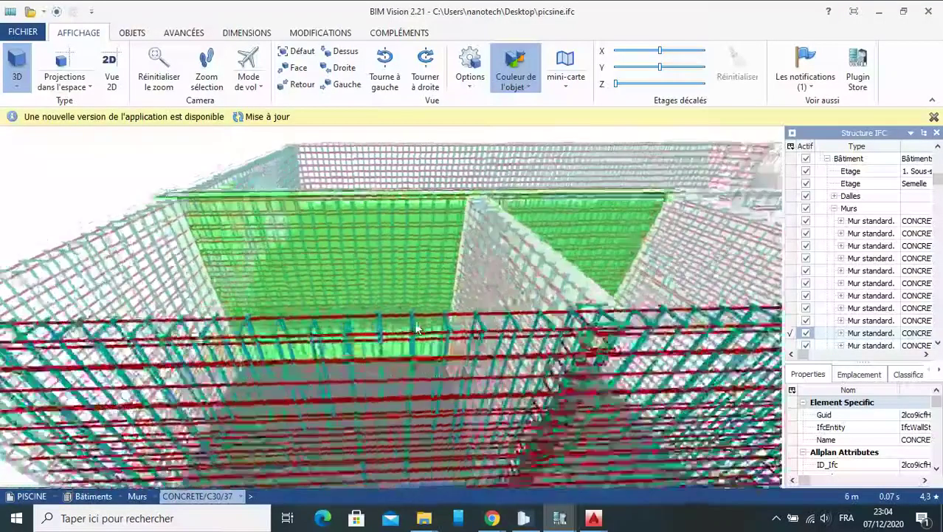
scroll(485, 305, up, 2)
scroll(485, 305, down, 2)
scroll(458, 299, down, 2)
scroll(428, 293, down, 4)
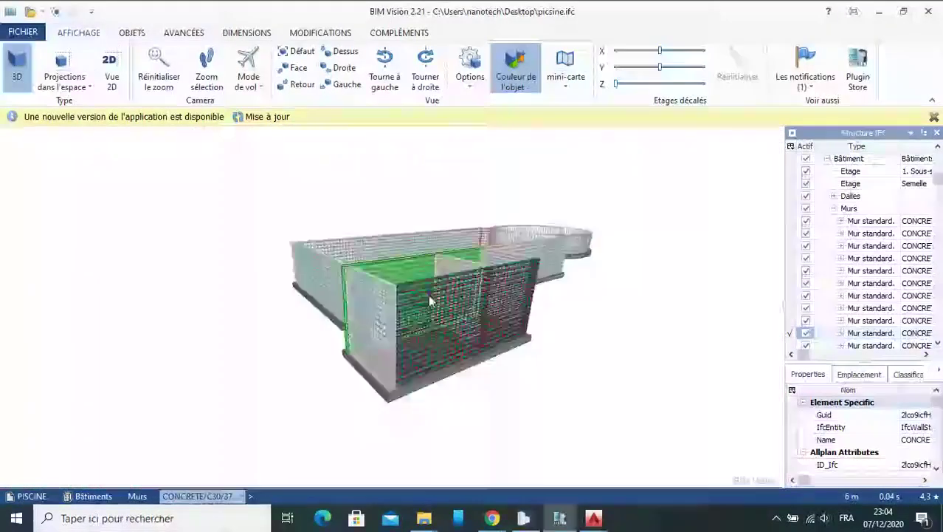
scroll(431, 314, up, 3)
scroll(565, 312, up, 2)
scroll(467, 296, down, 1)
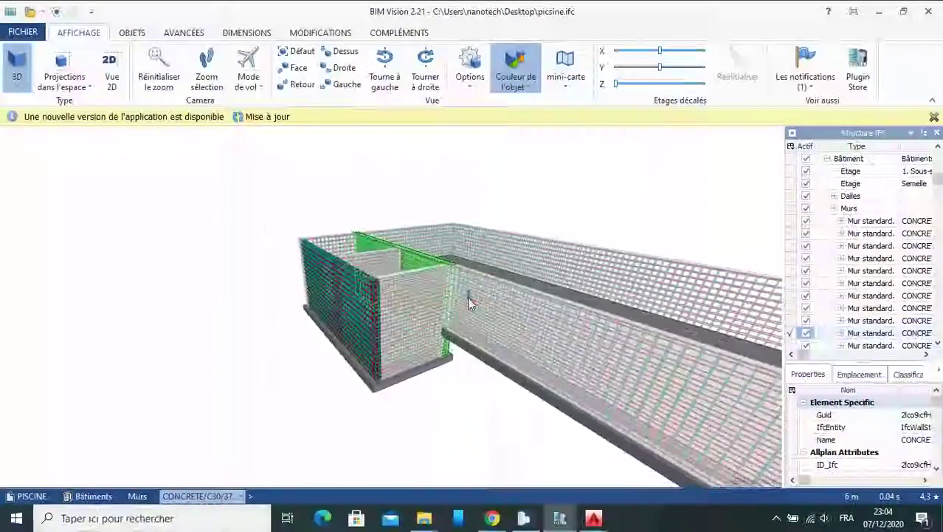
scroll(499, 355, down, 2)
scroll(498, 355, up, 1)
scroll(494, 306, up, 2)
scroll(606, 295, up, 2)
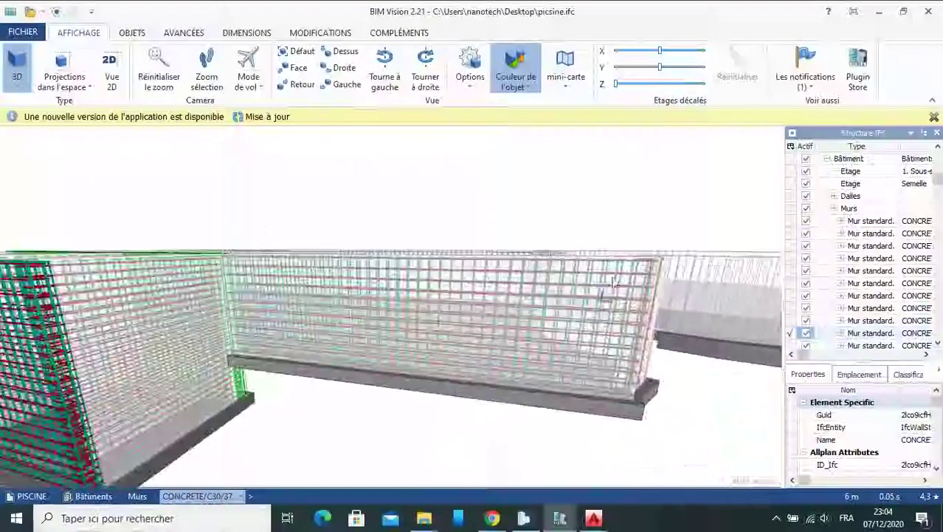
scroll(514, 316, up, 1)
scroll(509, 314, down, 2)
scroll(480, 299, down, 3)
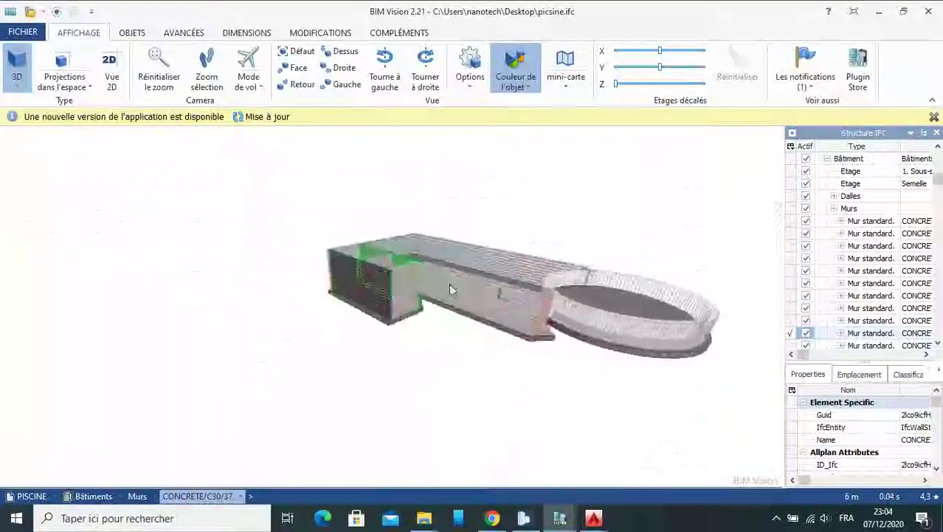
drag(470, 293, 514, 297)
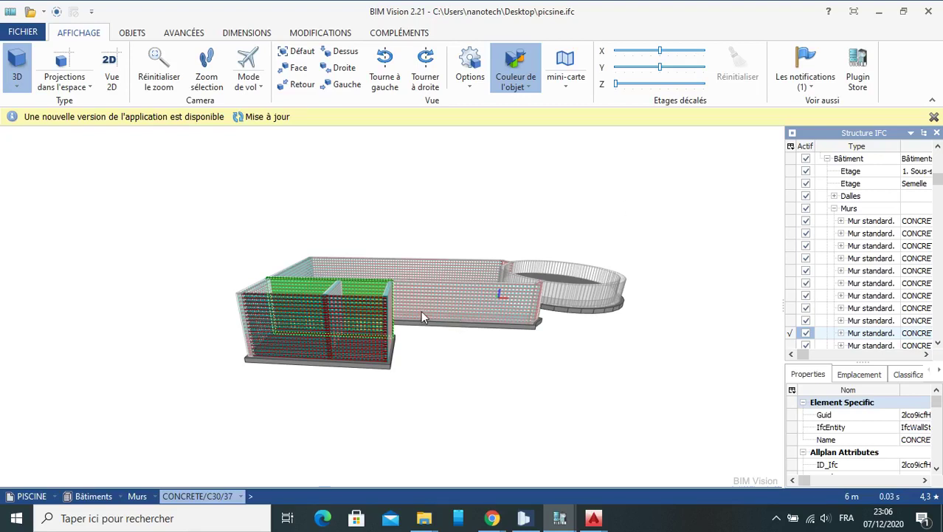
mouse_move(421, 310)
mouse_down()
mouse_move(494, 331)
mouse_move(440, 344)
mouse_up()
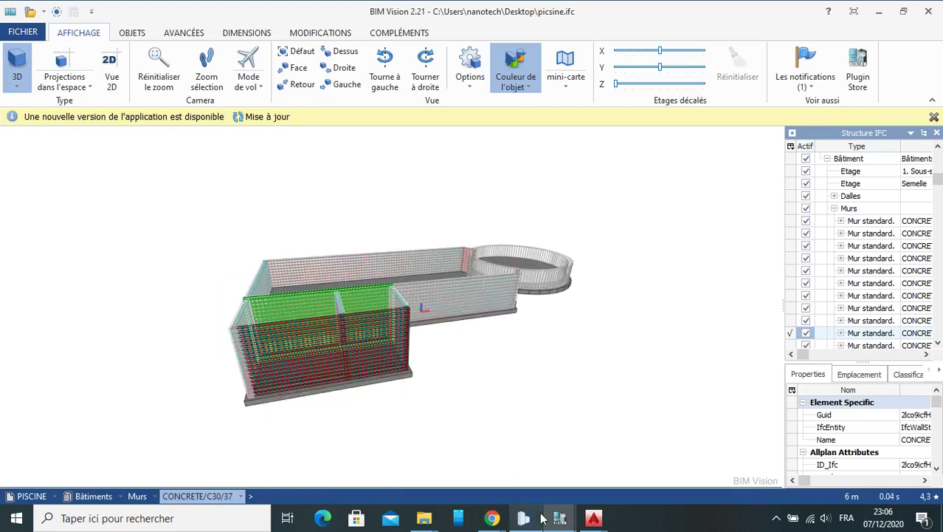
mouse_move(524, 519)
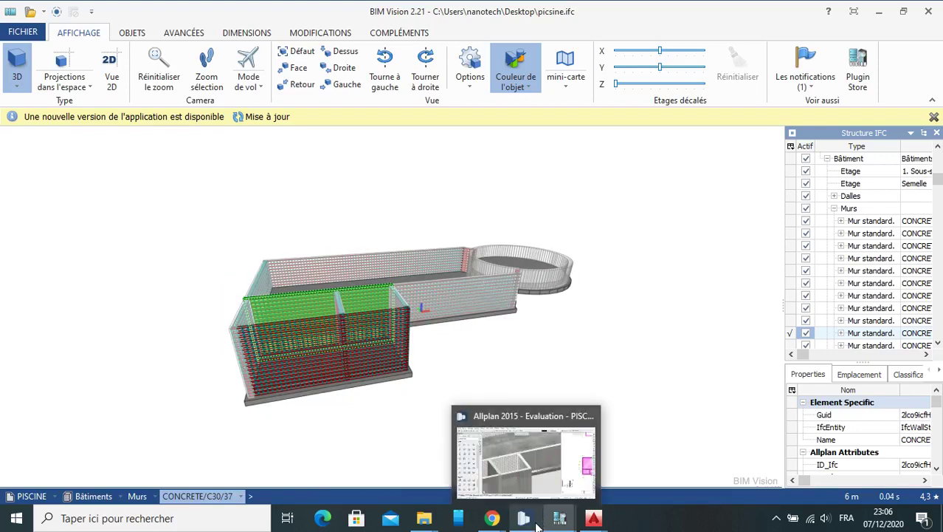
Export the reinforced pool model from Allplan as the 3D PDF TB11.pdf on the Desktop
click(532, 524)
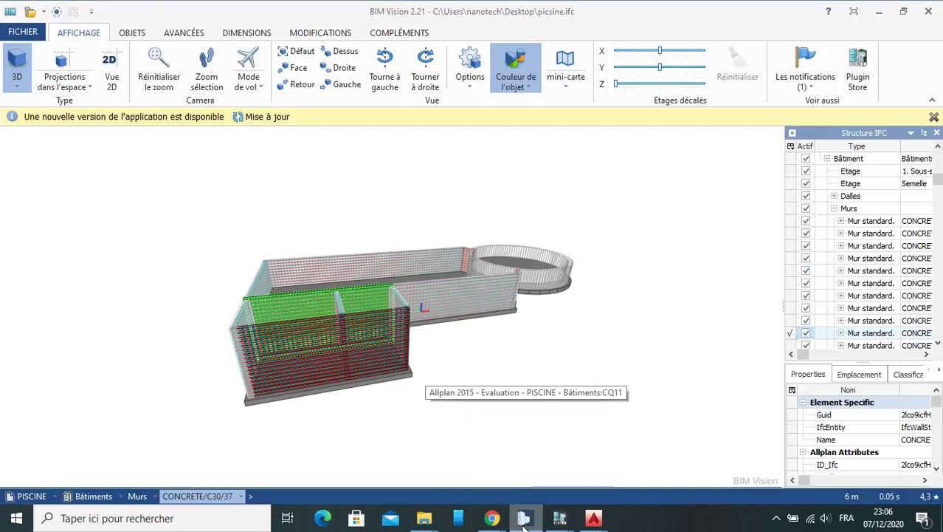
click(16, 23)
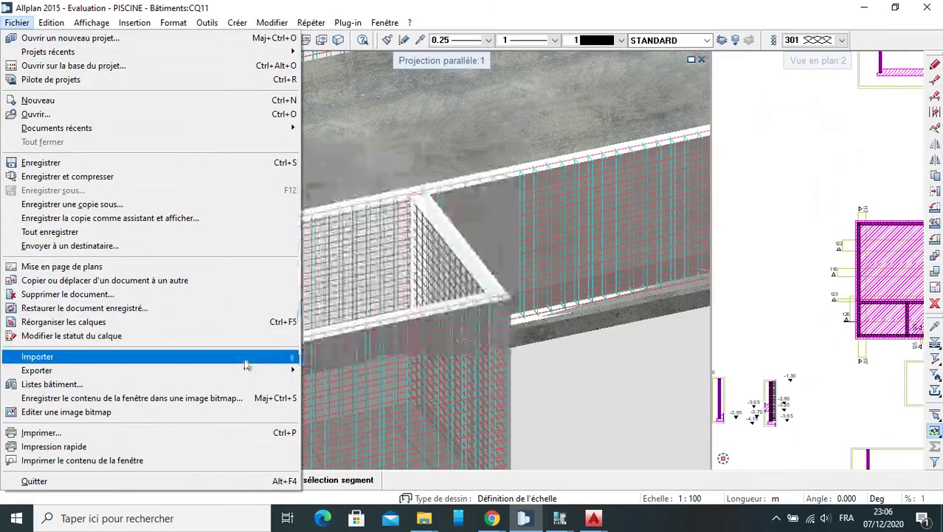
mouse_move(37, 370)
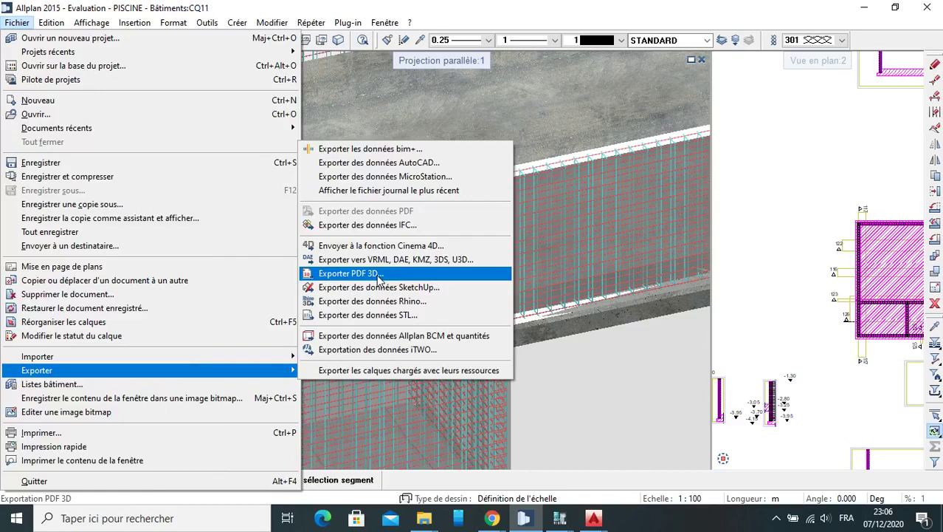
click(379, 276)
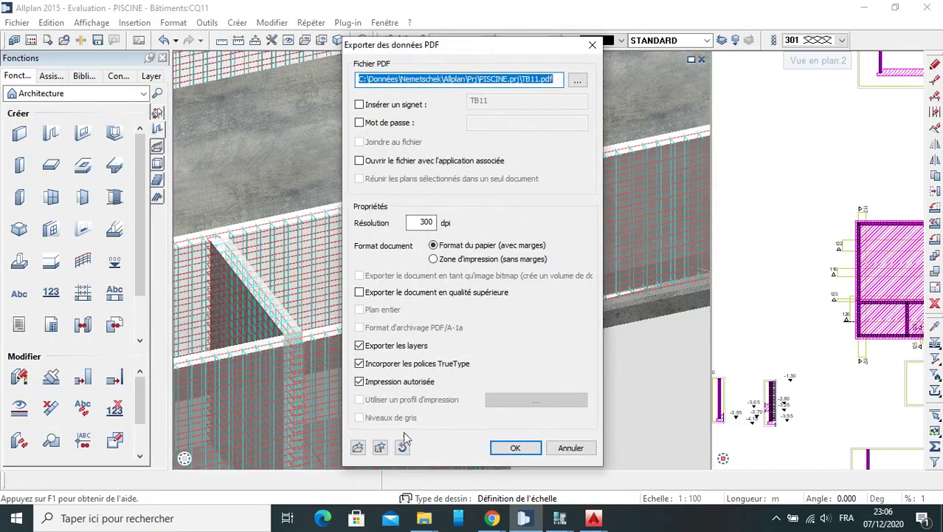
click(577, 79)
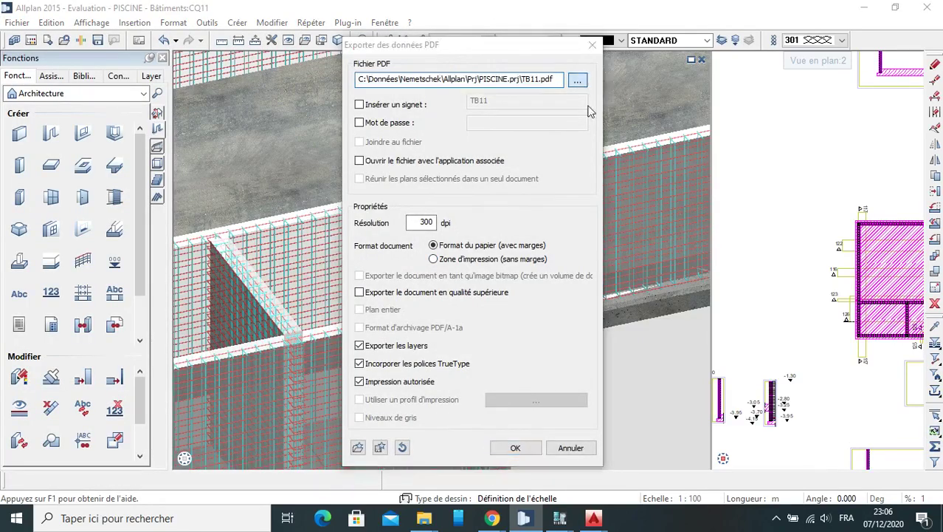
click(316, 196)
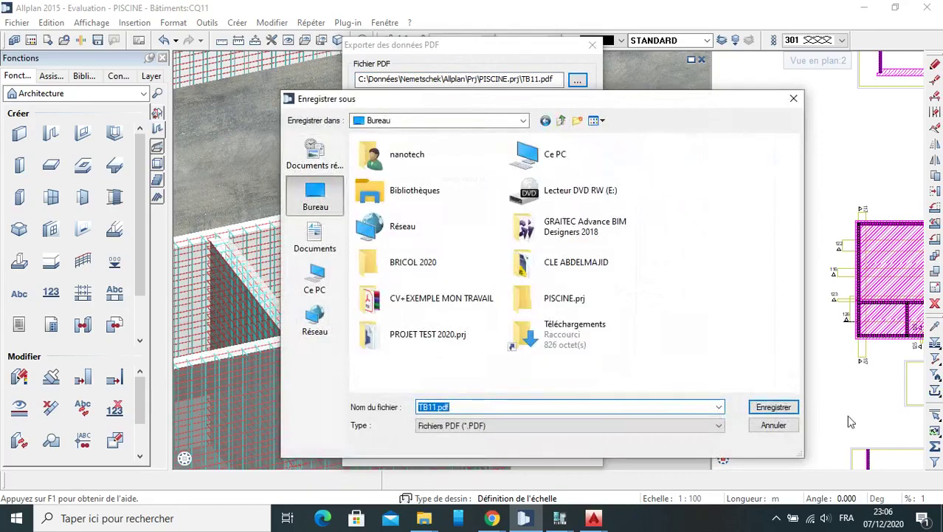
click(773, 406)
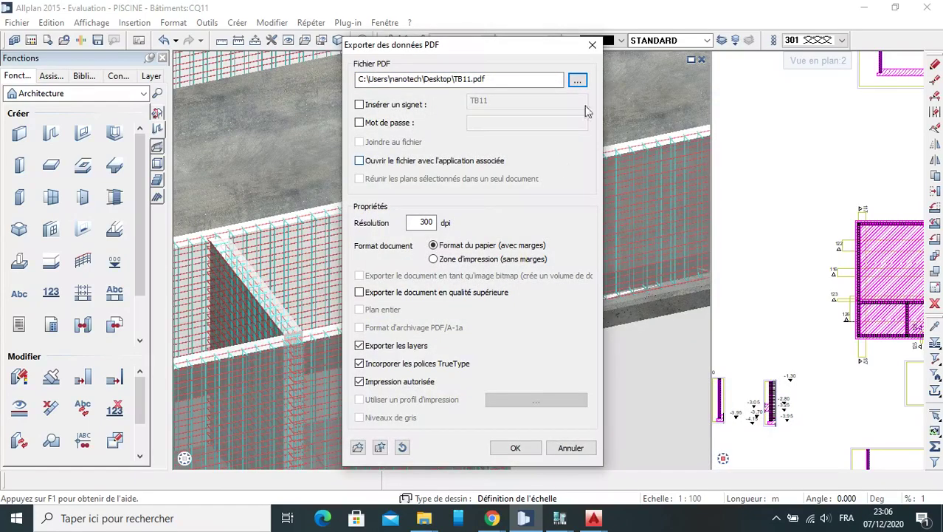
click(515, 447)
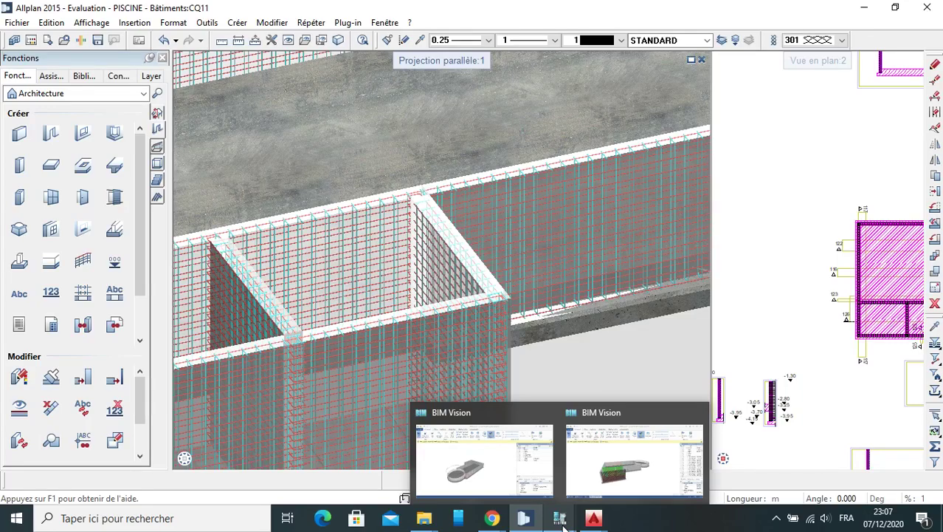
Bring the BIM Vision window with the pool IFC model forward and zoom out on it
mouse_move(560, 517)
click(562, 523)
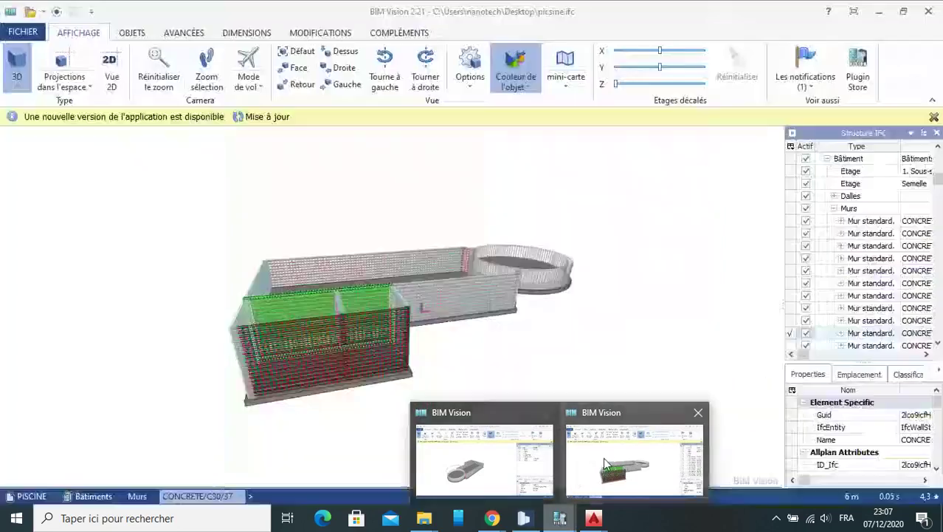
click(604, 463)
scroll(606, 191, down, 2)
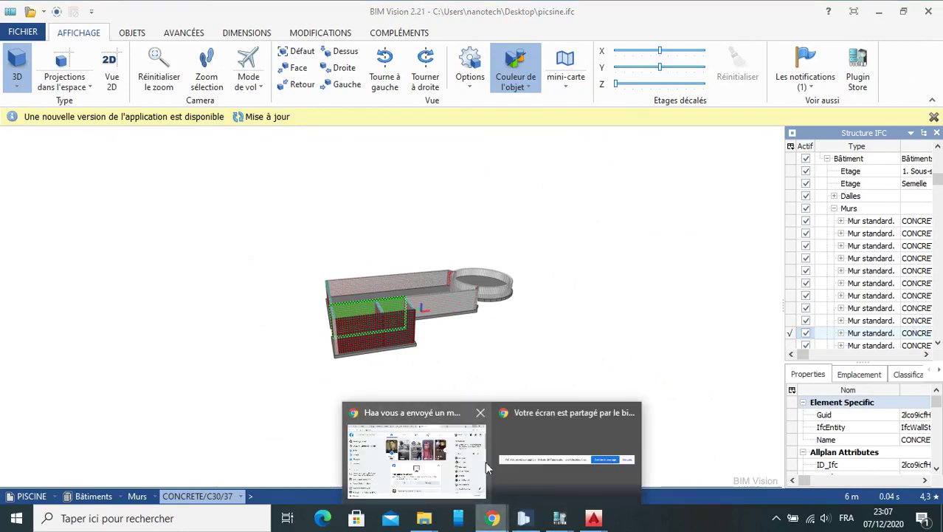
mouse_move(492, 517)
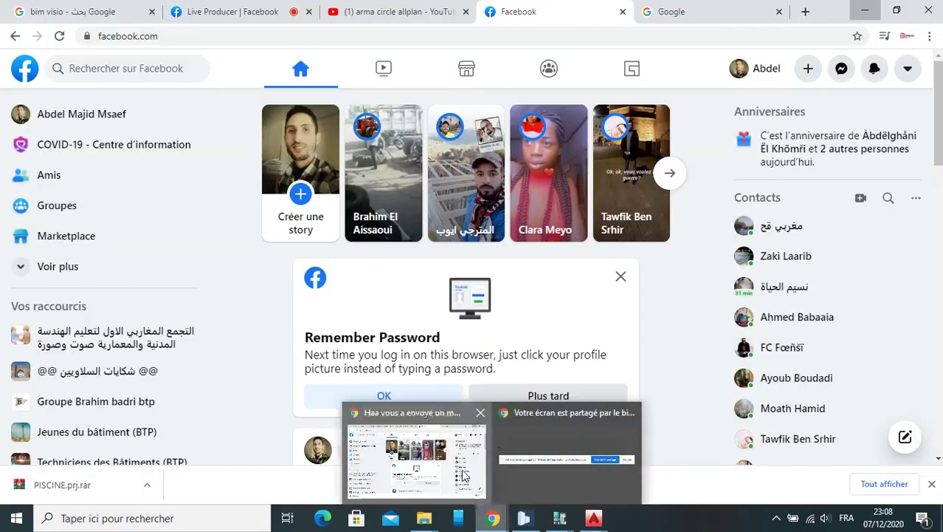
Search Google for 'bim vision' in Chrome
click(472, 486)
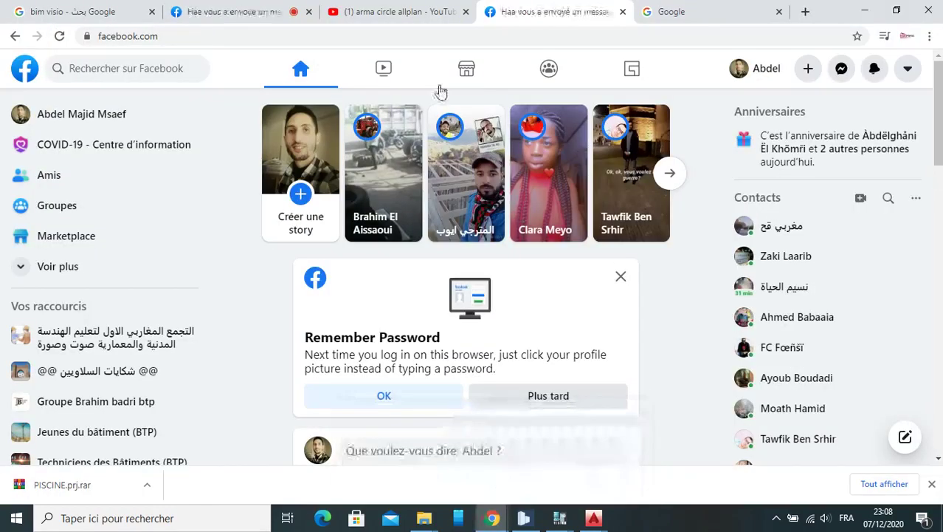
click(679, 18)
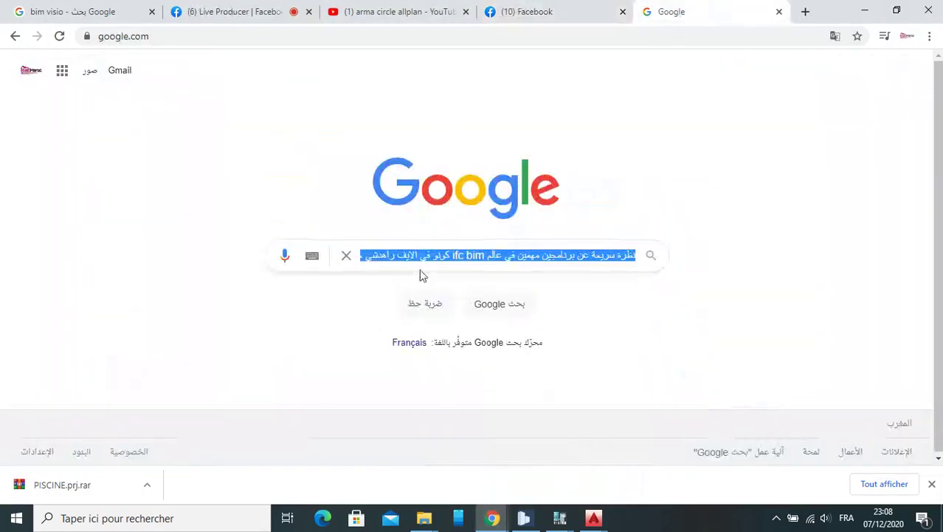
key(BackSpace)
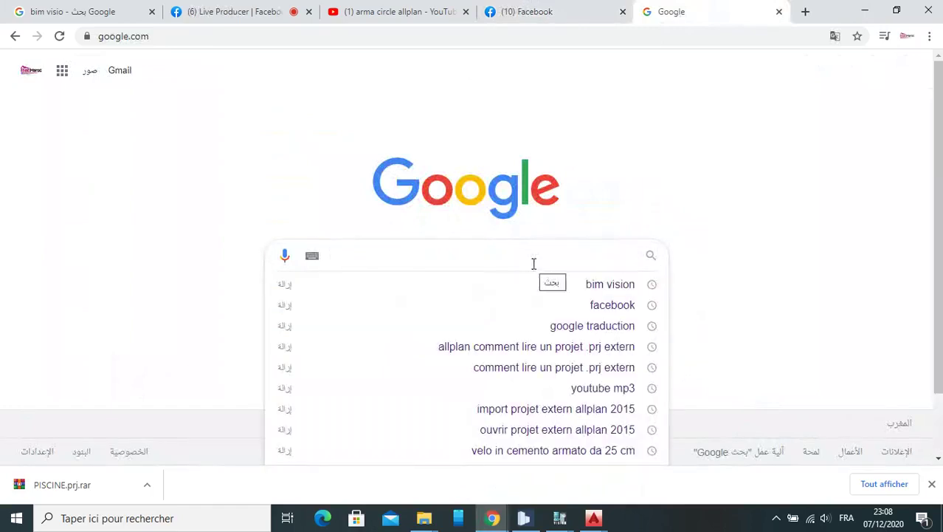
text(b)
text(im visi)
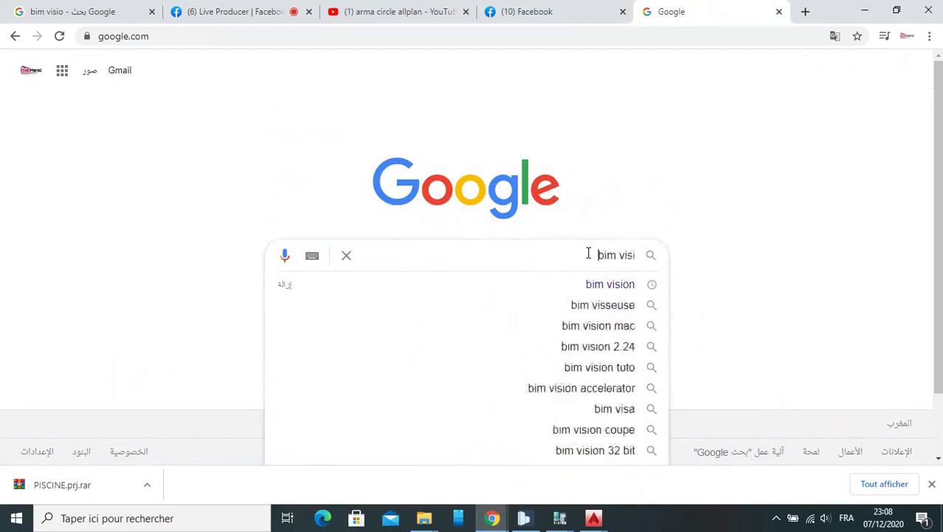
text(on)
key(Return)
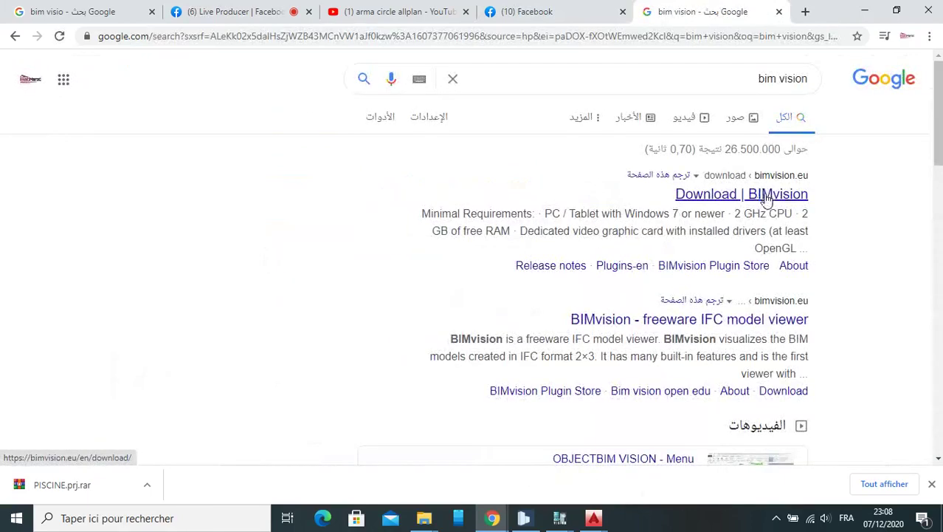
Download the BIMvision installer from bimvision.eu and minimize Chrome
click(764, 198)
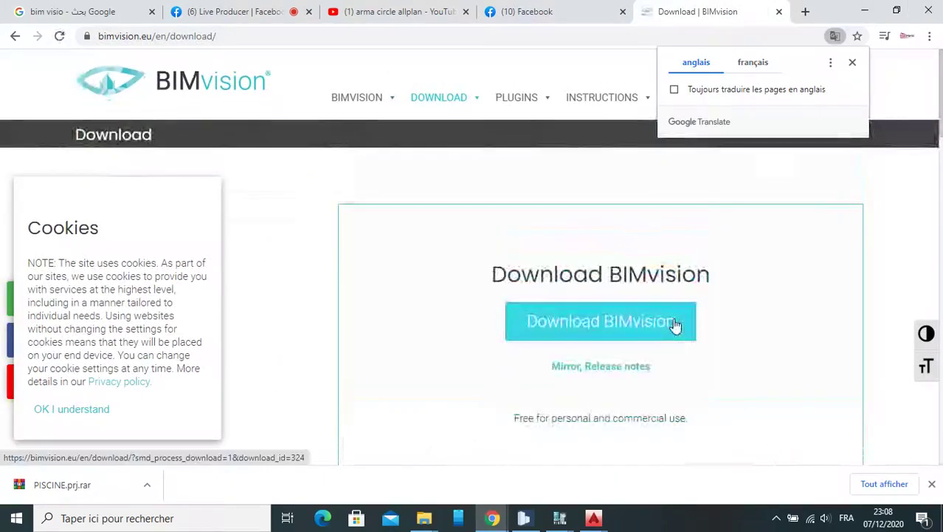
click(675, 323)
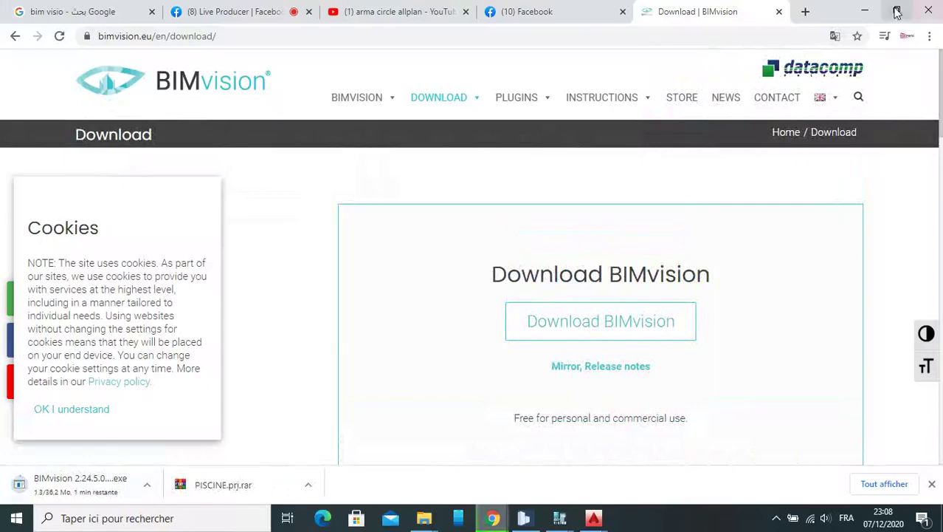
click(865, 11)
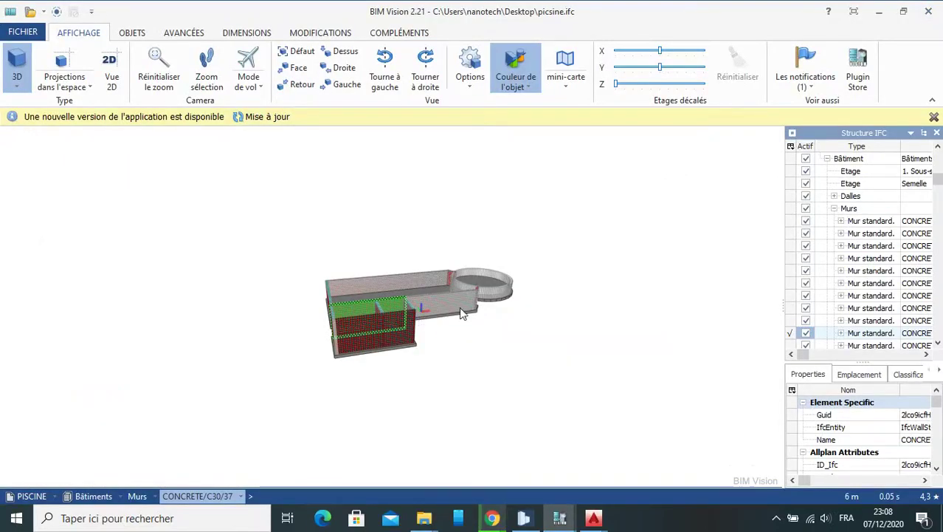
scroll(464, 296, up, 3)
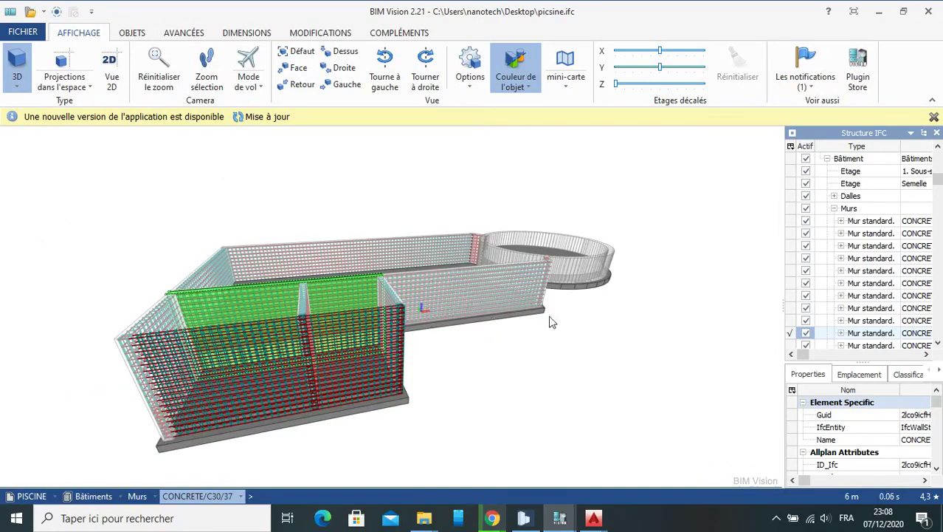
scroll(481, 310, down, 3)
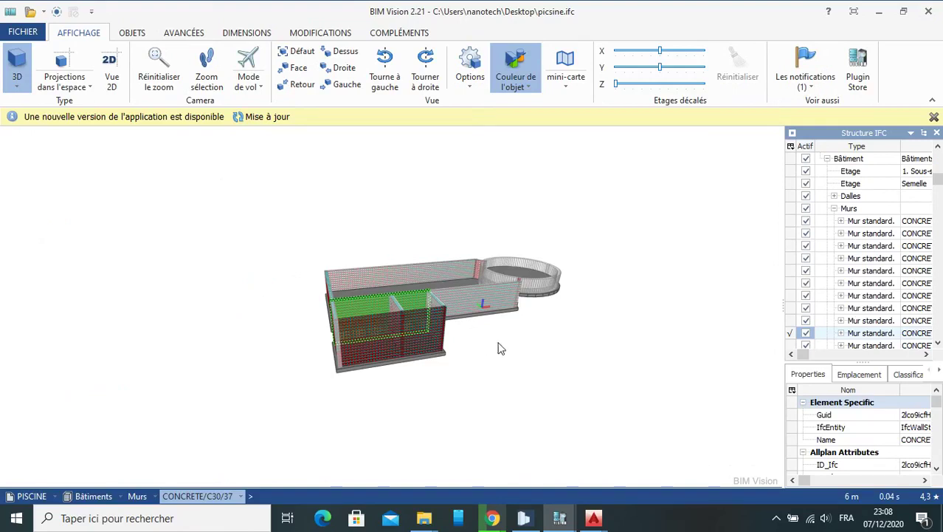
drag(499, 343, 479, 331)
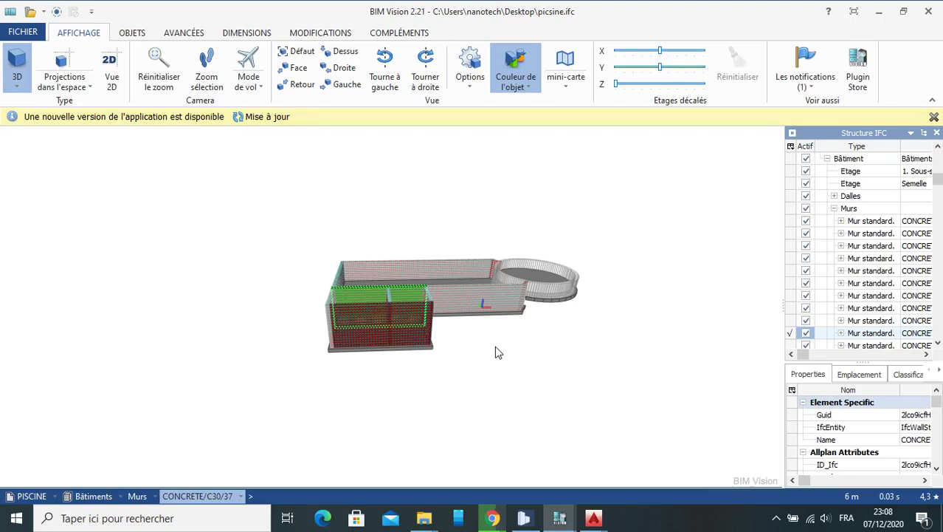
mouse_move(465, 344)
mouse_down()
mouse_move(448, 331)
mouse_move(486, 375)
mouse_move(426, 345)
mouse_move(565, 308)
mouse_up()
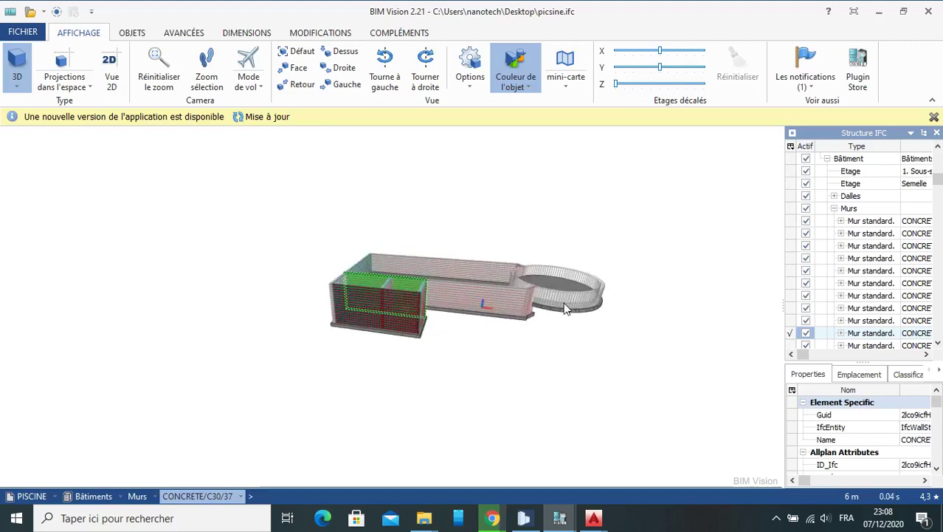
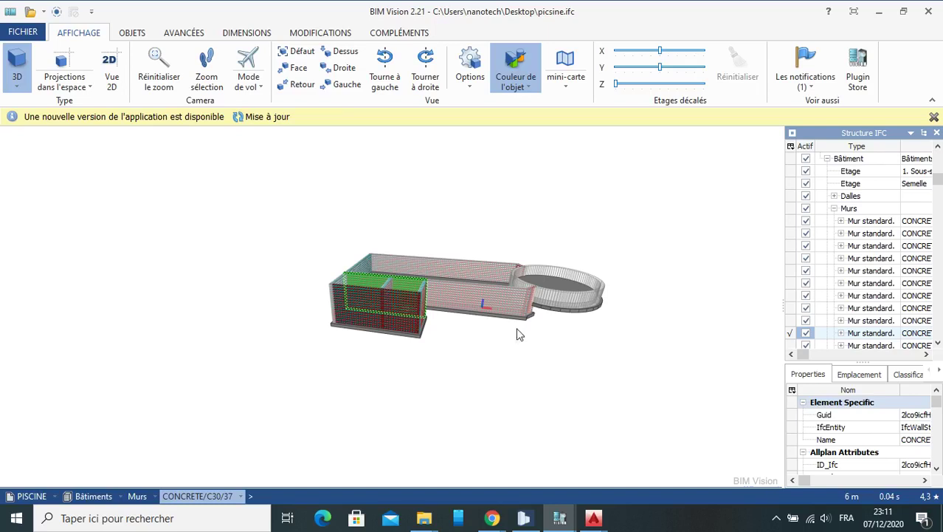
Orbit the picsine.ifc pool model from a top-down view to a low frontal view
mouse_move(518, 335)
mouse_down()
mouse_move(598, 350)
mouse_move(596, 333)
mouse_move(483, 362)
mouse_move(480, 380)
mouse_up()
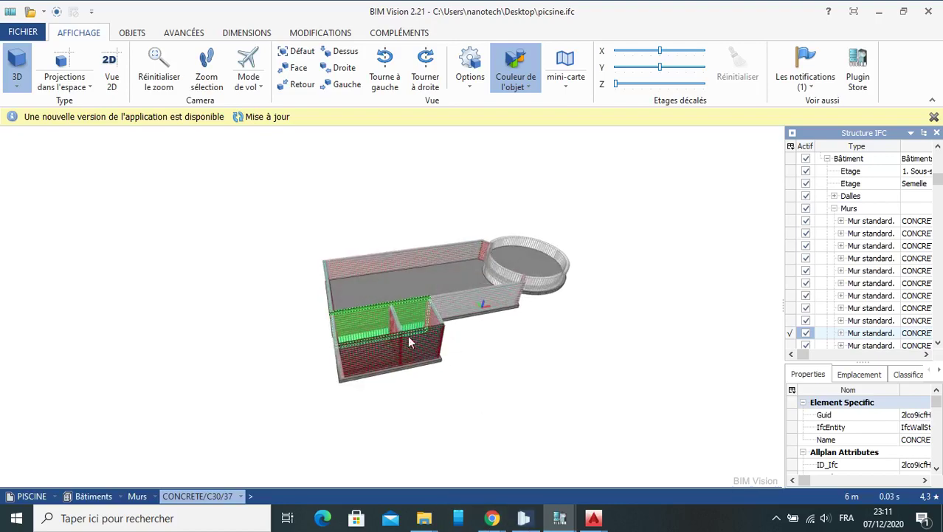
scroll(409, 341, up, 3)
scroll(529, 347, down, 2)
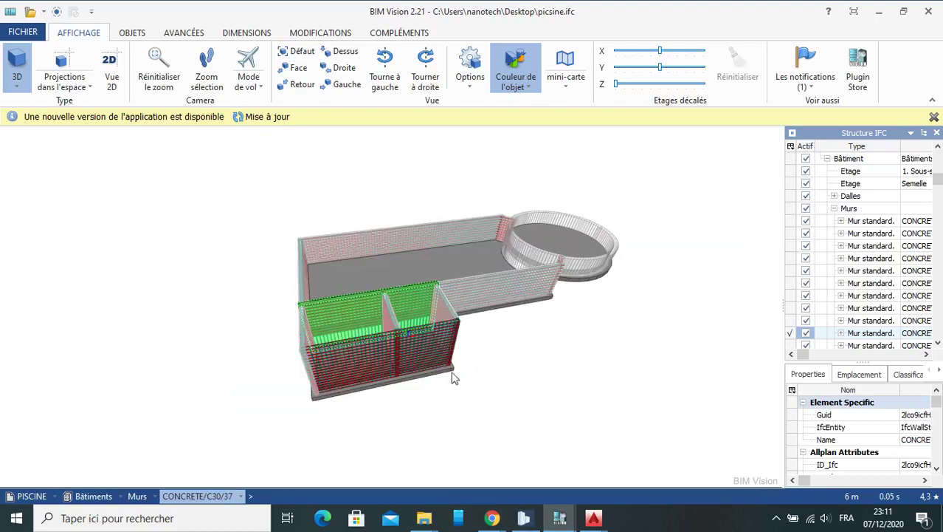
drag(410, 364, 245, 223)
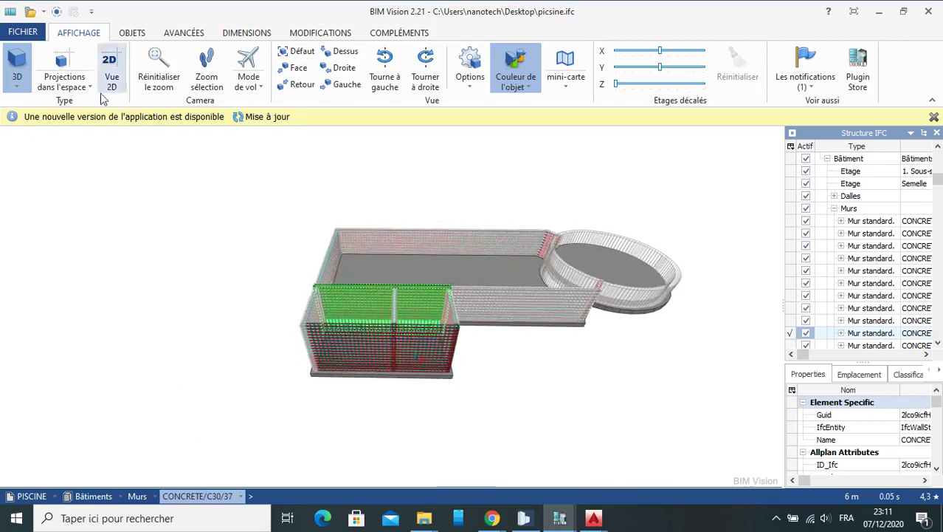
click(142, 34)
Switch to Arête edge measurement and measure a wall edge length
click(252, 32)
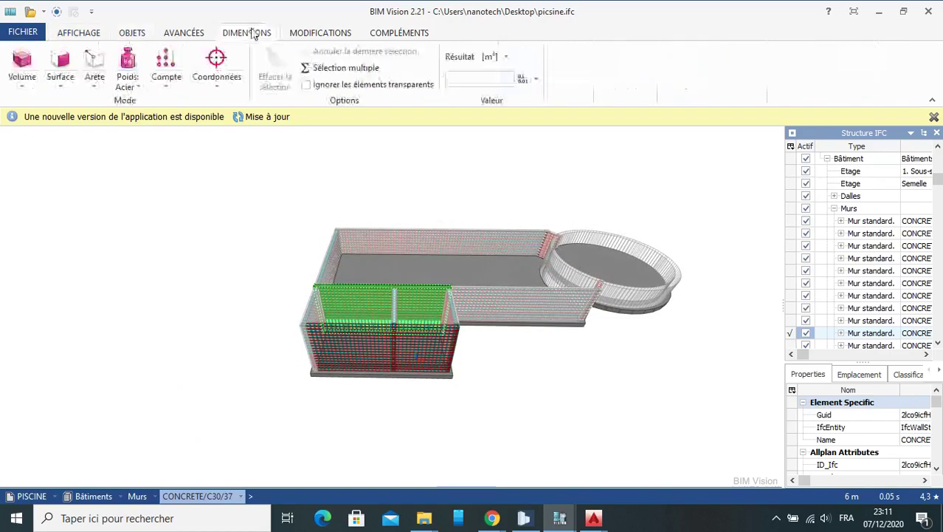
click(94, 65)
scroll(544, 306, up, 1)
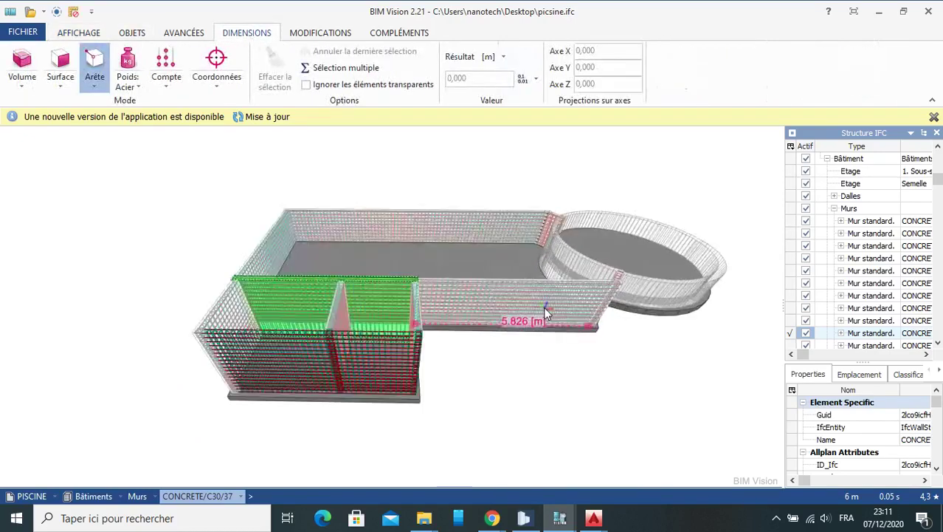
scroll(554, 324, up, 2)
click(557, 338)
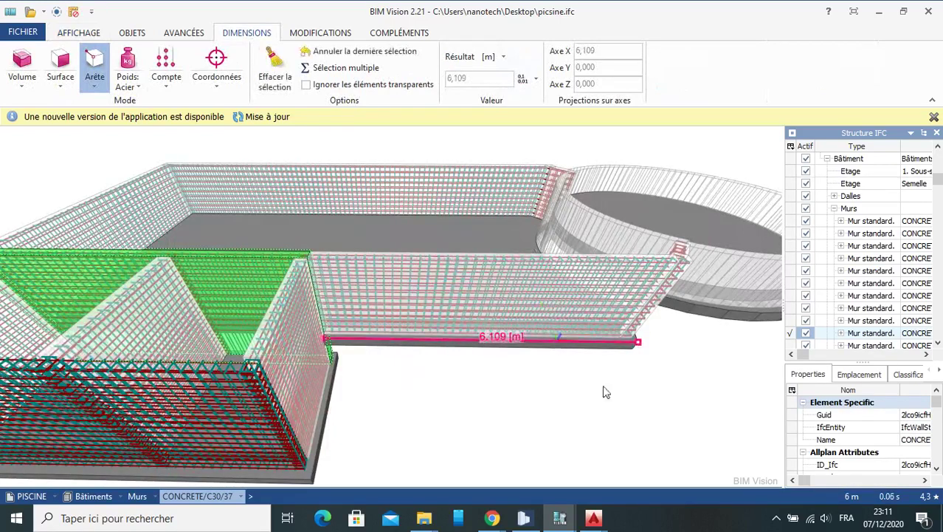
mouse_move(393, 383)
mouse_down()
mouse_move(306, 364)
mouse_move(425, 386)
mouse_move(297, 344)
mouse_move(302, 350)
mouse_up()
Measure a 2 m edge, then the tank's 5.800 m bottom edge
click(393, 315)
click(295, 336)
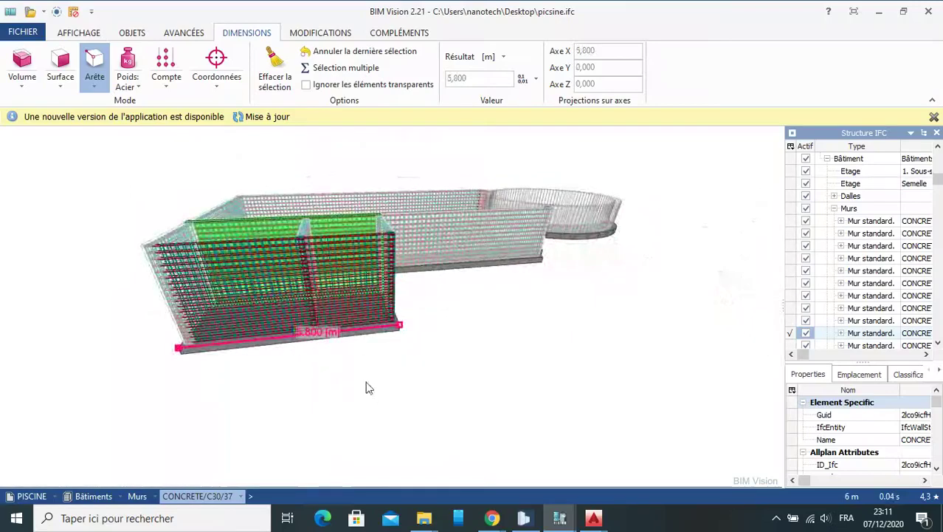
click(92, 92)
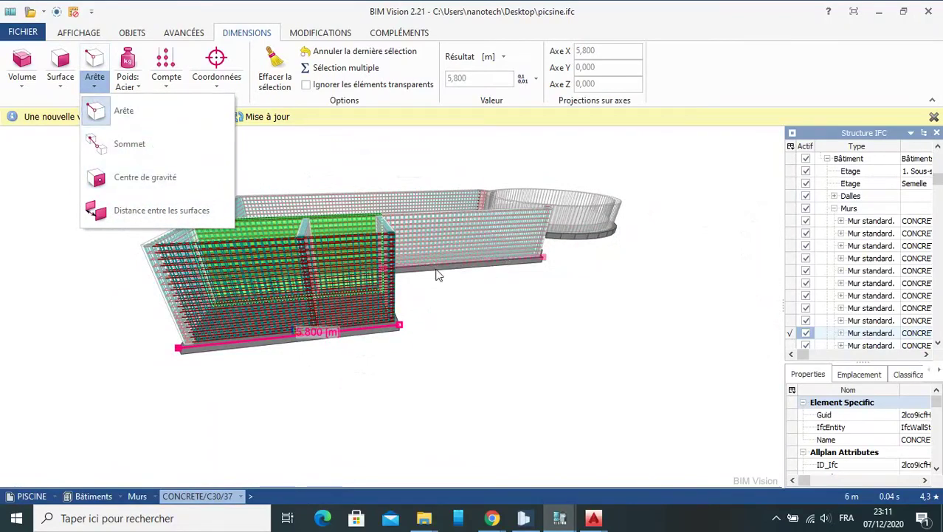
click(547, 337)
scroll(509, 294, down, 3)
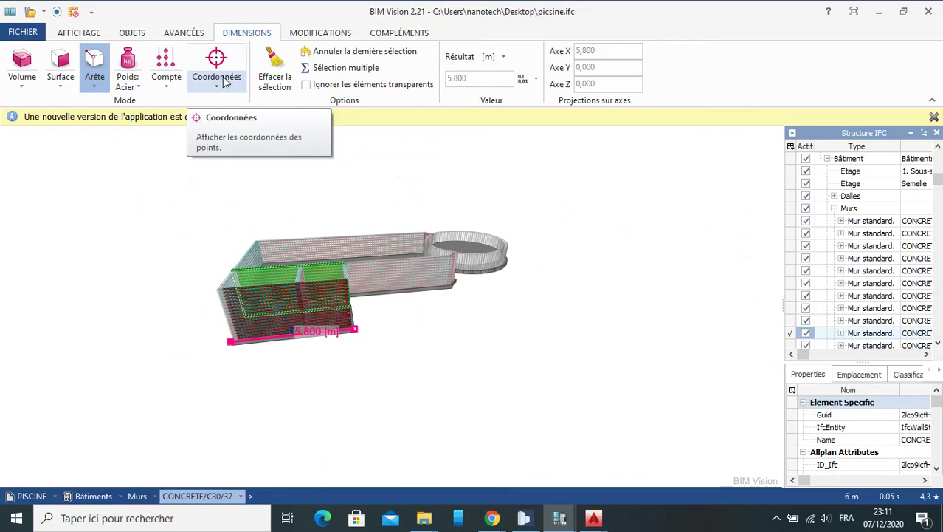
Read the Coordonnées X/Y/Z values of a wall corner and the tank's bottom corner
click(222, 79)
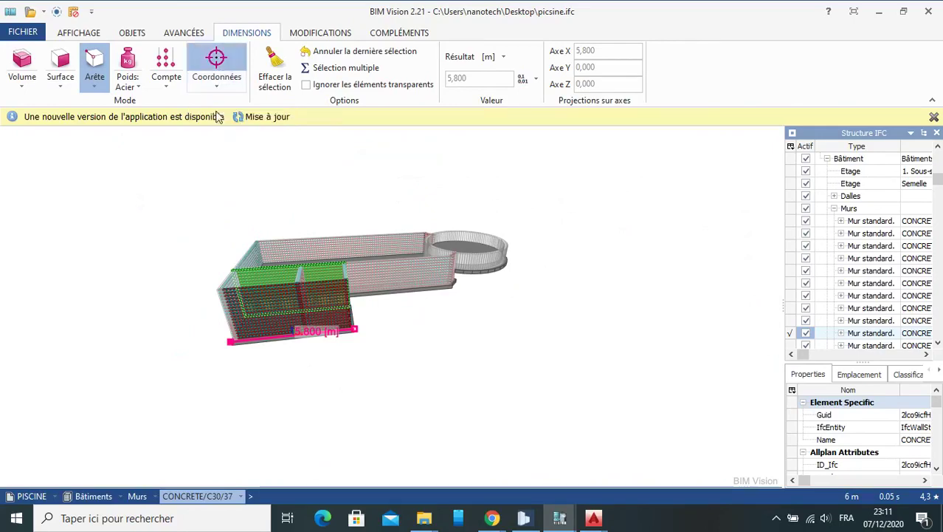
scroll(329, 286, up, 3)
scroll(365, 279, up, 3)
click(377, 220)
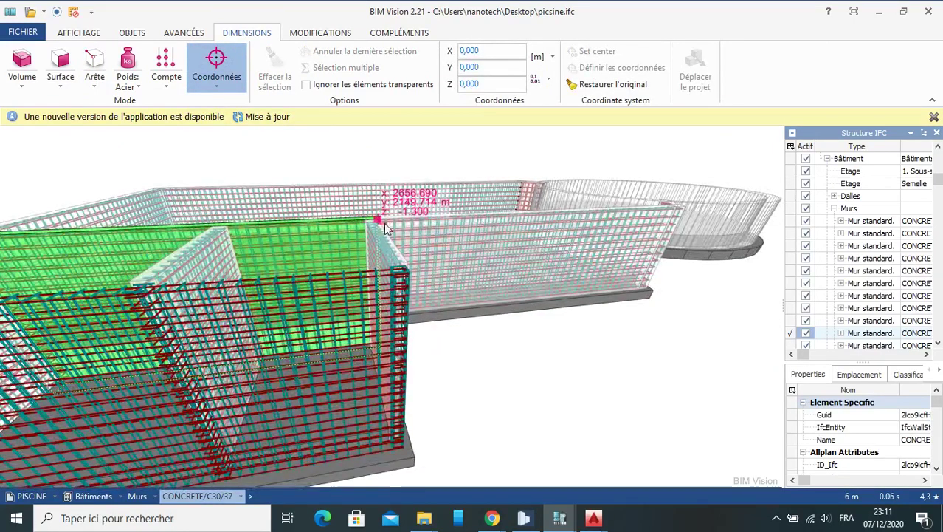
drag(391, 258, 425, 467)
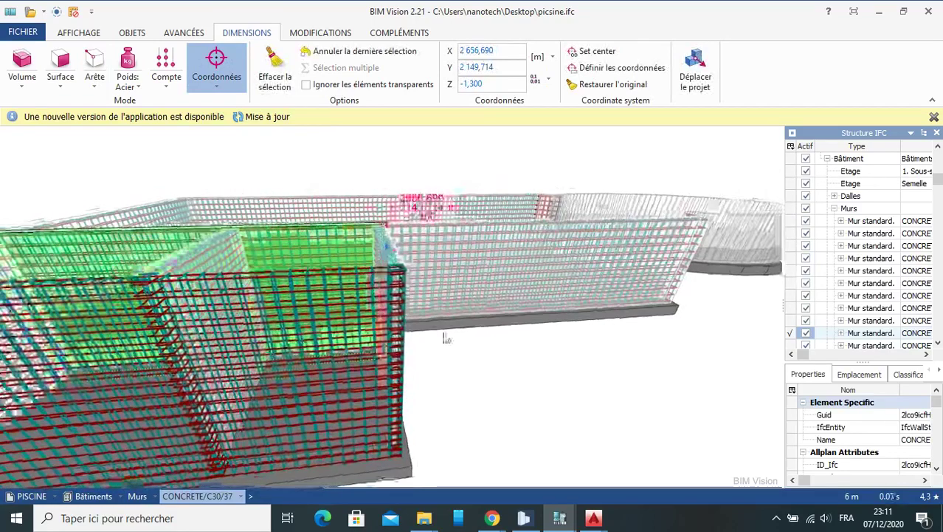
click(412, 466)
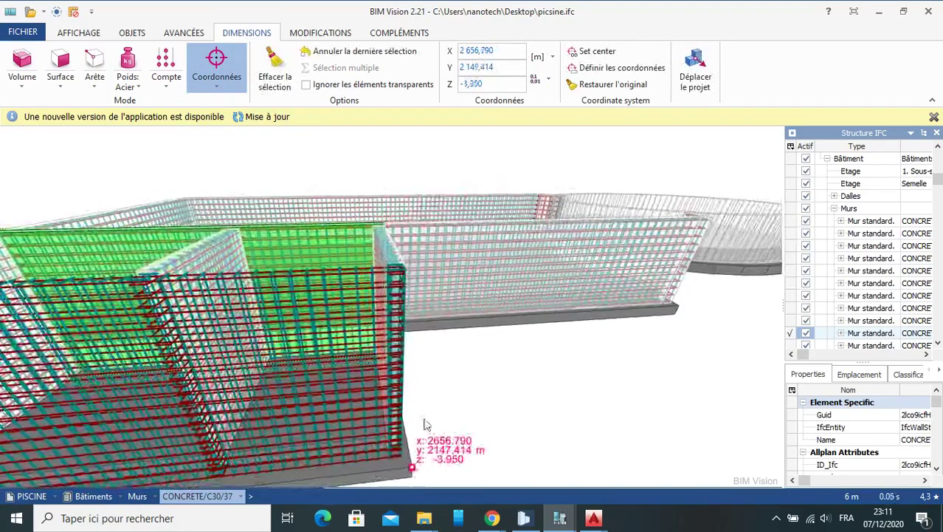
Read a wall's top-corner coordinates, then turn off Coordonnées to clear the labels
drag(426, 425, 455, 389)
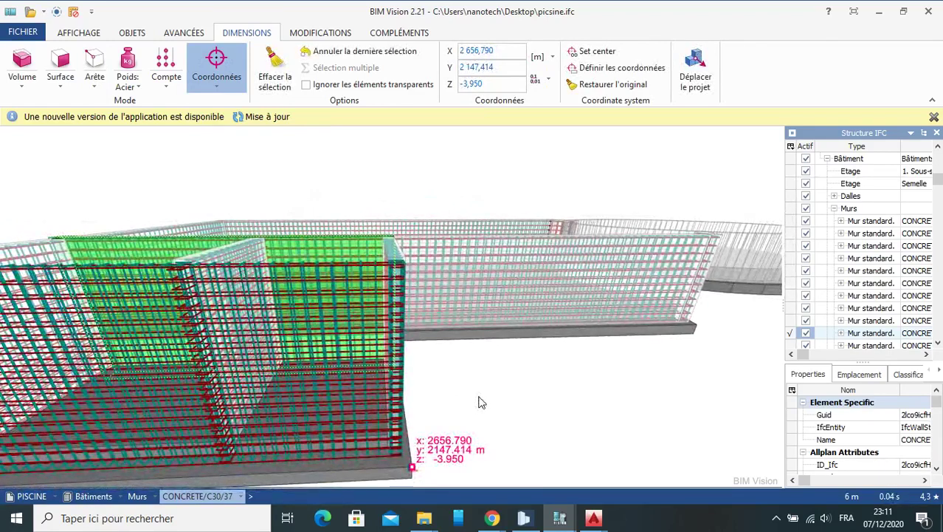
drag(535, 384, 491, 369)
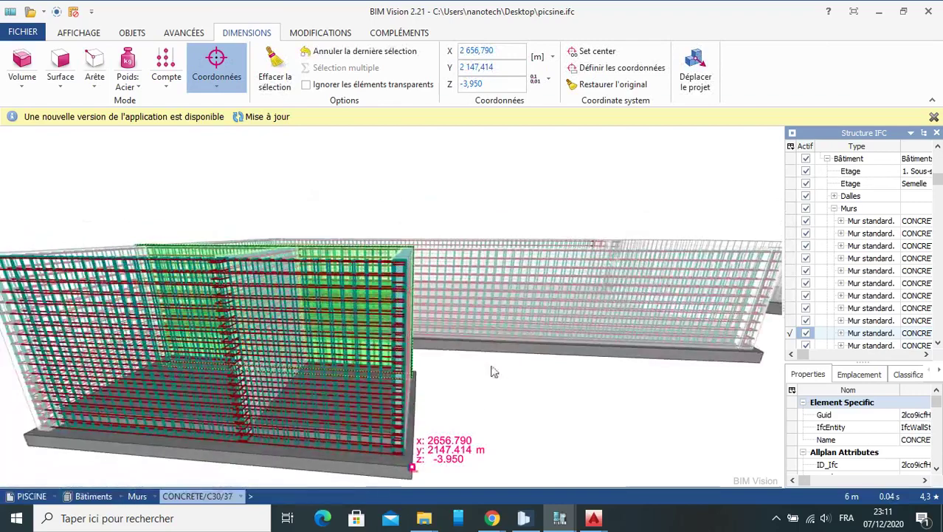
scroll(549, 396, down, 3)
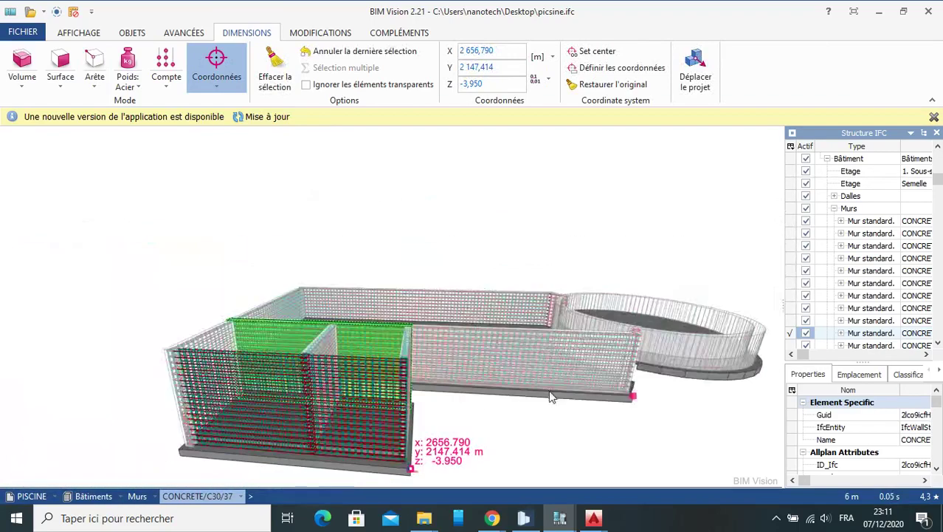
drag(555, 404, 504, 419)
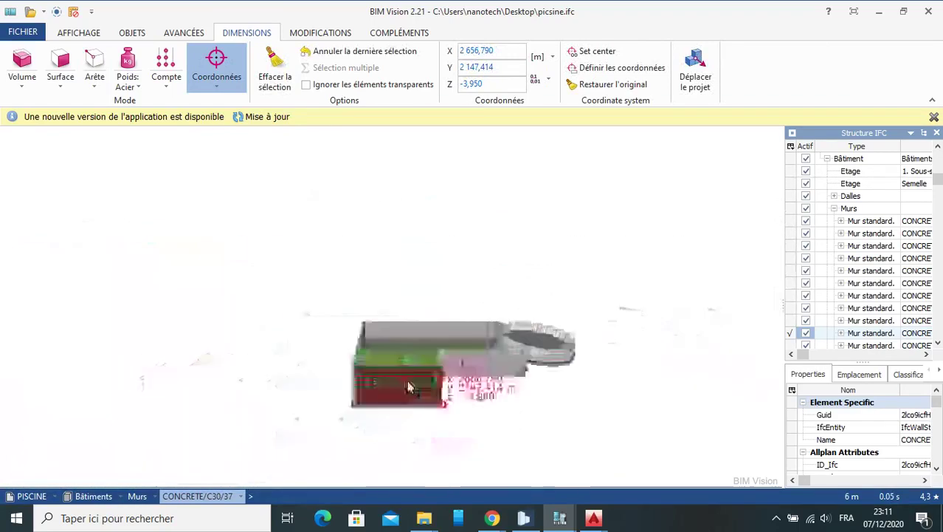
scroll(415, 384, up, 5)
scroll(414, 384, down, 3)
scroll(506, 317, up, 3)
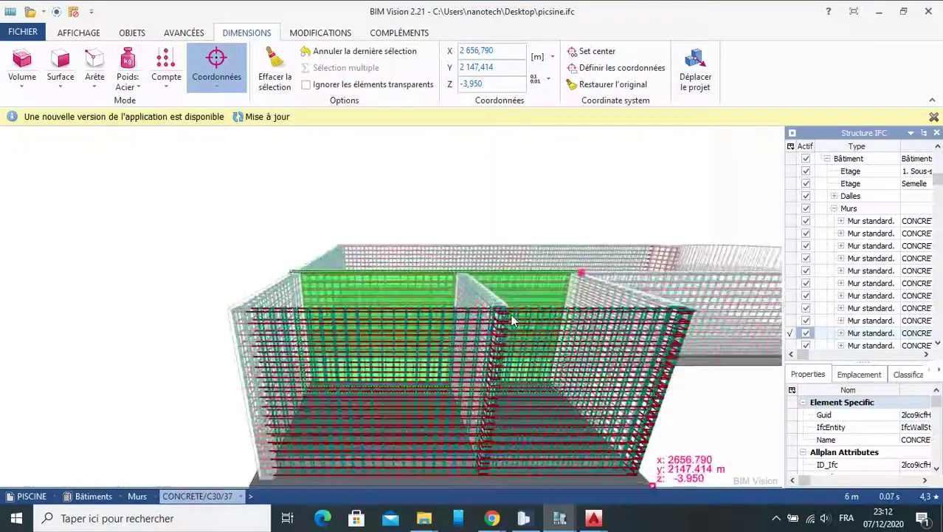
scroll(518, 316, up, 2)
scroll(518, 316, down, 3)
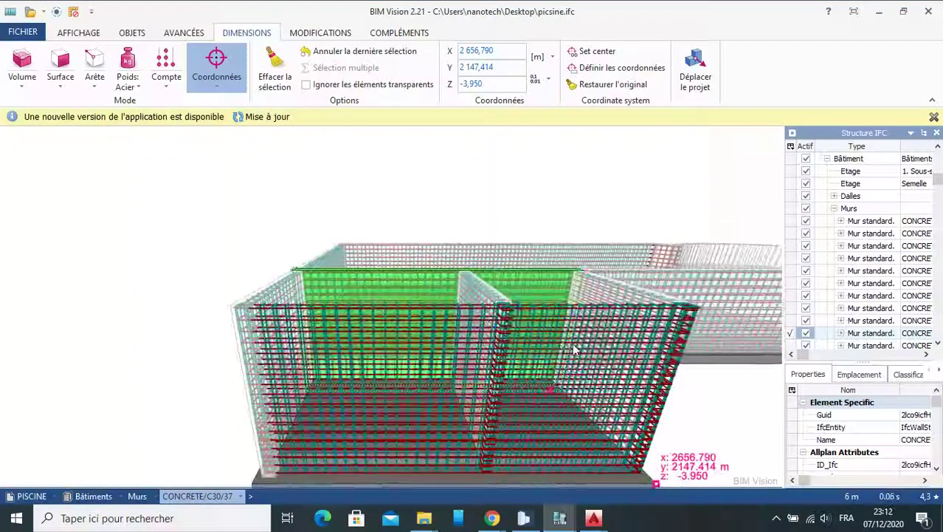
scroll(555, 346, down, 1)
drag(555, 346, 489, 364)
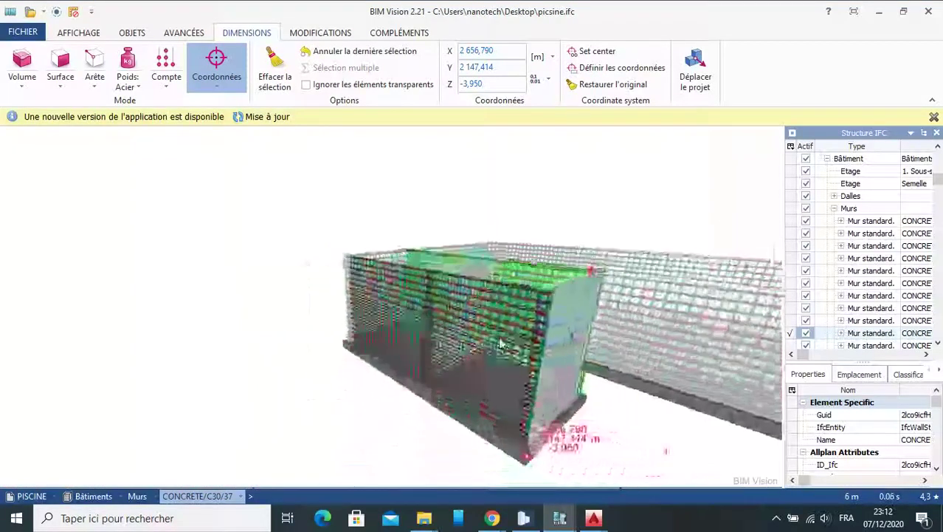
scroll(501, 354, up, 2)
scroll(547, 317, up, 2)
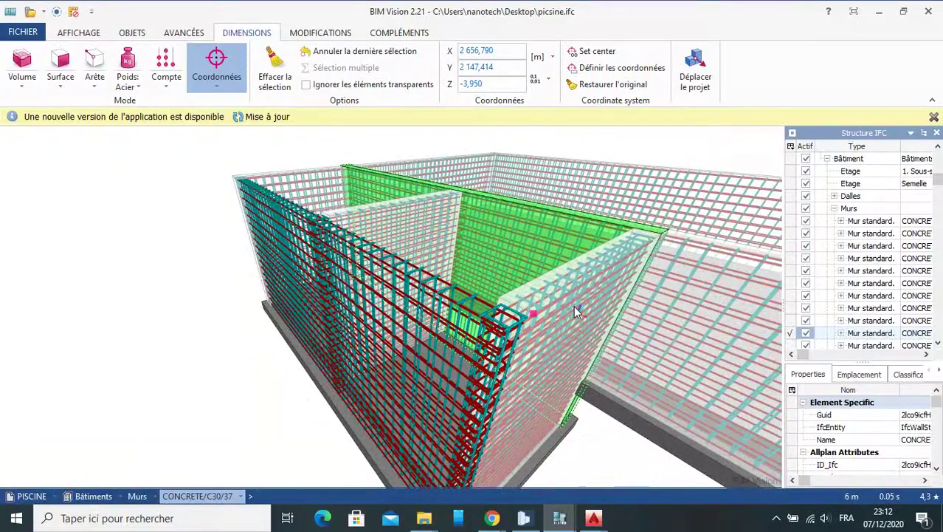
drag(575, 305, 546, 325)
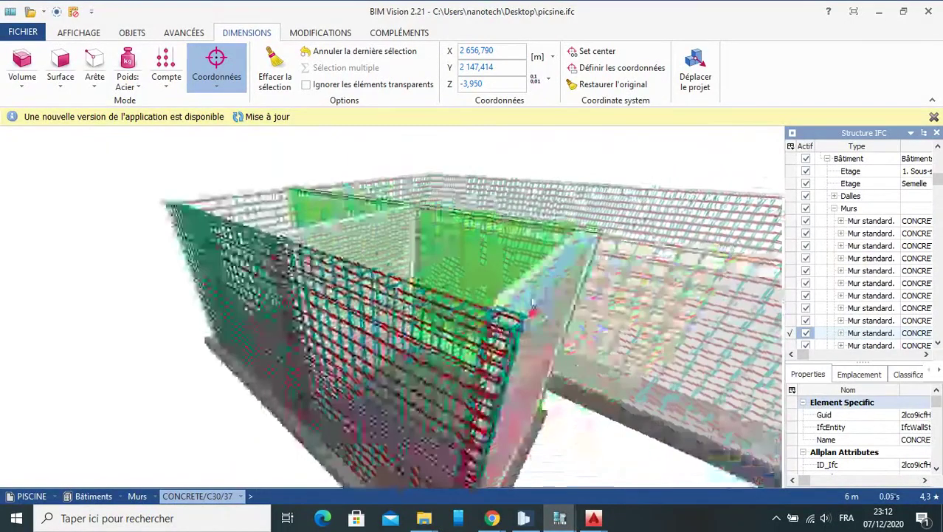
click(493, 299)
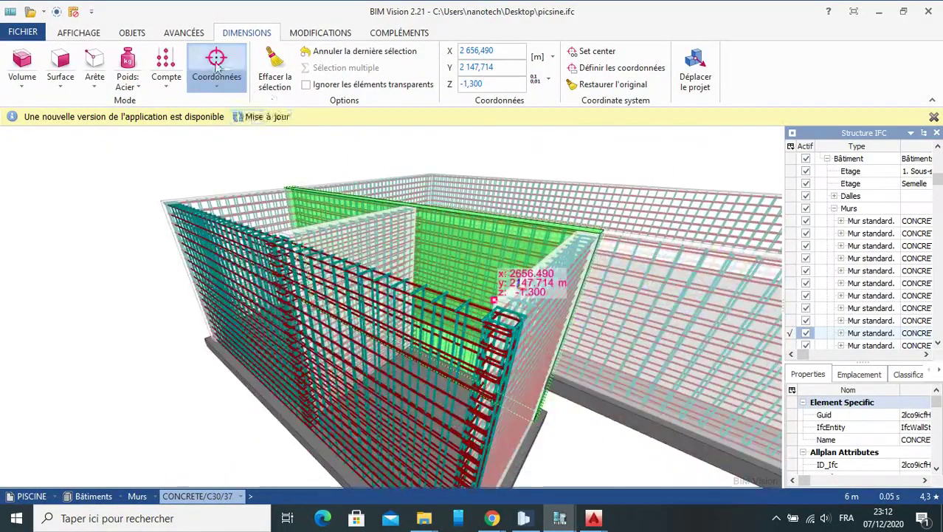
click(217, 65)
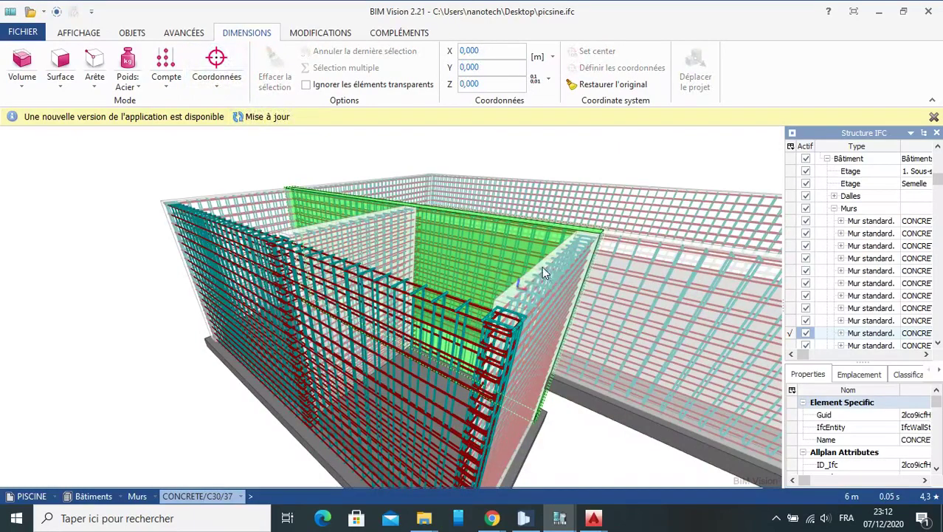
scroll(543, 271, up, 3)
Hide the wall in front of the column and the wall blocking it using Masquer
click(535, 270)
right_click(535, 270)
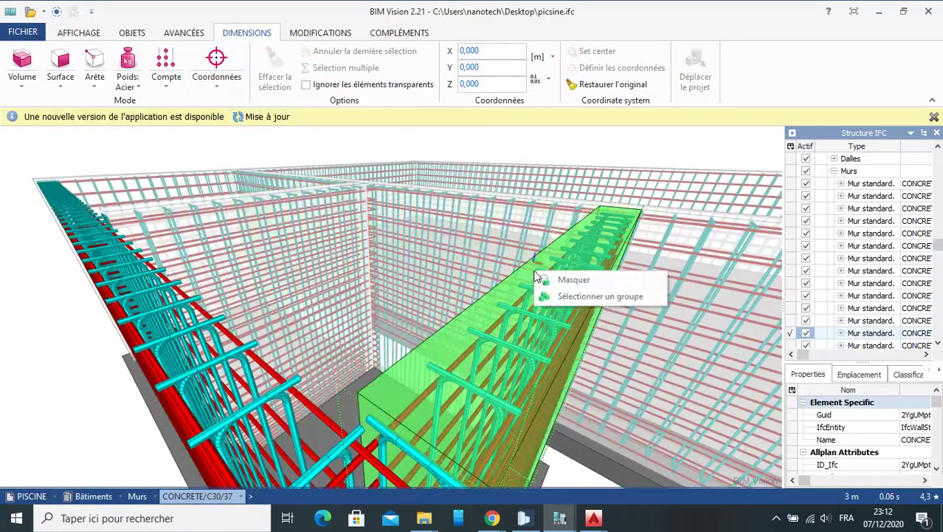
click(572, 281)
drag(631, 254, 443, 236)
scroll(389, 227, up, 5)
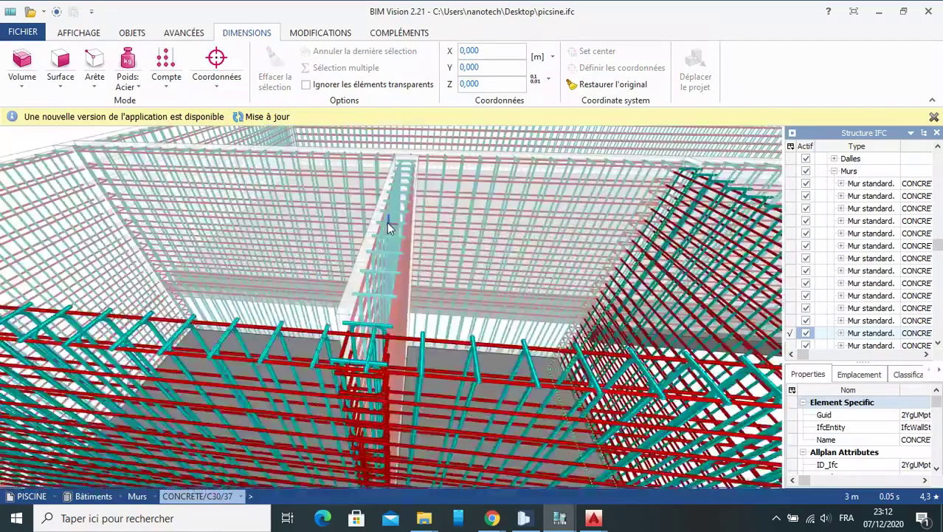
scroll(389, 227, up, 3)
click(354, 208)
right_click(355, 208)
click(380, 215)
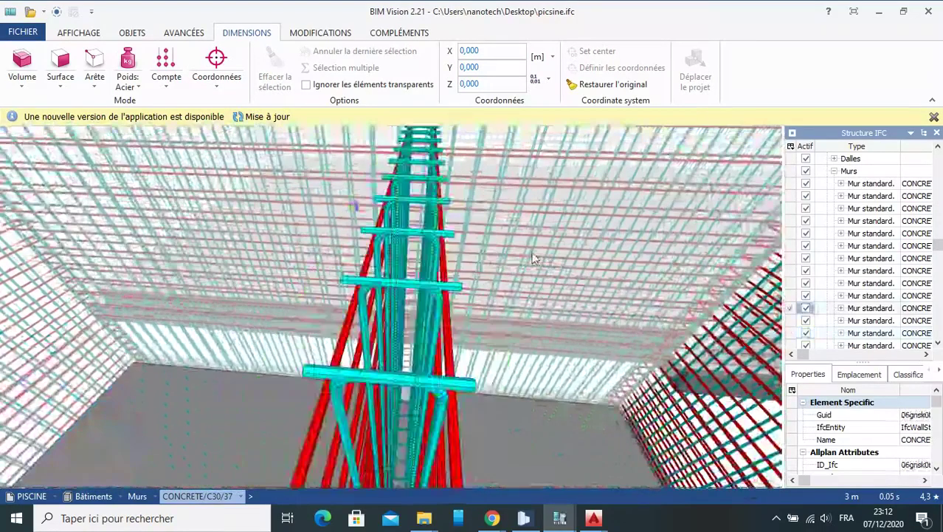
scroll(535, 258, down, 5)
scroll(557, 281, up, 2)
scroll(502, 242, up, 4)
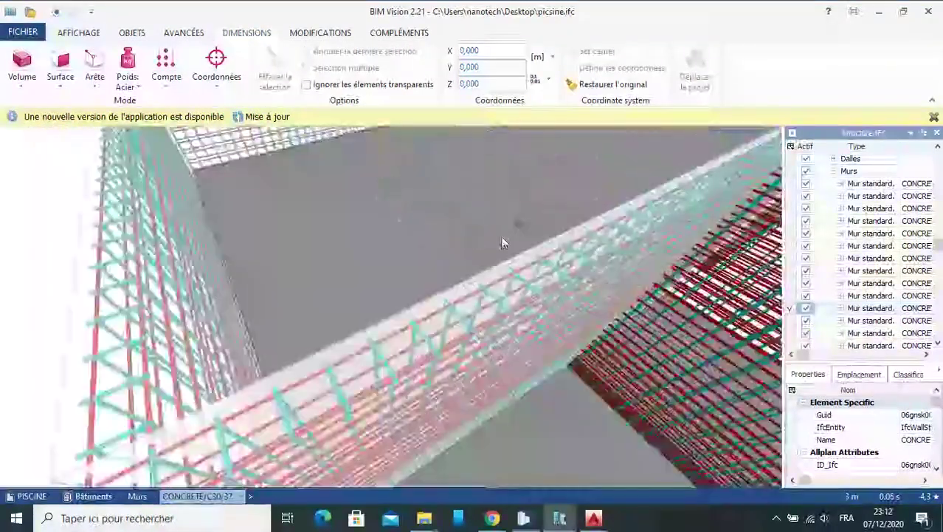
scroll(502, 243, up, 3)
scroll(503, 246, down, 3)
scroll(506, 251, up, 3)
scroll(517, 262, down, 3)
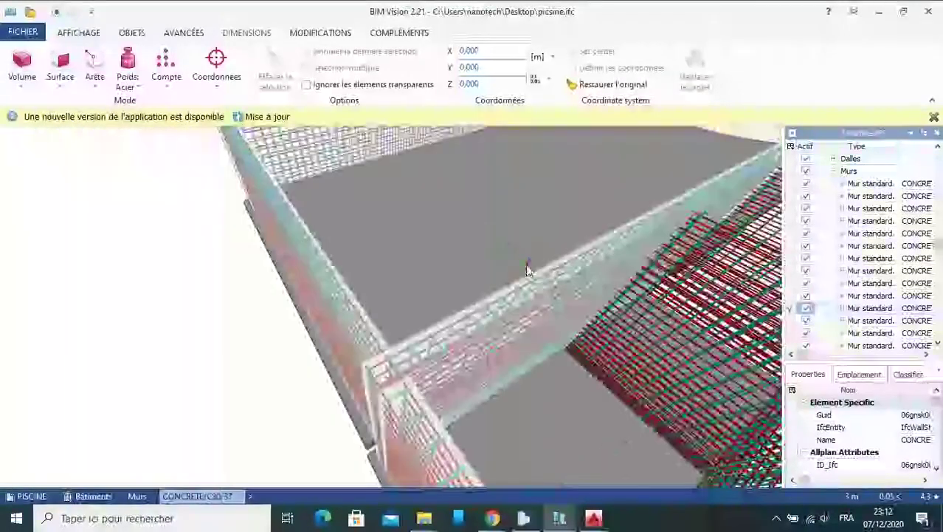
Select the pool floor slab, then deselect it
click(537, 270)
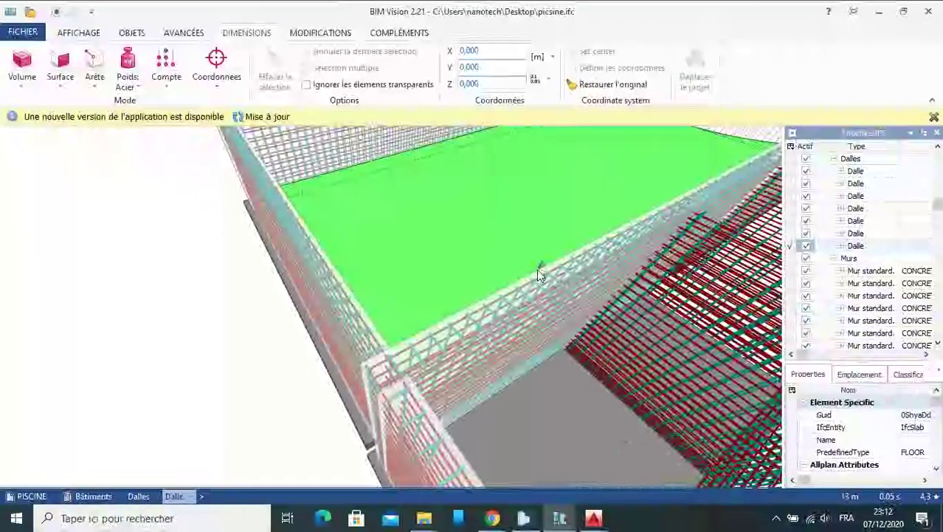
scroll(525, 262, down, 3)
scroll(525, 262, up, 3)
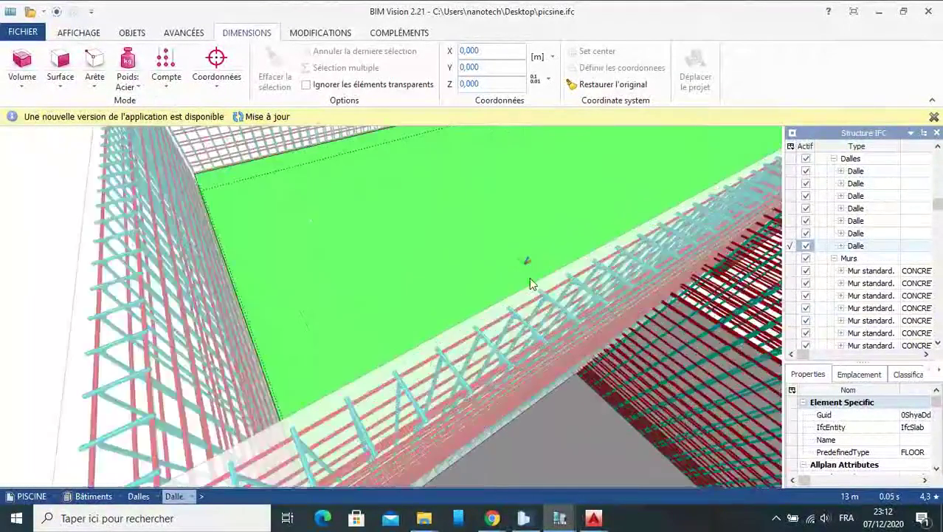
scroll(531, 280, up, 2)
scroll(536, 281, down, 5)
click(238, 299)
scroll(517, 295, up, 2)
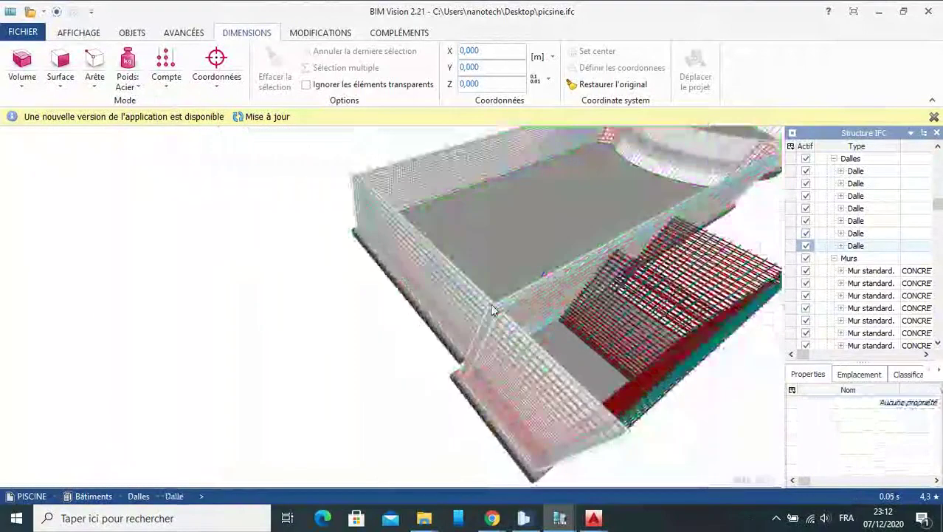
scroll(525, 296, up, 2)
Hide the corner concrete wall and another pool wall to expose the rebar cage
click(526, 295)
right_click(525, 295)
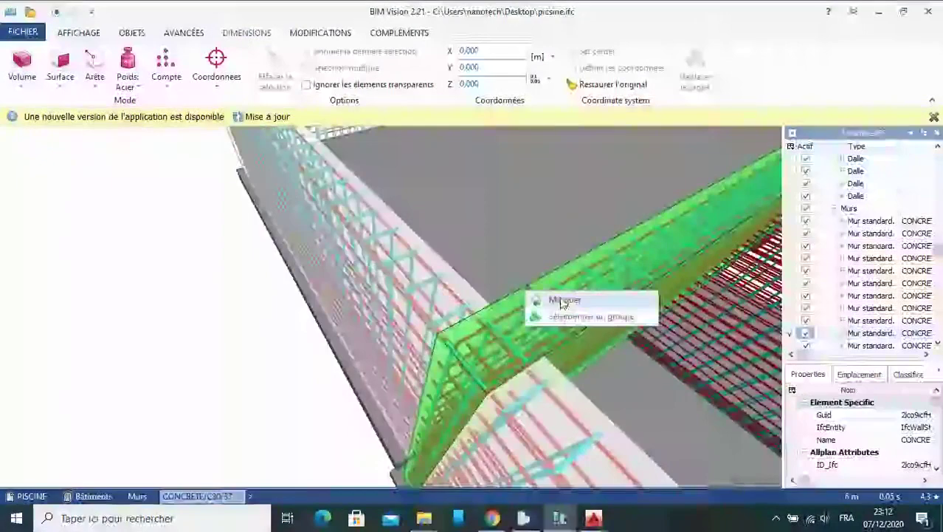
click(550, 297)
scroll(537, 267, down, 5)
scroll(570, 306, up, 5)
scroll(577, 303, up, 2)
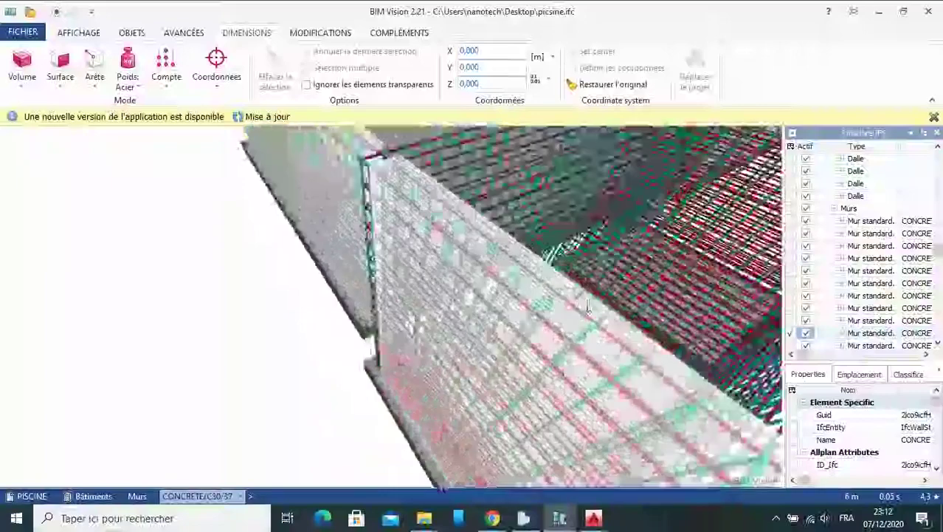
click(587, 304)
right_click(589, 305)
click(601, 309)
scroll(468, 291, down, 3)
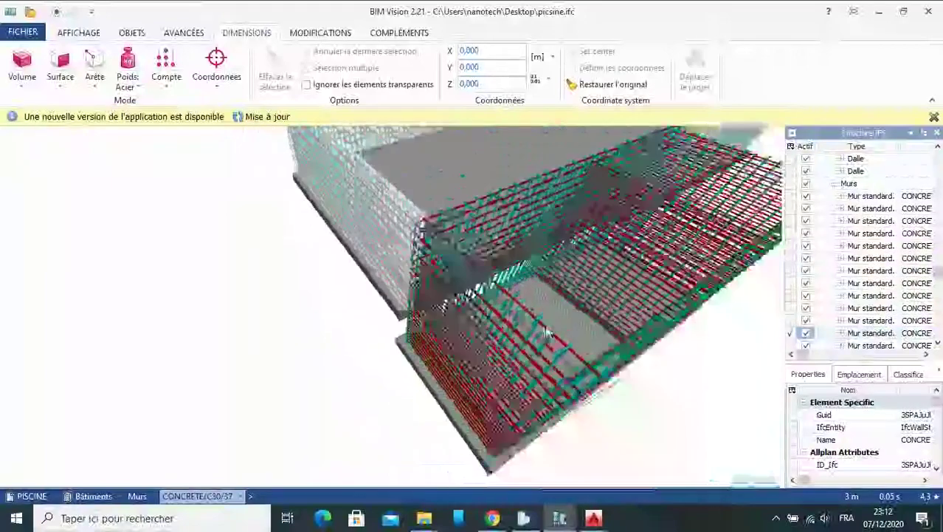
scroll(532, 299, down, 3)
scroll(590, 307, down, 2)
Hide the pool's long front wall with Masquer
mouse_move(605, 310)
mouse_down()
mouse_move(530, 270)
mouse_move(739, 276)
mouse_up()
mouse_move(456, 333)
mouse_down()
mouse_move(506, 327)
mouse_move(502, 316)
mouse_up()
scroll(487, 313, up, 3)
scroll(465, 317, up, 3)
scroll(463, 321, down, 5)
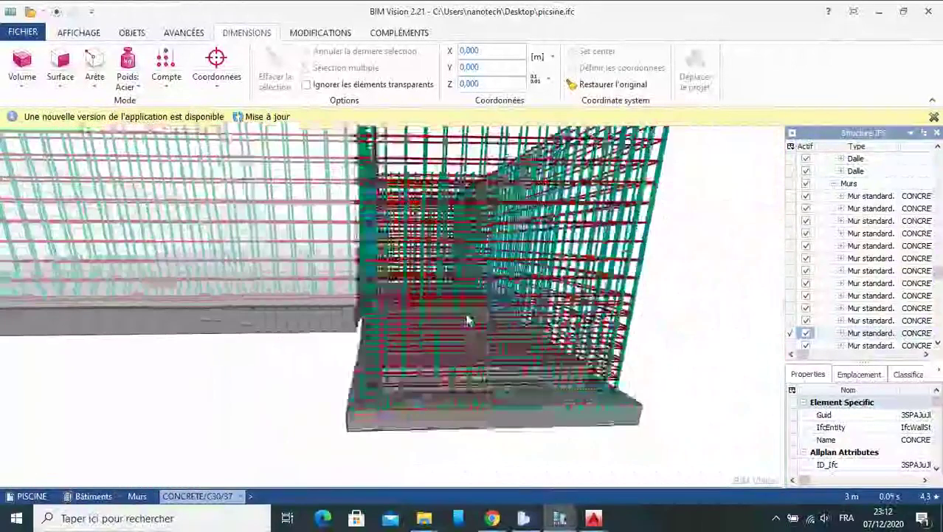
scroll(408, 363, down, 2)
scroll(402, 381, down, 2)
scroll(403, 381, up, 2)
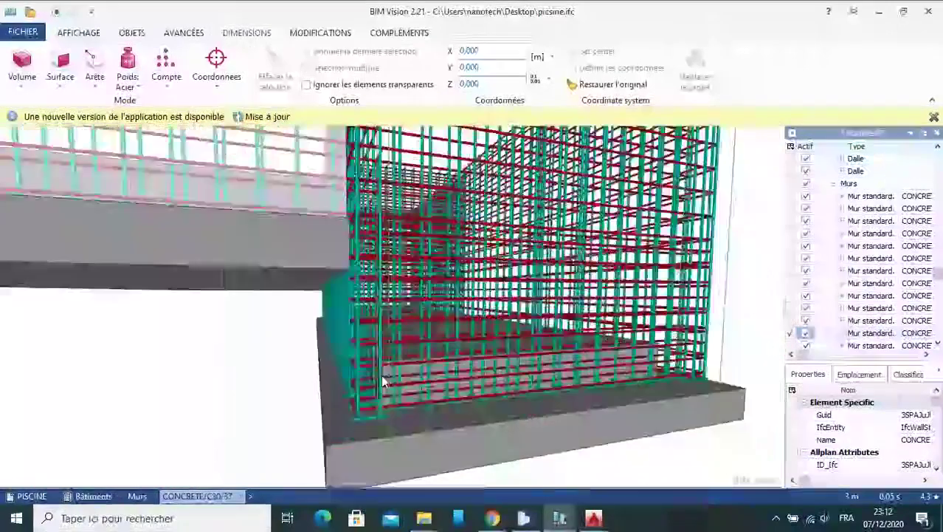
scroll(380, 376, up, 1)
scroll(351, 422, up, 1)
scroll(341, 394, up, 1)
scroll(341, 392, up, 1)
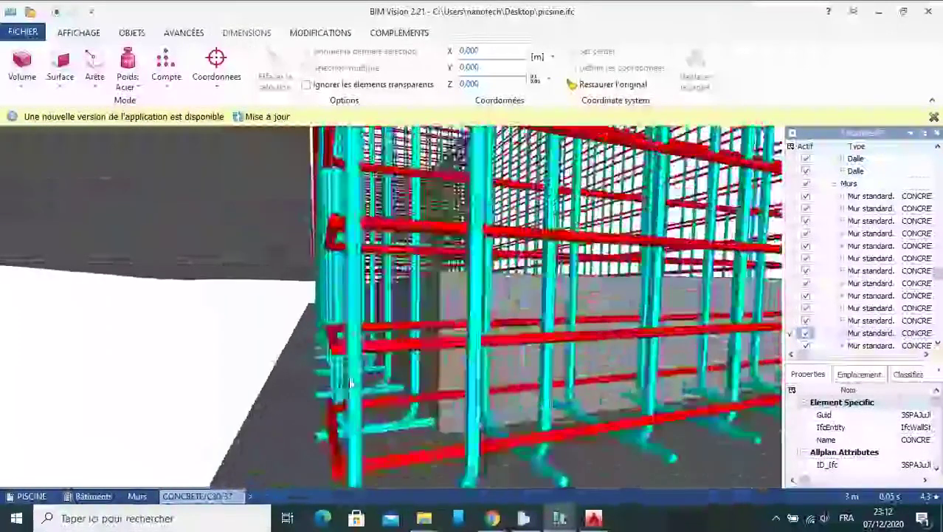
scroll(361, 395, down, 1)
scroll(380, 399, down, 1)
scroll(385, 401, down, 2)
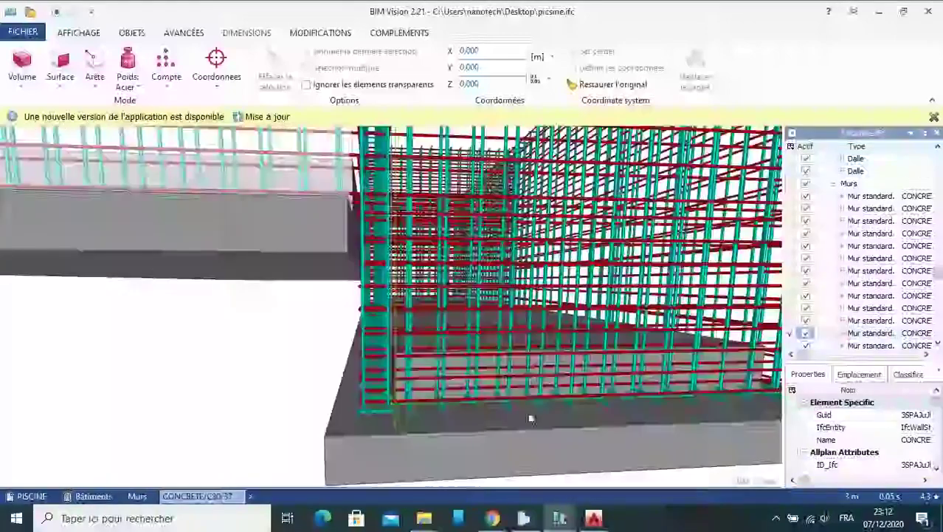
scroll(517, 413, down, 1)
scroll(516, 413, down, 1)
scroll(508, 407, down, 1)
mouse_move(508, 406)
mouse_down()
mouse_move(448, 392)
mouse_move(463, 396)
mouse_up()
scroll(420, 423, up, 1)
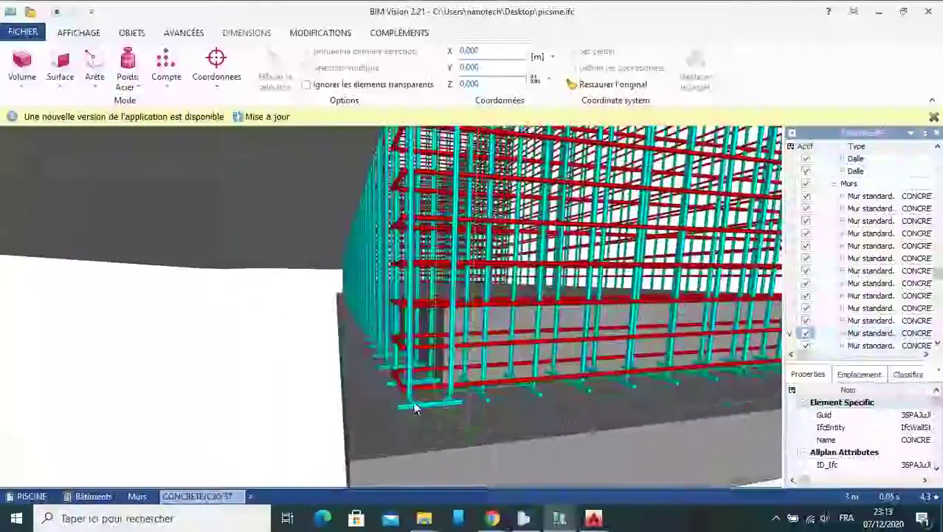
scroll(418, 417, up, 1)
scroll(416, 411, up, 2)
scroll(414, 404, up, 1)
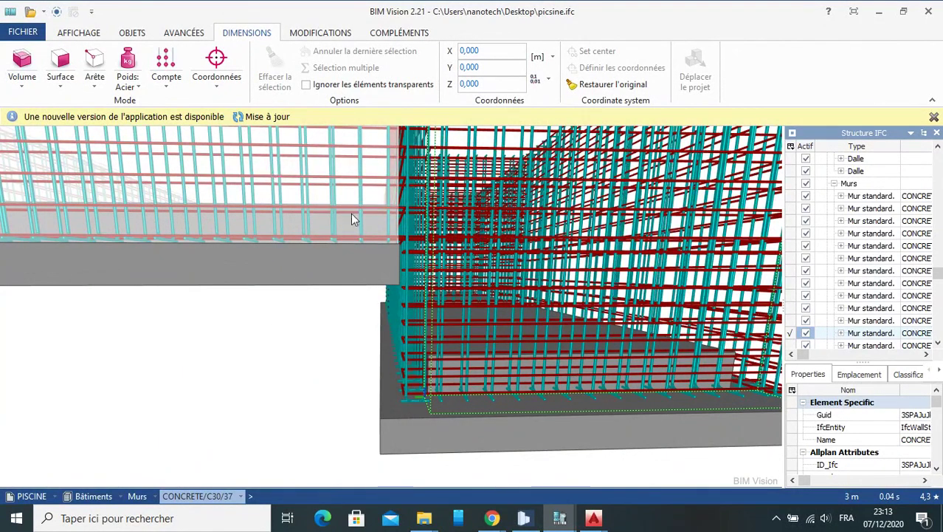
scroll(477, 296, down, 2)
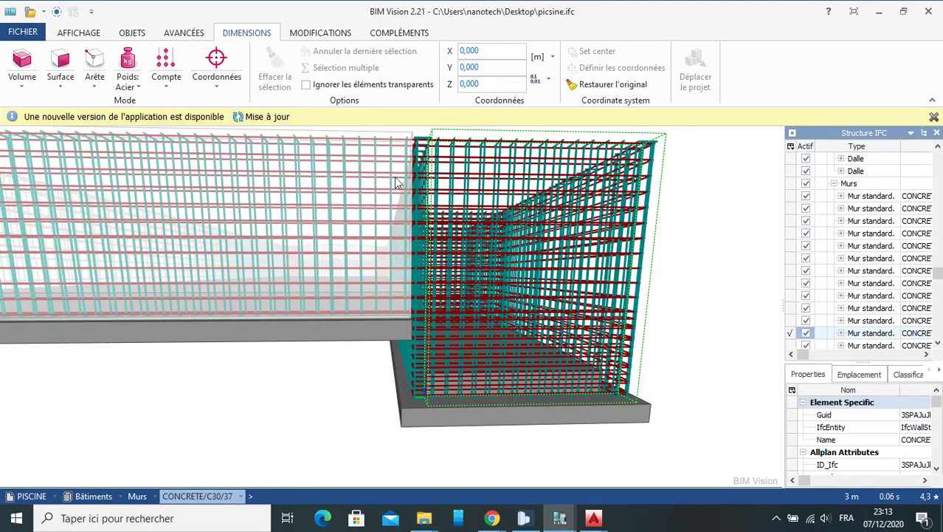
drag(601, 271, 529, 334)
scroll(527, 334, up, 1)
scroll(476, 210, up, 2)
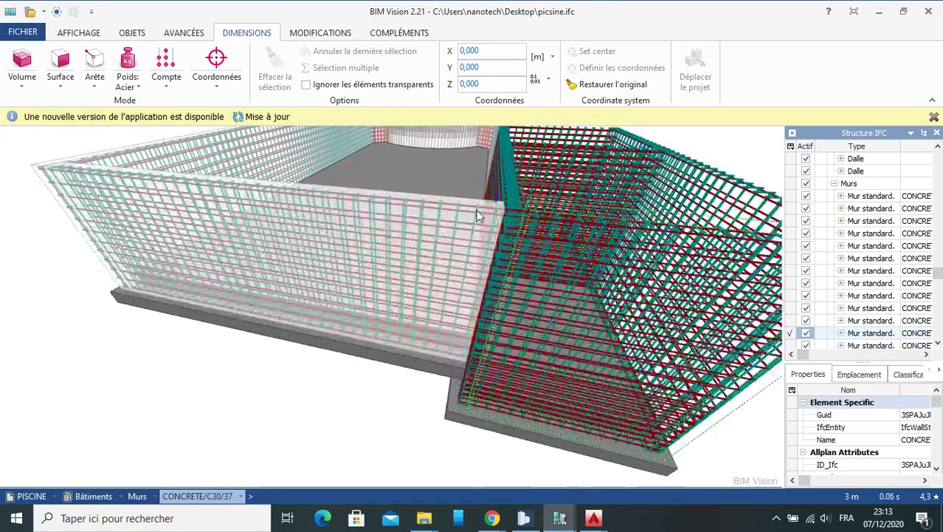
scroll(480, 191, up, 2)
scroll(498, 218, up, 1)
scroll(494, 225, down, 2)
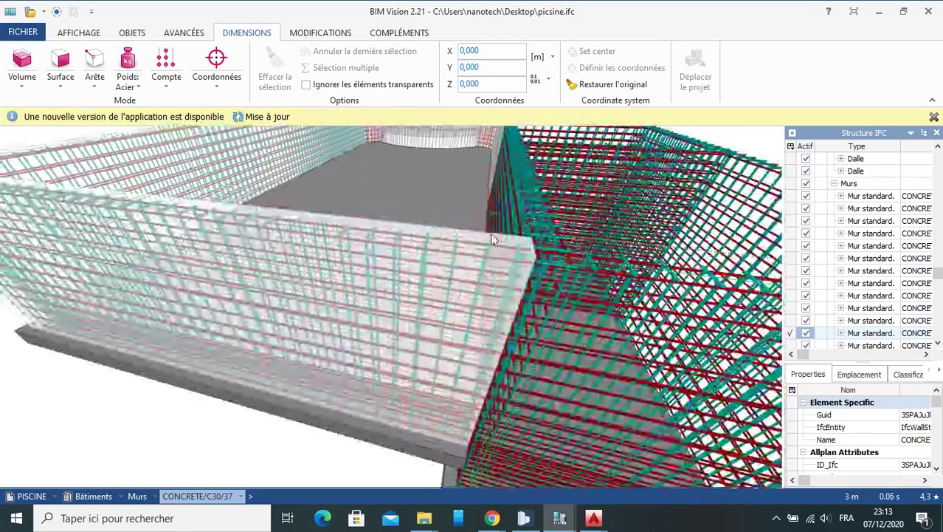
click(490, 234)
right_click(490, 234)
click(522, 246)
scroll(522, 280, down, 3)
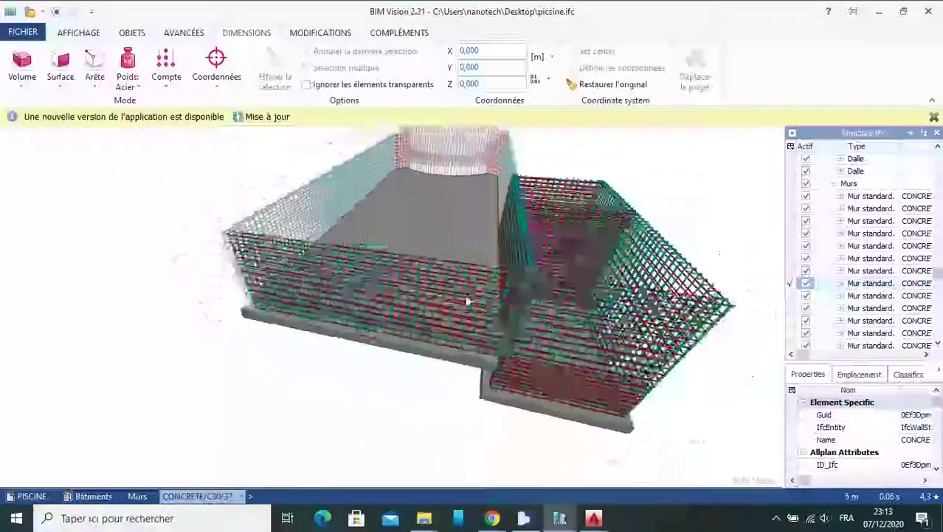
scroll(531, 274, down, 2)
scroll(548, 266, down, 2)
scroll(547, 266, up, 3)
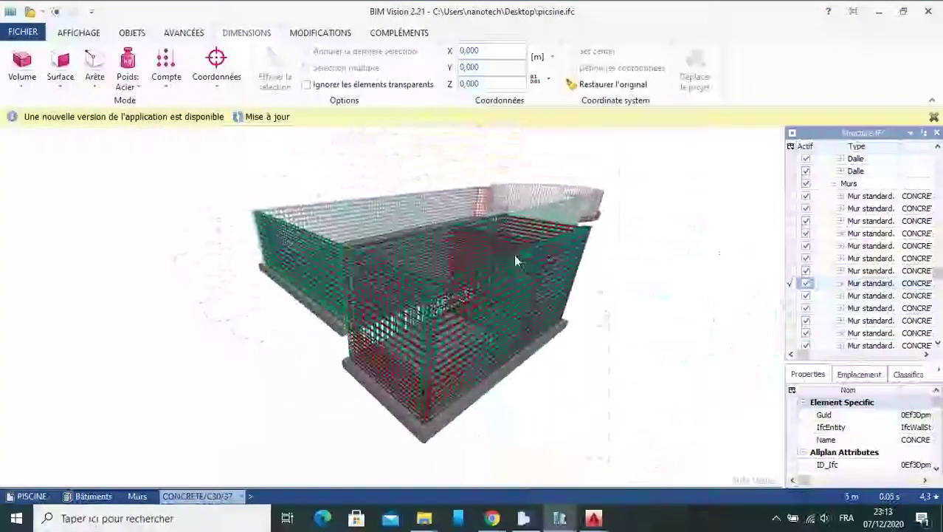
Hide a second pool wall, exposing its reinforcement cage
drag(516, 259, 422, 248)
scroll(584, 248, down, 3)
scroll(550, 232, up, 2)
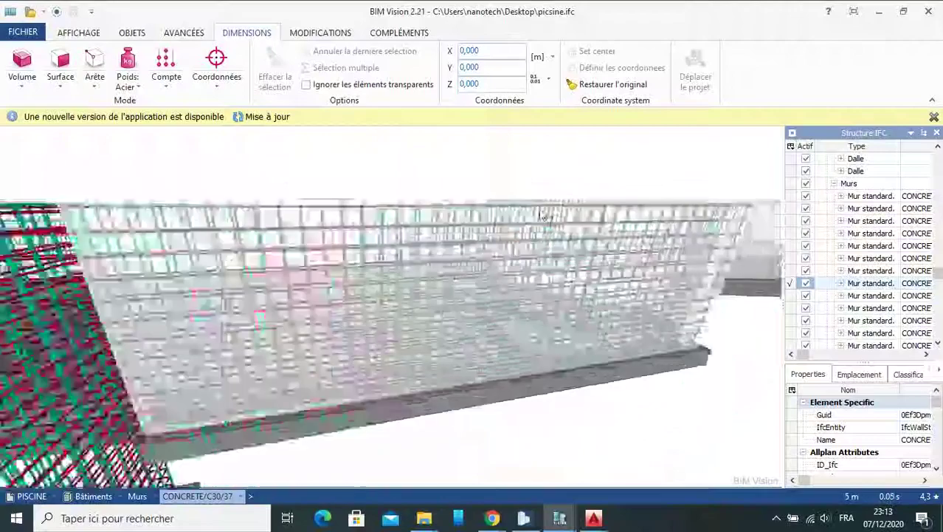
scroll(537, 209, up, 2)
scroll(525, 221, up, 1)
scroll(518, 240, up, 2)
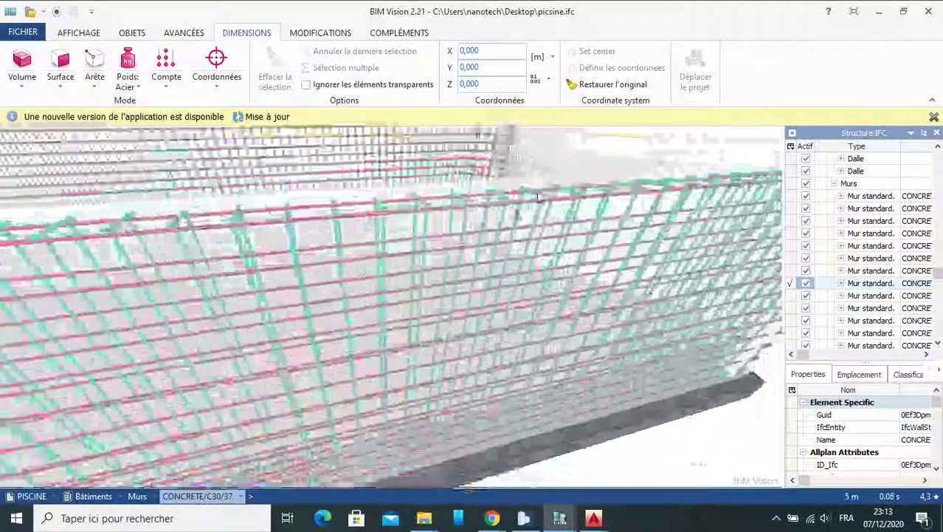
right_click(530, 180)
click(569, 192)
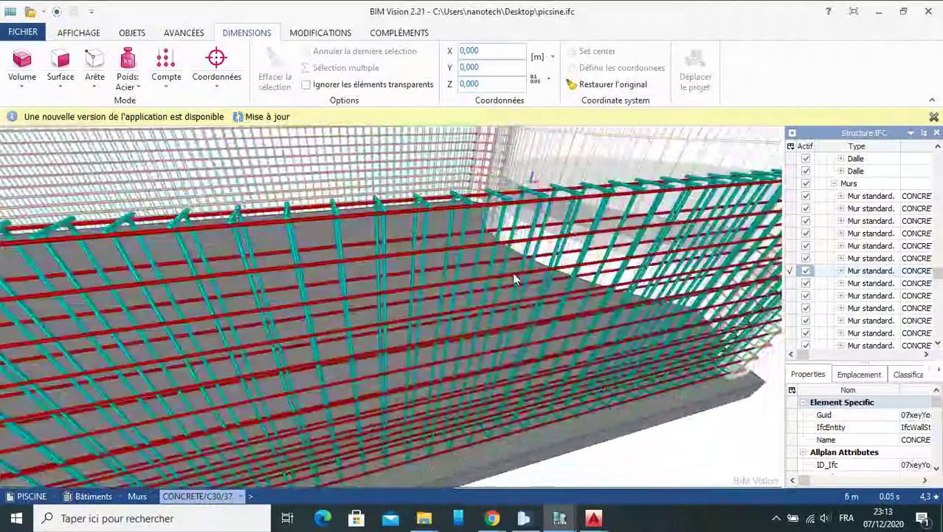
scroll(513, 271, down, 3)
scroll(502, 265, up, 2)
scroll(485, 257, up, 2)
scroll(485, 257, down, 2)
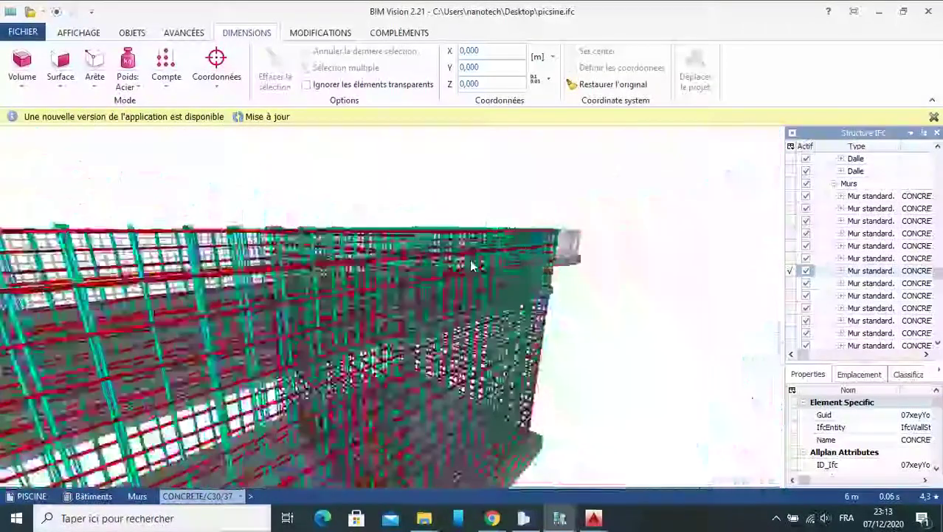
scroll(465, 262, up, 2)
scroll(436, 272, down, 4)
mouse_move(435, 272)
mouse_down()
mouse_move(407, 280)
mouse_move(440, 251)
mouse_up()
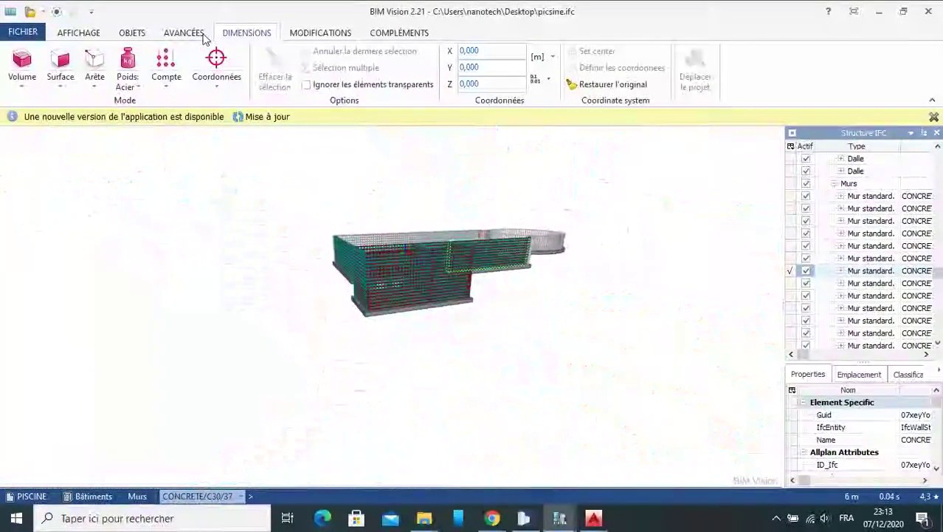
Switch to the OBJETS ribbon tools and turn the view to show the whole pool
click(132, 34)
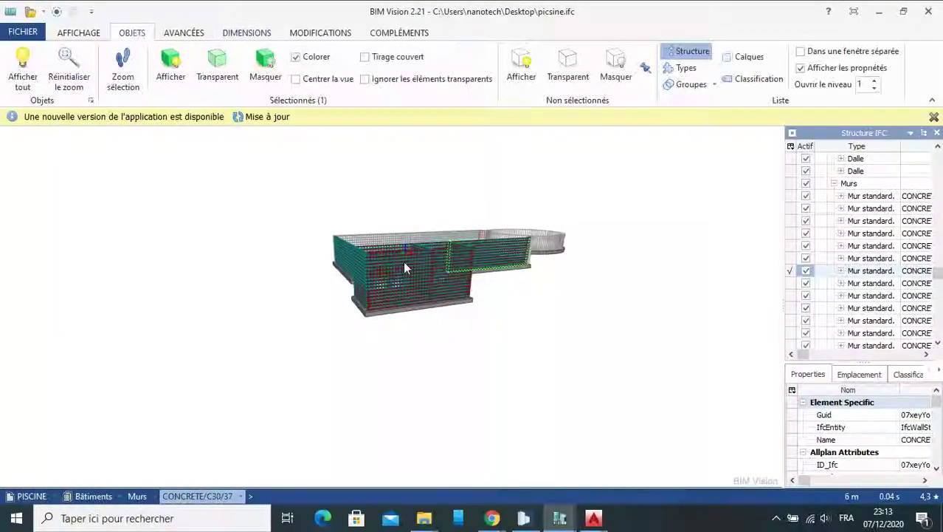
mouse_move(403, 268)
mouse_down()
mouse_move(509, 269)
mouse_move(373, 279)
mouse_move(505, 289)
mouse_move(198, 276)
mouse_up()
scroll(372, 279, up, 5)
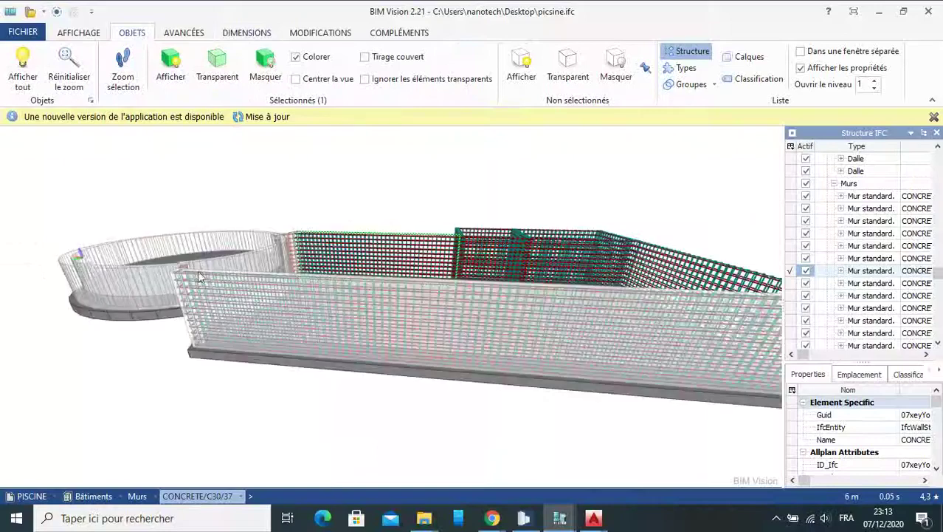
scroll(388, 231, down, 5)
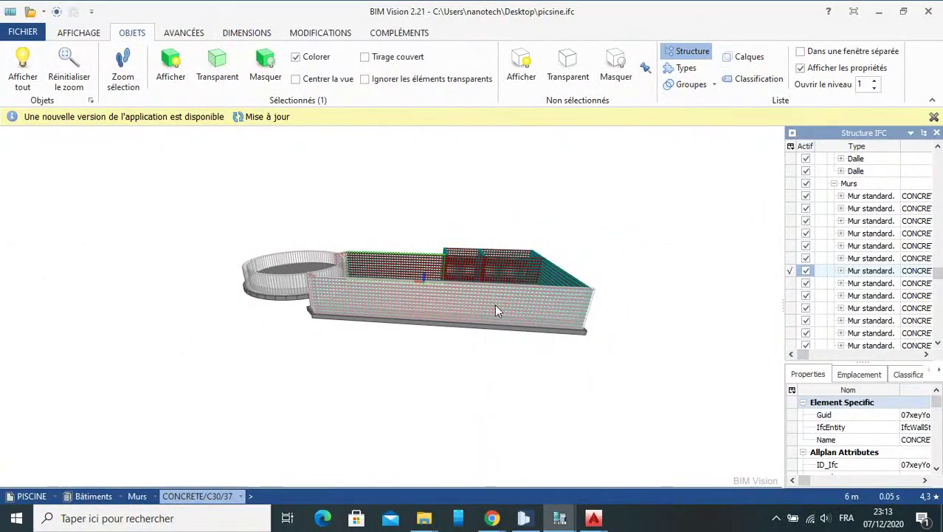
drag(494, 304, 491, 299)
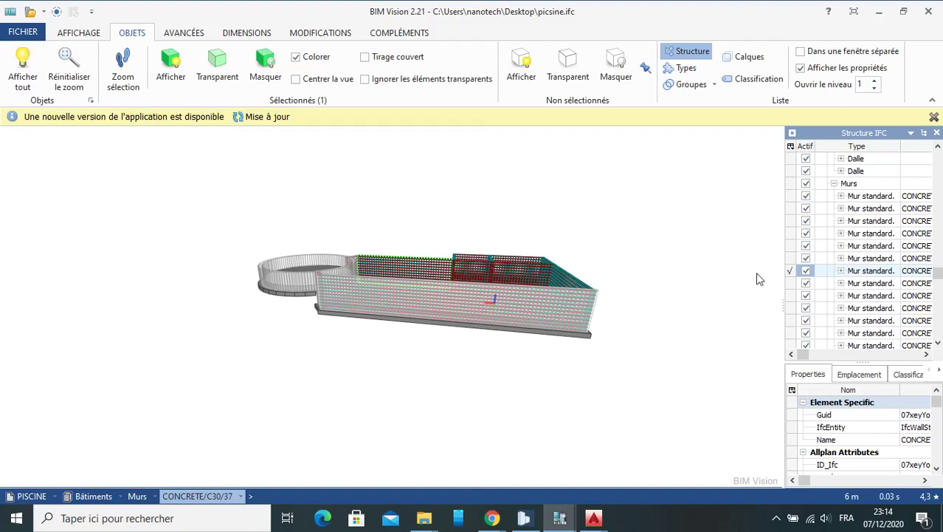
Hide the two floor slabs and tilt the view down onto the pool floor
click(807, 158)
drag(466, 329, 473, 352)
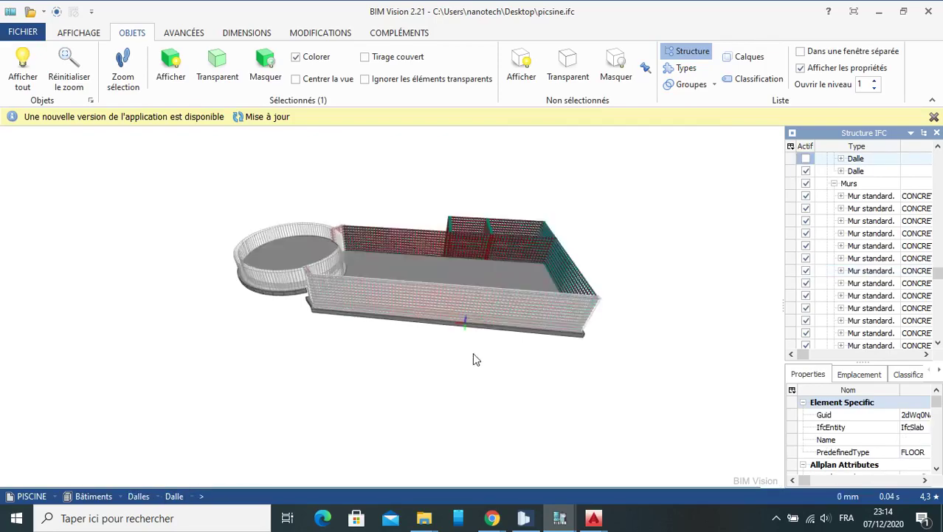
mouse_move(391, 270)
mouse_down()
mouse_move(433, 266)
mouse_move(360, 261)
mouse_up()
scroll(370, 278, up, 3)
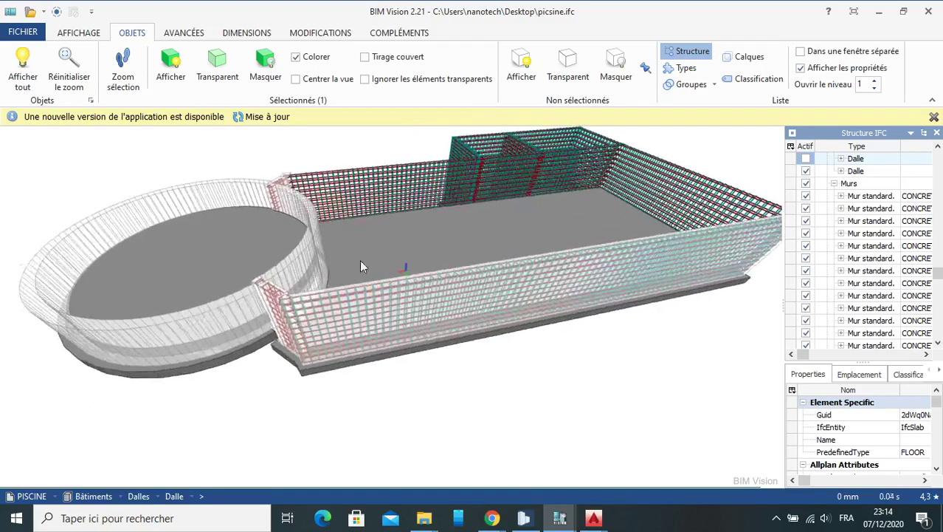
click(806, 171)
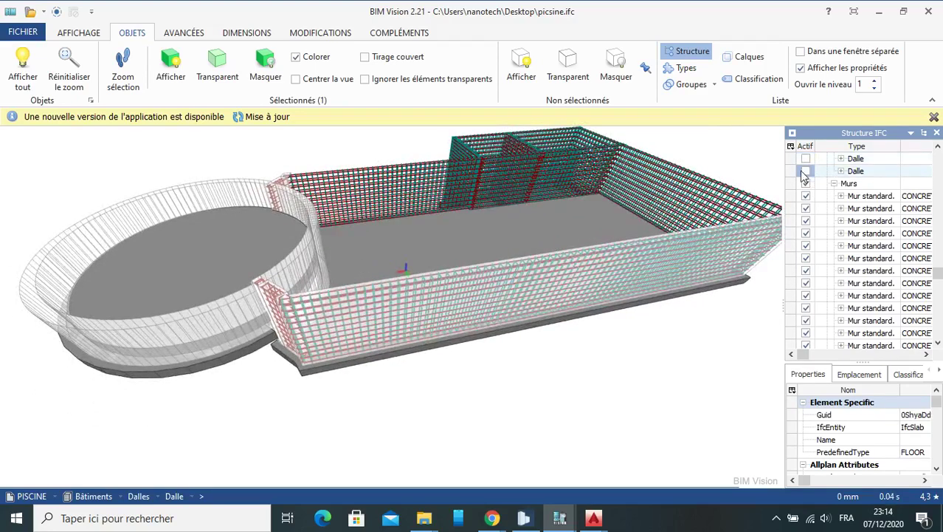
Select wall entries, then untick Murs, toggling it to compare walls with rebar, ending hidden
click(840, 221)
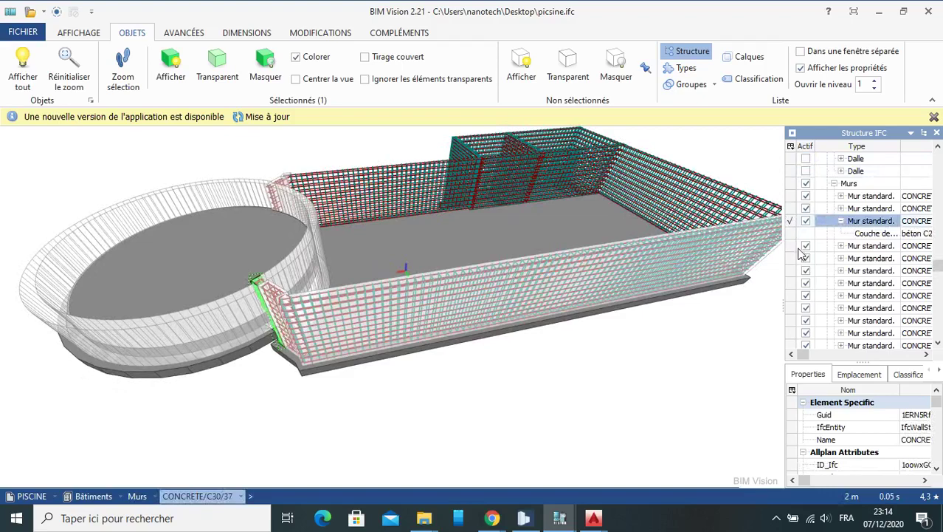
click(803, 257)
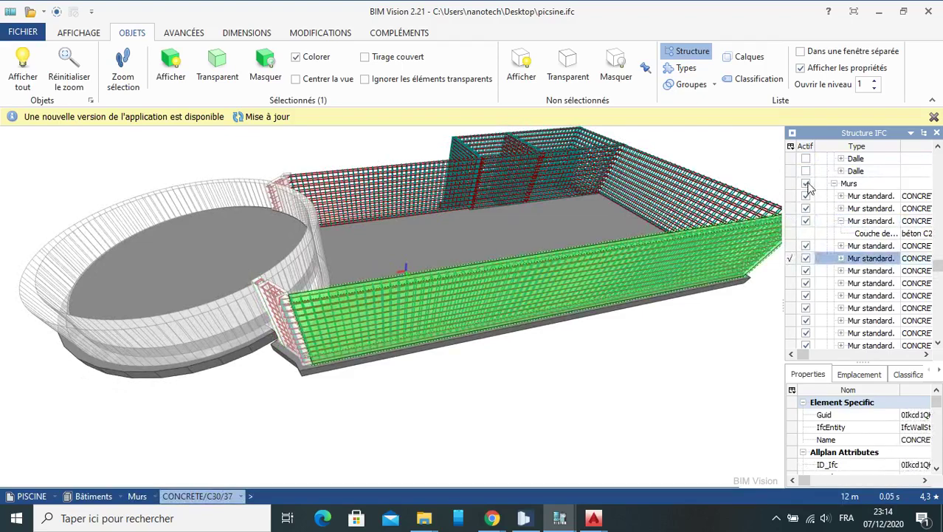
click(807, 183)
click(807, 184)
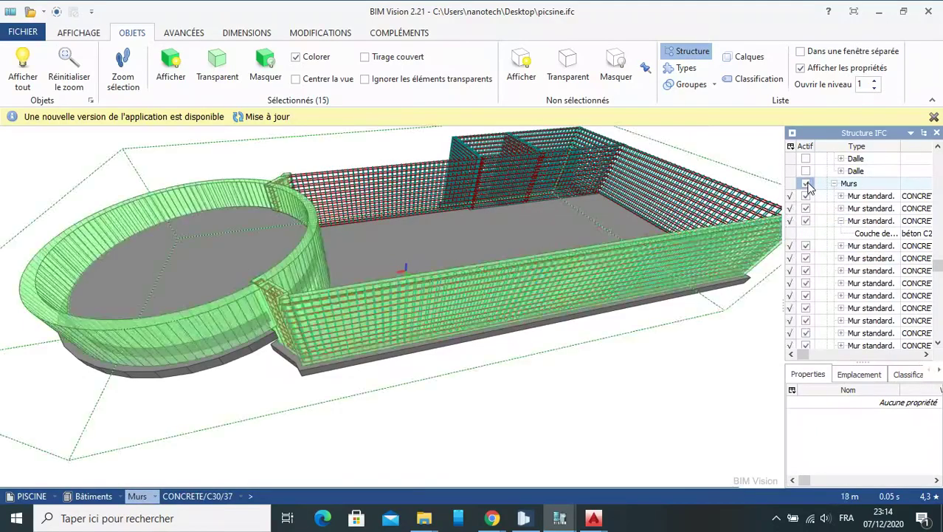
click(807, 183)
click(806, 183)
click(806, 184)
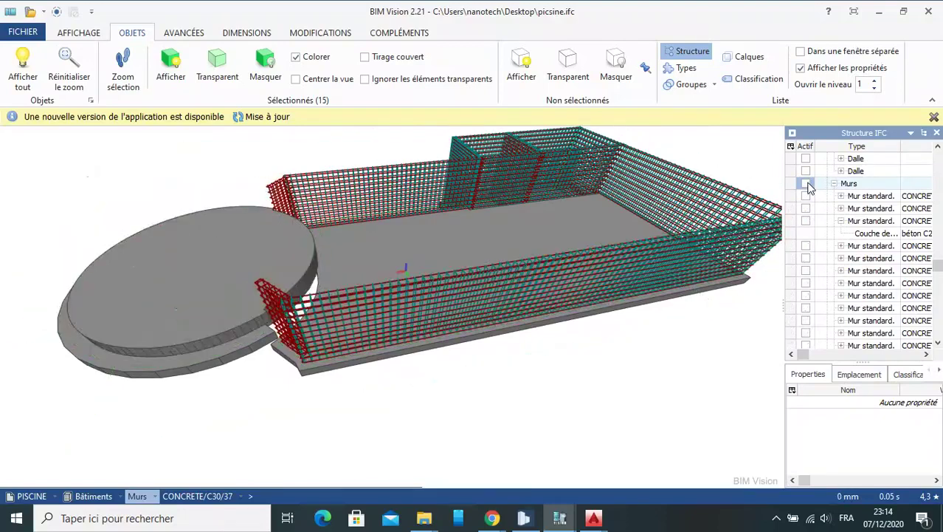
click(806, 183)
click(806, 184)
Orbit and zoom around the exposed rebar cages of the pool
scroll(347, 277, down, 2)
drag(386, 300, 516, 294)
scroll(547, 281, up, 4)
scroll(509, 264, down, 2)
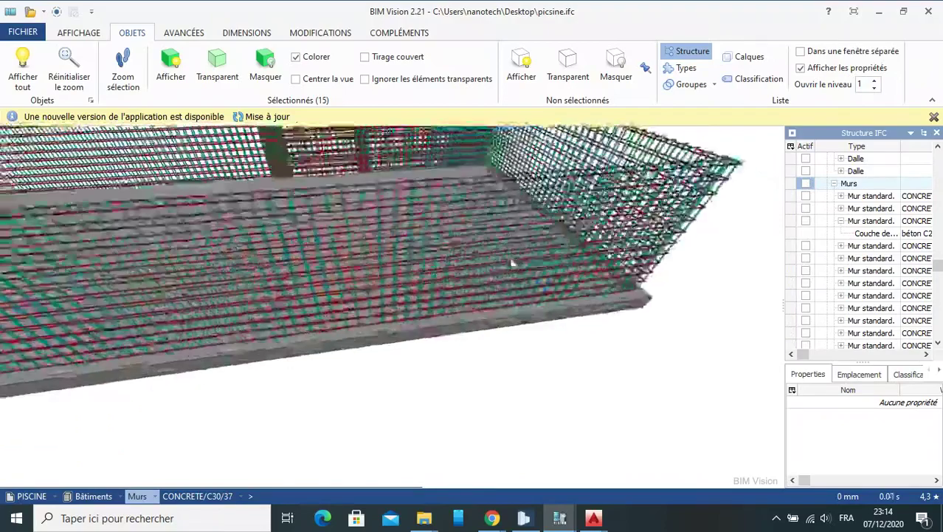
scroll(444, 261, down, 2)
scroll(548, 249, up, 3)
scroll(548, 249, up, 2)
mouse_move(548, 249)
mouse_down()
mouse_move(463, 242)
mouse_move(372, 288)
mouse_up()
scroll(373, 288, down, 3)
scroll(609, 249, up, 2)
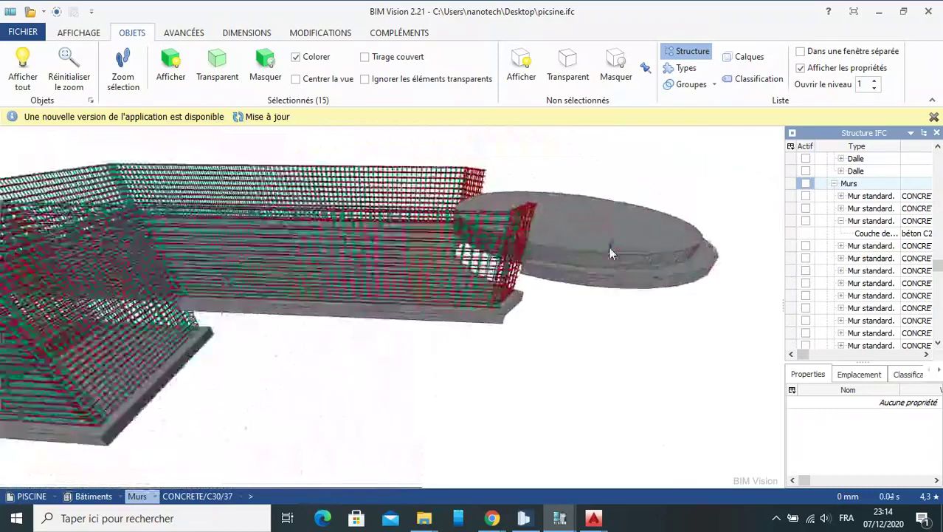
scroll(609, 251, up, 2)
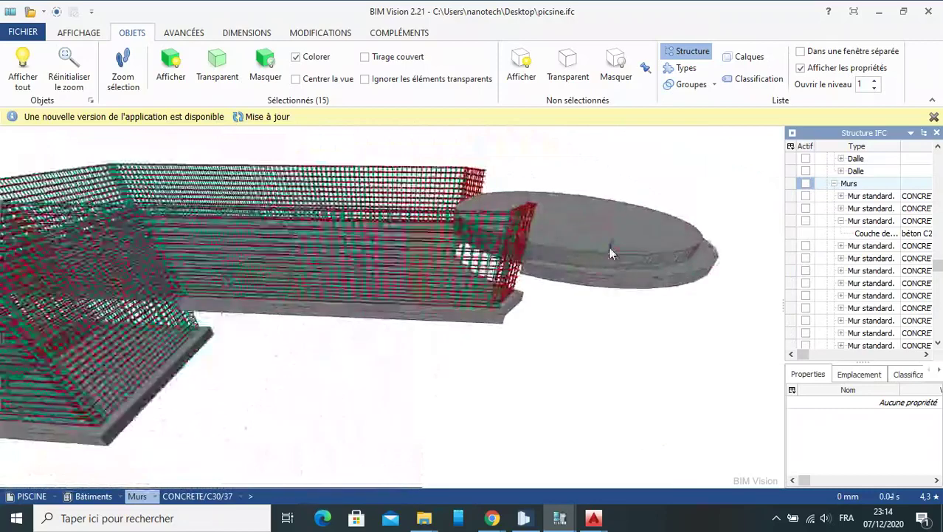
Start adding a cutting plane from the AVANCÉES tools, viewing the pool from above
click(184, 33)
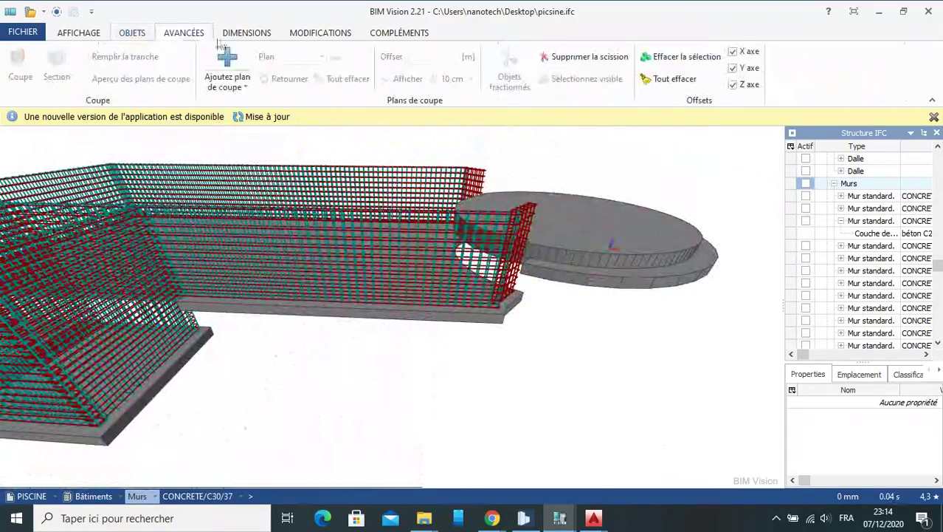
scroll(586, 142, down, 2)
scroll(555, 148, down, 2)
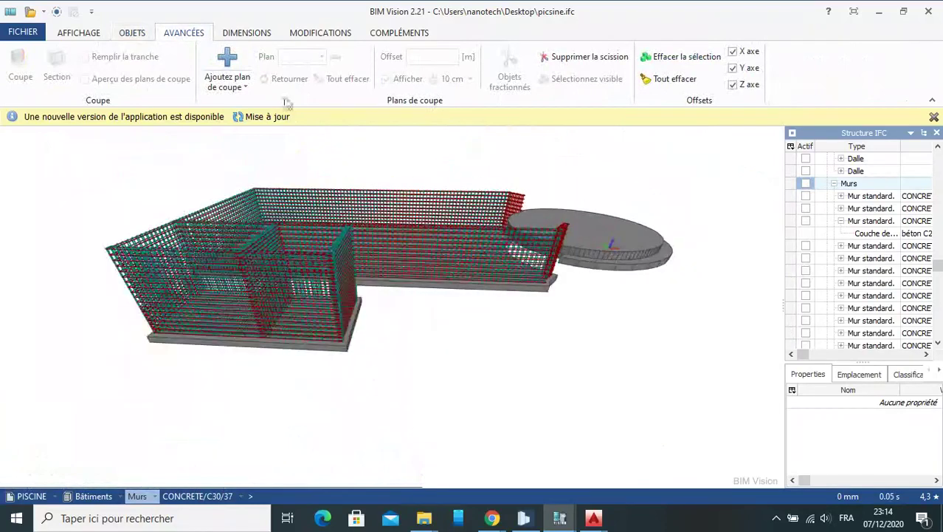
click(227, 65)
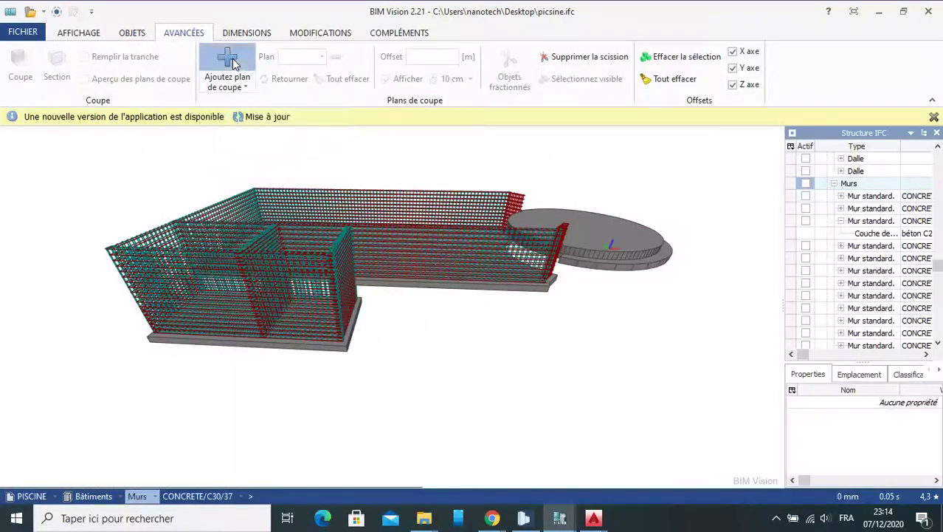
scroll(429, 200, down, 3)
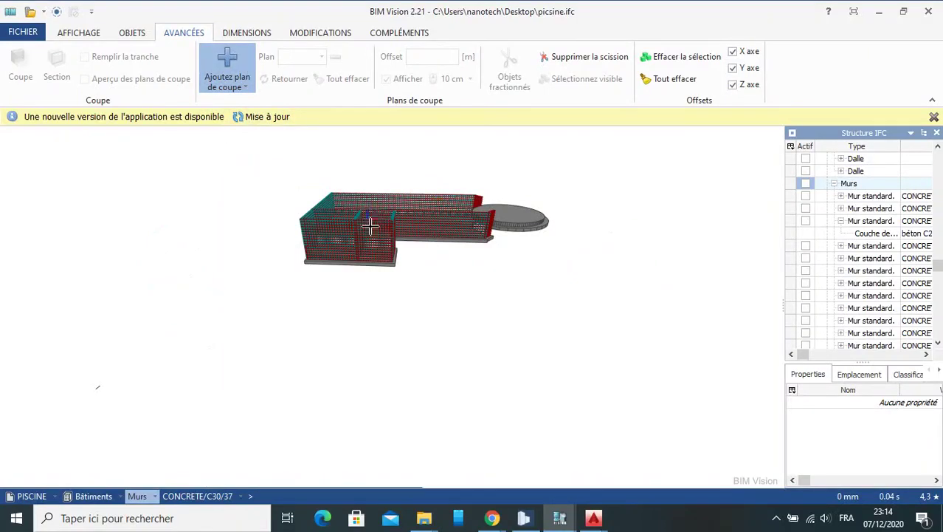
mouse_move(369, 223)
mouse_down()
mouse_move(365, 166)
mouse_move(378, 199)
mouse_move(379, 173)
mouse_move(365, 207)
mouse_up()
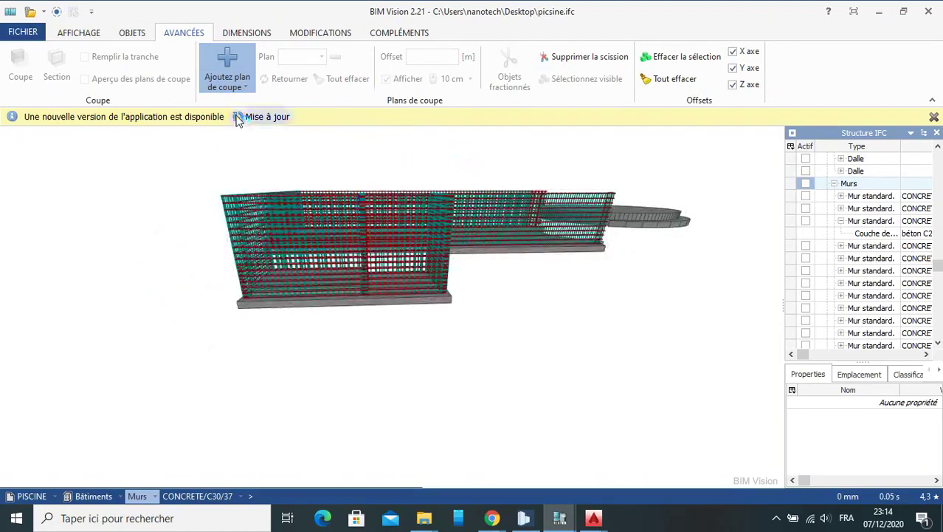
Re-show both Dalle slabs and the Murs group, leaving only the first wall hidden
click(806, 158)
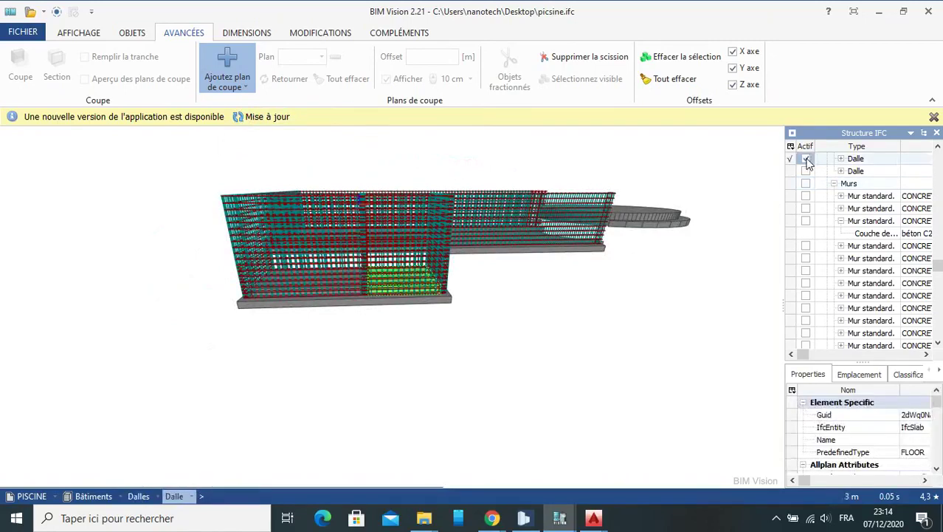
click(806, 170)
click(807, 183)
click(806, 196)
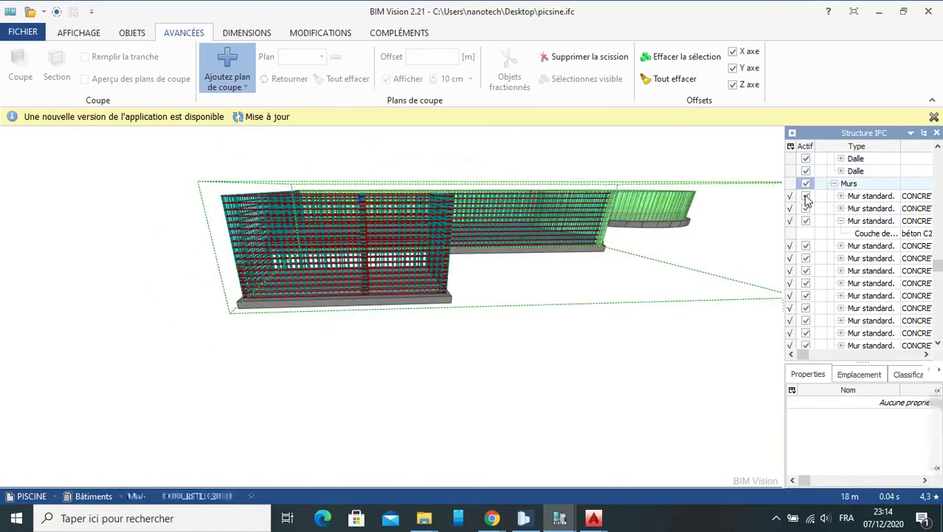
mouse_move(485, 316)
mouse_down()
mouse_move(449, 232)
mouse_move(457, 255)
mouse_move(470, 246)
mouse_up()
scroll(469, 246, up, 3)
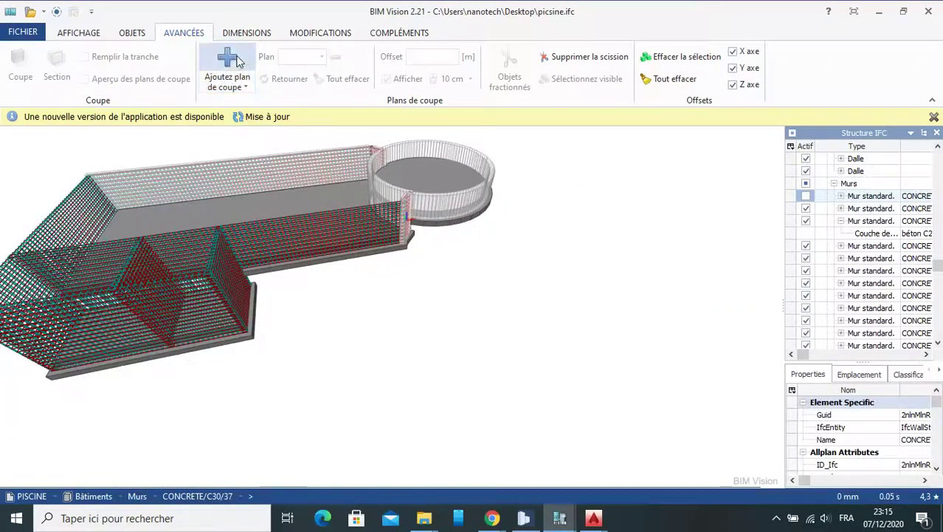
Place section plane A on the round pool edge using Bord placement
click(246, 87)
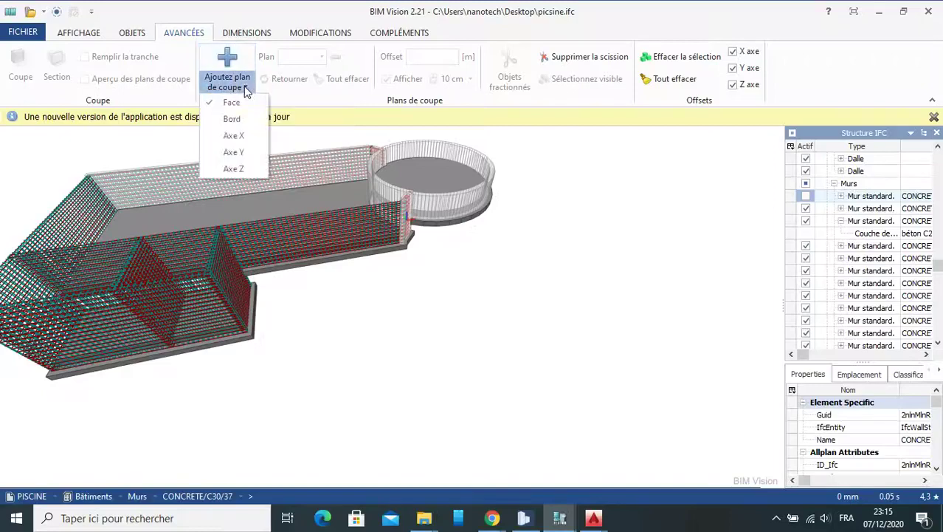
click(247, 123)
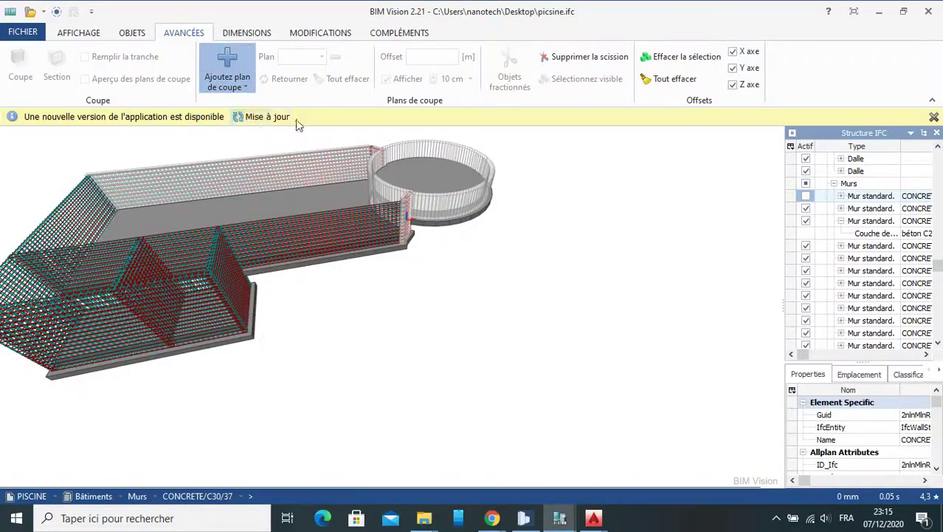
click(415, 168)
drag(460, 197, 462, 194)
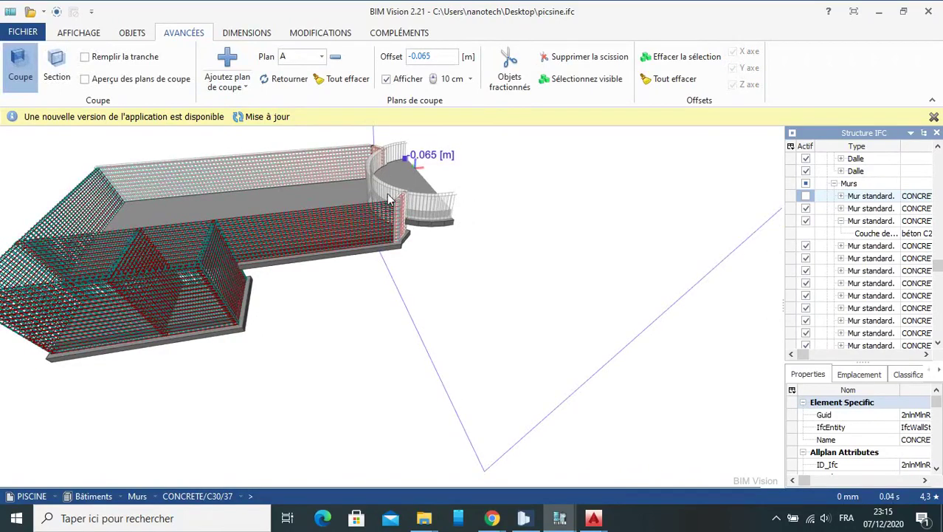
scroll(421, 214, down, 4)
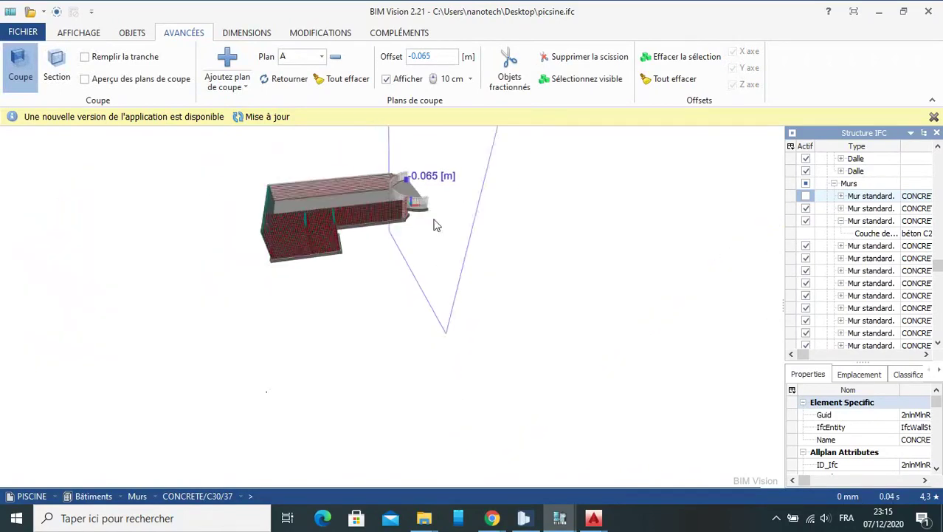
Switch the cutting-plane placement back to Face mode
click(244, 87)
click(235, 101)
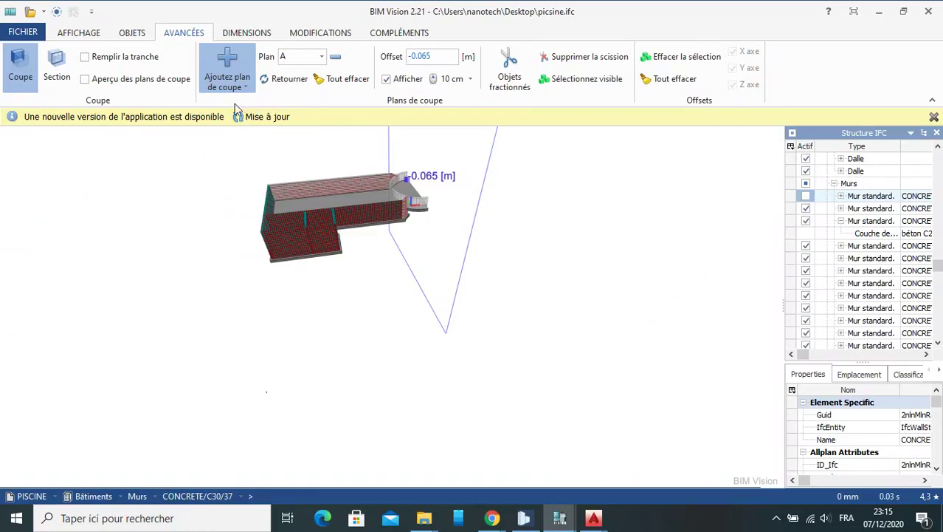
click(244, 87)
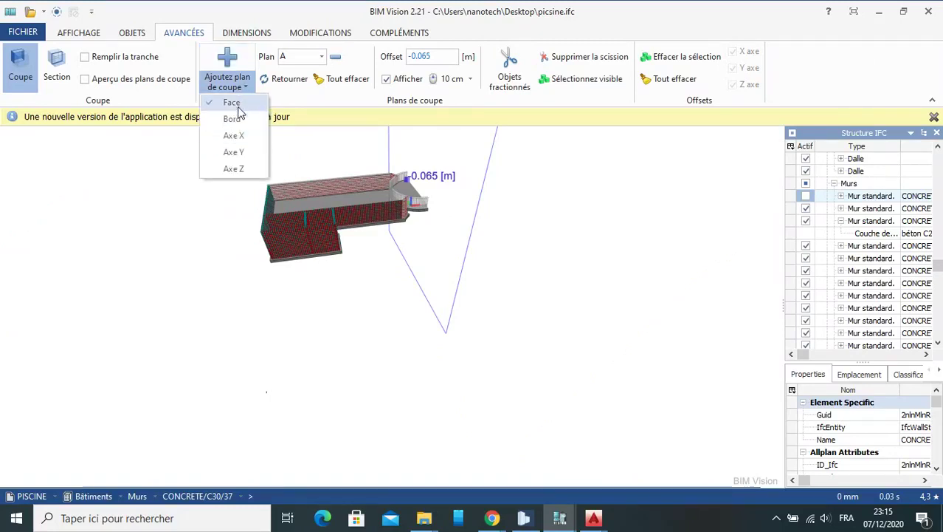
click(236, 103)
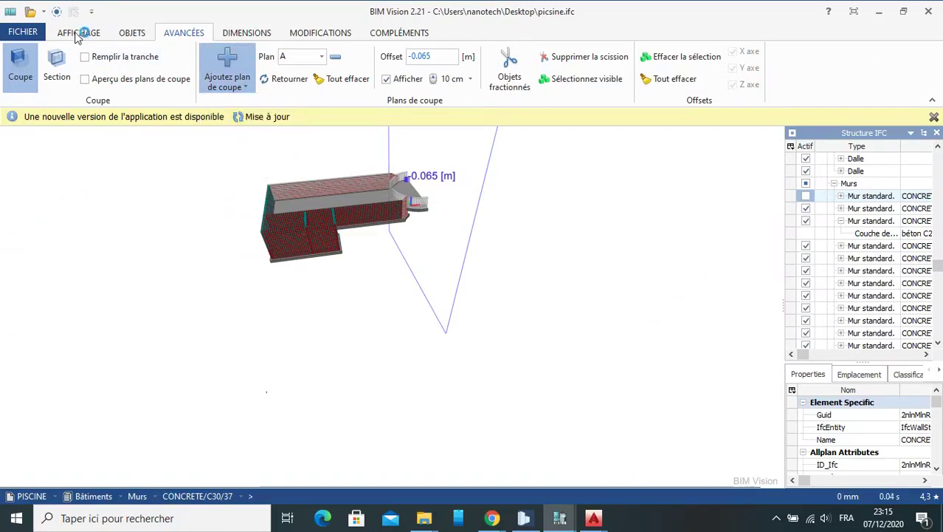
Show the model as an exploded Projections dans l'espace view from the AFFICHAGE tab
click(78, 33)
click(17, 81)
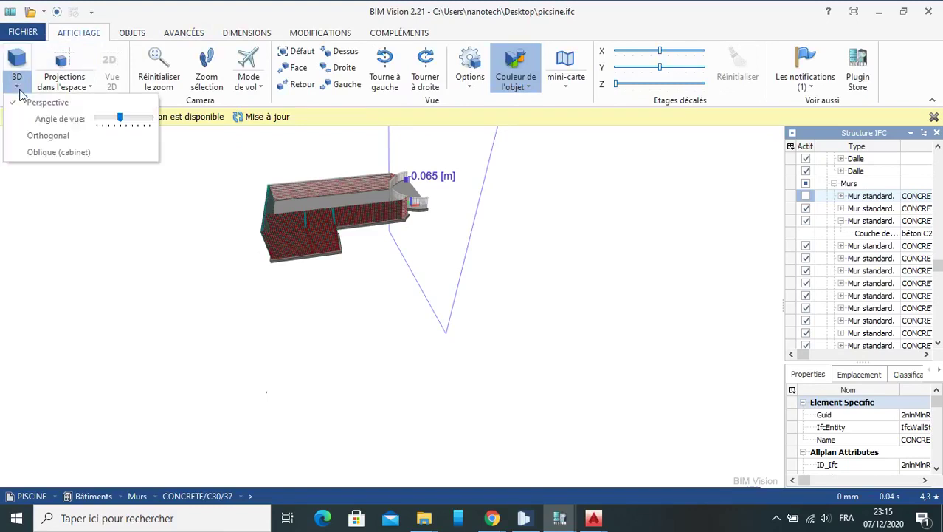
click(64, 67)
click(64, 66)
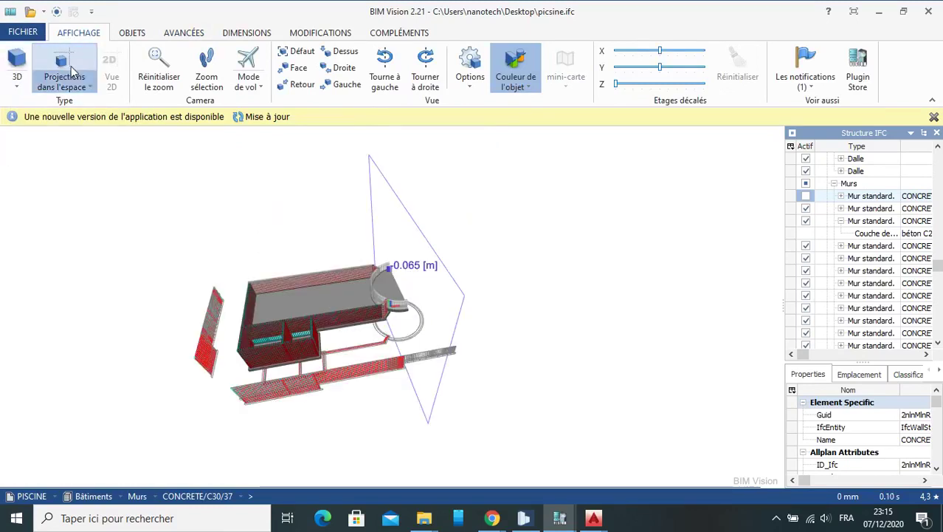
click(74, 68)
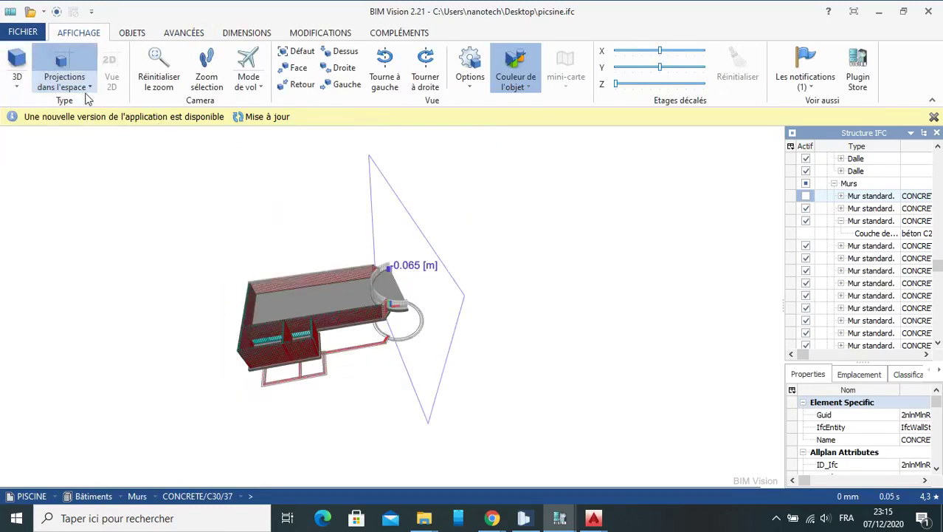
Use Afficher tout on the OBJETS tab to show every hidden element
click(177, 34)
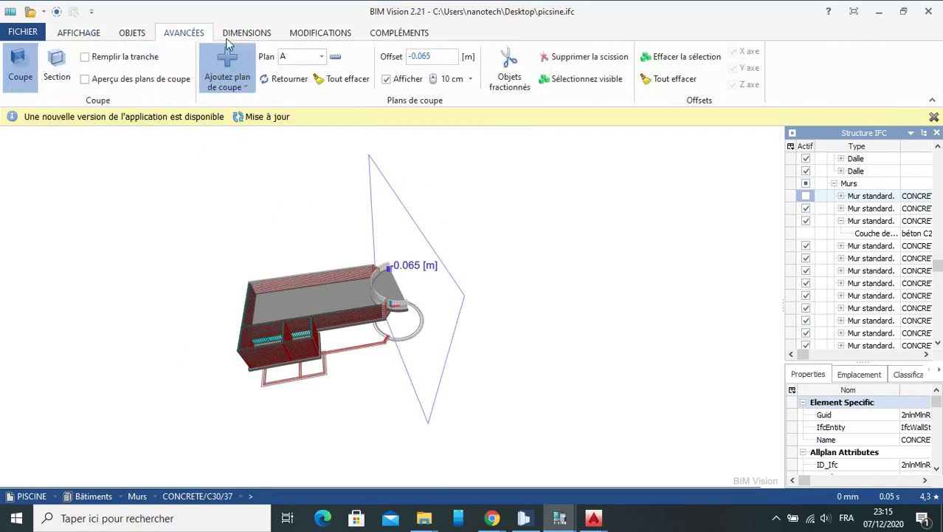
click(233, 37)
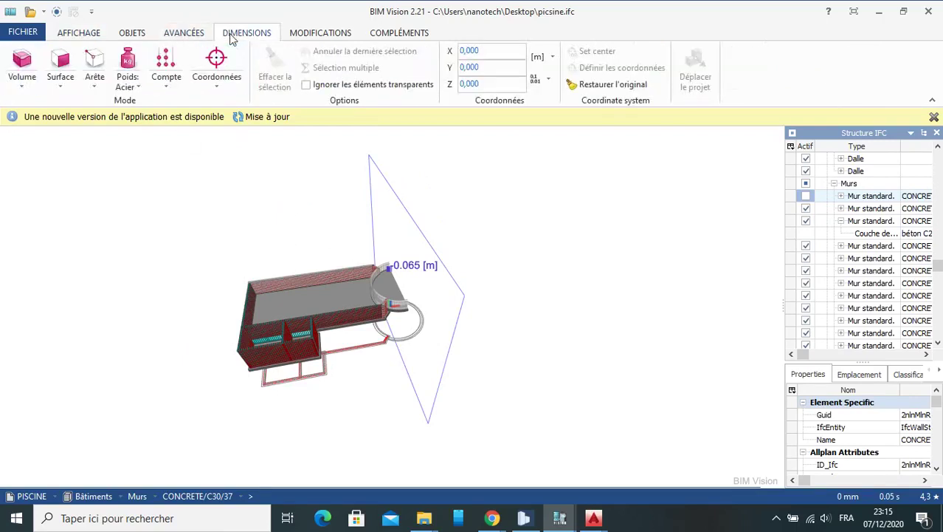
click(130, 34)
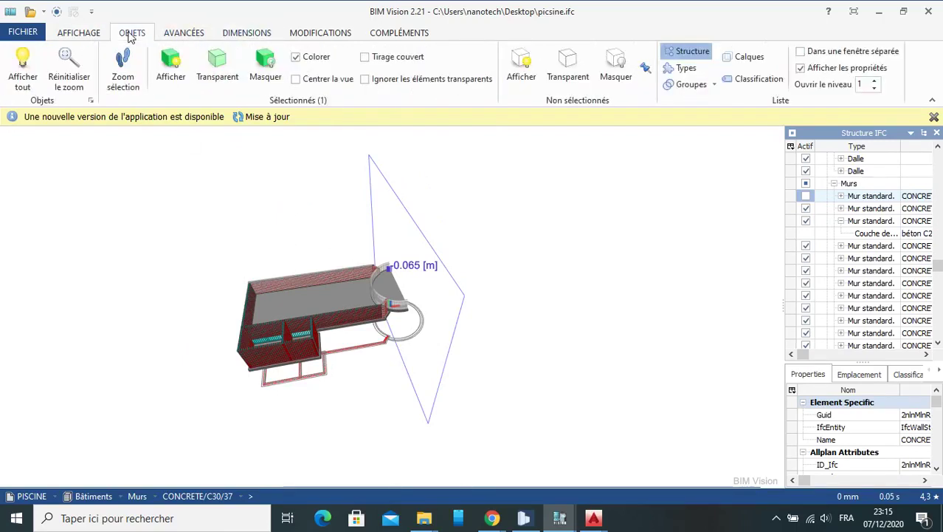
click(23, 70)
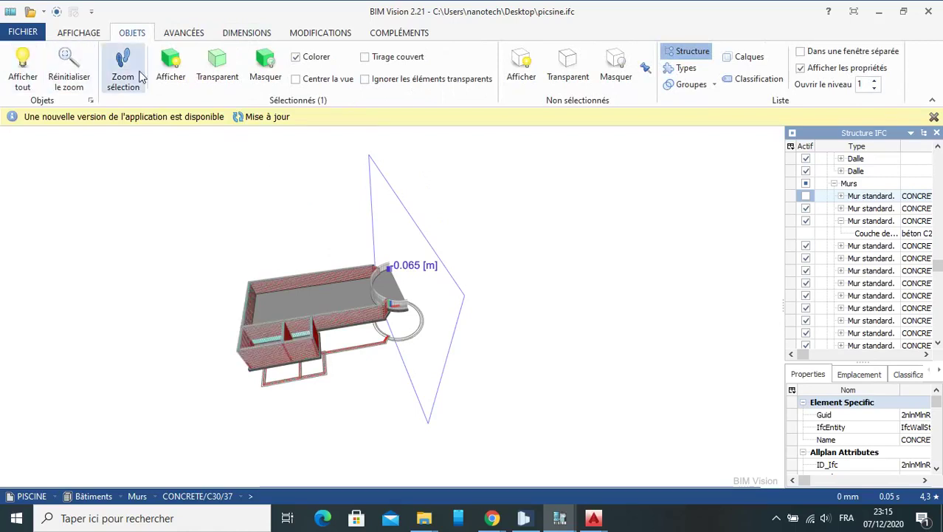
click(184, 34)
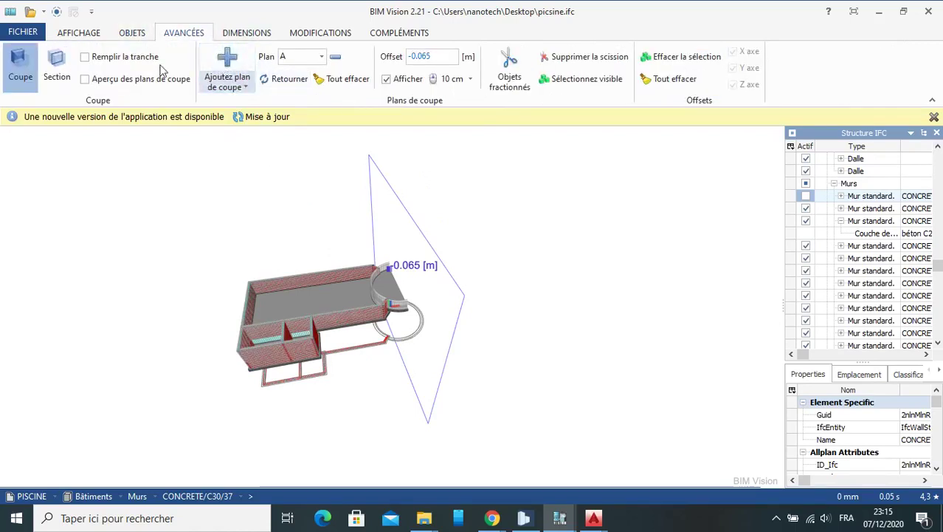
Minimize BIM Vision and Allplan, then select picsine.ifc on the desktop
click(62, 35)
click(131, 33)
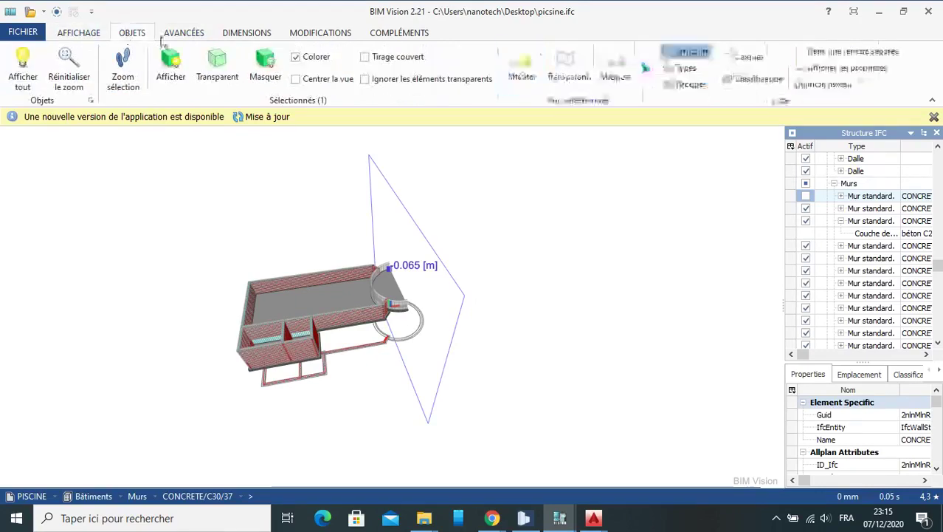
scroll(424, 221, down, 2)
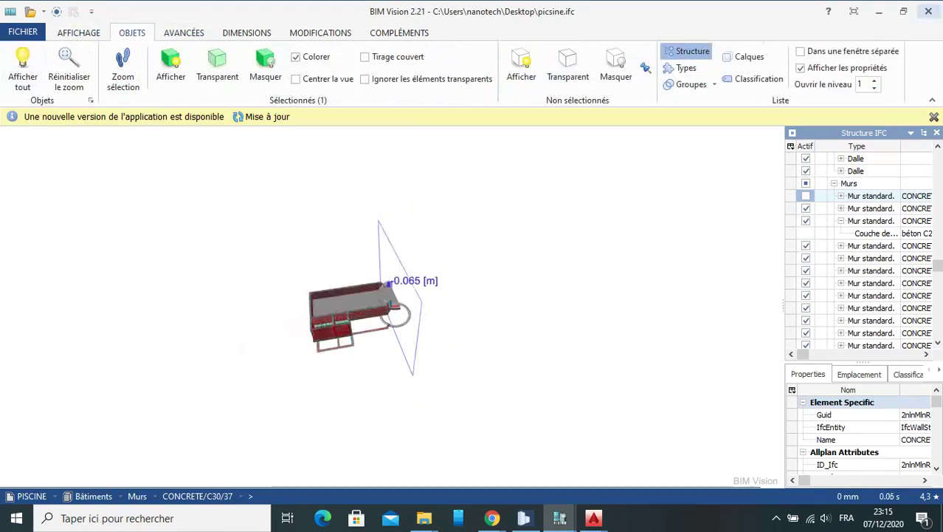
click(930, 16)
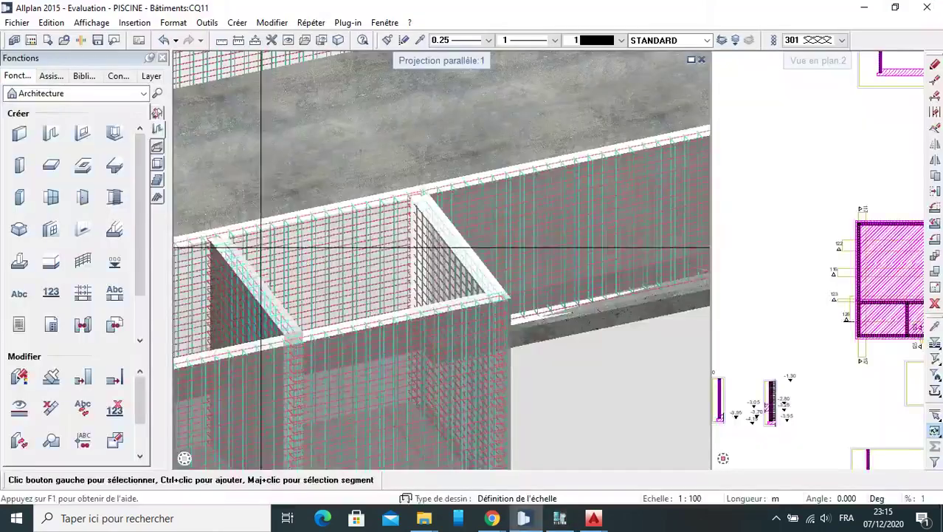
click(849, 6)
click(33, 449)
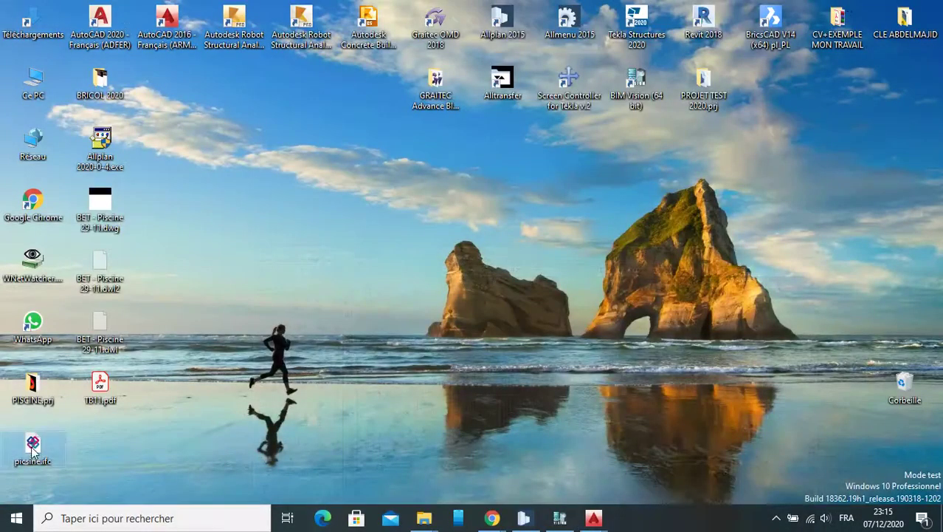
Open picsine.ifc in DDS-CAD Viewer accepting colour inversion, then close BIM Vision
double_click(32, 449)
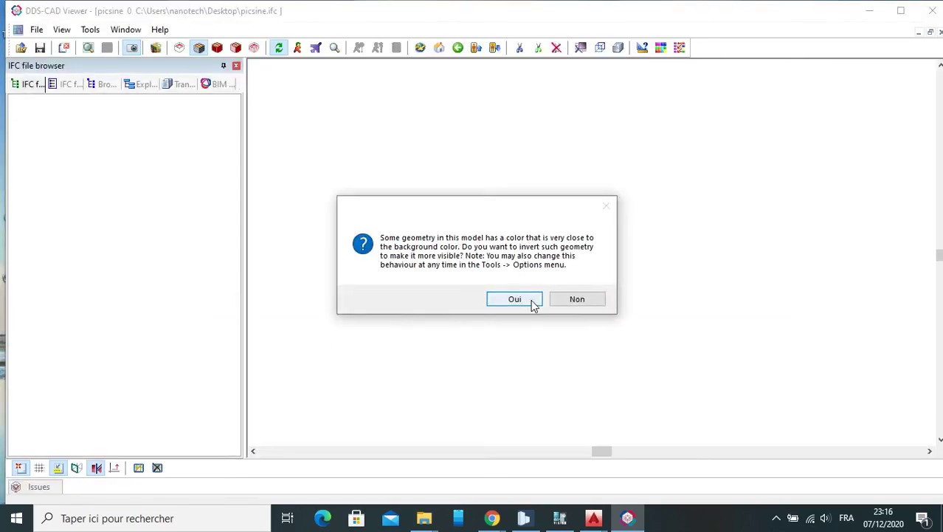
click(530, 299)
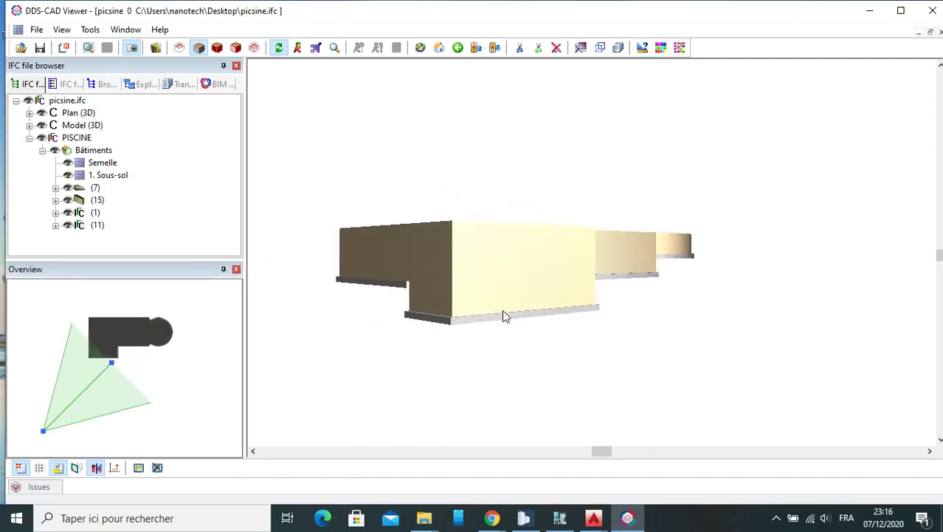
click(561, 520)
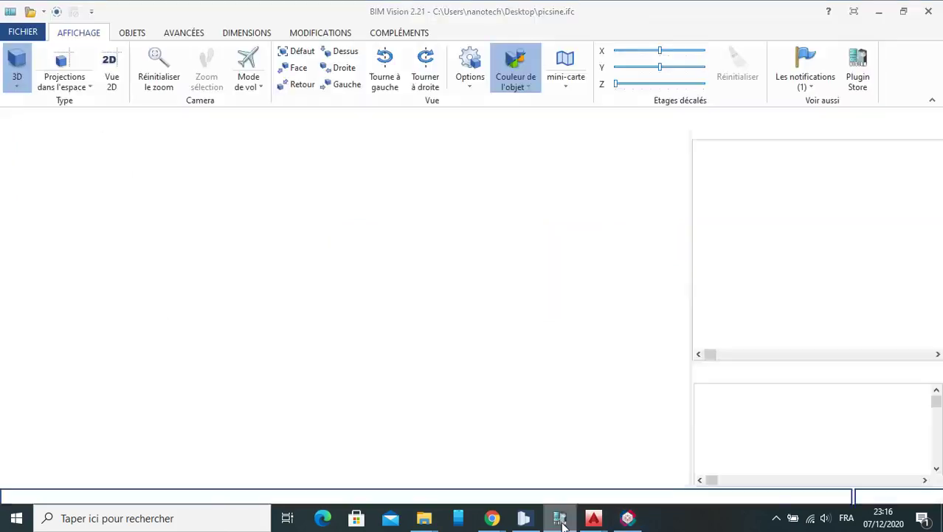
click(931, 12)
Minimize DDS-CAD Viewer and open TB11.pdf from the desktop in Acrobat Reader
click(870, 12)
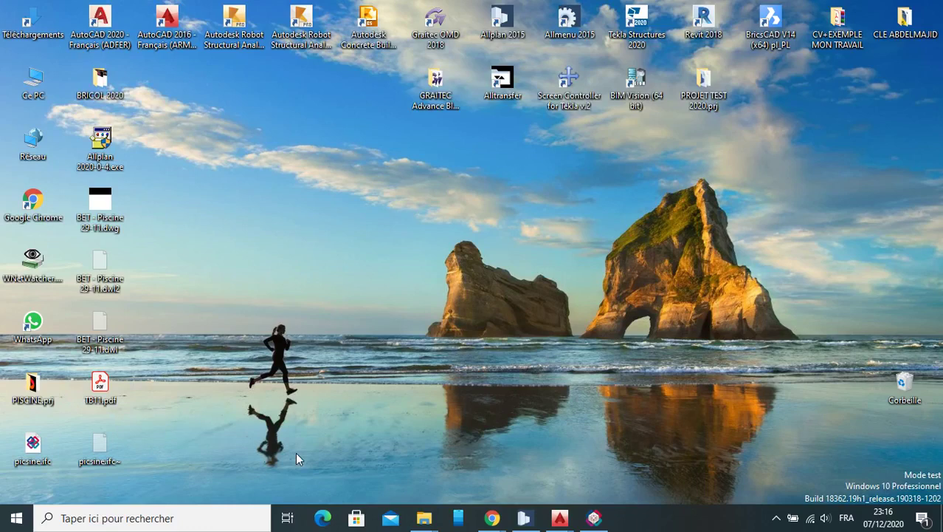
double_click(96, 384)
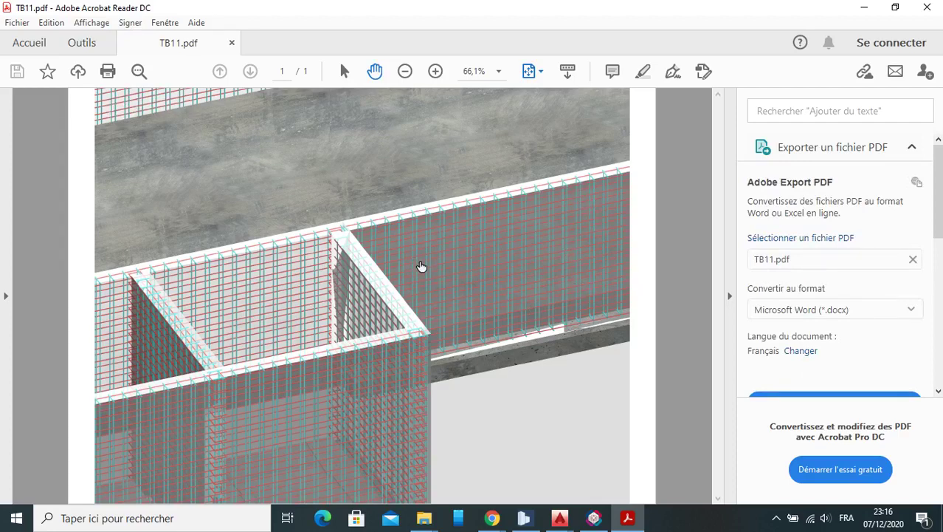
Trust TB11.pdf's 3D content once and rotate the pool model into full view
click(414, 261)
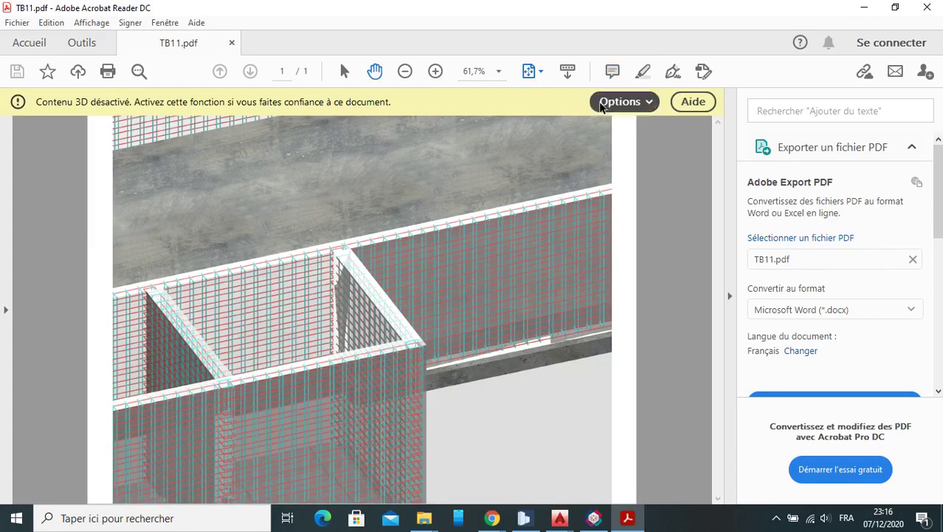
click(620, 102)
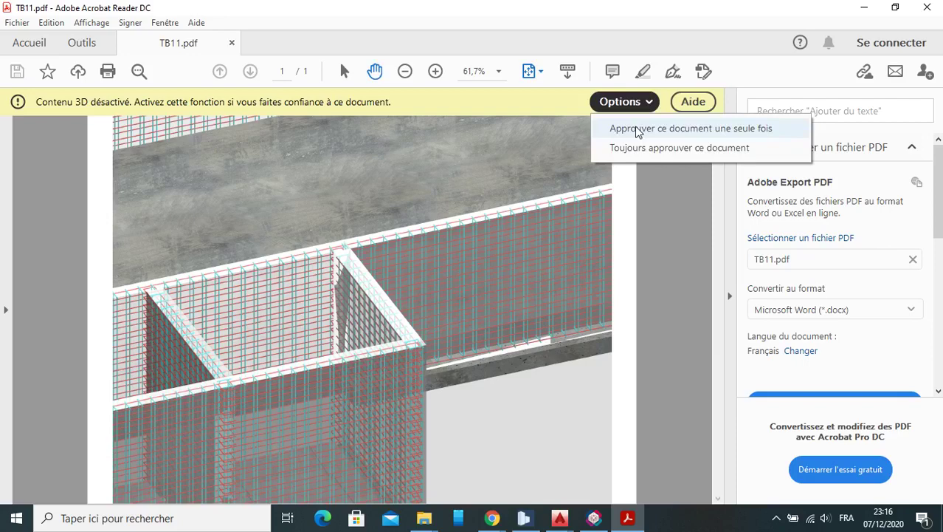
click(636, 131)
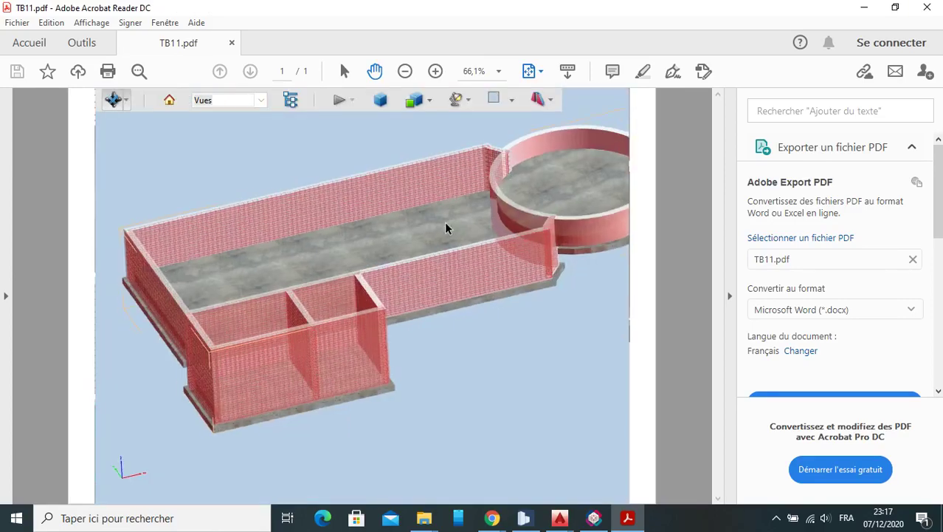
mouse_move(446, 228)
mouse_down()
mouse_move(508, 237)
mouse_move(494, 177)
mouse_move(432, 231)
mouse_move(569, 211)
mouse_move(507, 240)
mouse_move(395, 241)
mouse_move(339, 289)
mouse_move(385, 232)
mouse_move(386, 259)
mouse_up()
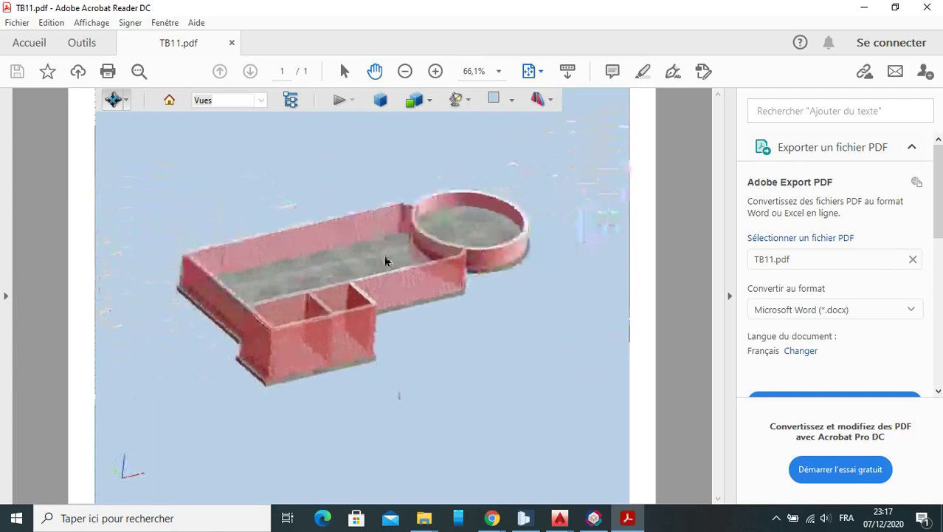
Show and then hide the cross-section cut, orbiting the pool to a side view
click(551, 104)
click(583, 129)
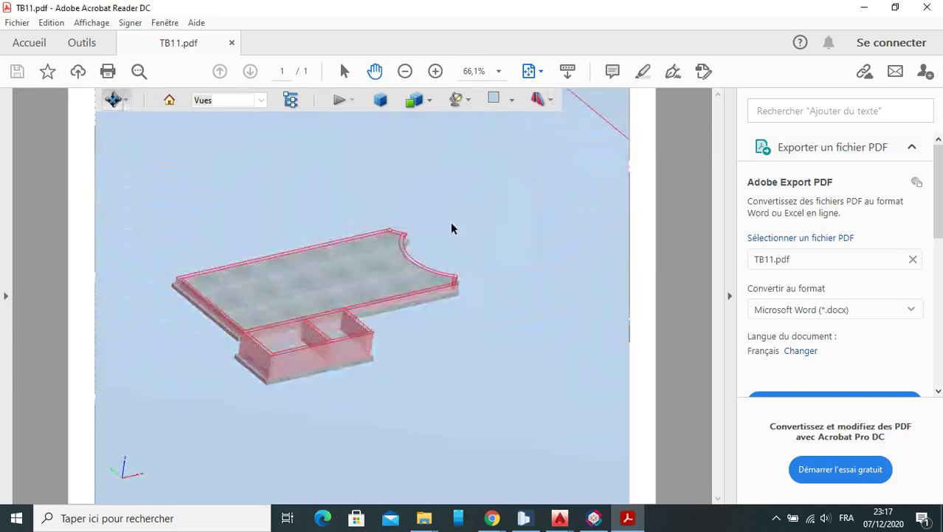
click(551, 101)
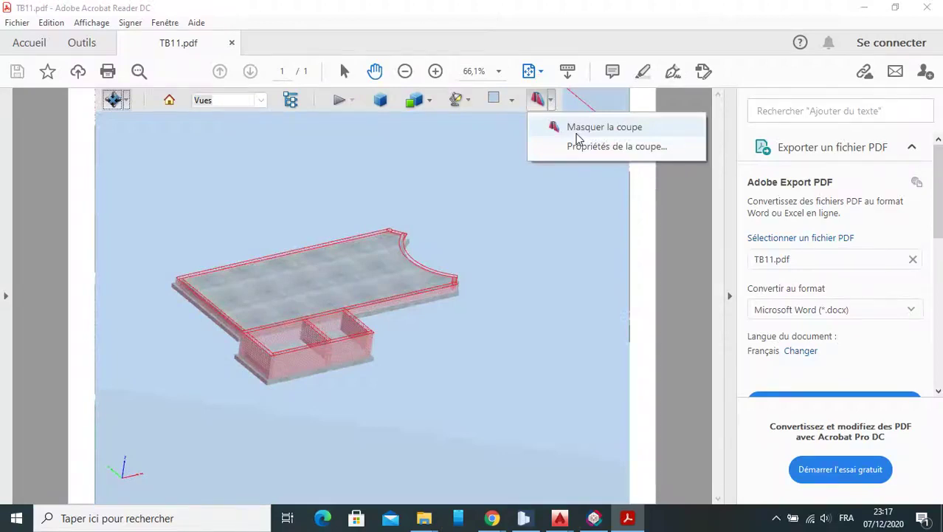
click(578, 133)
mouse_move(441, 251)
mouse_down()
mouse_move(422, 256)
mouse_move(483, 251)
mouse_move(453, 196)
mouse_move(326, 330)
mouse_move(474, 326)
mouse_move(293, 367)
mouse_up()
scroll(293, 367, up, 2)
scroll(383, 338, down, 2)
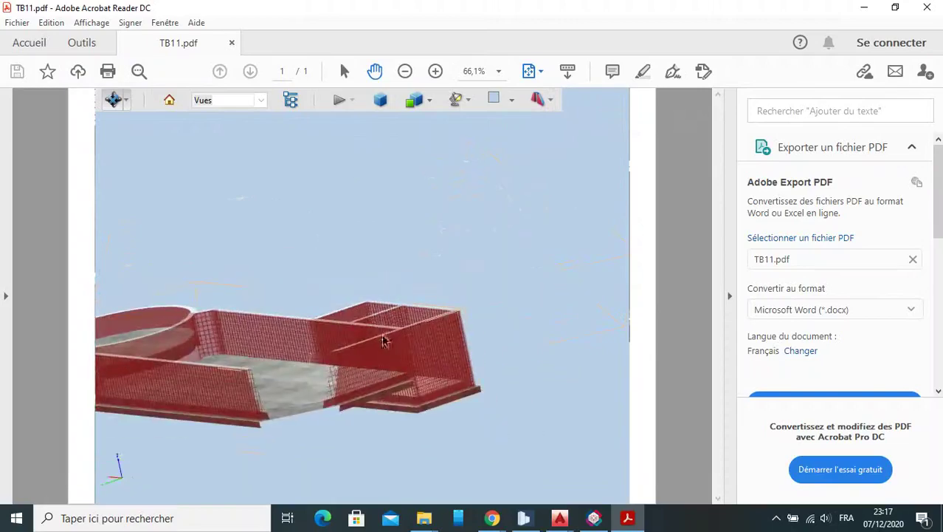
click(552, 104)
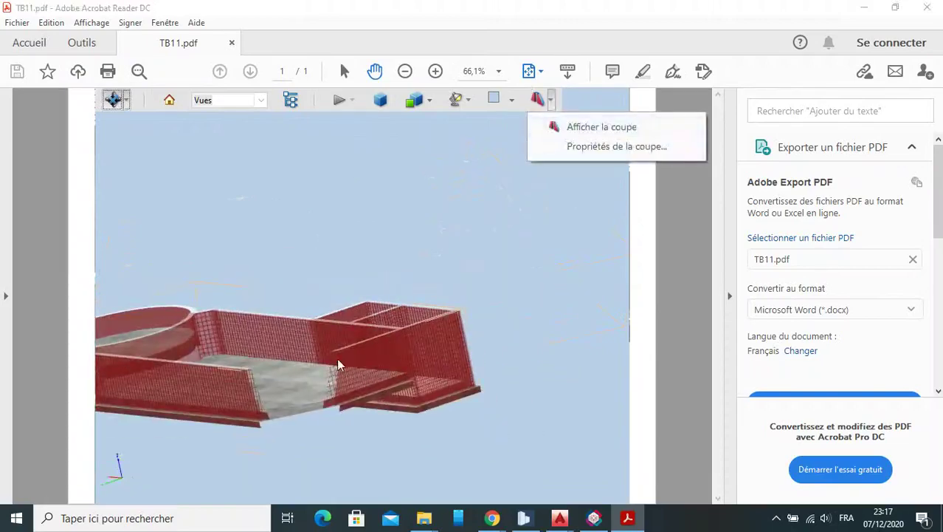
mouse_move(337, 361)
mouse_down()
mouse_move(366, 365)
mouse_move(466, 166)
mouse_up()
Set the 3D render mode to Filaire solide and orbit to a low side view
click(512, 102)
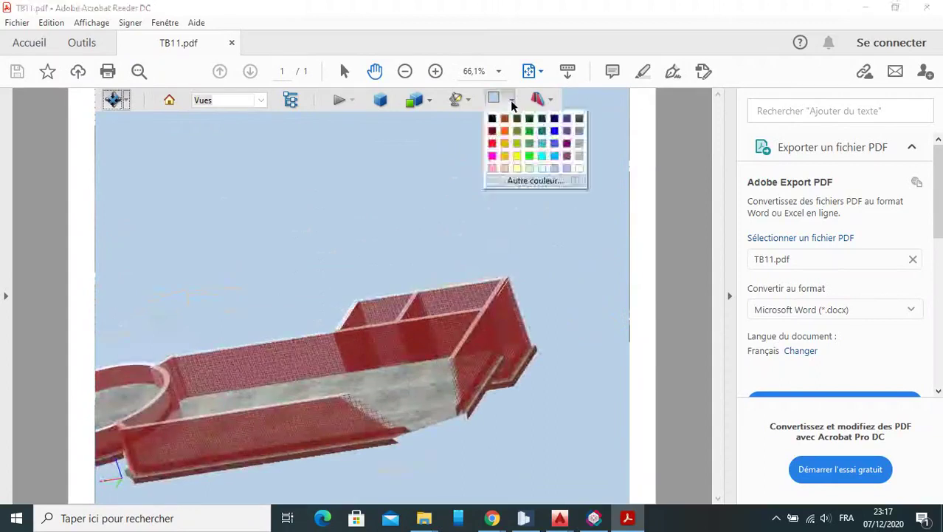
click(428, 102)
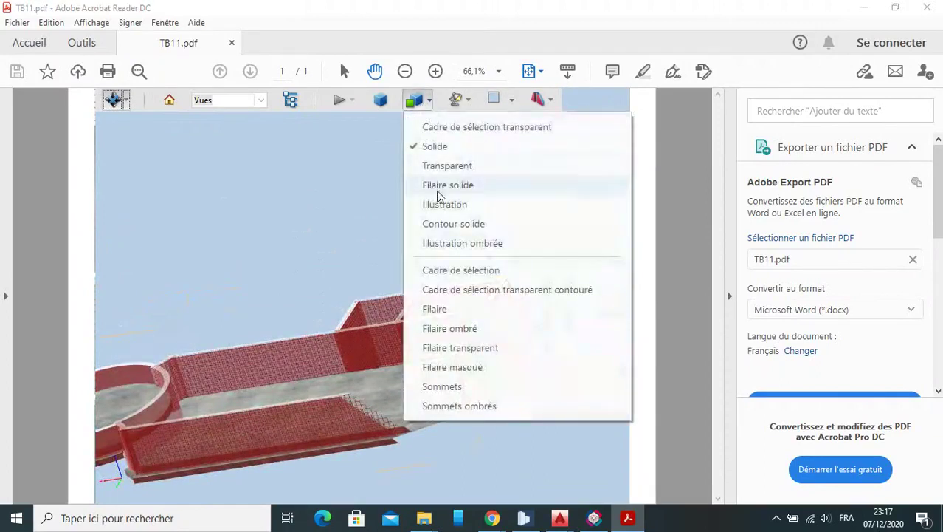
click(443, 185)
mouse_move(363, 298)
mouse_down()
mouse_move(394, 297)
mouse_move(320, 299)
mouse_move(429, 299)
mouse_move(467, 359)
mouse_move(490, 343)
mouse_move(505, 237)
mouse_move(247, 461)
mouse_move(280, 432)
mouse_move(264, 446)
mouse_move(253, 415)
mouse_up()
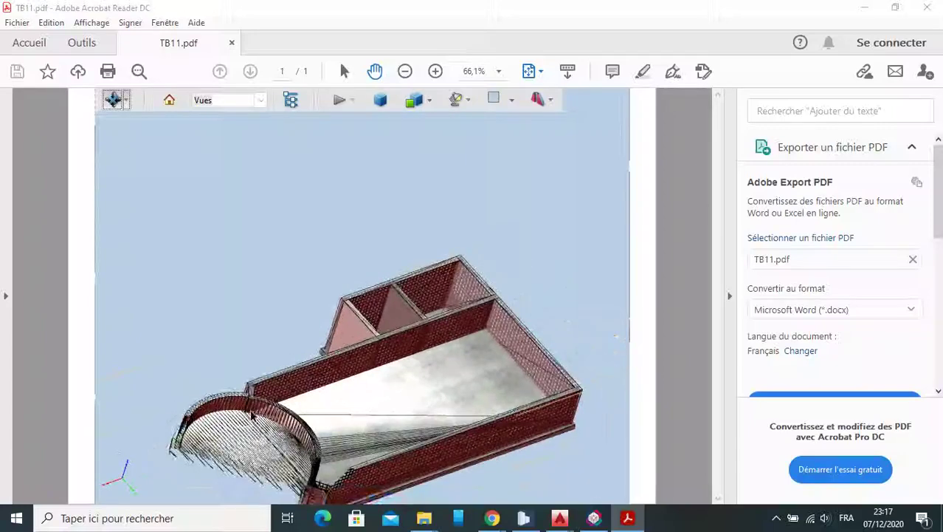
mouse_move(336, 405)
mouse_down()
mouse_move(320, 400)
mouse_move(326, 379)
mouse_move(371, 396)
mouse_move(309, 374)
mouse_move(306, 362)
mouse_up()
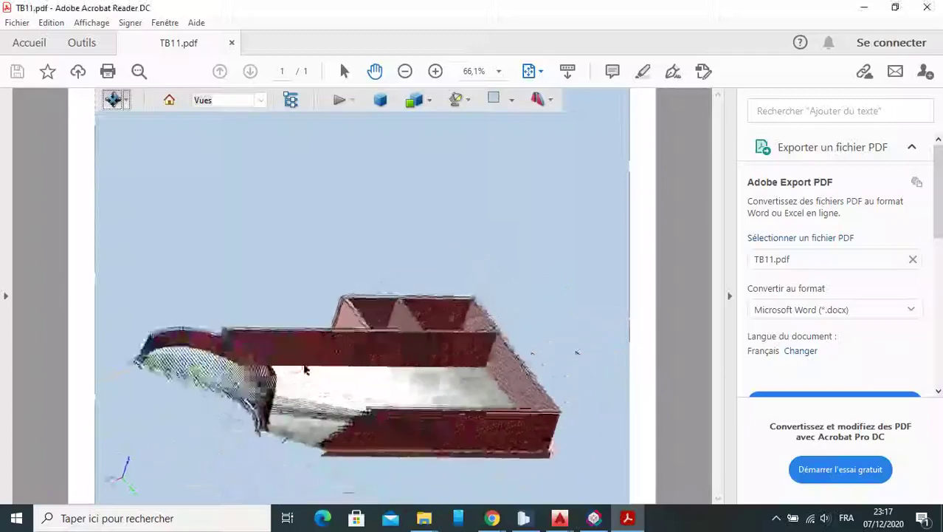
Open and close the Propriétés de la coupe panel
click(554, 103)
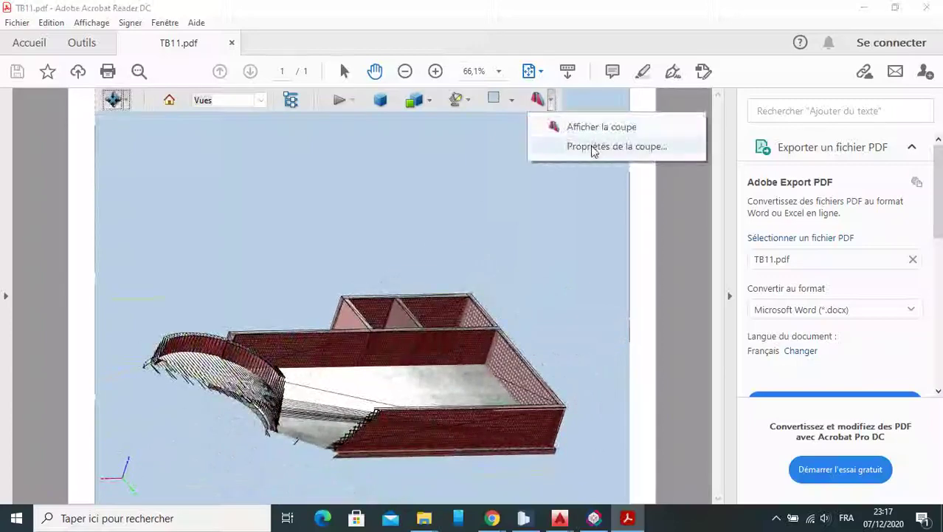
click(595, 146)
click(645, 62)
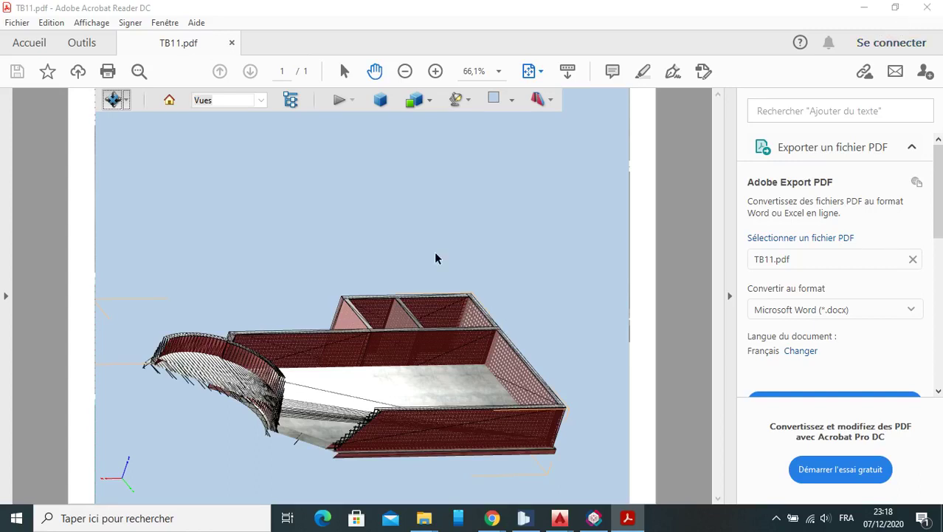
Close Acrobat Reader and restore DDS-CAD Viewer from the taskbar
click(927, 8)
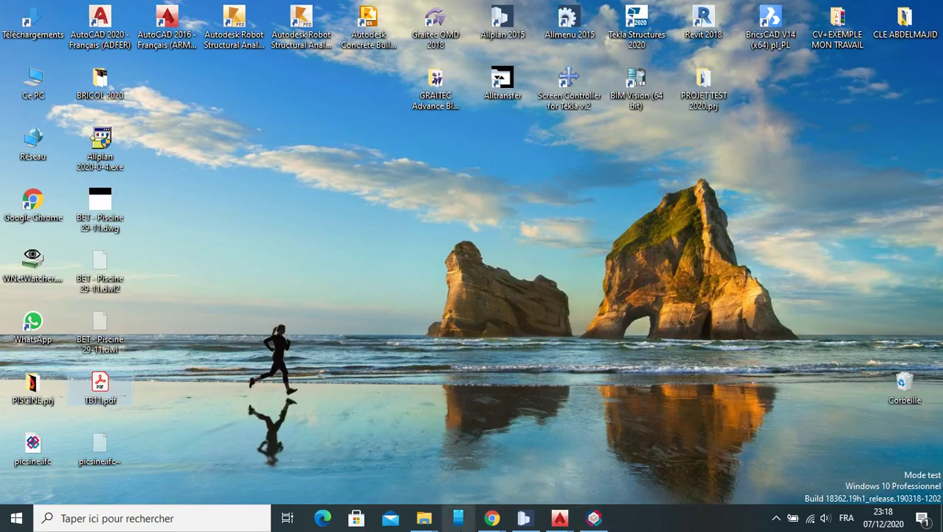
click(594, 518)
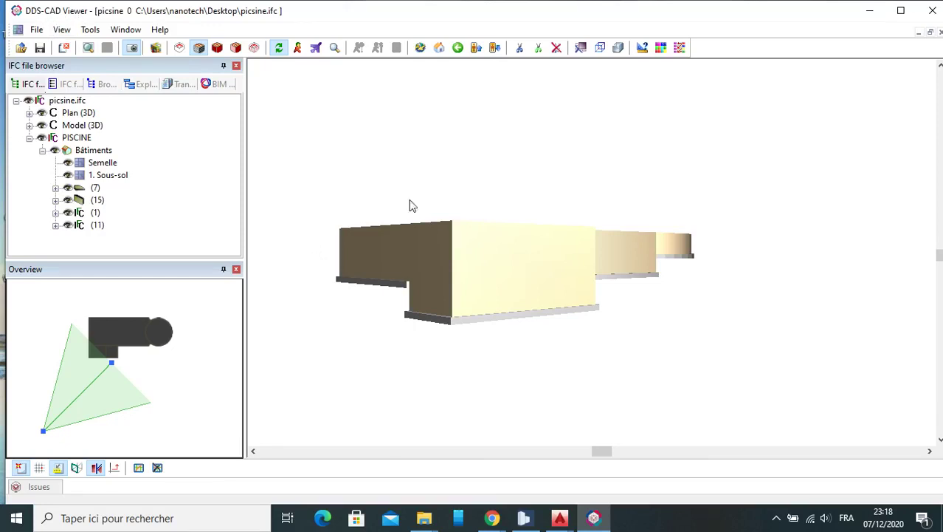
Orbit and zoom the picsine.ifc model to a side elevation showing the rectangular basins and round pool
middle_drag(541, 262, 694, 246)
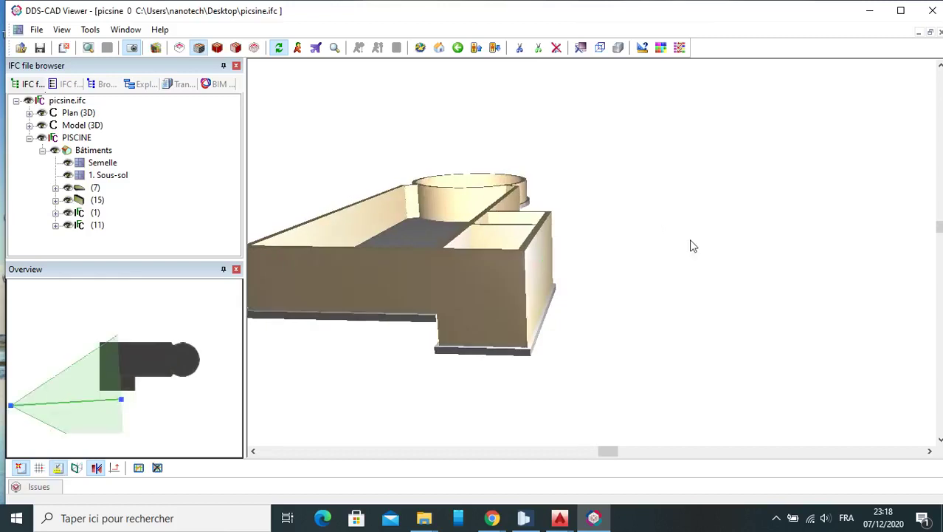
scroll(559, 272, down, 3)
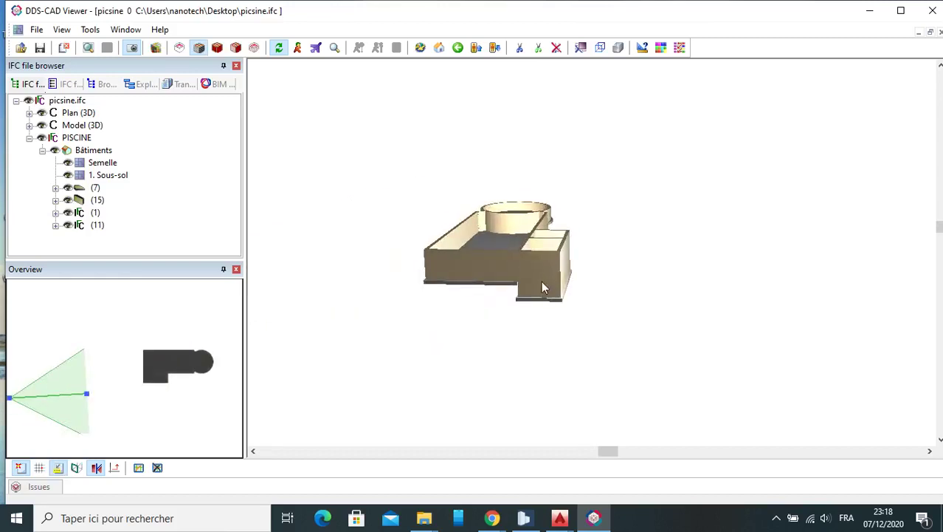
mouse_move(541, 281)
middle_down()
mouse_move(580, 252)
mouse_move(611, 295)
middle_up()
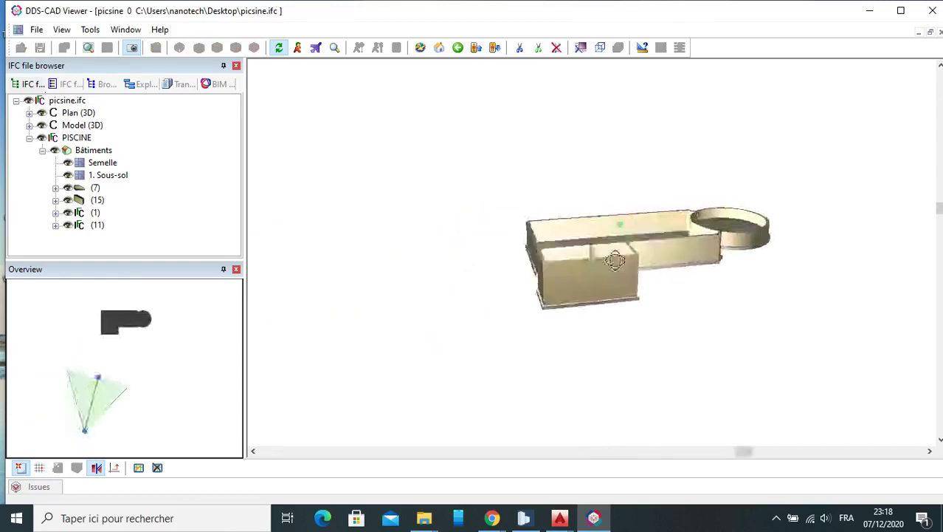
scroll(606, 266, up, 3)
scroll(540, 222, down, 2)
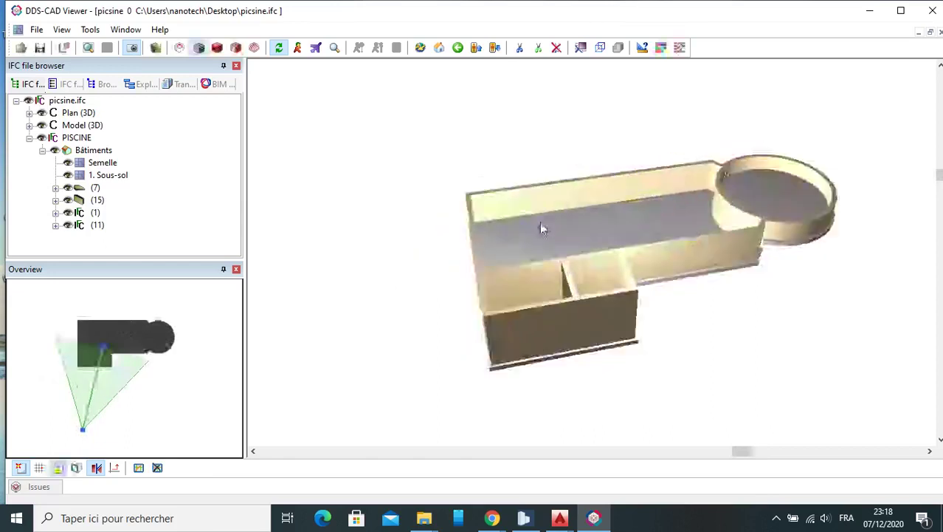
scroll(540, 223, down, 2)
mouse_move(540, 223)
middle_down()
mouse_move(639, 249)
mouse_move(583, 282)
middle_up()
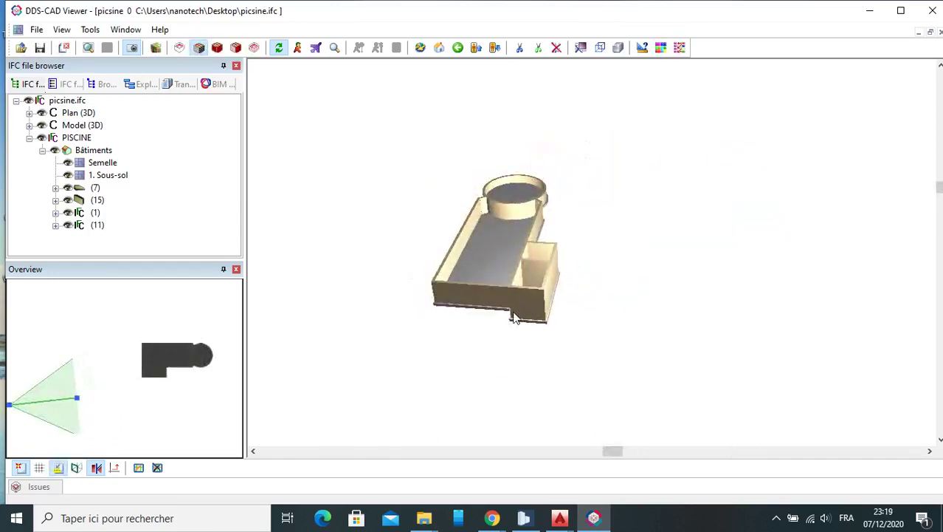
middle_drag(503, 296, 477, 298)
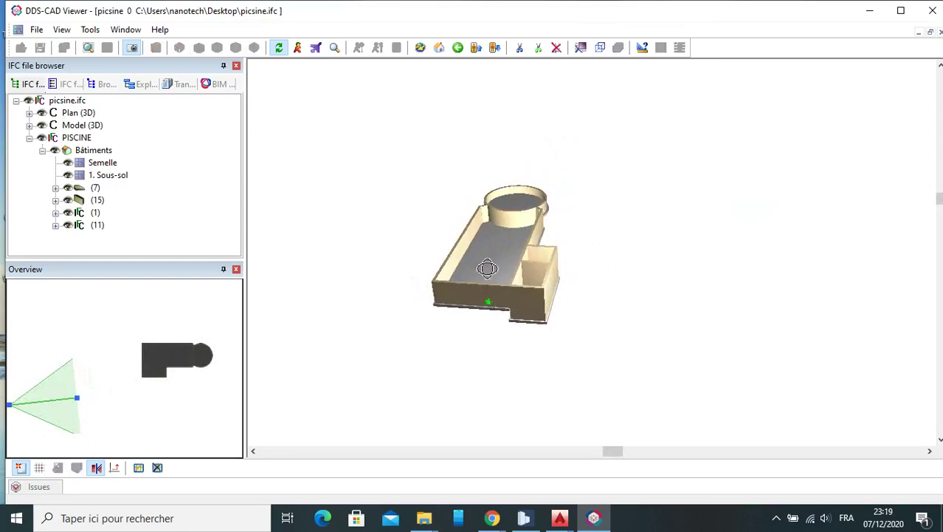
scroll(477, 297, up, 3)
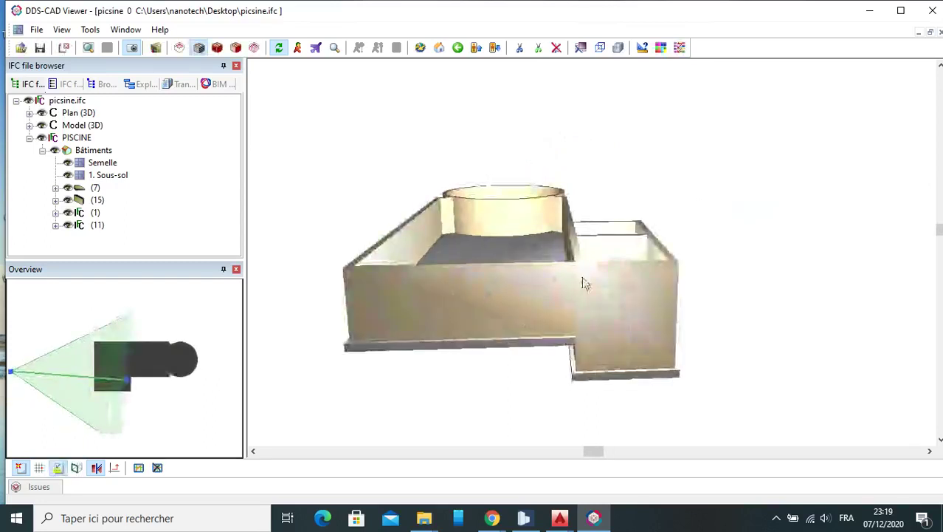
mouse_move(584, 279)
middle_down()
mouse_move(555, 286)
mouse_move(685, 311)
mouse_move(678, 320)
middle_up()
scroll(622, 282, down, 2)
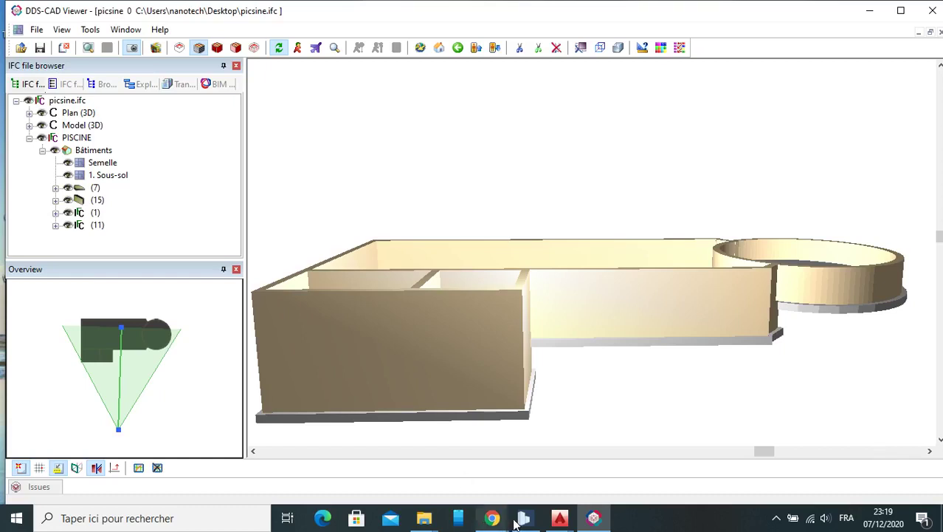
mouse_move(491, 518)
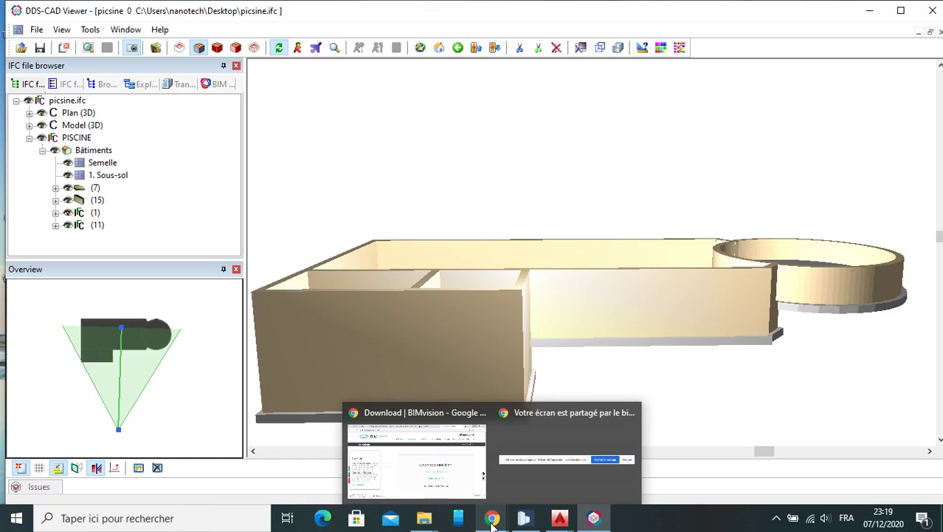
Switch to Chrome and search Google for 'dds cad viewer'
click(492, 519)
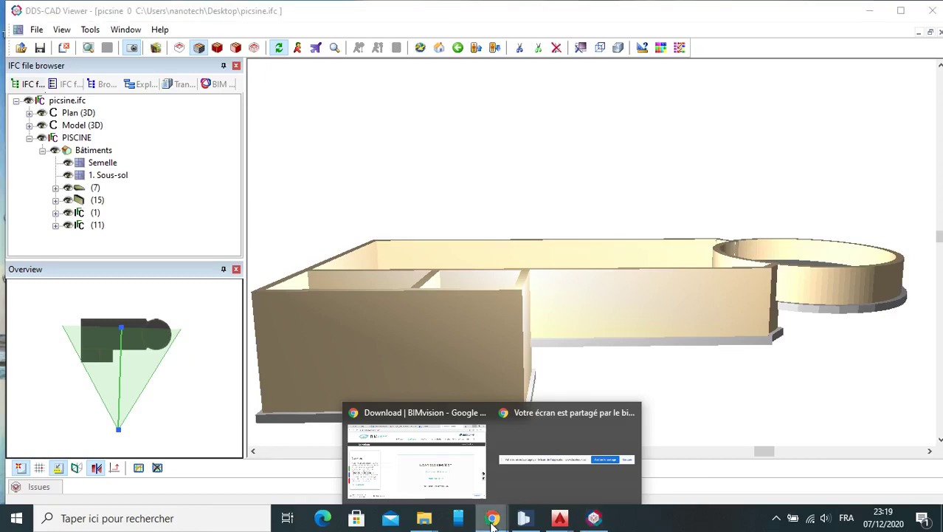
click(453, 470)
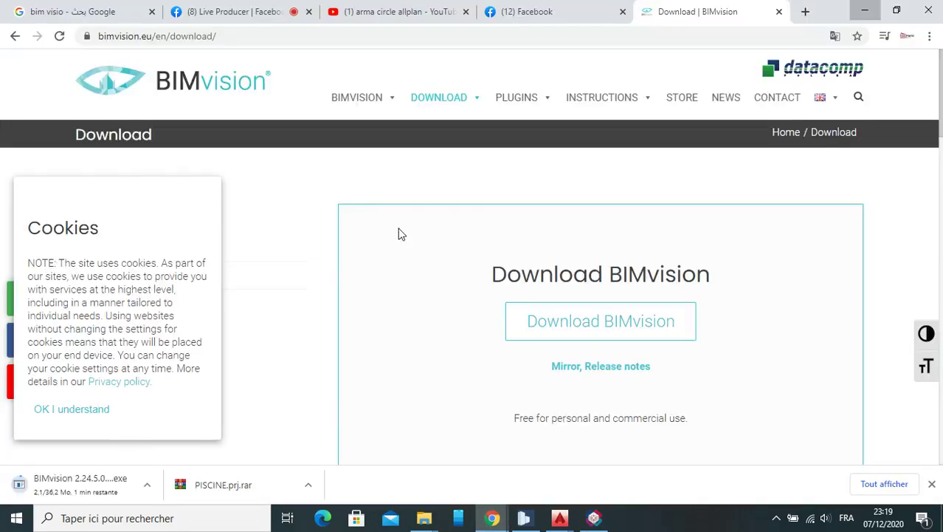
click(16, 35)
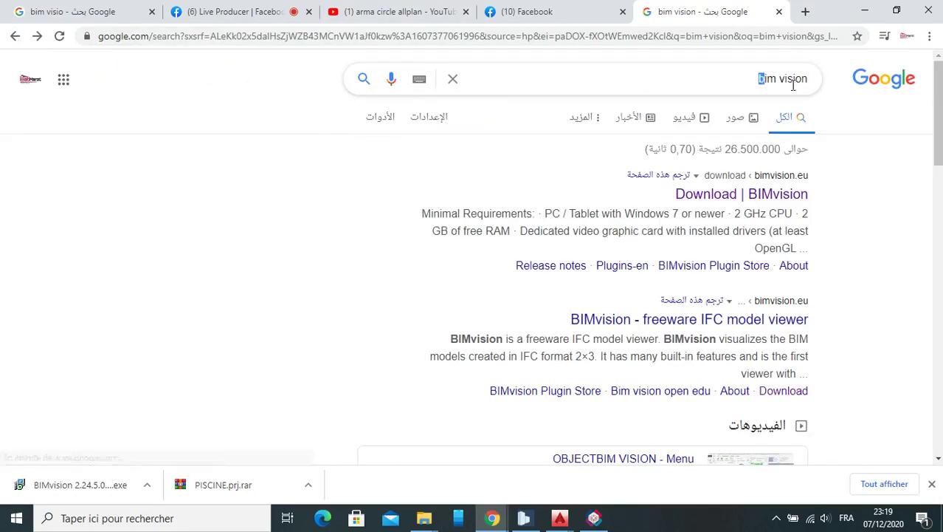
drag(761, 79, 864, 102)
text(dd)
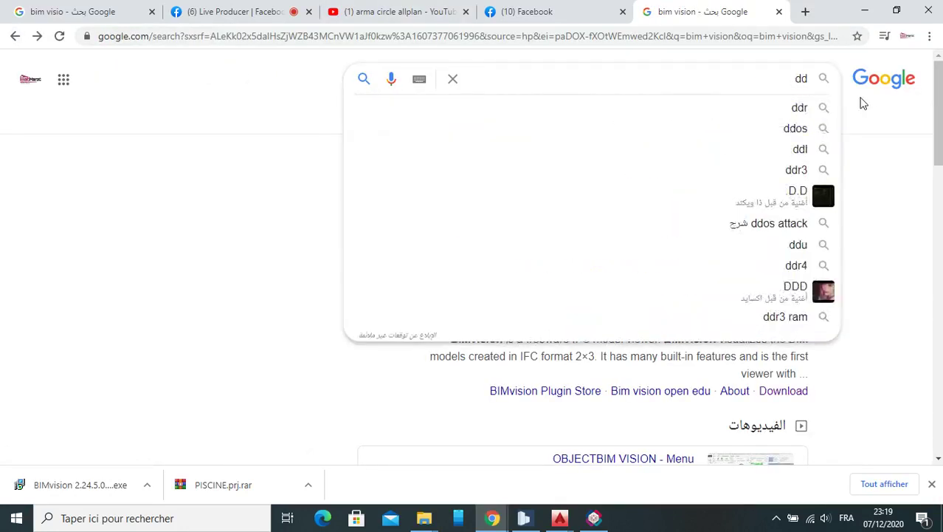
text(s ca)
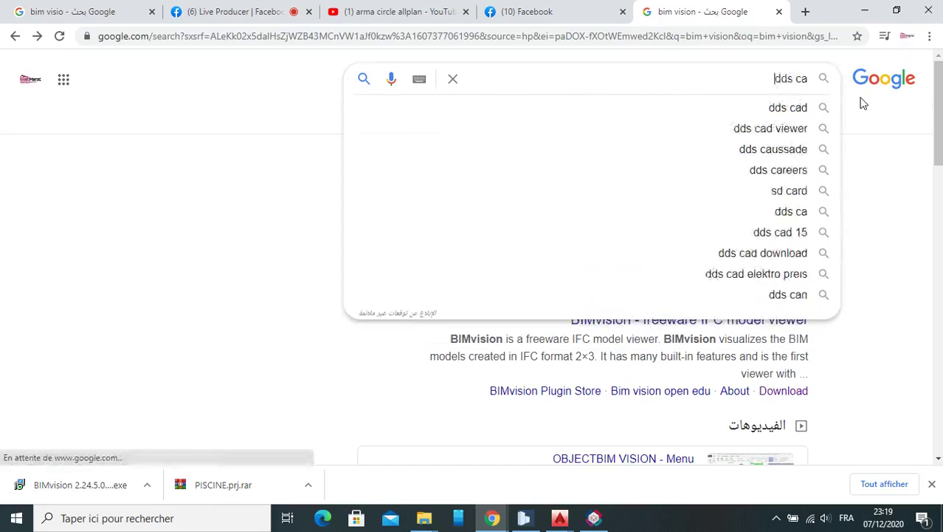
click(767, 128)
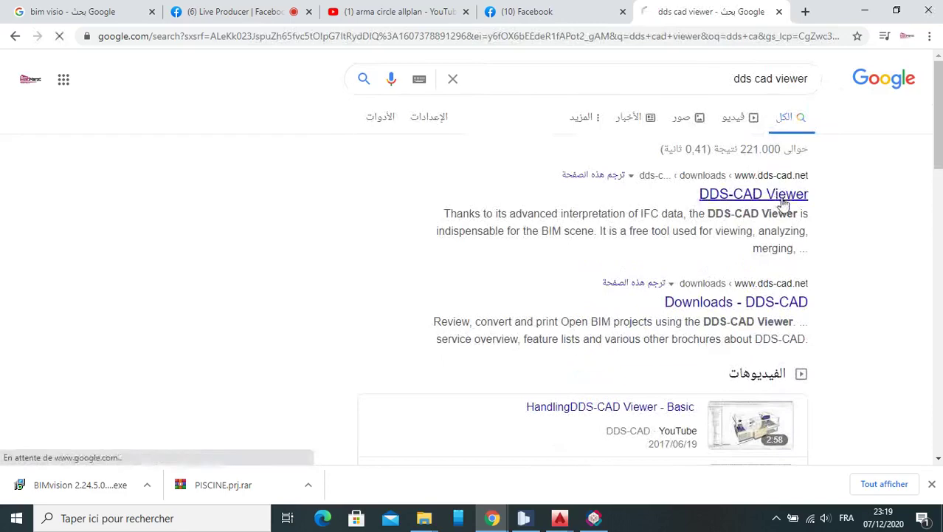
Open the DDS-CAD Viewer download page on dds-cad.net and allow all cookies
click(771, 195)
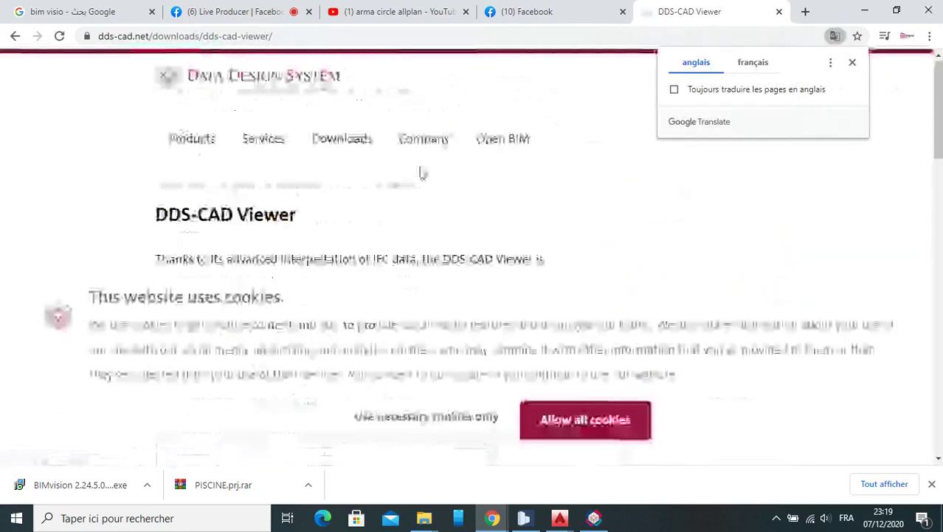
click(362, 155)
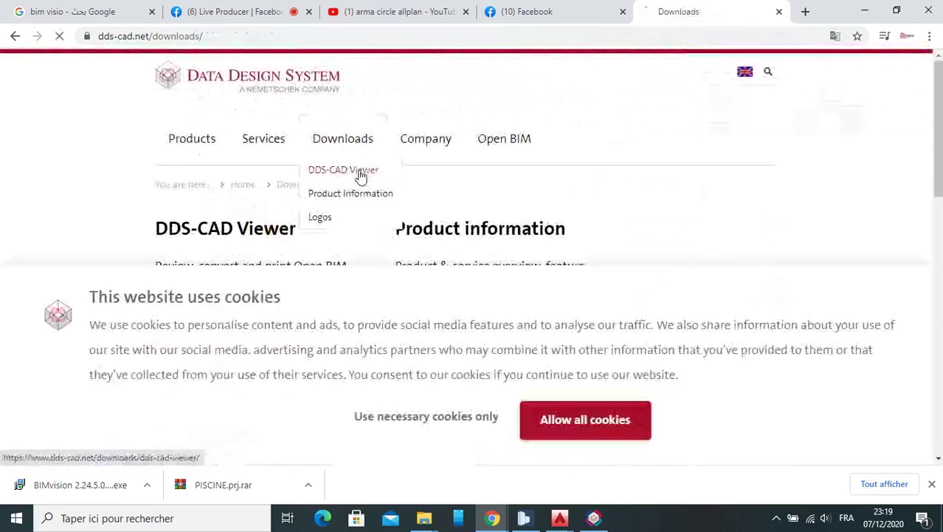
click(360, 171)
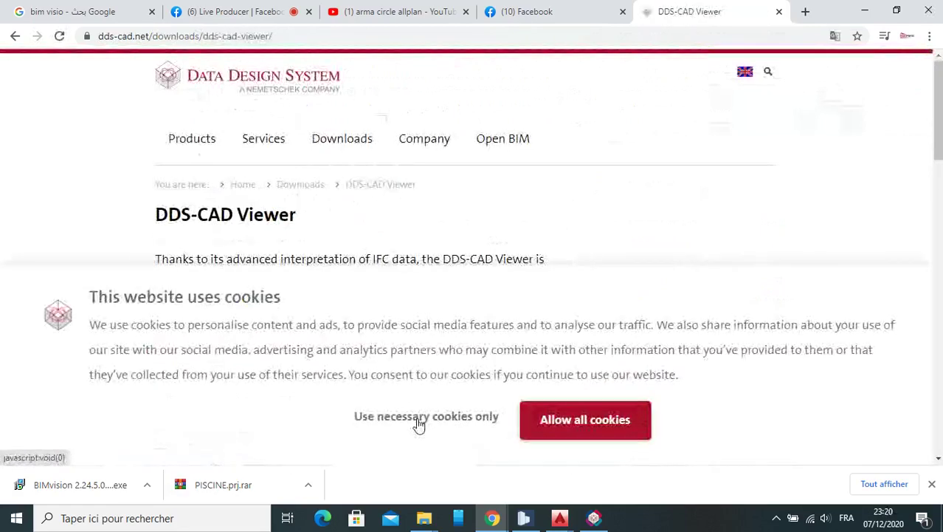
click(467, 417)
click(685, 427)
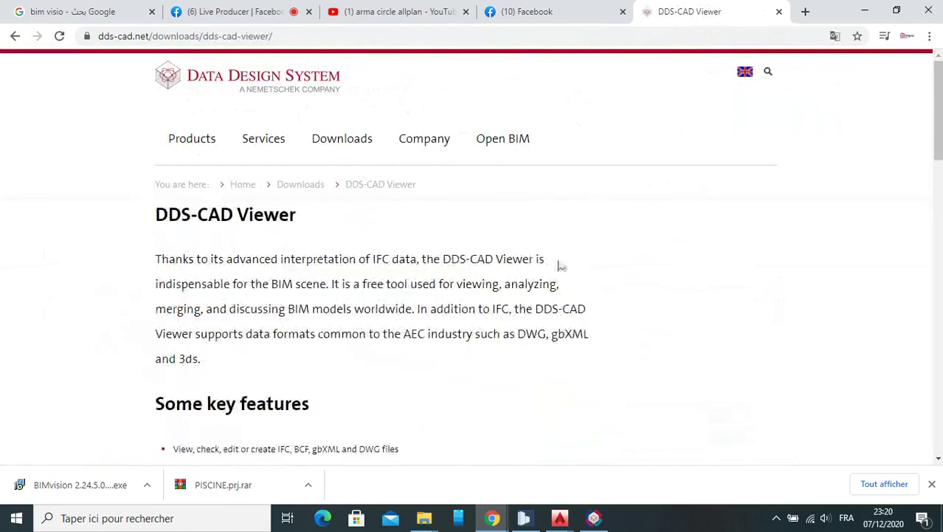
Scroll down to the download form, then minimise Chrome
scroll(492, 317, down, 2)
scroll(492, 317, down, 2)
scroll(485, 320, down, 3)
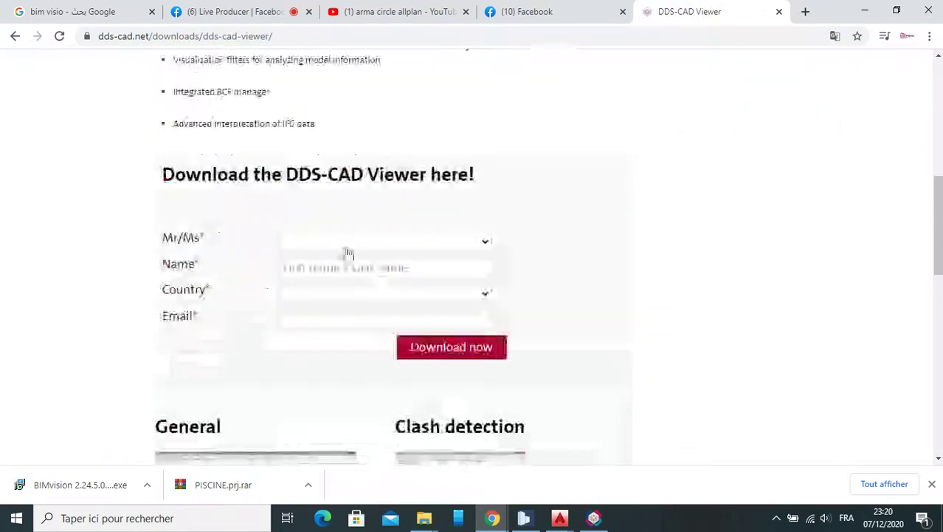
scroll(400, 325, down, 2)
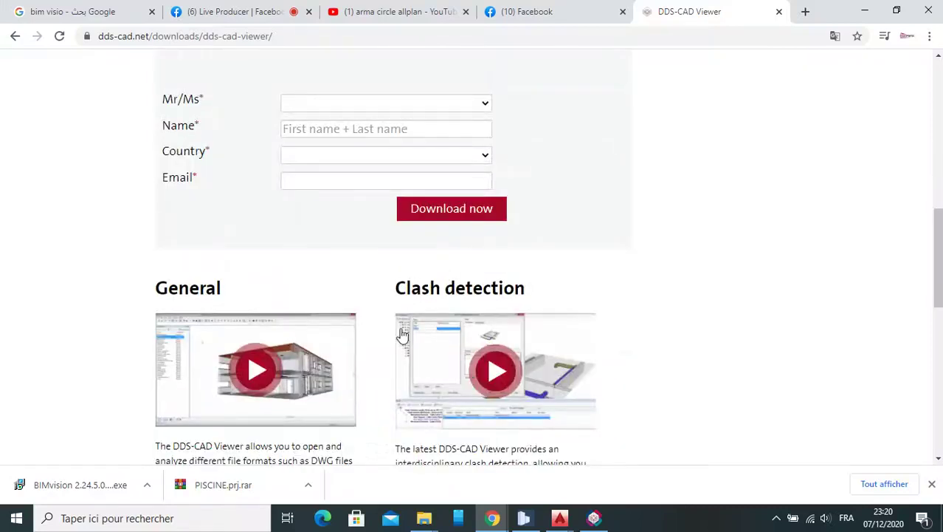
scroll(402, 336, down, 1)
scroll(467, 269, down, 1)
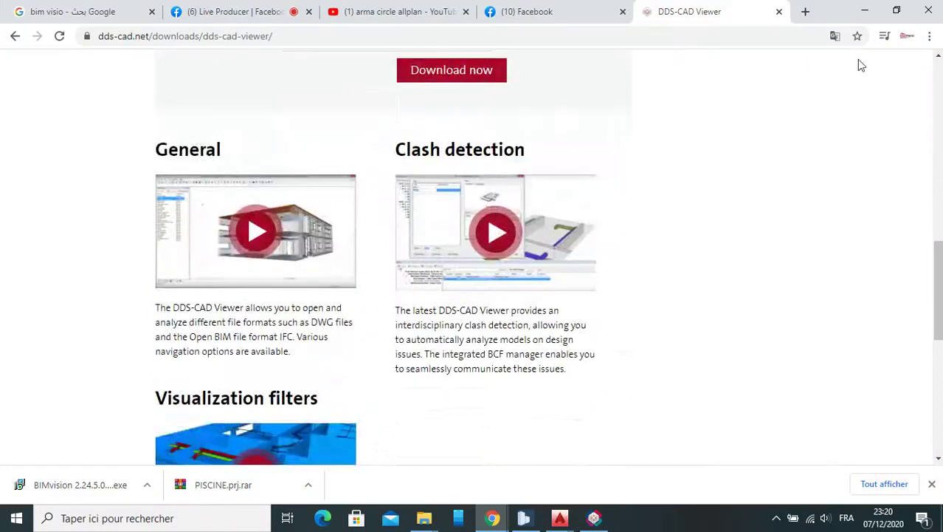
click(865, 10)
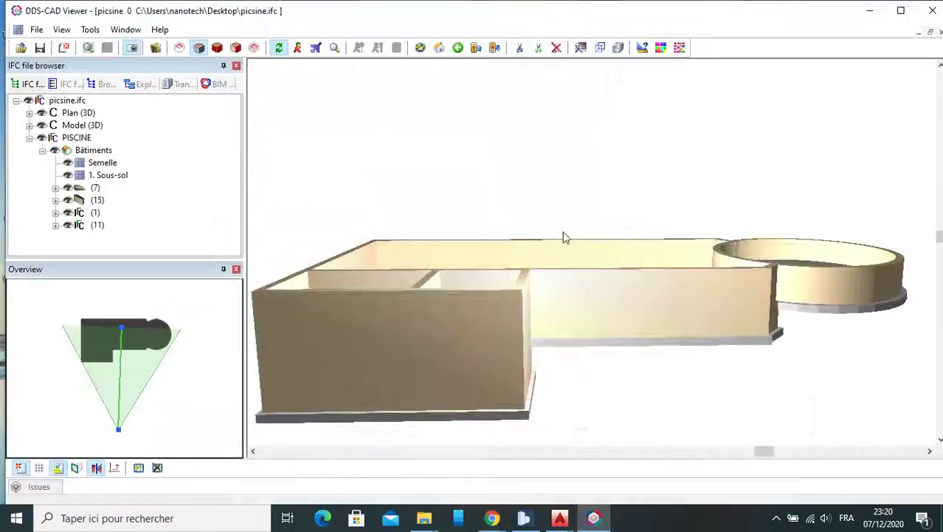
Try silhouette and wireframe rendering, restore the shaded view with the Overview panel, then open File > Export
click(236, 47)
click(254, 47)
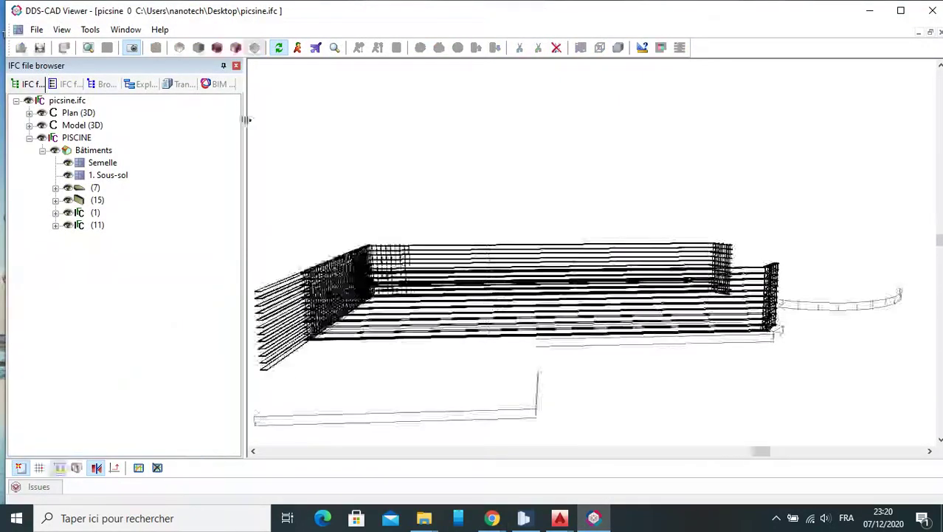
click(197, 48)
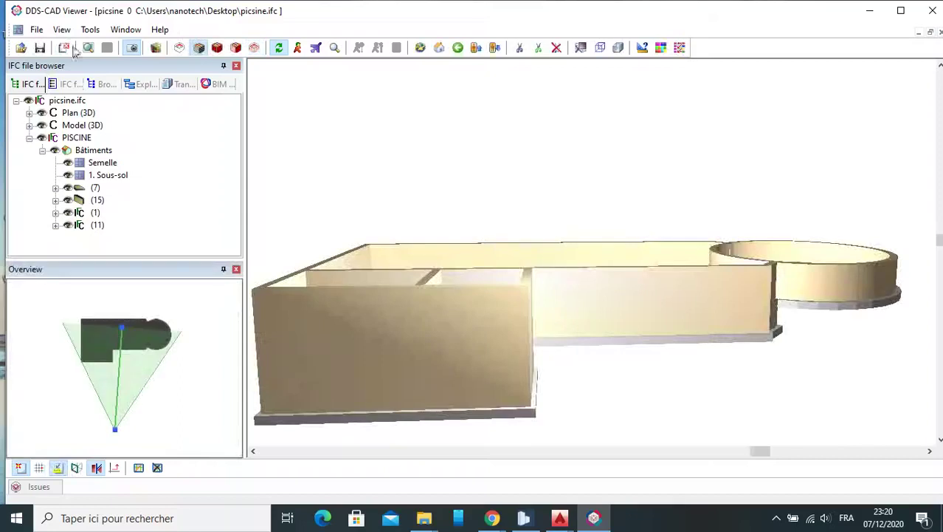
click(36, 29)
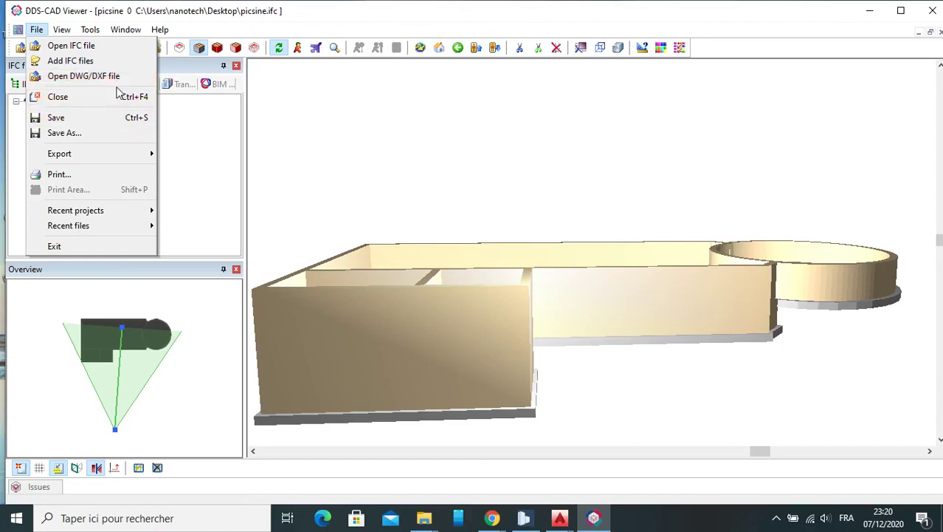
mouse_move(59, 153)
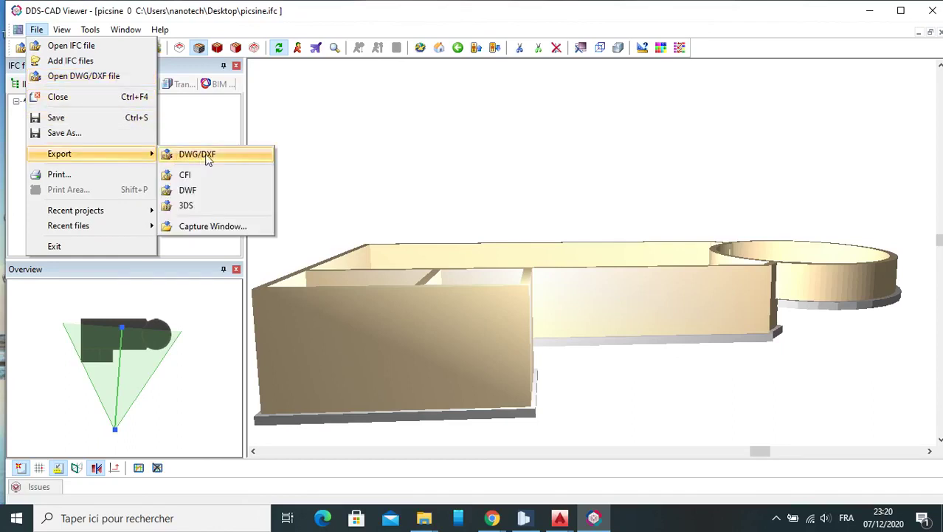
Export the model as DWG/DXF to the desktop (Bureau) as picsine.DWG
click(209, 161)
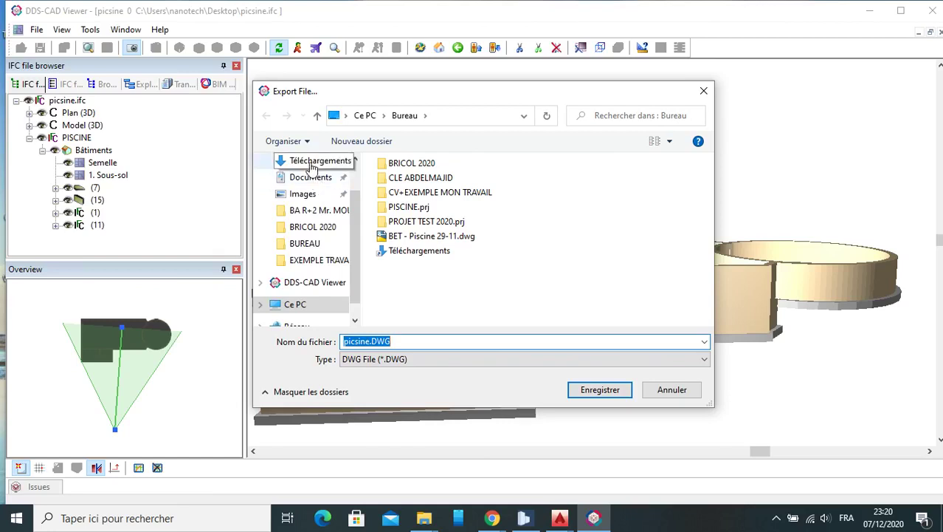
scroll(310, 174, up, 1)
click(299, 188)
click(592, 392)
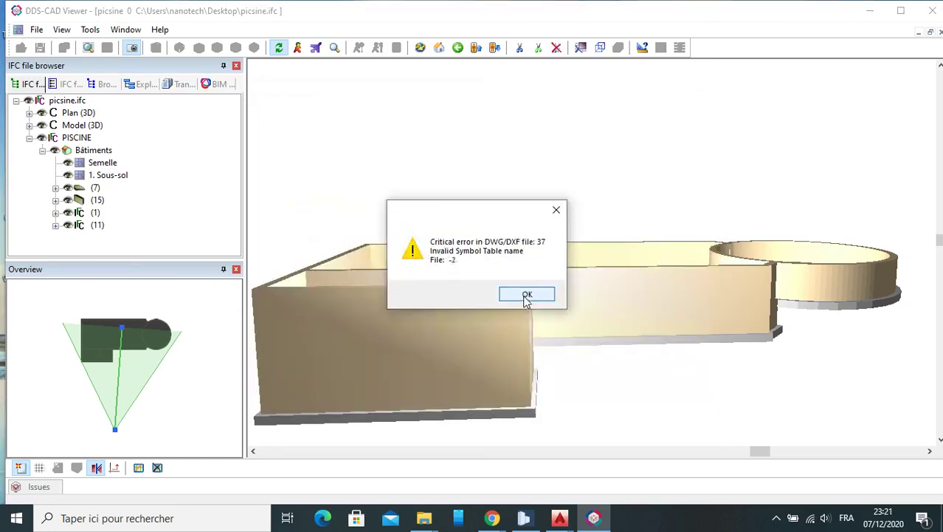
Dismiss the repeated 'Invalid Symbol Table name' critical error messages
click(523, 293)
click(524, 293)
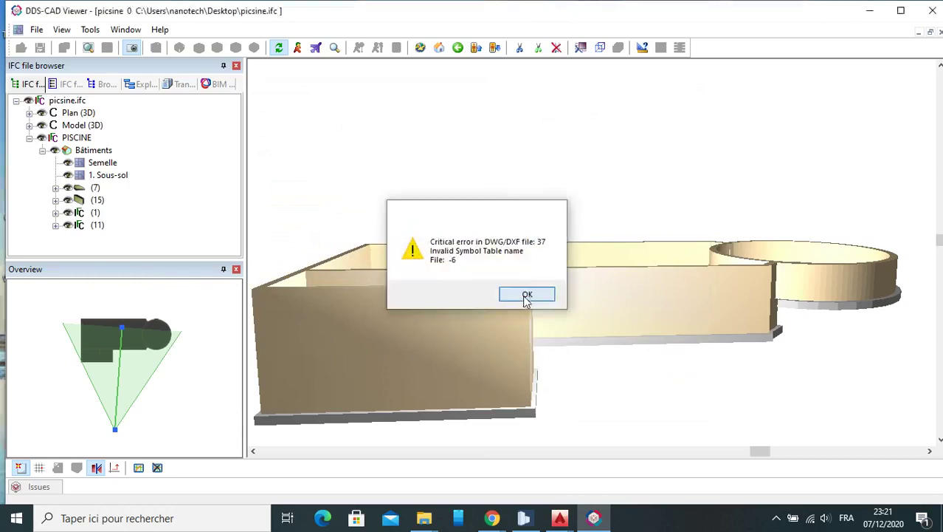
click(557, 212)
click(557, 212)
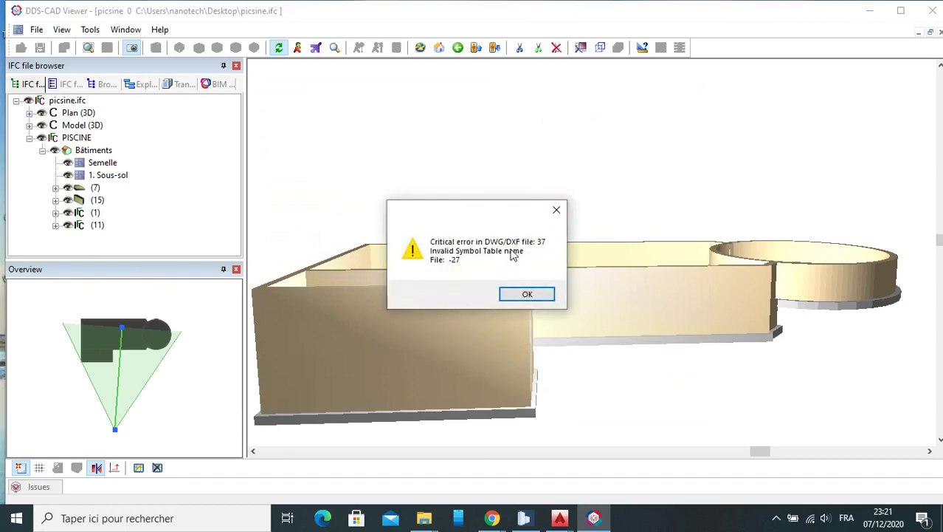
click(533, 299)
click(556, 211)
Try closing the stuck DDS-CAD Viewer window from the taskbar and dismiss another export error
click(595, 518)
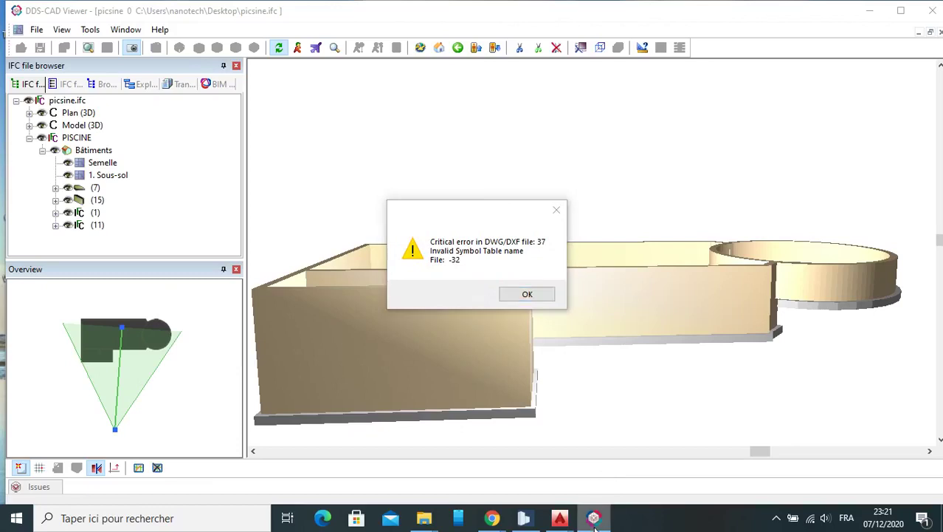
right_click(599, 518)
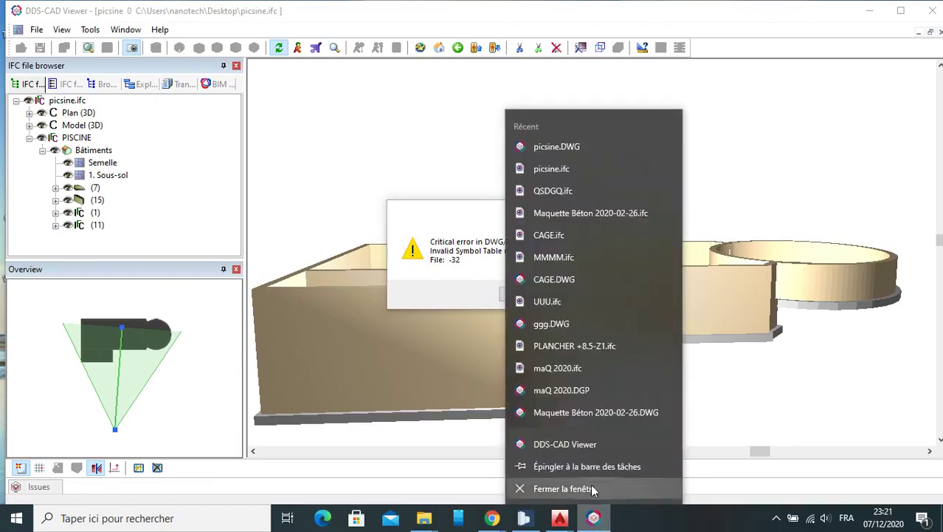
click(594, 488)
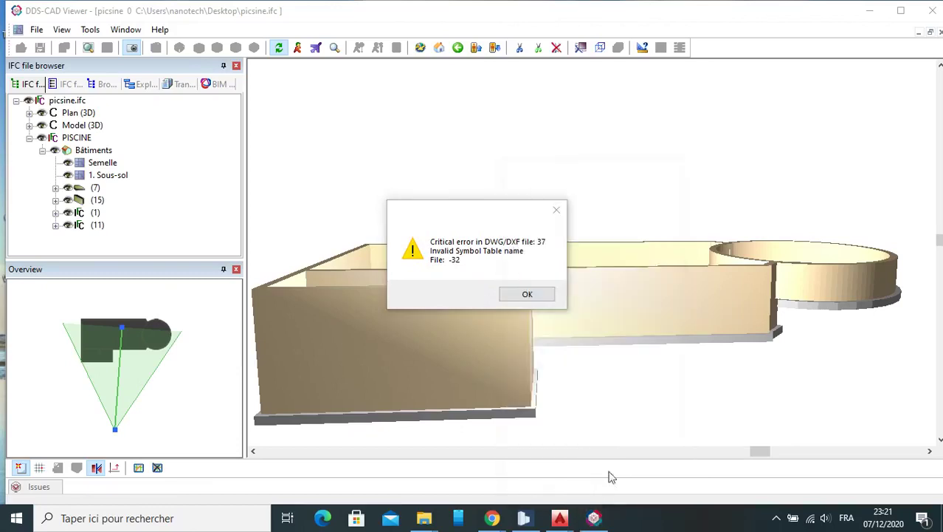
click(547, 295)
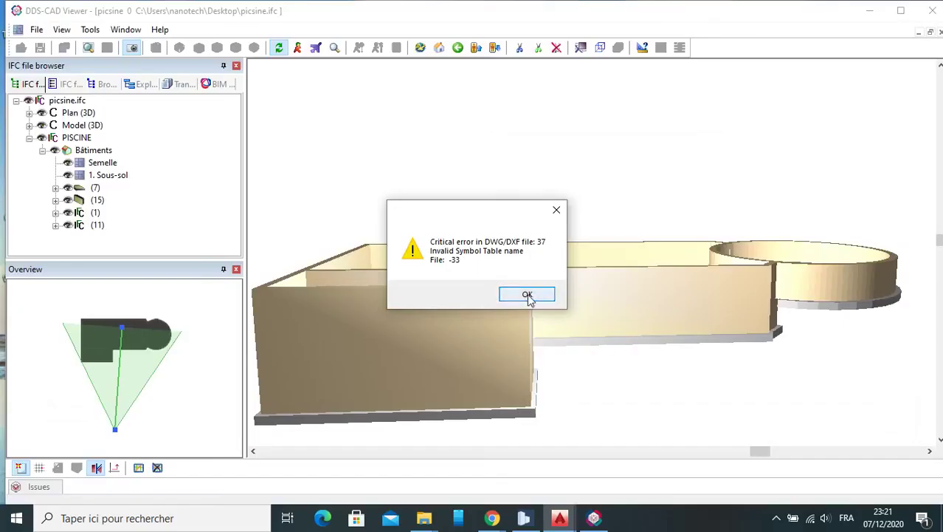
Clear the last export errors, minimise DDS-CAD Viewer and open picsine.DWG in AutoCAD
click(528, 296)
click(528, 295)
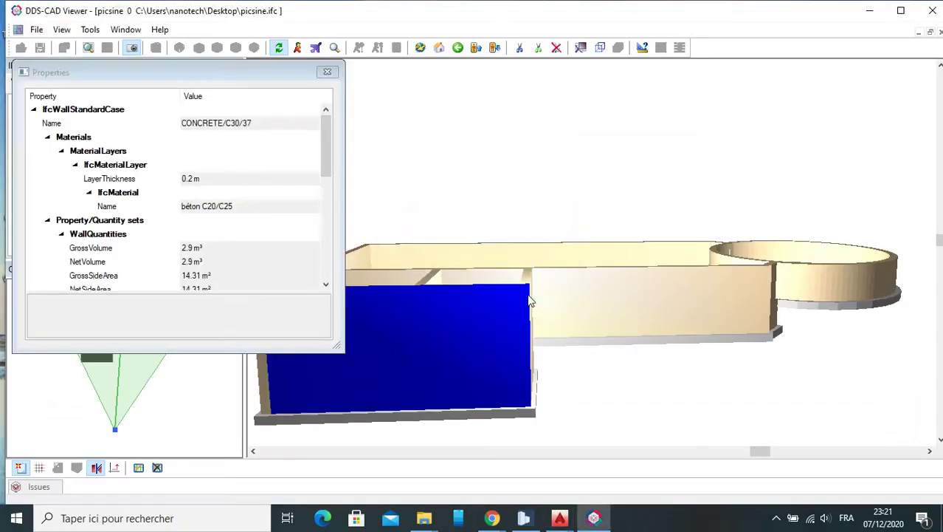
click(327, 69)
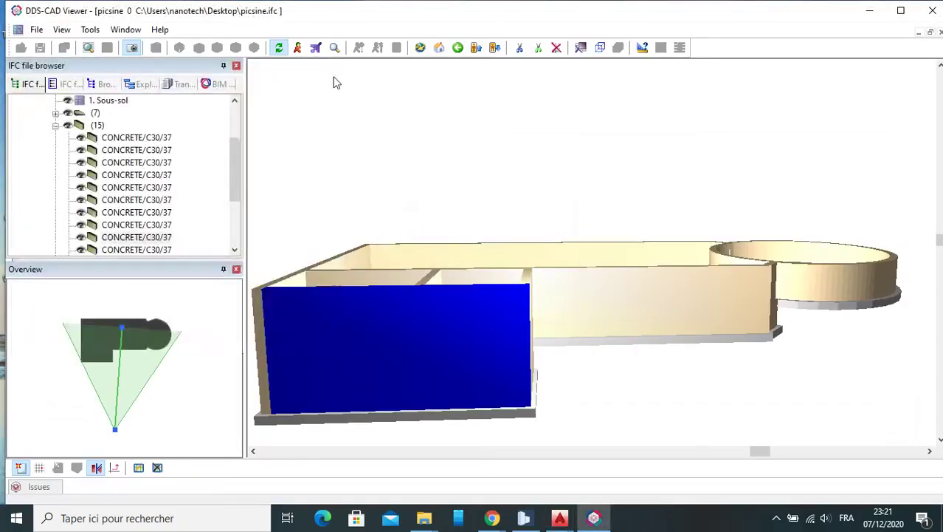
click(869, 10)
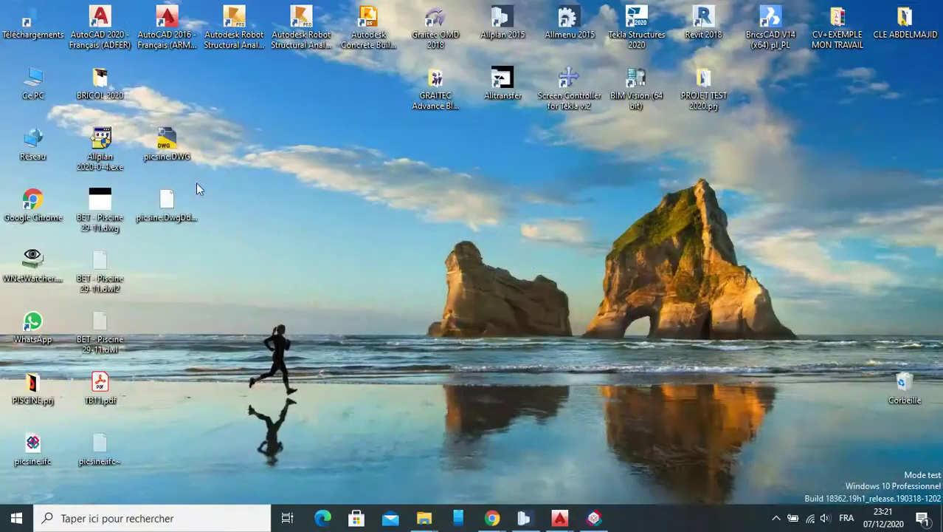
double_click(176, 151)
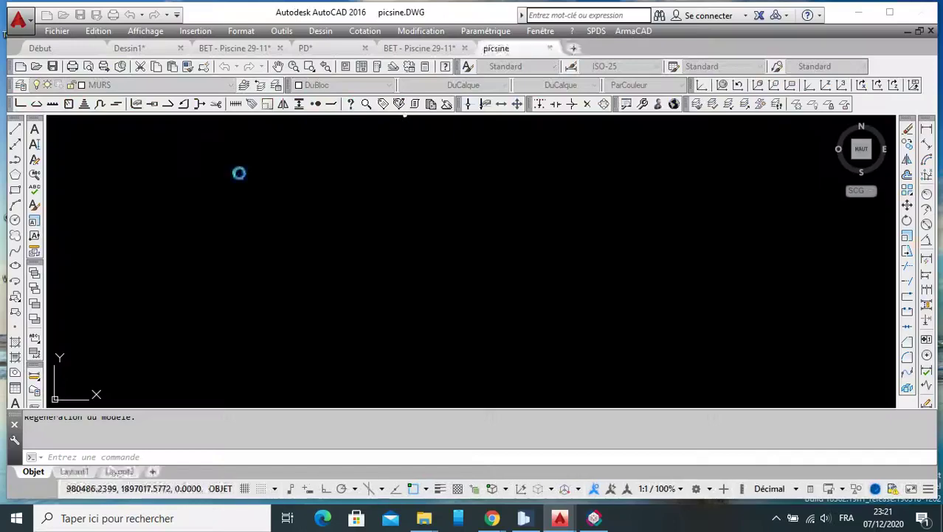
Zoom extents on the pool model and shade it with the Réaliste visual style
middle_click(472, 230)
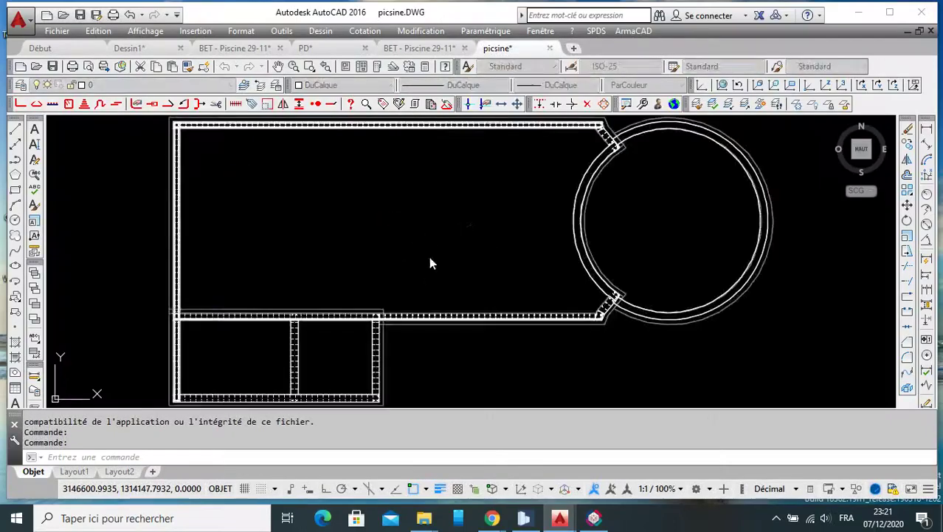
scroll(514, 231, down, 2)
scroll(507, 232, down, 2)
scroll(501, 235, up, 2)
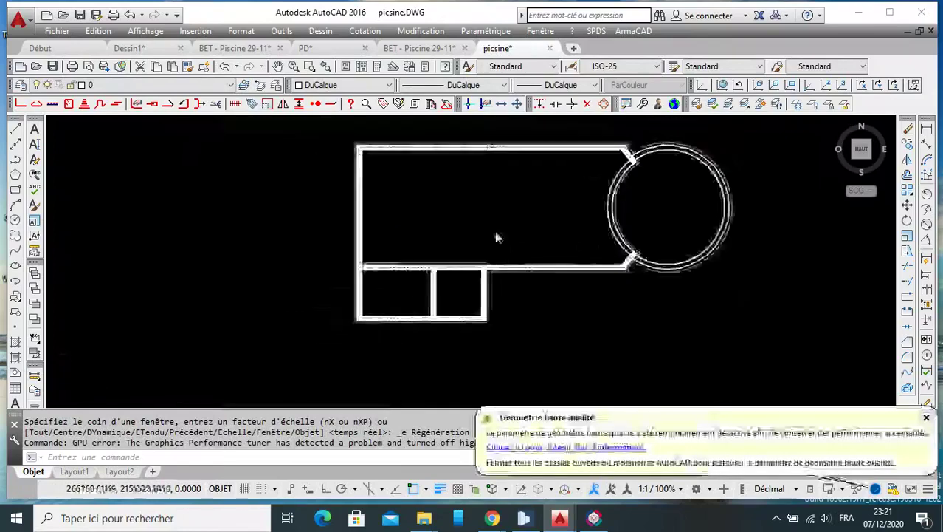
scroll(499, 236, up, 3)
scroll(680, 222, down, 2)
scroll(738, 211, down, 2)
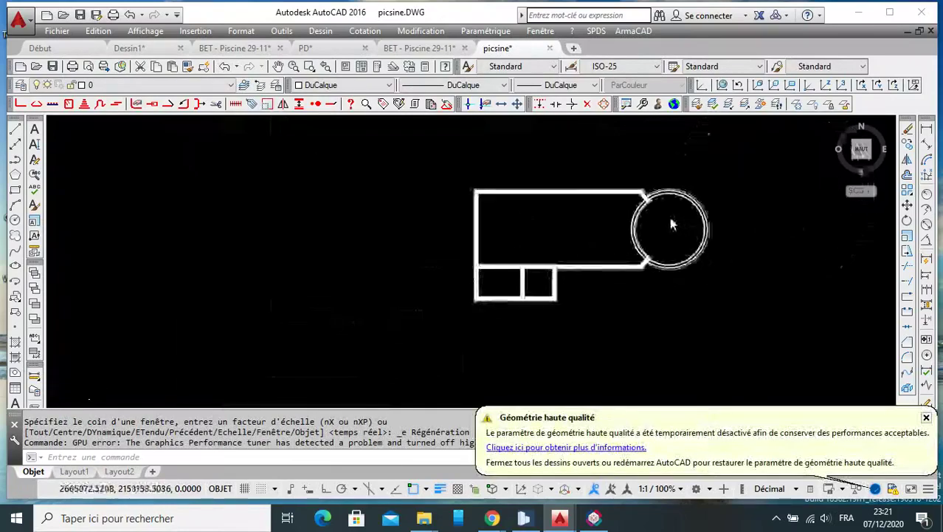
scroll(670, 221, up, 4)
scroll(605, 185, up, 4)
scroll(531, 203, up, 3)
scroll(488, 222, up, 3)
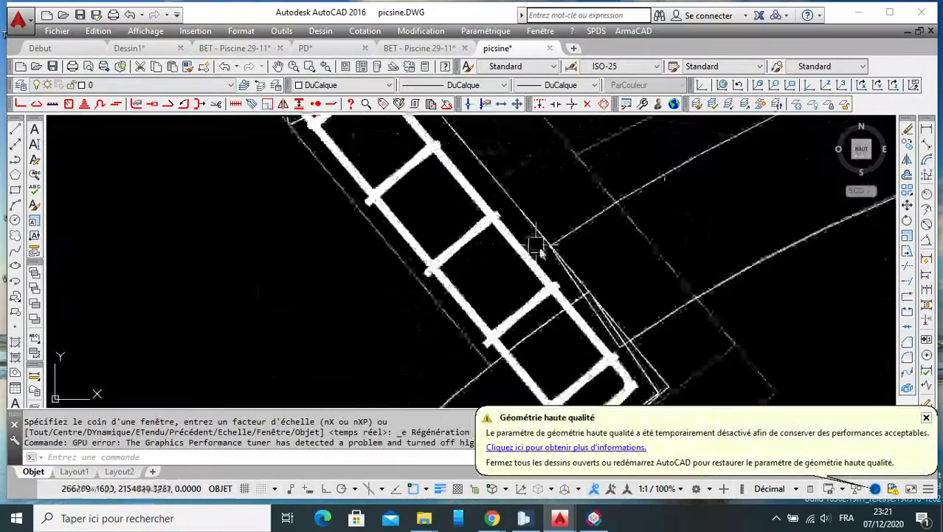
scroll(472, 233, down, 5)
scroll(473, 232, down, 3)
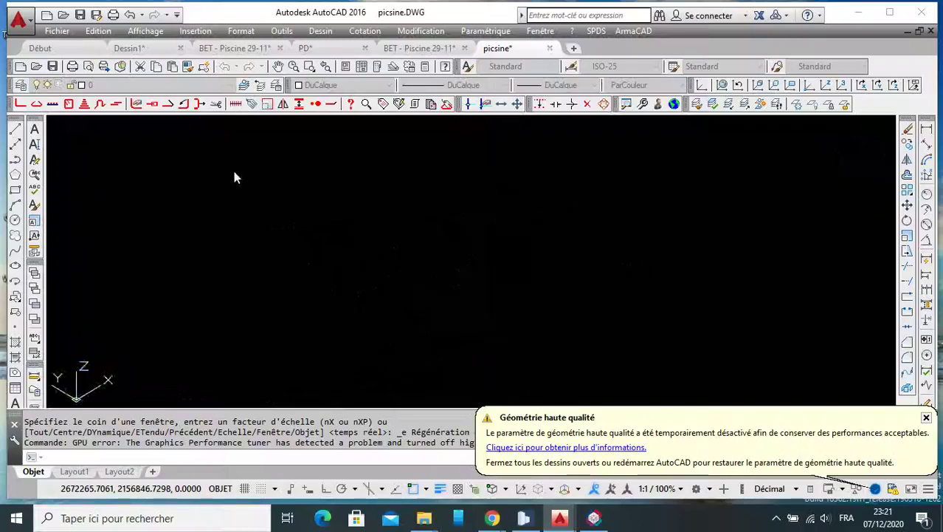
click(110, 32)
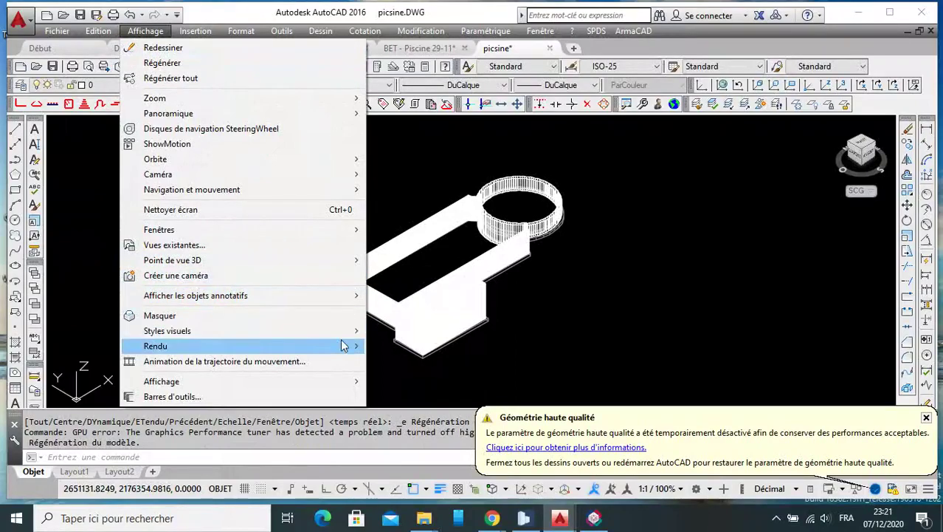
mouse_move(168, 331)
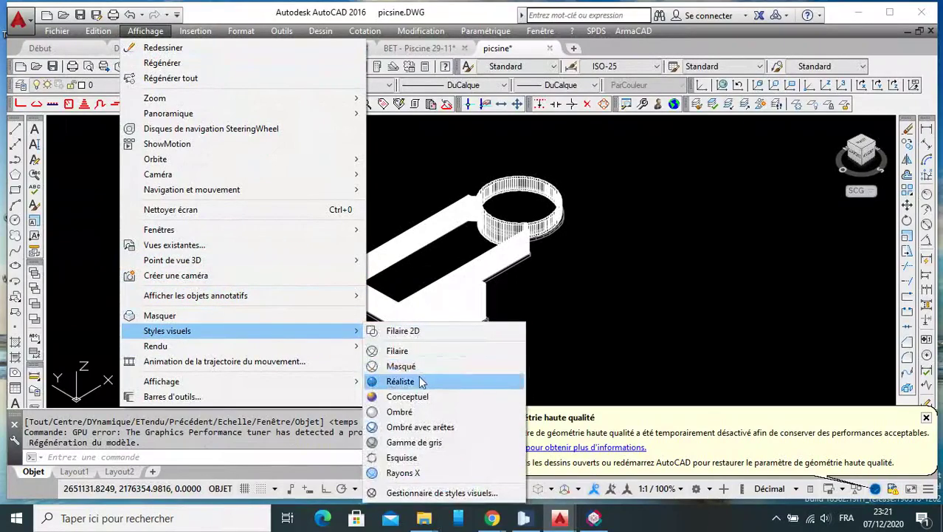
click(402, 381)
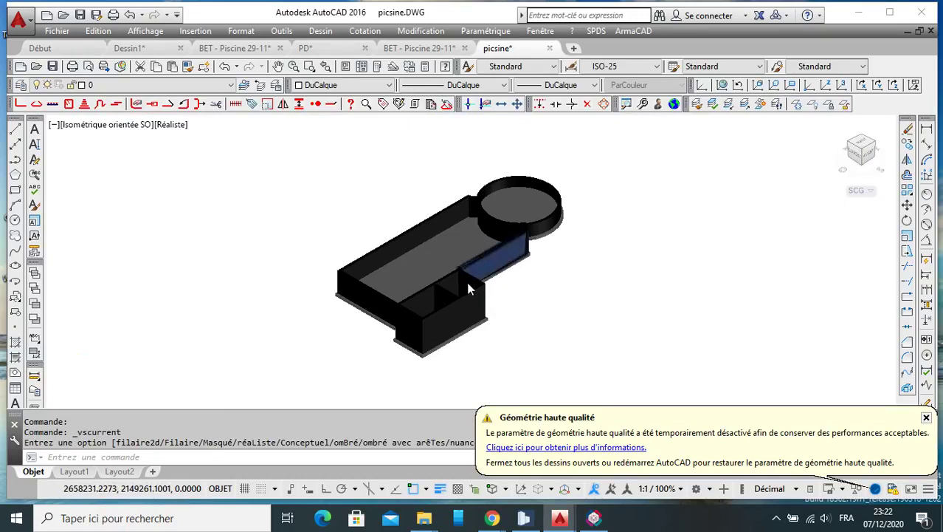
scroll(419, 181, up, 1)
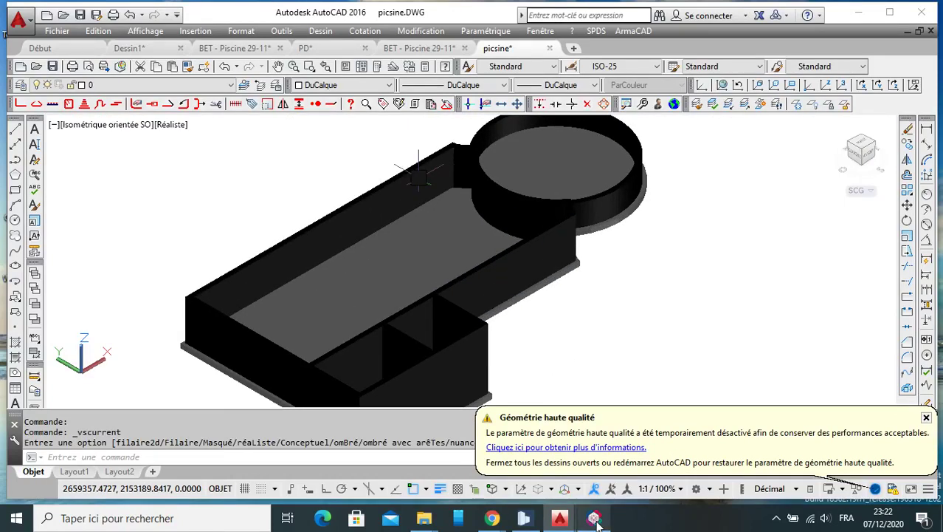
Close the picsine drawing, dismissing the save prompt, and minimise AutoCAD to show the desktop
click(550, 48)
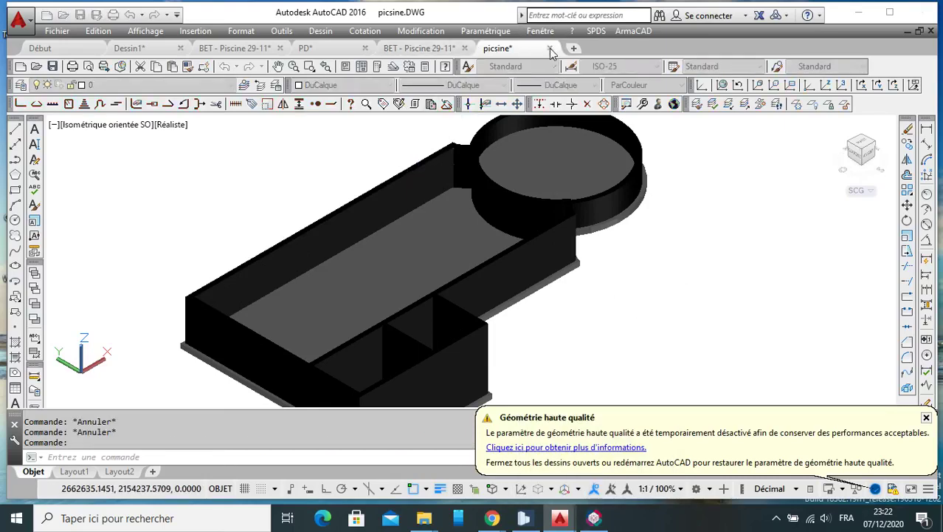
key(Escape)
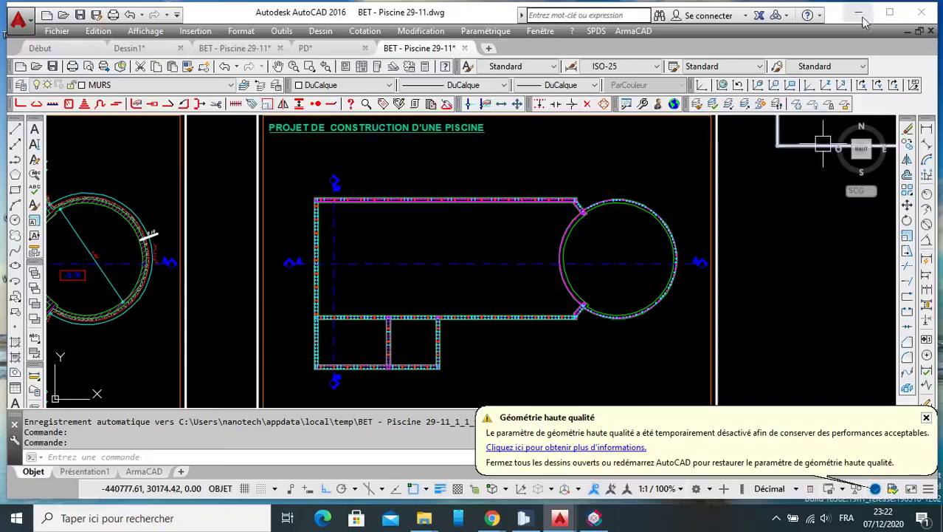
click(862, 17)
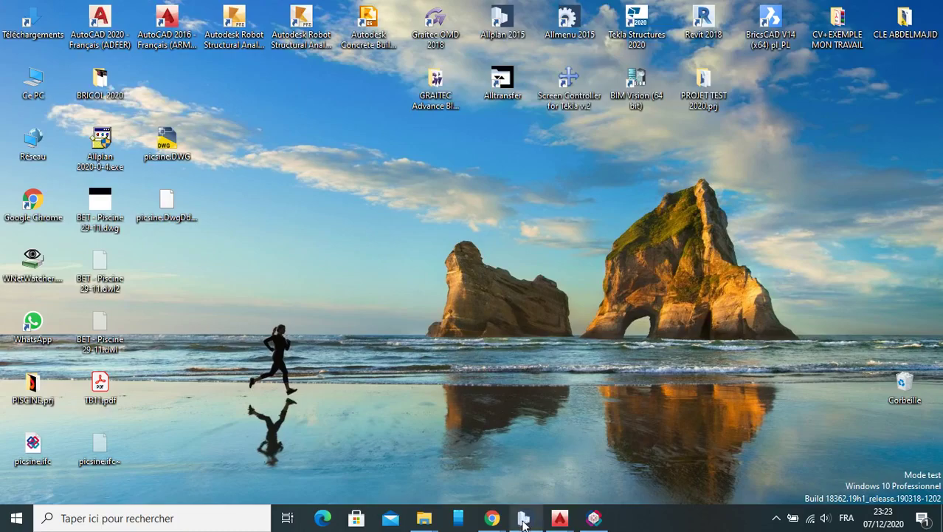
Minimise DDS-CAD Viewer, open picsine.ifc in BIM Vision, then bring the AutoCAD drawing back
click(591, 518)
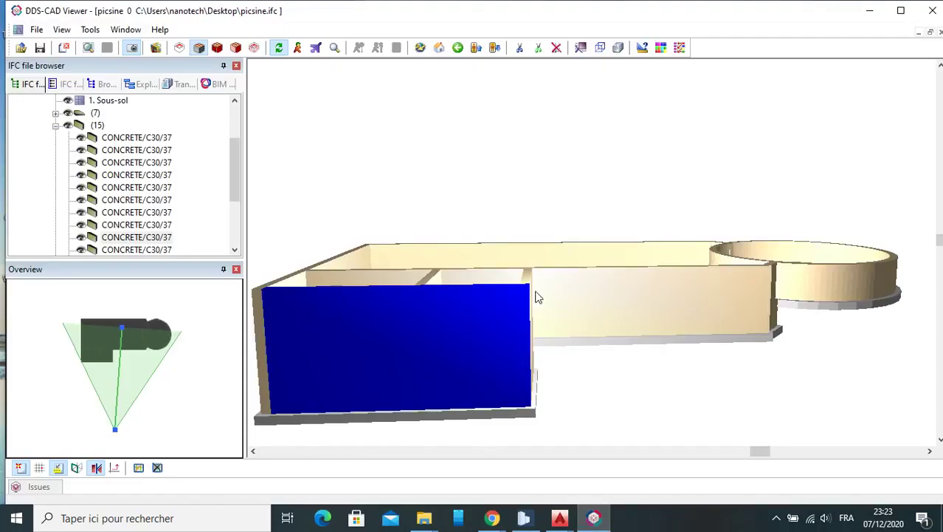
scroll(538, 295, down, 2)
click(870, 11)
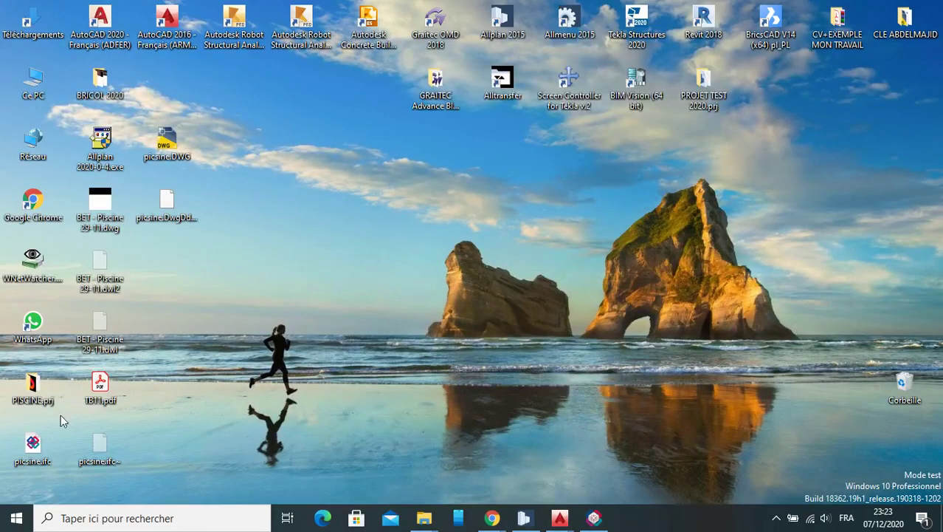
drag(32, 443, 651, 95)
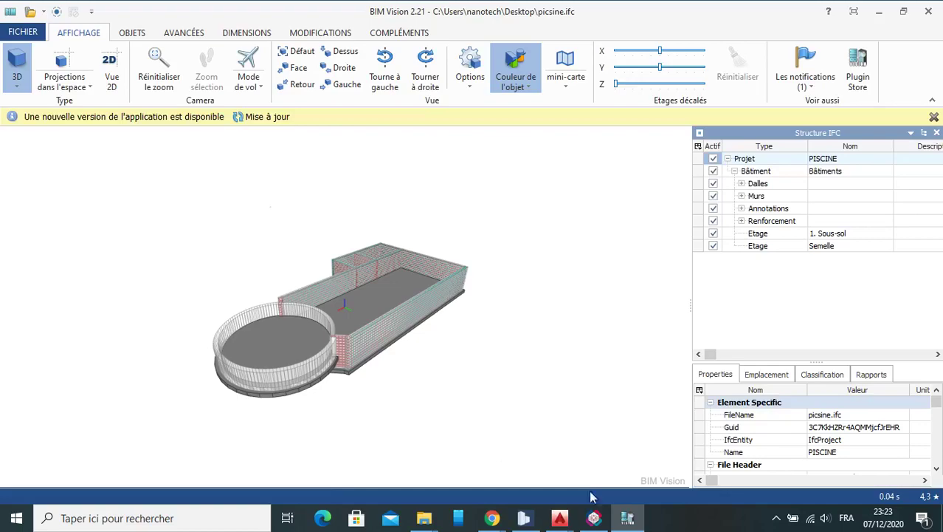
click(560, 517)
Maximise the BET - Piscine 29-11 window, zoom around the rebar plan, and close the Géométrie haute qualité balloon
click(755, 465)
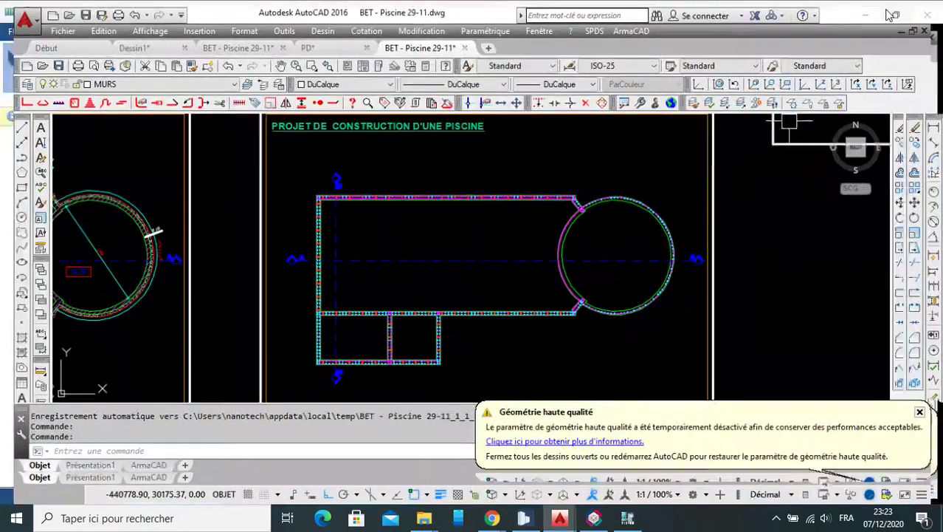
click(891, 14)
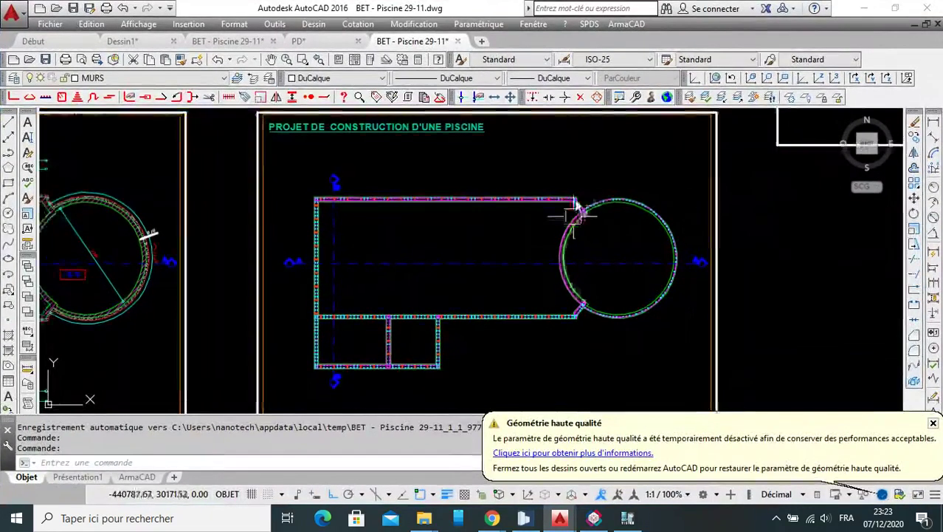
scroll(517, 210, down, 4)
scroll(485, 208, up, 5)
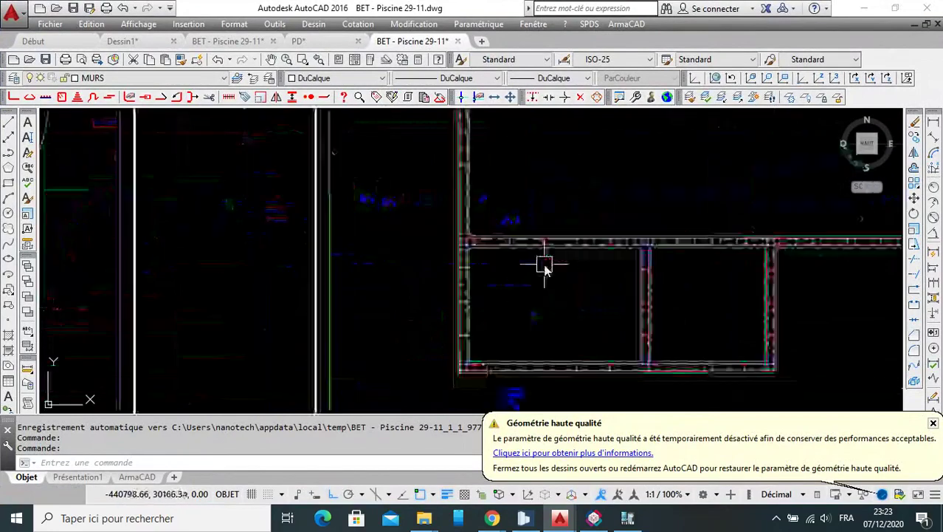
scroll(512, 257, down, 4)
scroll(630, 236, down, 4)
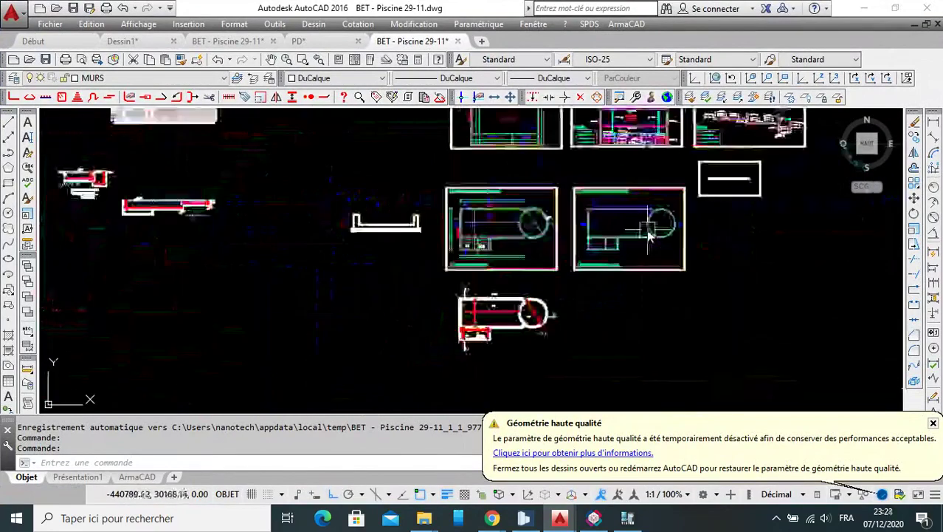
scroll(642, 236, up, 1)
scroll(664, 244, up, 3)
scroll(693, 236, up, 3)
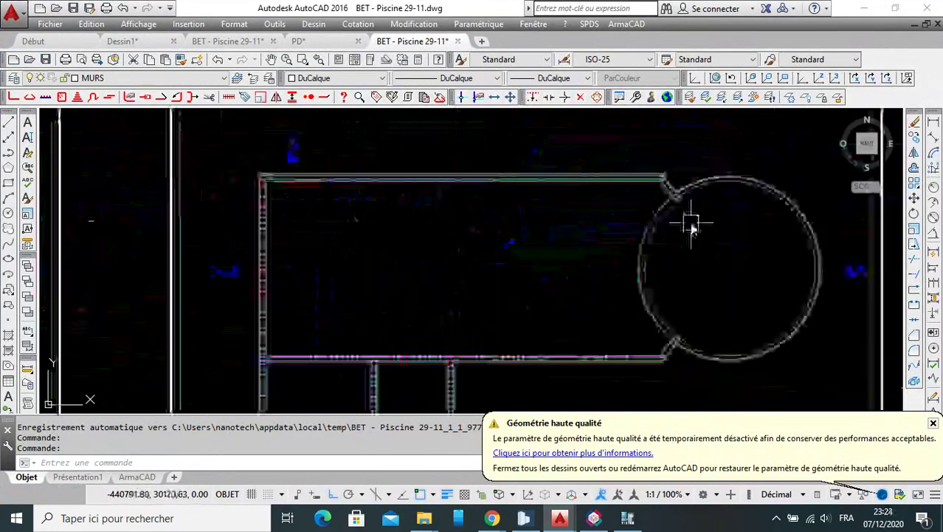
scroll(679, 203, down, 4)
scroll(567, 186, up, 2)
scroll(569, 195, up, 2)
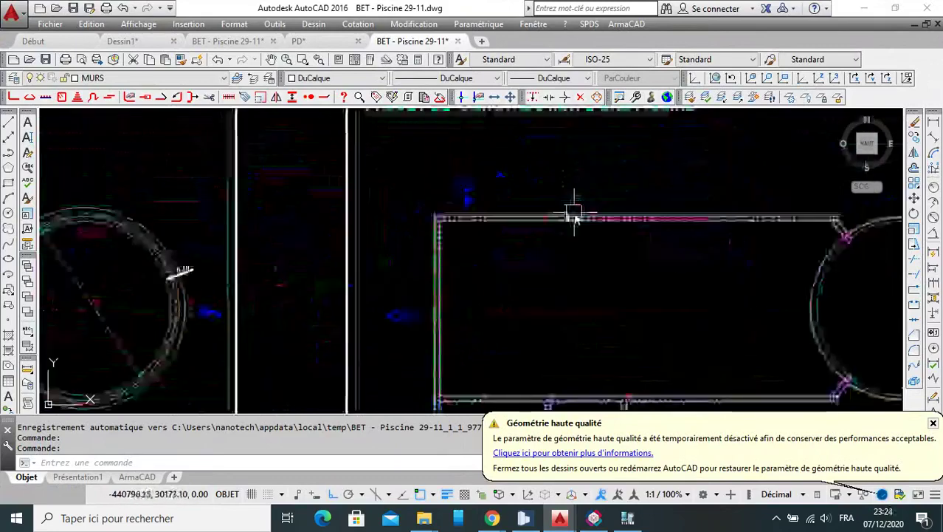
scroll(561, 222, down, 4)
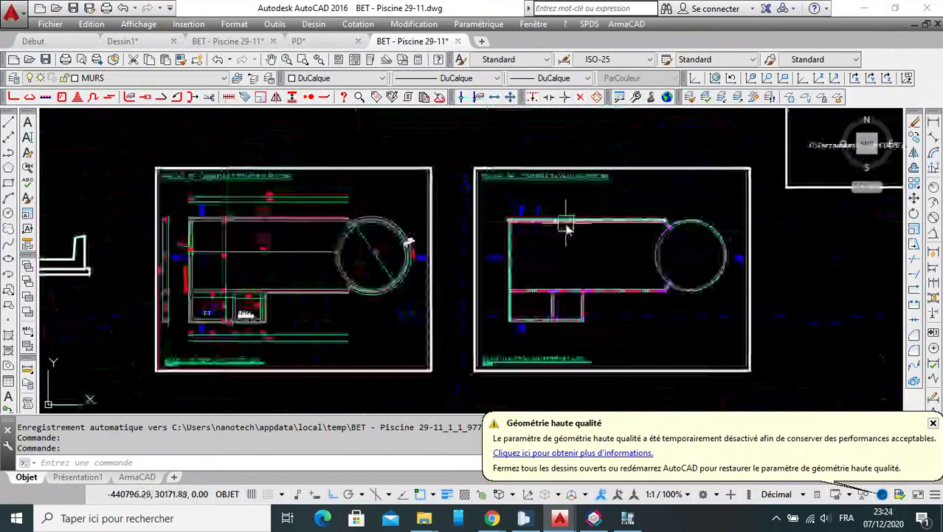
scroll(569, 218, up, 2)
scroll(583, 221, up, 2)
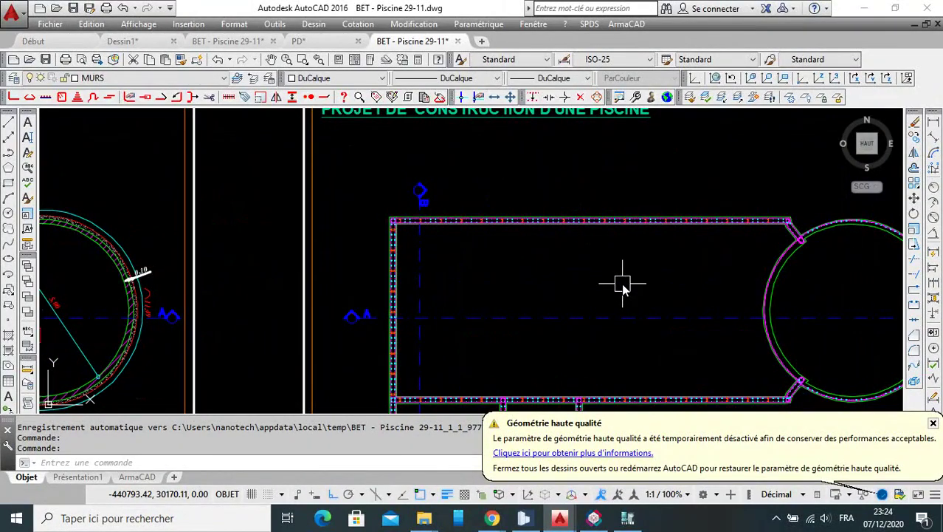
click(934, 423)
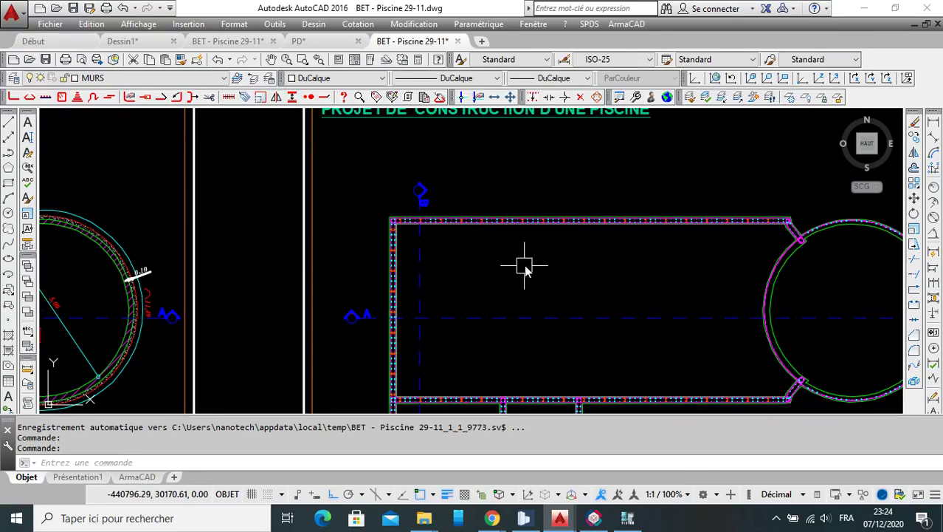
Undock a toolbar over the drawing and dock it back in place
scroll(561, 210, down, 2)
scroll(567, 210, down, 2)
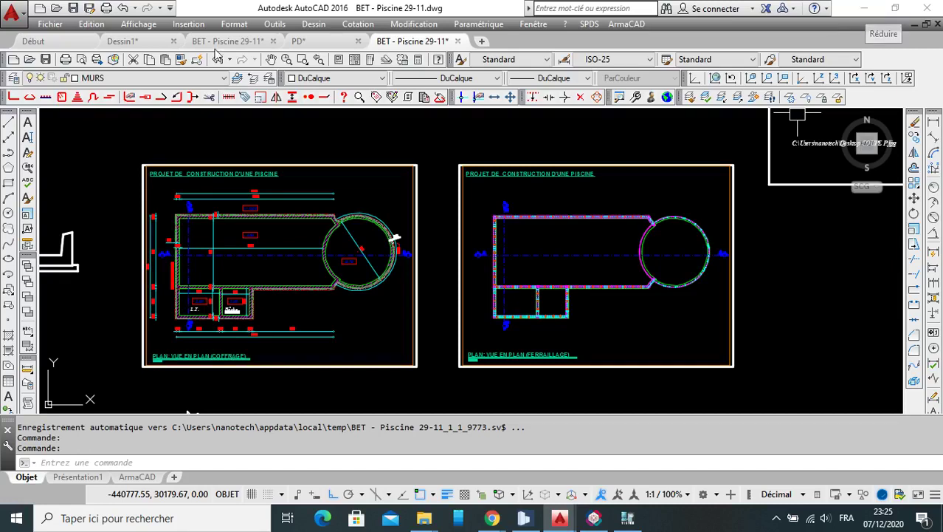
mouse_move(10, 111)
mouse_down()
mouse_move(262, 146)
mouse_move(384, 135)
mouse_up()
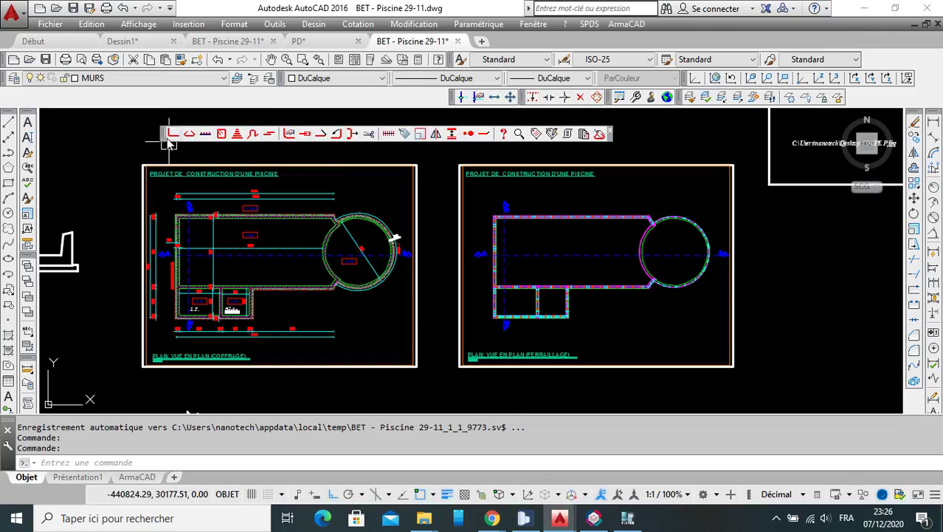
drag(168, 141, 219, 100)
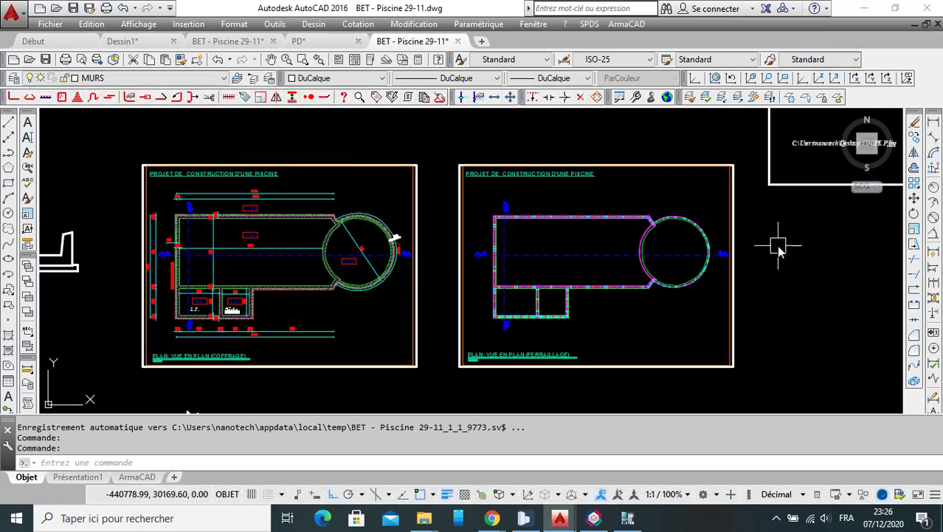
Pan across to the other sheets and start the Polyligne command
scroll(569, 204, down, 3)
middle_drag(380, 190, 455, 231)
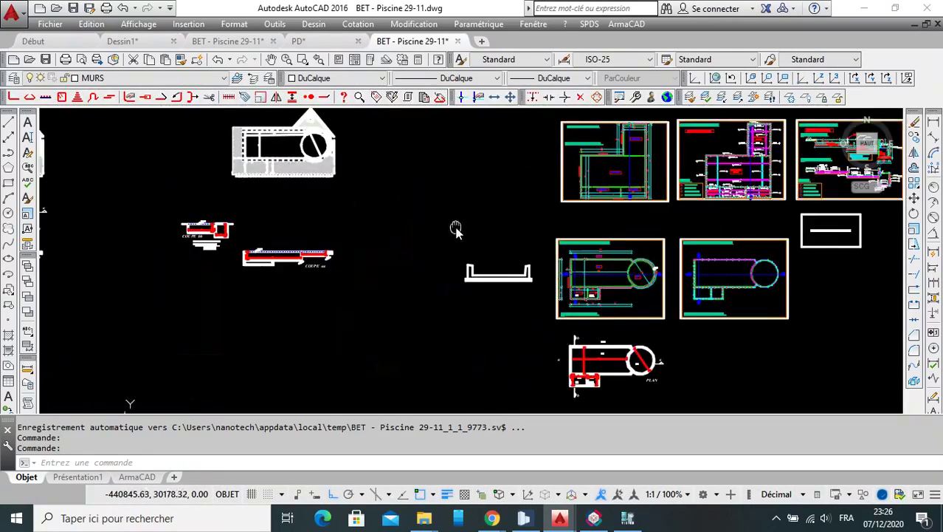
click(8, 153)
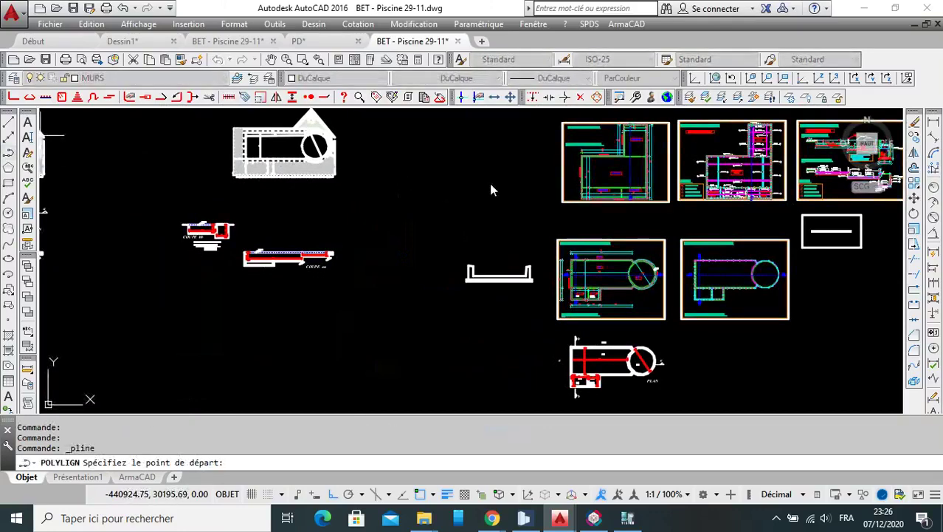
Draw a small L-shaped trial polyline for a bar
scroll(502, 188, up, 2)
scroll(514, 184, up, 2)
click(511, 180)
click(558, 181)
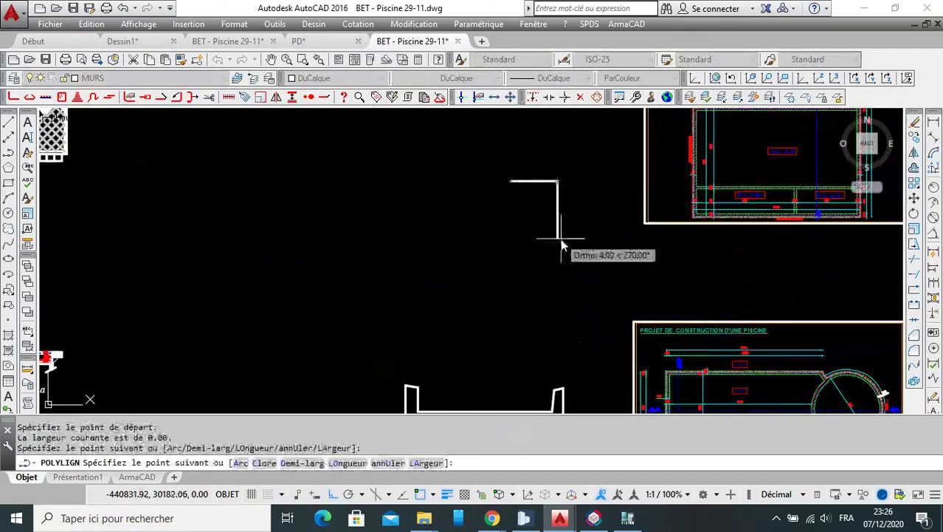
click(559, 239)
right_click(569, 214)
click(607, 223)
Set the bar's diameter to 16 with ArmaCAD Modifier propriétés and apply it
scroll(561, 228, up, 3)
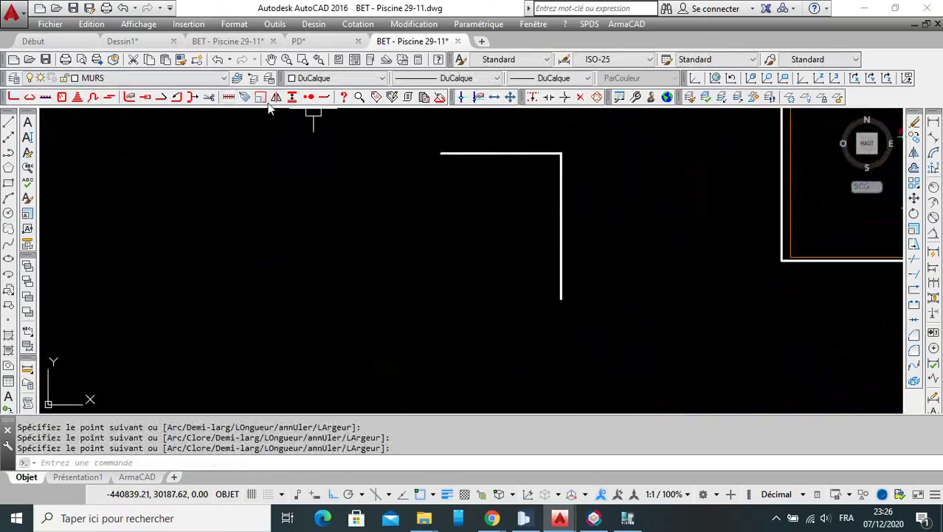
click(129, 96)
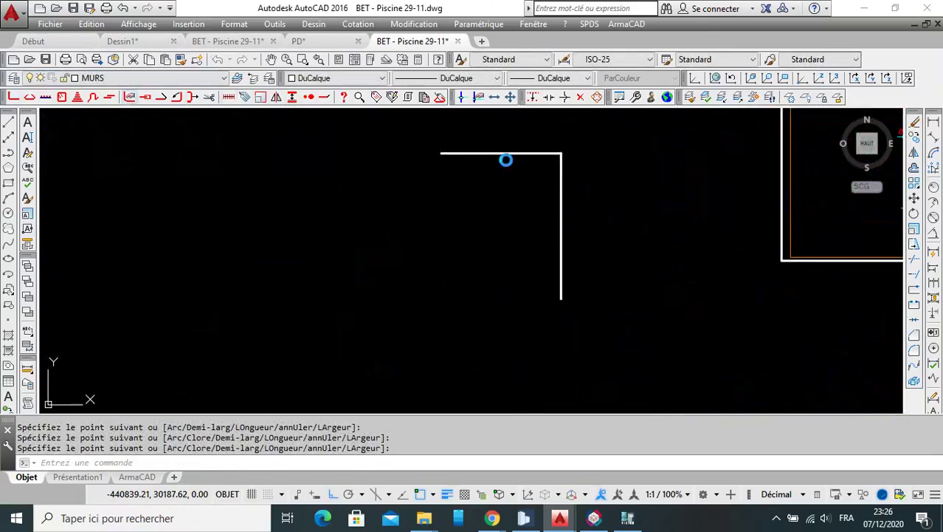
click(561, 171)
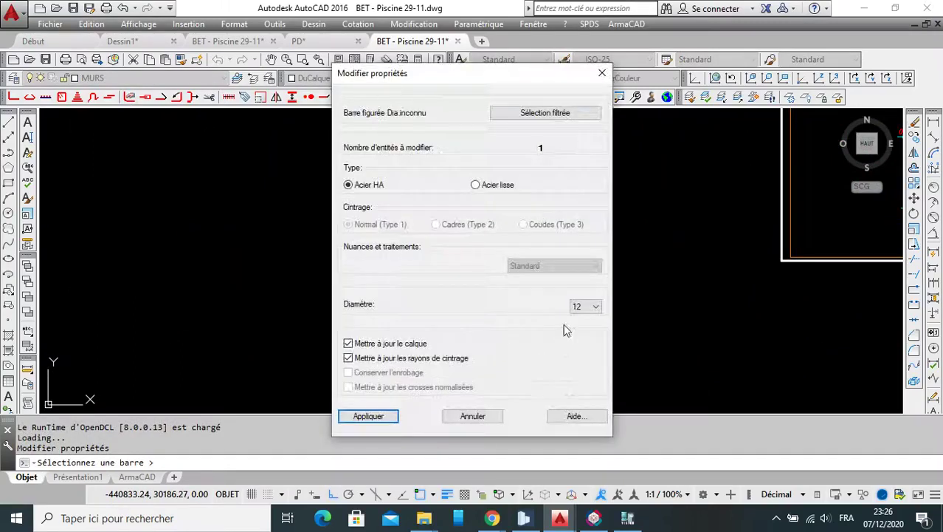
click(596, 307)
click(583, 362)
click(358, 415)
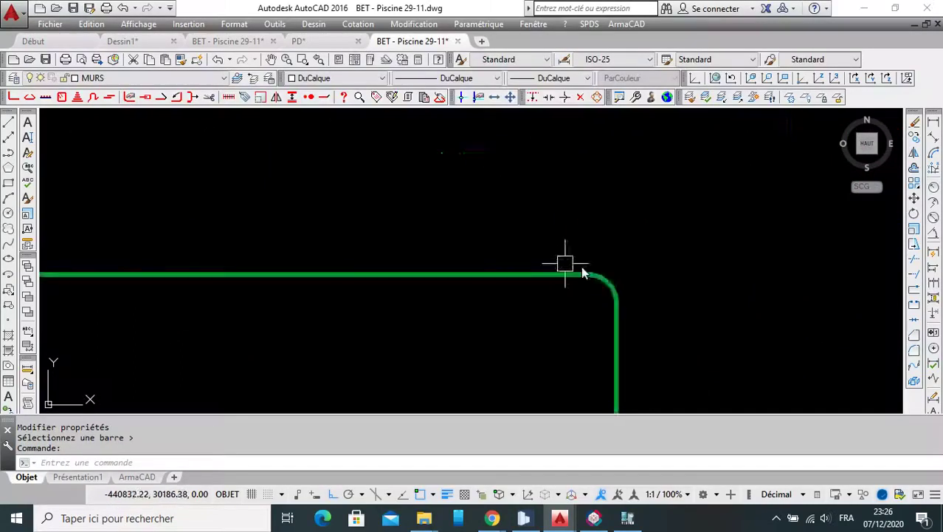
Select the stray trial bar piece and delete it
scroll(583, 273, down, 2)
scroll(642, 210, down, 2)
scroll(654, 215, up, 2)
scroll(650, 204, up, 3)
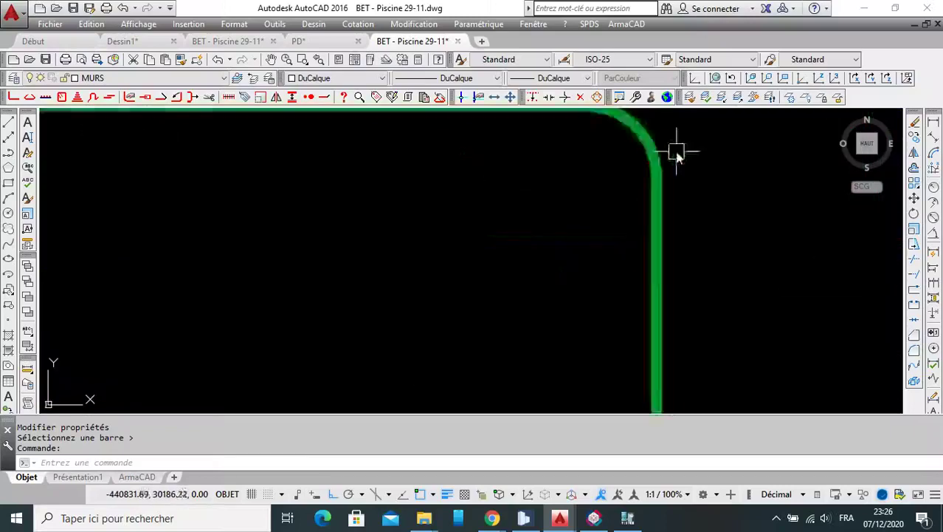
click(678, 152)
scroll(631, 214, down, 2)
scroll(613, 208, down, 2)
scroll(594, 218, down, 2)
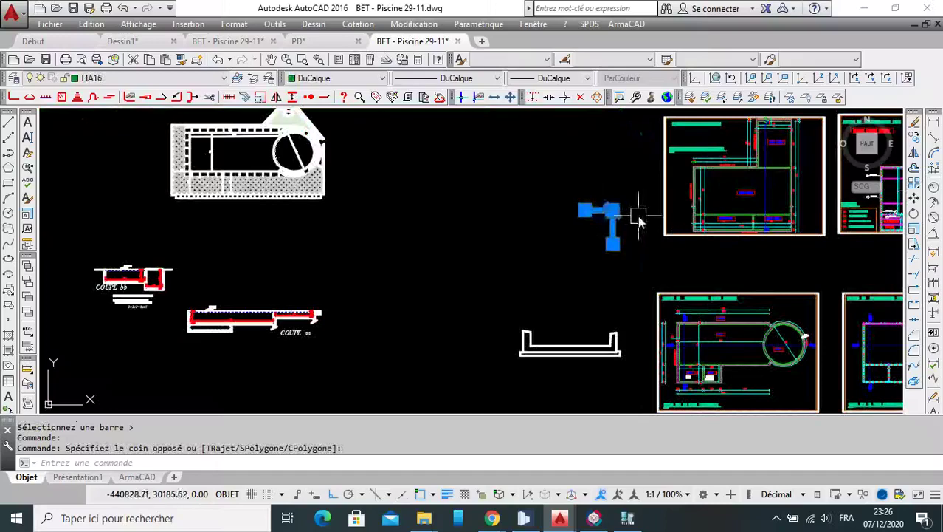
key(Delete)
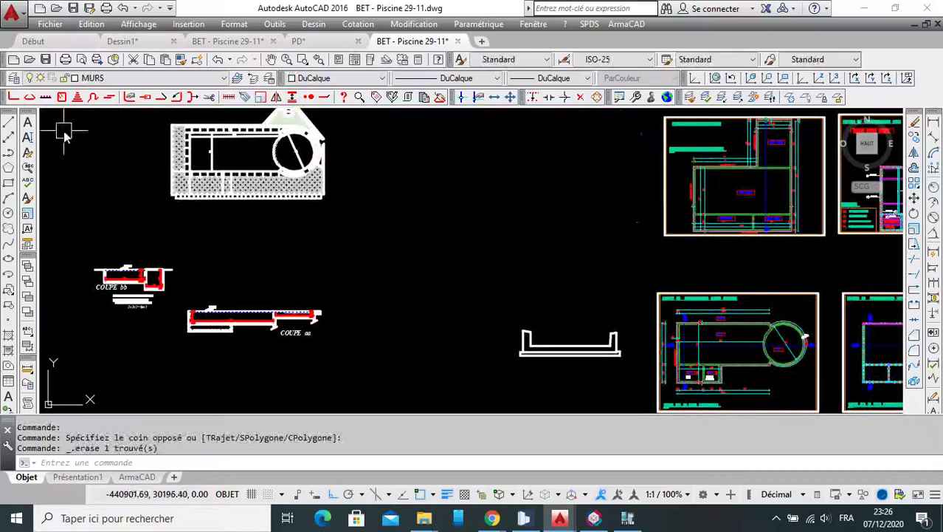
Draw a rectangle as the new beam outline
click(8, 182)
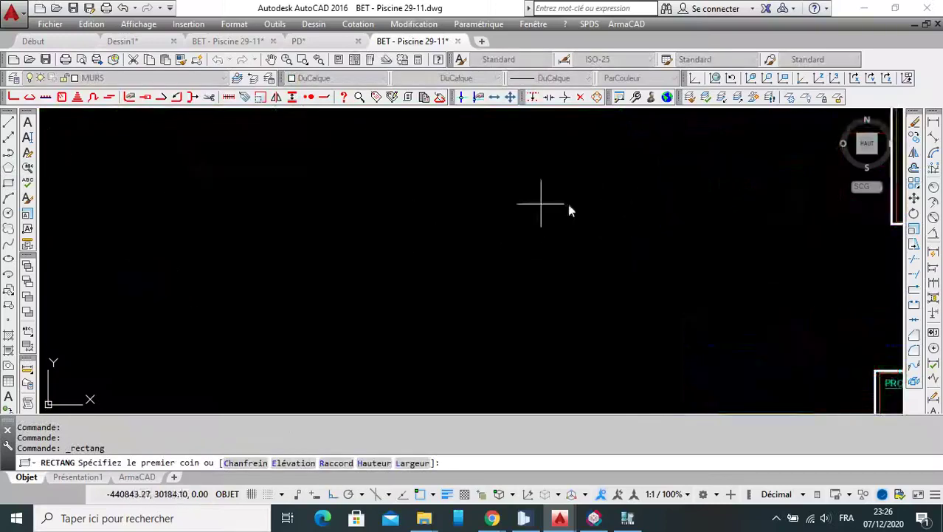
click(489, 234)
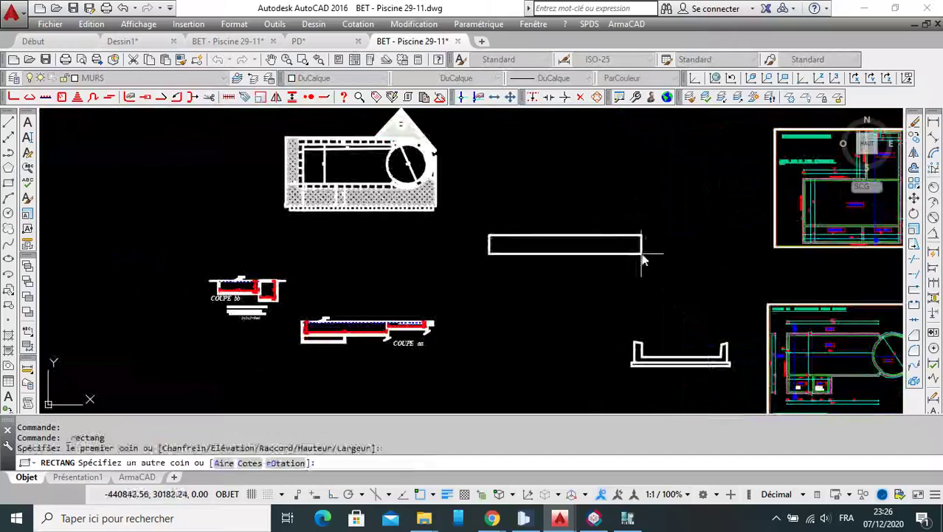
click(718, 257)
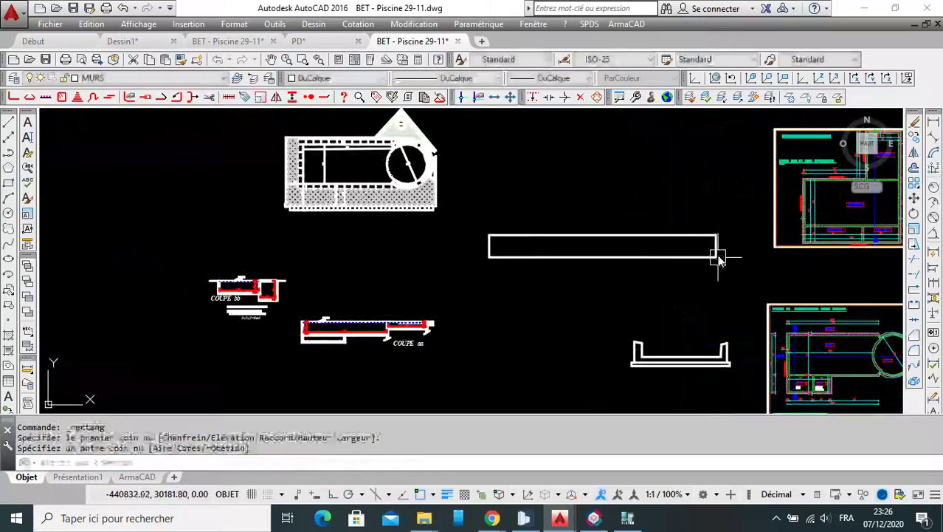
Trace the first longitudinal bar as a polyline across the beam
click(10, 151)
scroll(493, 249, up, 5)
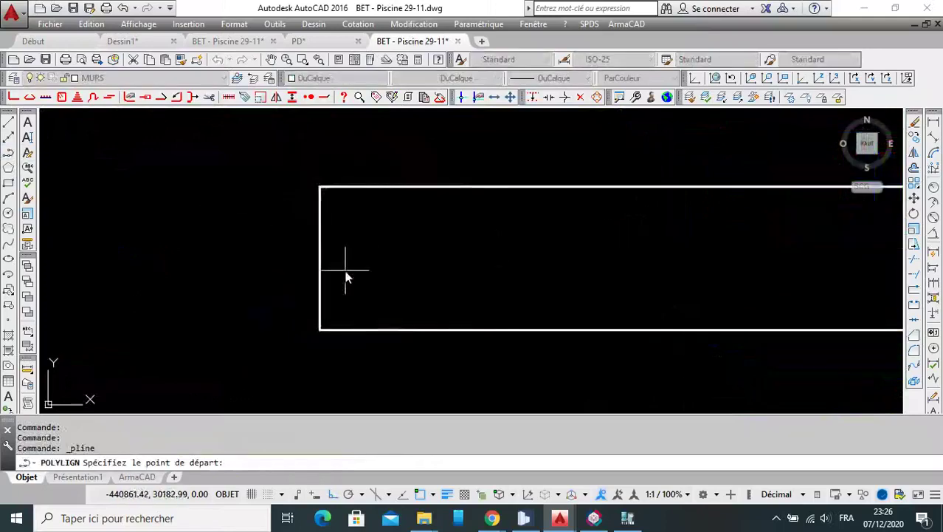
click(346, 270)
click(346, 190)
scroll(331, 203, down, 5)
scroll(748, 204, up, 3)
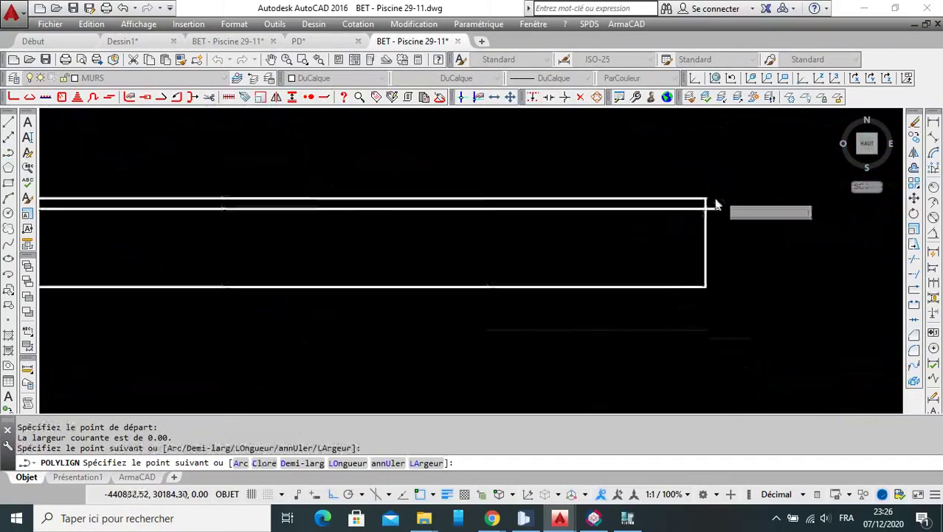
scroll(716, 205, up, 2)
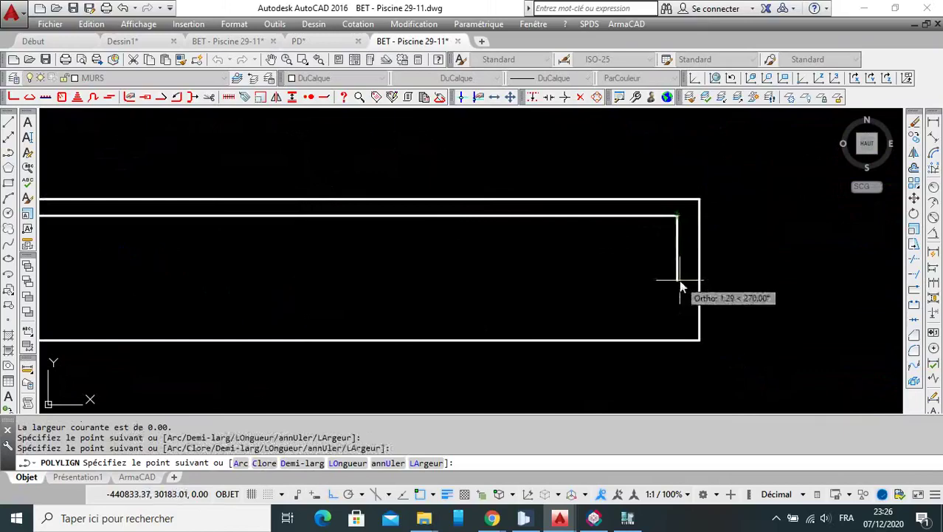
click(680, 277)
right_click(680, 214)
click(727, 240)
scroll(726, 241, down, 4)
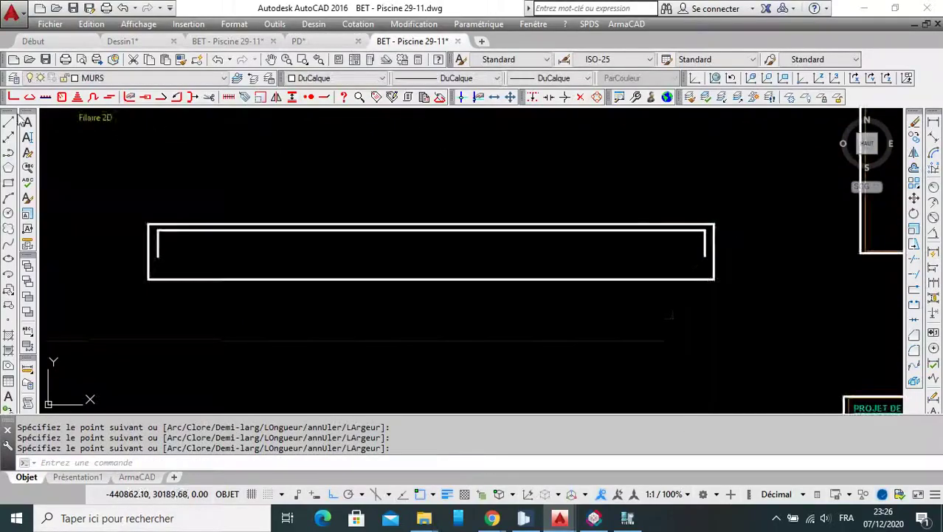
Trace a second bar polyline from the right end back toward the left side
click(9, 137)
scroll(686, 251, up, 4)
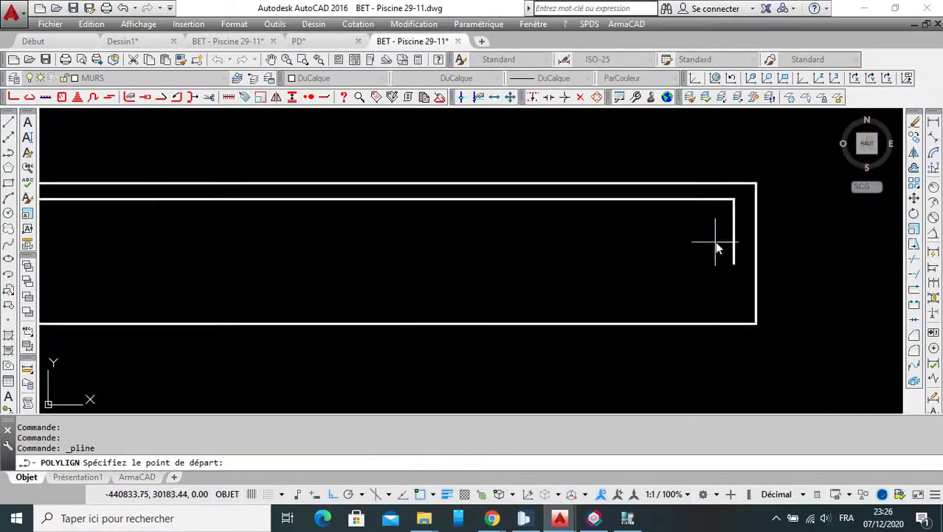
click(716, 242)
click(716, 297)
scroll(720, 299, down, 4)
scroll(467, 287, up, 4)
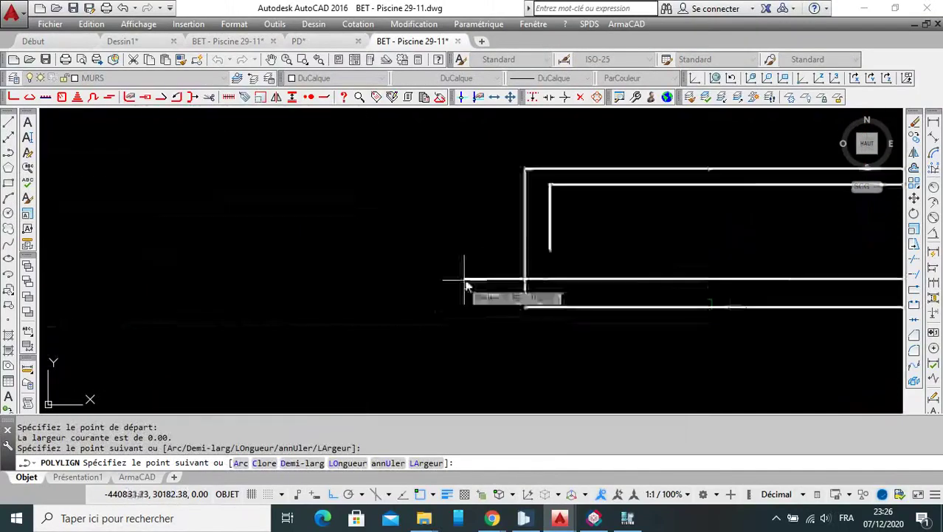
click(539, 277)
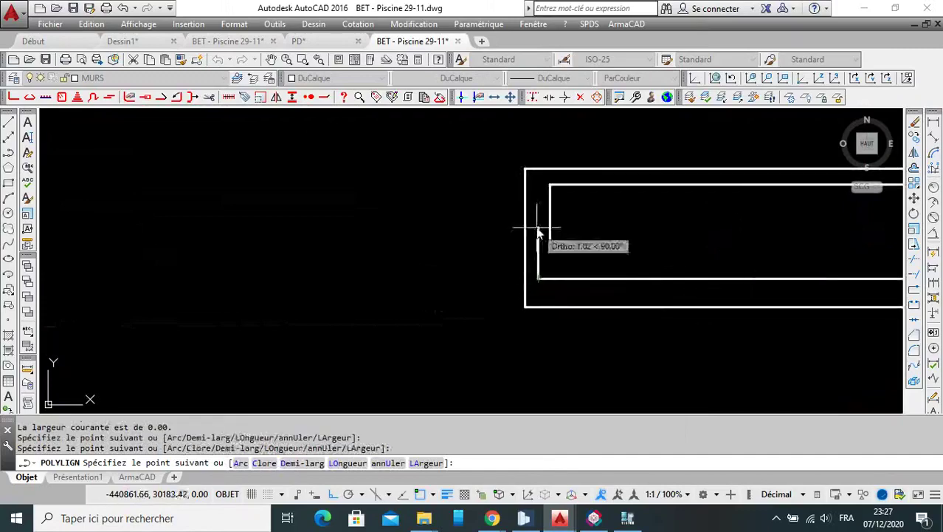
scroll(536, 221, up, 2)
right_click(538, 215)
click(550, 219)
scroll(600, 235, down, 3)
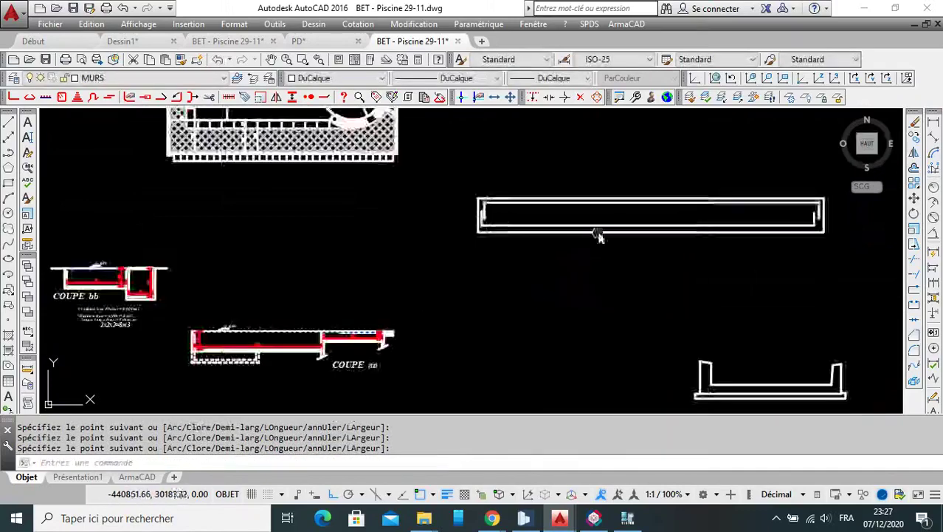
Draw one vertical stirrup polyline from the top bar down to the bottom bar
click(8, 121)
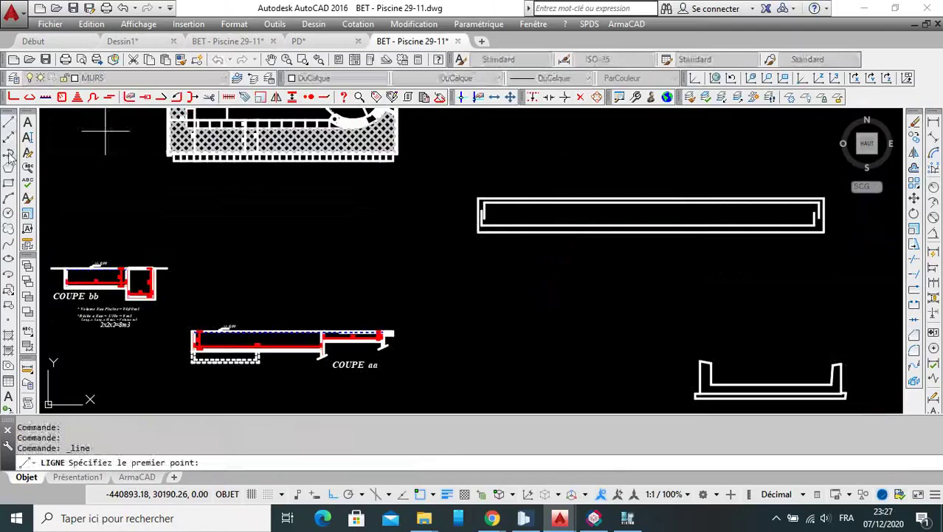
click(8, 152)
scroll(523, 213, up, 3)
scroll(488, 126, up, 1)
scroll(480, 133, up, 3)
click(480, 130)
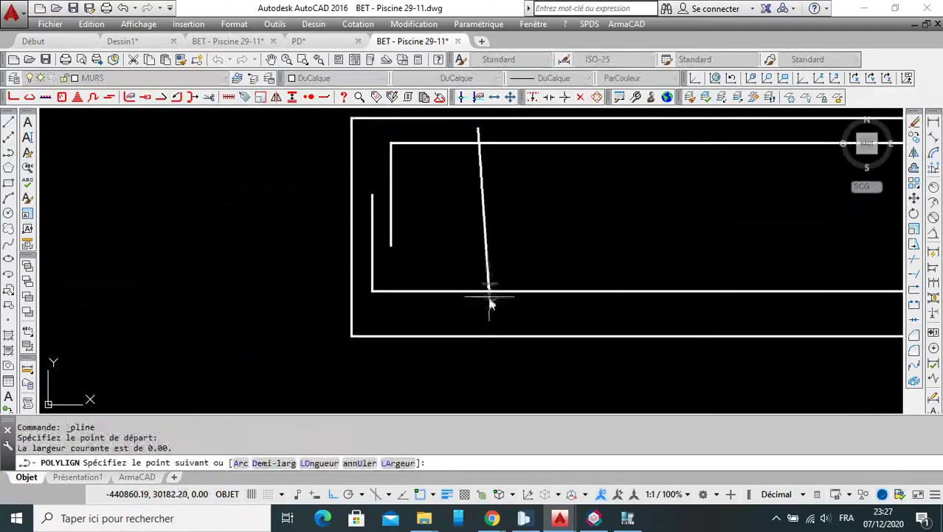
scroll(487, 303, up, 2)
click(481, 309)
right_click(476, 265)
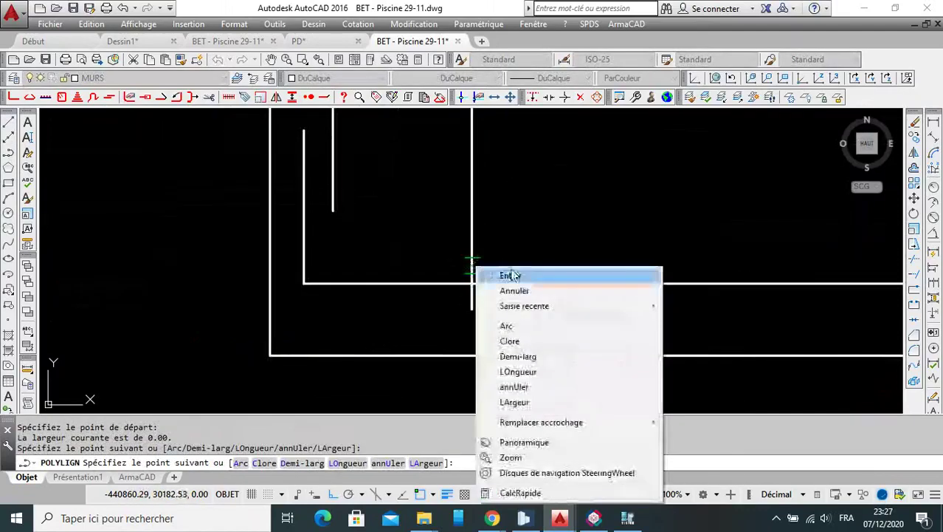
click(491, 271)
Copy the stirrup with COPIER to four positions further right along the beam
click(487, 226)
click(438, 227)
scroll(516, 200, down, 3)
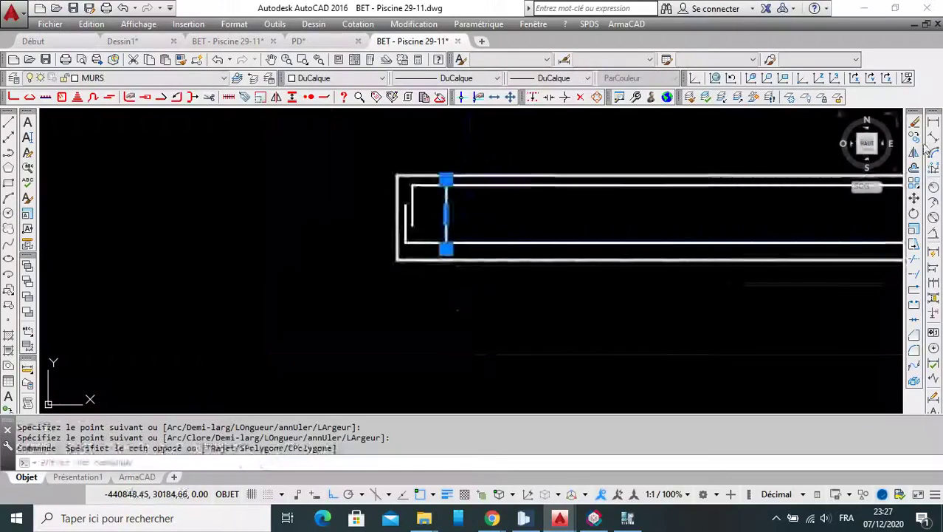
text(co)
key(Return)
click(524, 190)
click(624, 210)
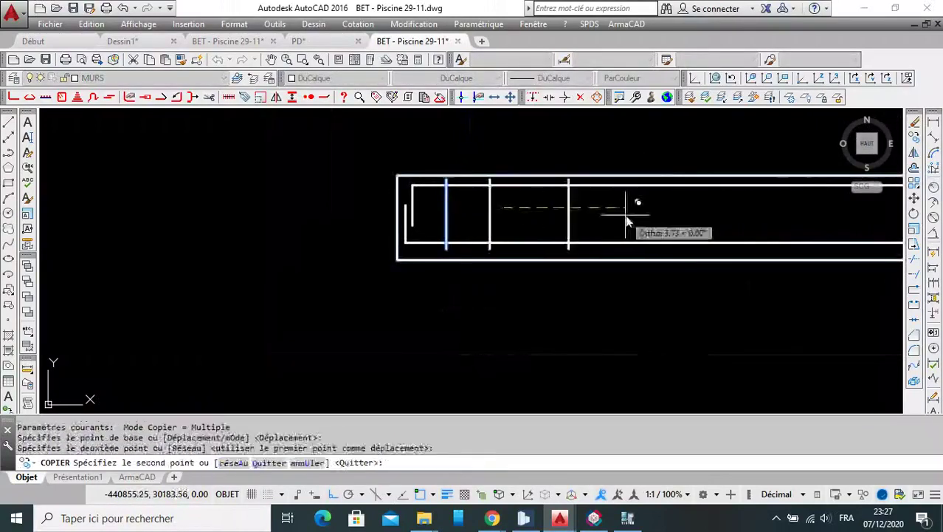
click(668, 214)
click(768, 225)
click(812, 232)
scroll(668, 236, down, 2)
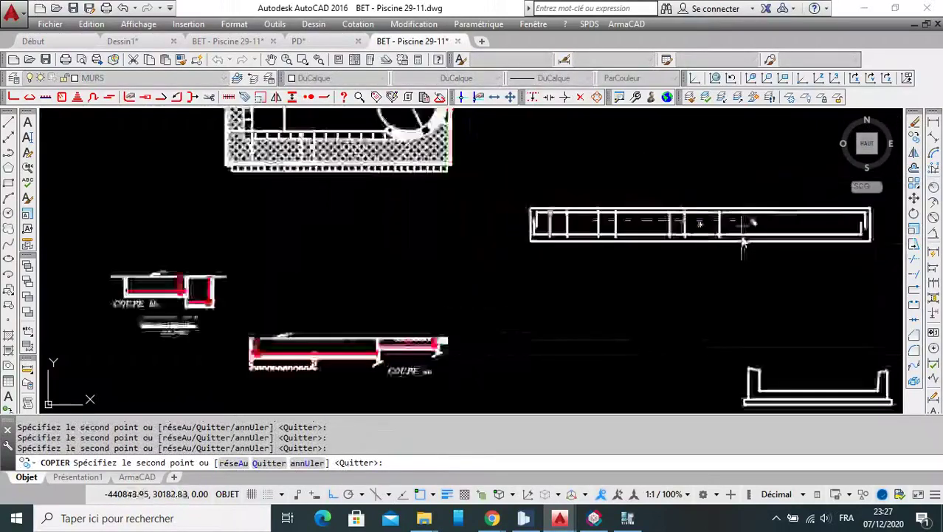
scroll(728, 214, up, 4)
scroll(725, 209, down, 3)
right_click(725, 209)
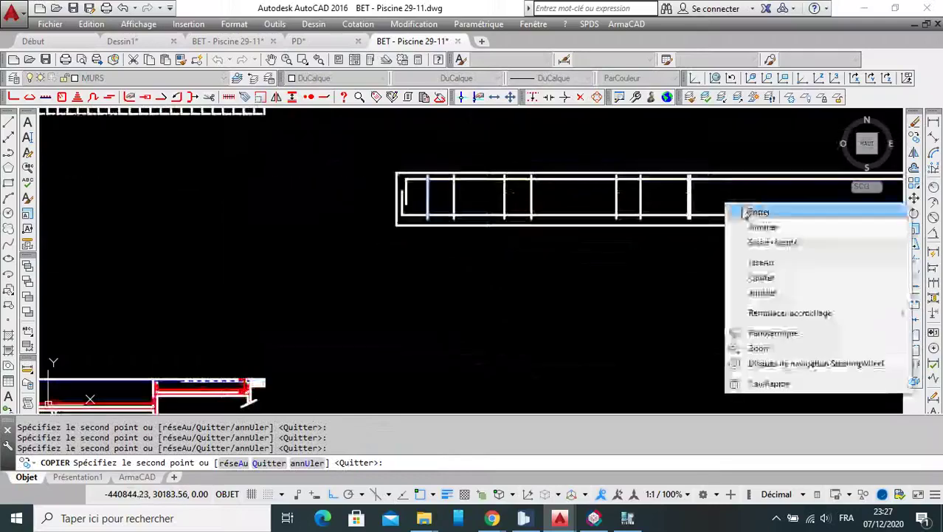
click(738, 207)
Select the beam's bars with a crossing window
scroll(647, 204, up, 1)
scroll(664, 192, up, 2)
scroll(633, 173, up, 2)
click(635, 146)
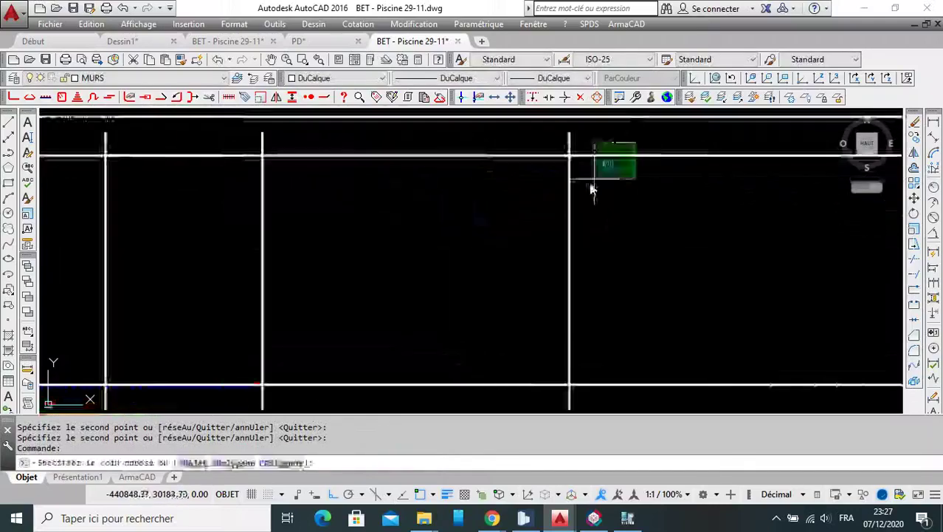
scroll(506, 234, down, 4)
scroll(352, 204, up, 1)
scroll(358, 208, up, 2)
click(357, 208)
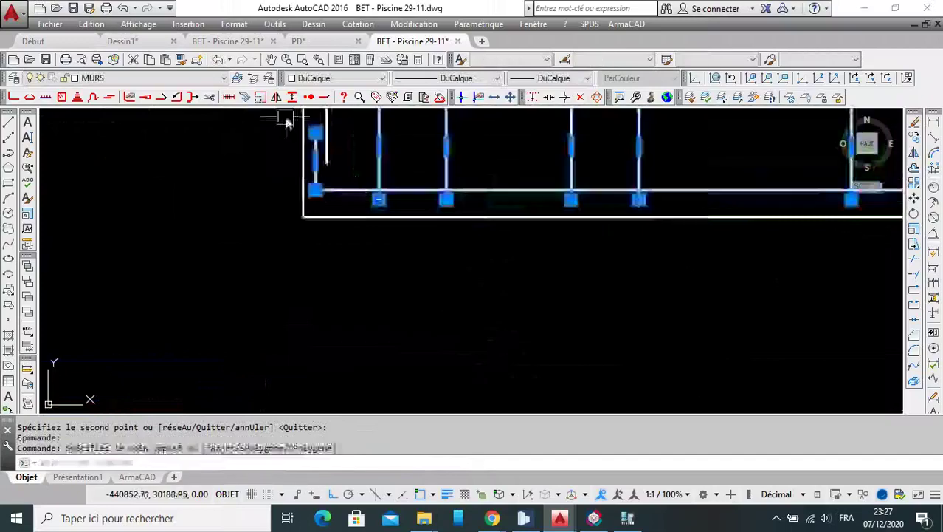
Apply ArmaCAD bar properties to the five bars, selected by their old layer name
click(130, 98)
click(572, 173)
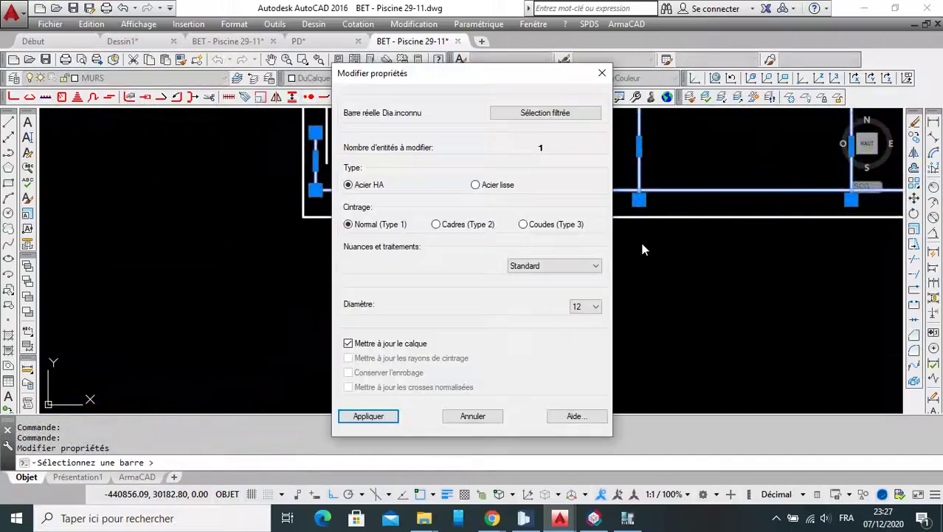
click(546, 115)
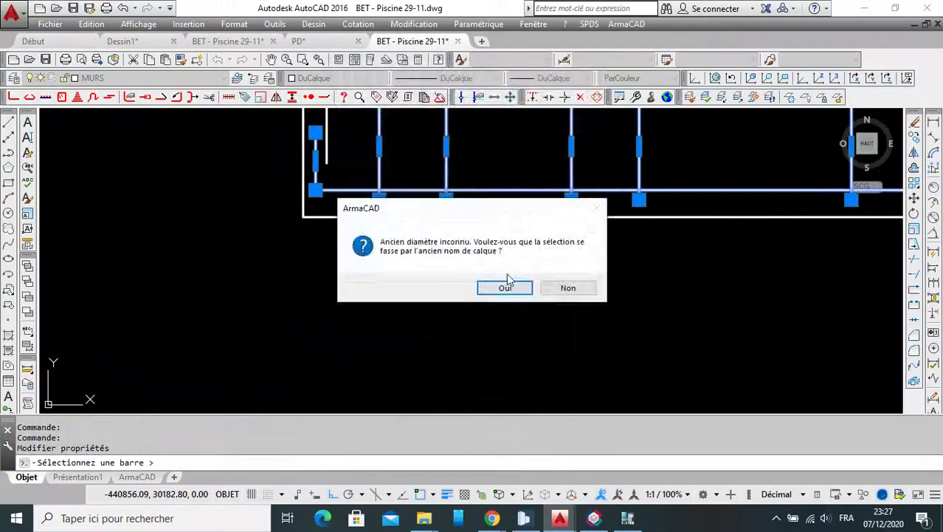
click(506, 287)
click(435, 317)
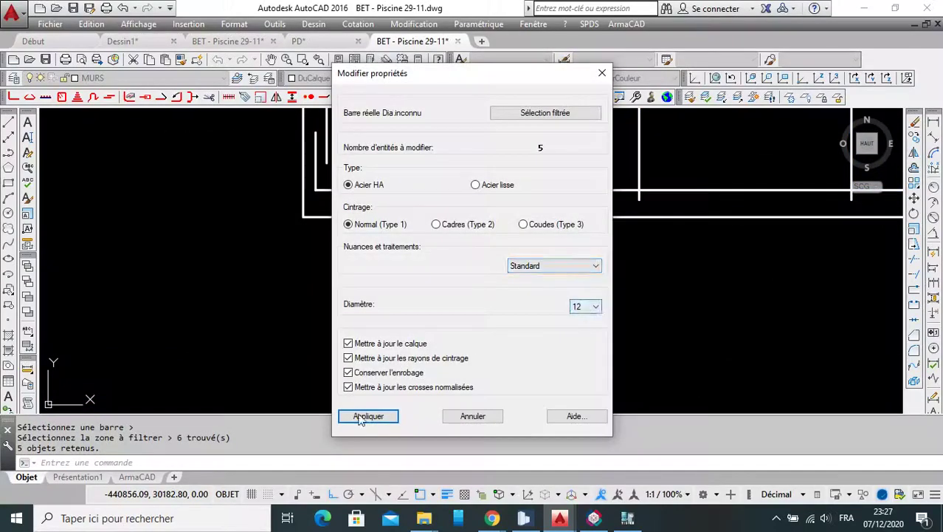
click(361, 419)
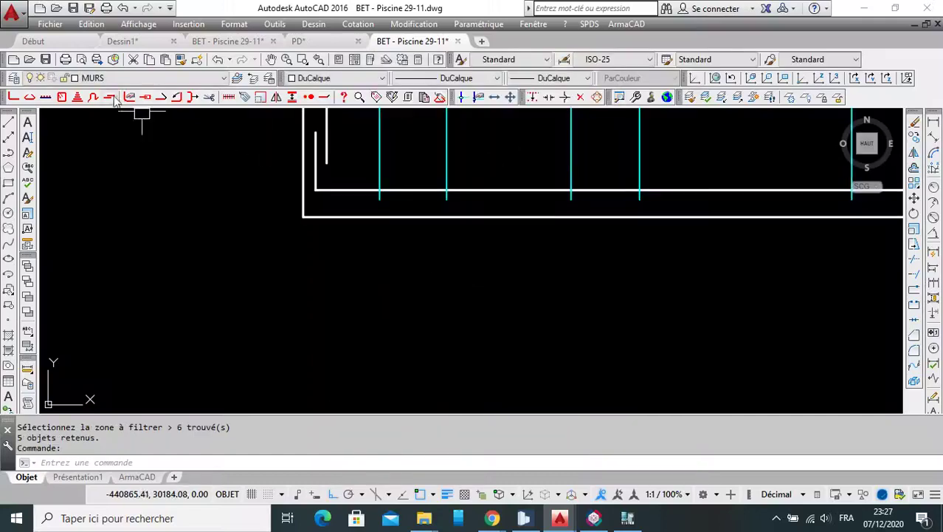
Change the lower longitudinal bar's diameter to 16 mm
click(129, 98)
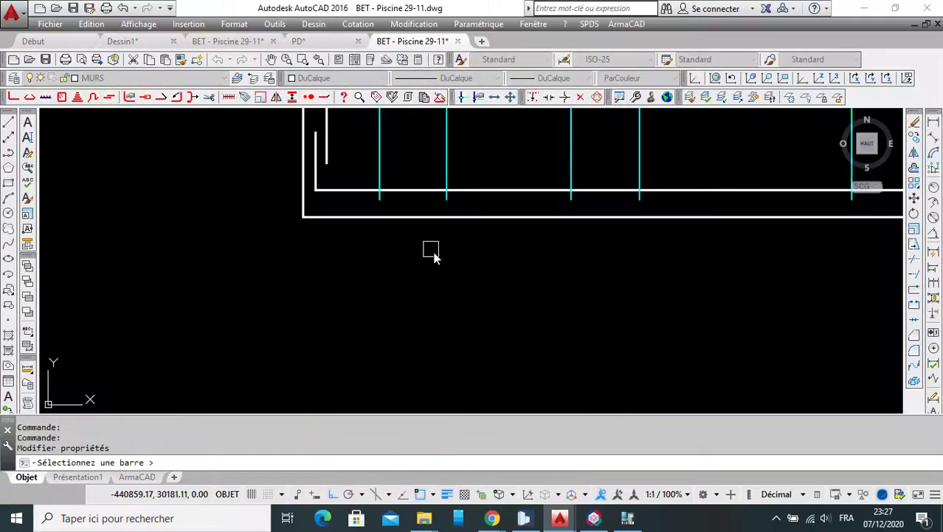
click(411, 189)
click(589, 307)
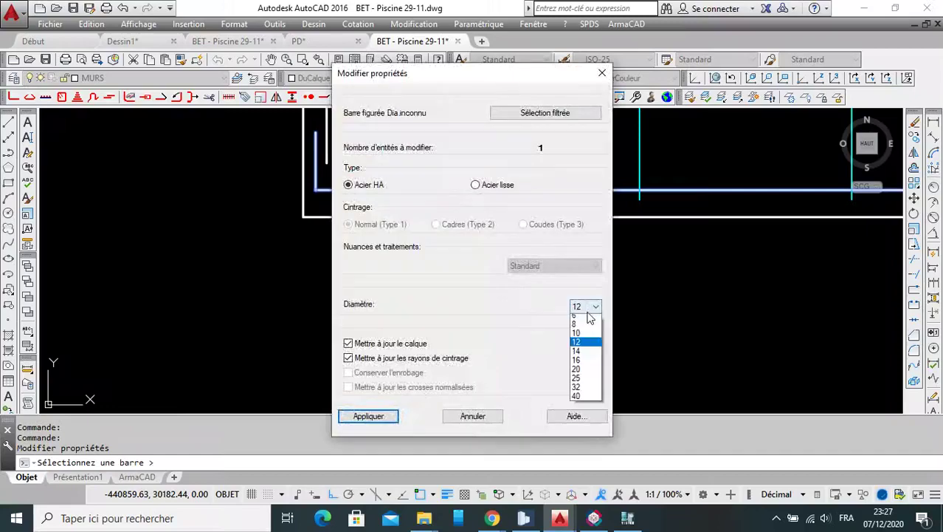
click(580, 365)
click(373, 414)
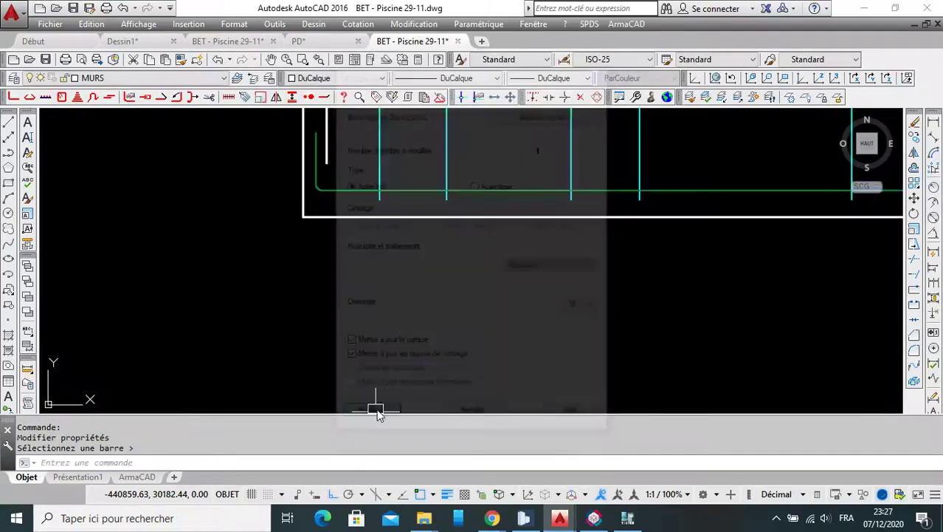
Change the upper longitudinal bar's diameter to 20 mm
right_click(511, 199)
click(532, 208)
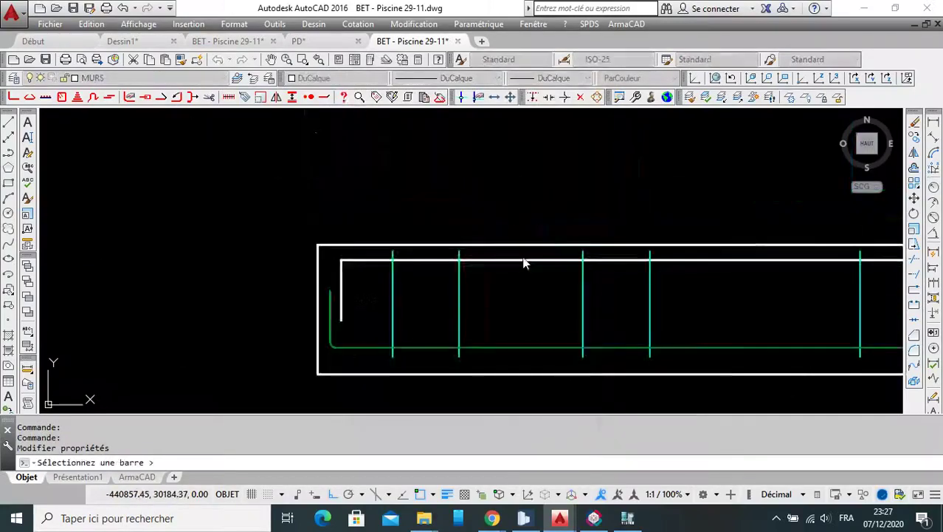
click(524, 261)
click(589, 307)
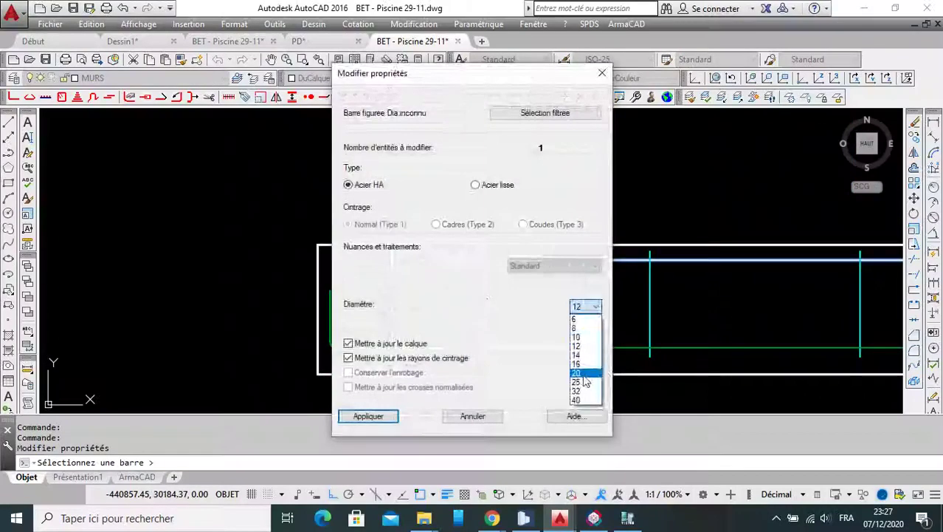
click(583, 374)
click(369, 416)
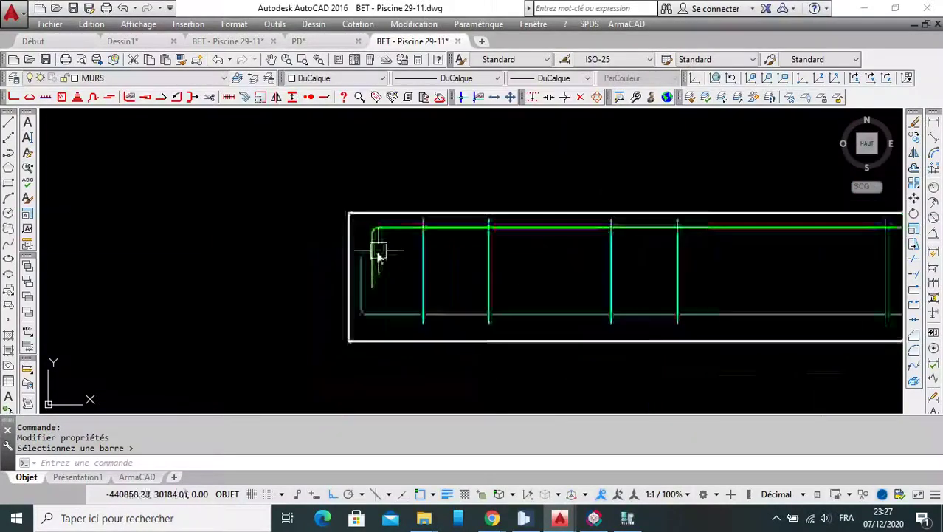
Frame the beam and pick the U-shaped bar for mark labelling
scroll(379, 255, up, 5)
scroll(385, 217, down, 3)
scroll(404, 177, down, 4)
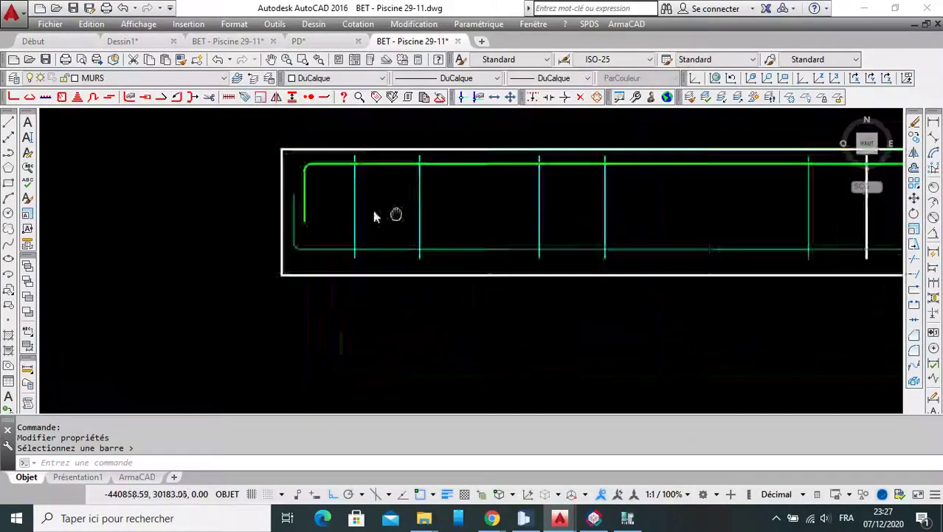
scroll(473, 210, down, 1)
scroll(561, 203, down, 4)
scroll(610, 200, up, 5)
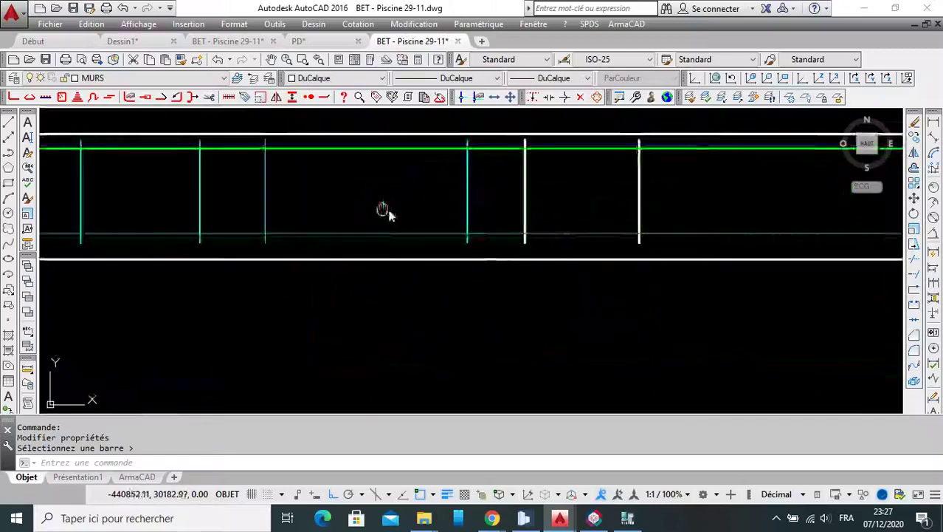
middle_drag(382, 210, 400, 186)
scroll(288, 189, up, 4)
scroll(362, 273, down, 2)
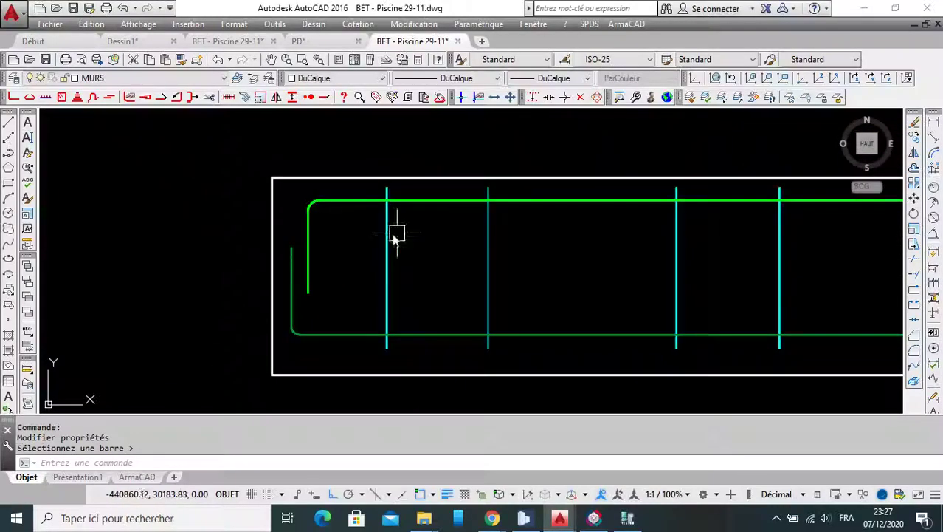
scroll(397, 235, down, 2)
scroll(552, 257, down, 4)
middle_drag(551, 257, 567, 276)
scroll(513, 279, up, 4)
scroll(363, 120, down, 4)
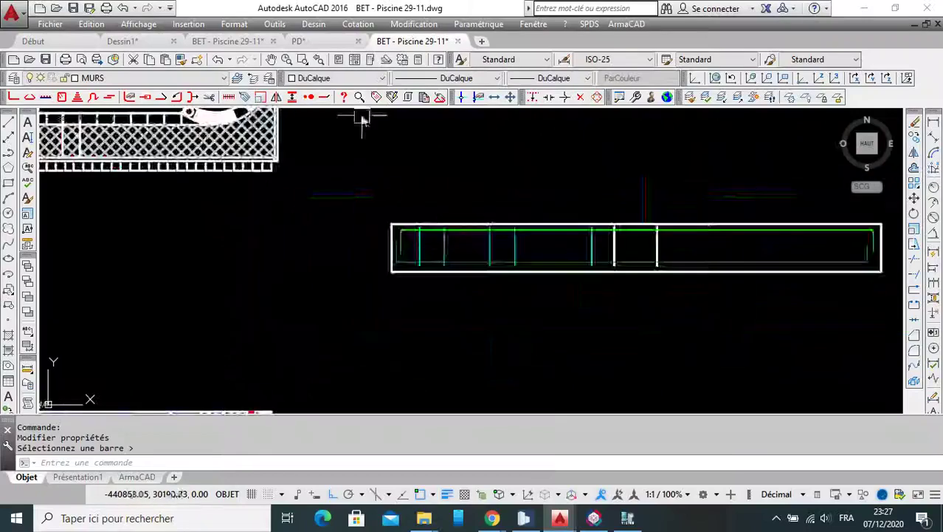
click(377, 97)
scroll(548, 207, up, 2)
scroll(556, 264, up, 2)
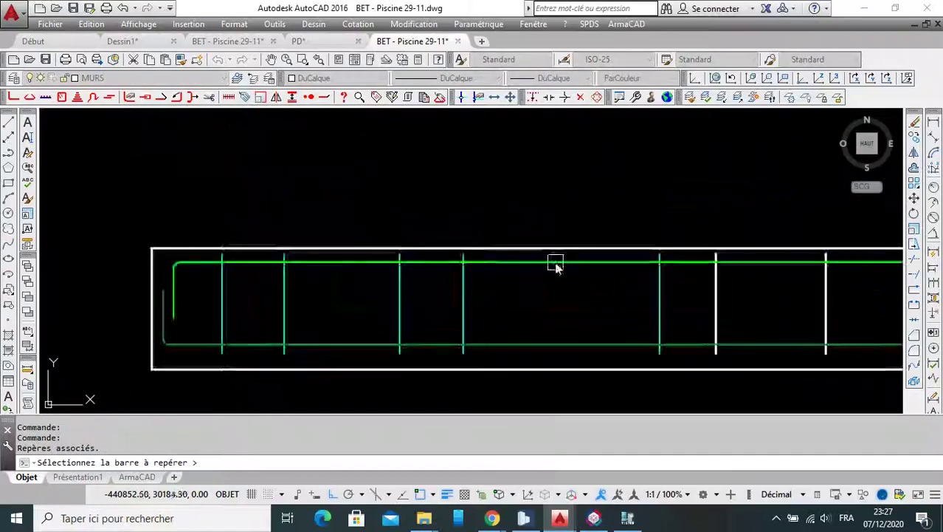
click(556, 264)
Label the U-shaped bar 12-HA20, mark 001, placing its distribution point and leader
click(548, 288)
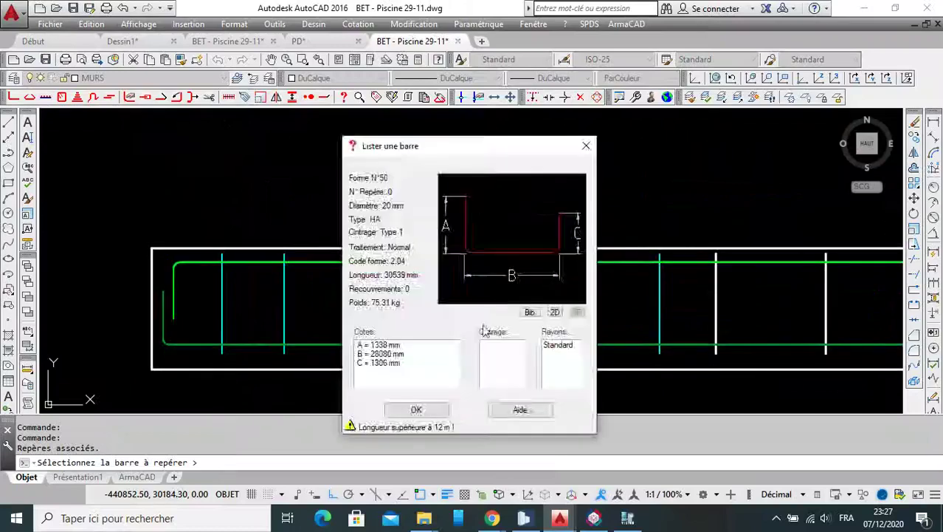
click(418, 411)
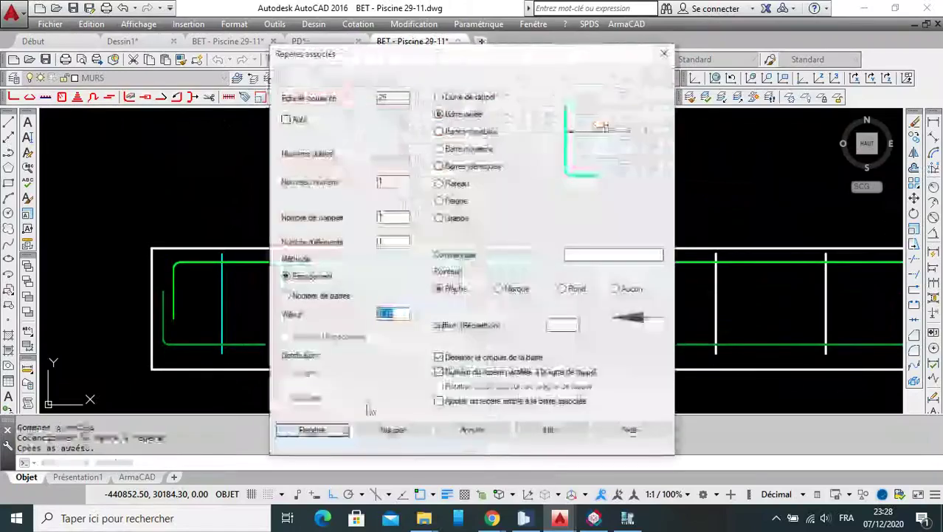
click(322, 436)
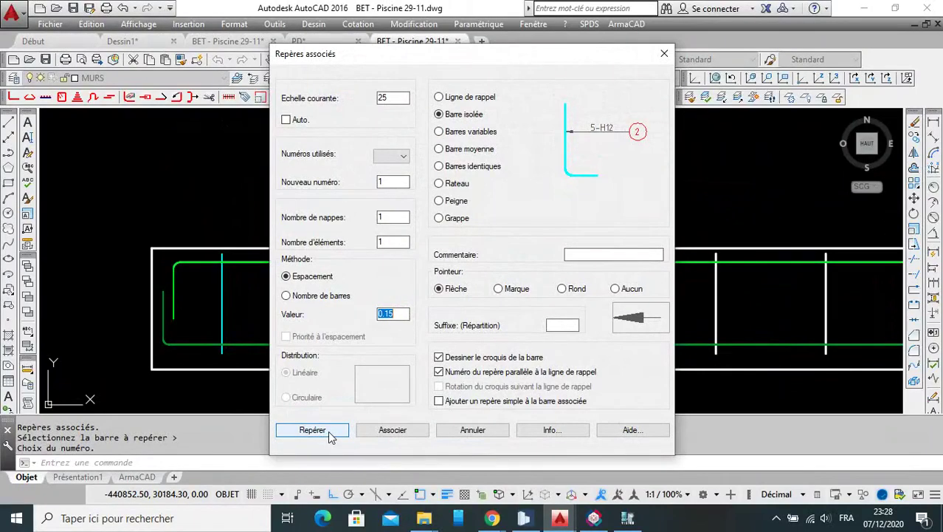
click(330, 436)
scroll(506, 208, down, 1)
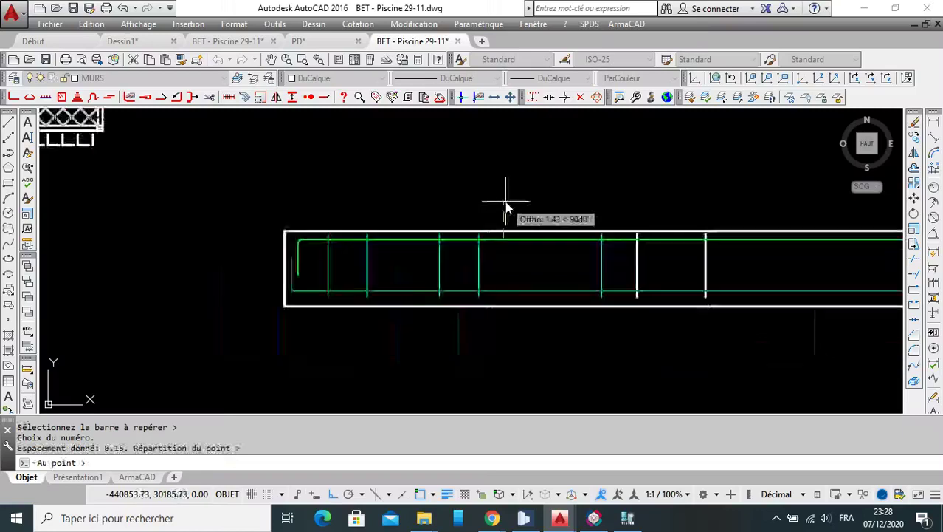
click(510, 205)
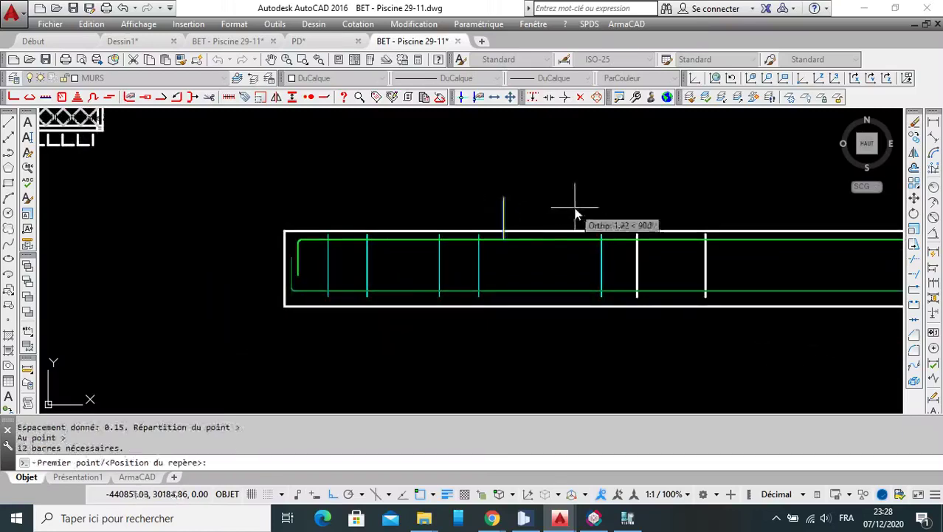
click(540, 193)
click(665, 190)
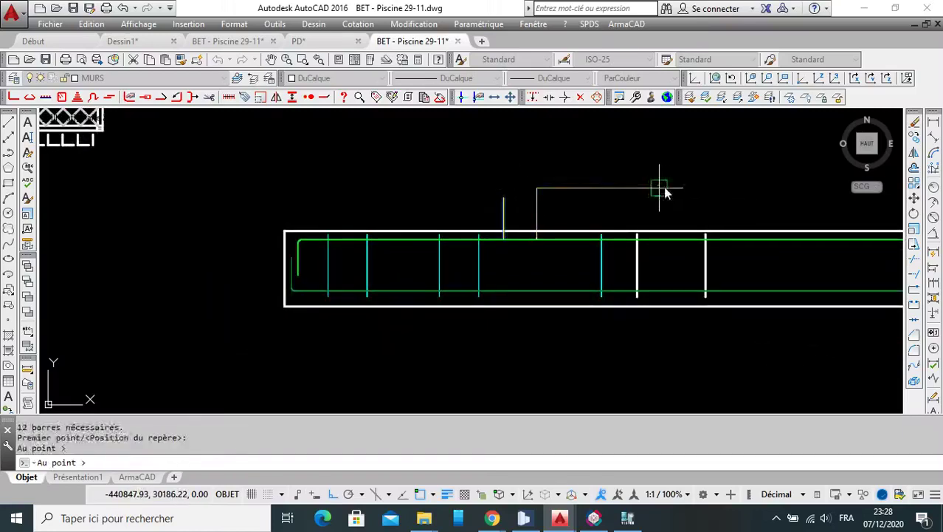
key(Return)
Frame the label and beam, then open the bar schedule and steel weight settings
scroll(538, 182, up, 5)
scroll(516, 204, down, 2)
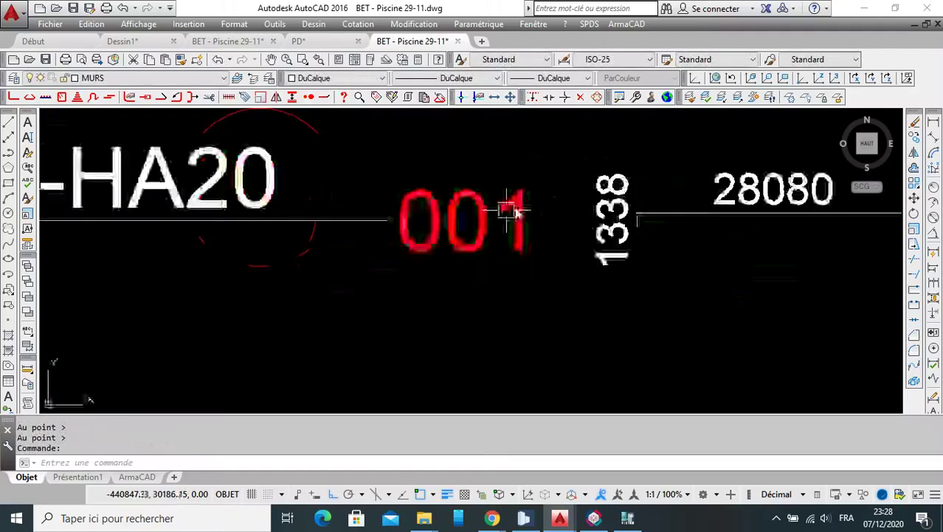
scroll(680, 219, down, 3)
scroll(690, 209, up, 5)
scroll(564, 201, down, 3)
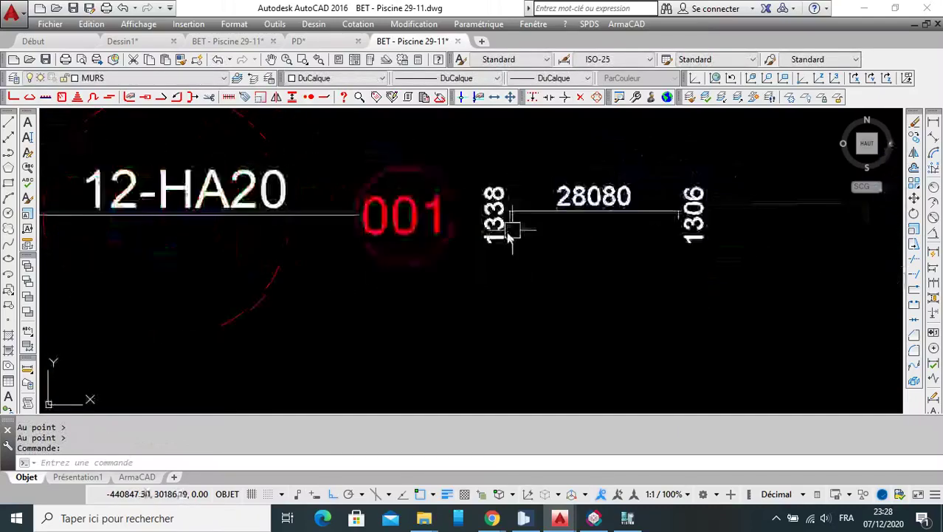
scroll(487, 207, up, 3)
scroll(487, 207, down, 2)
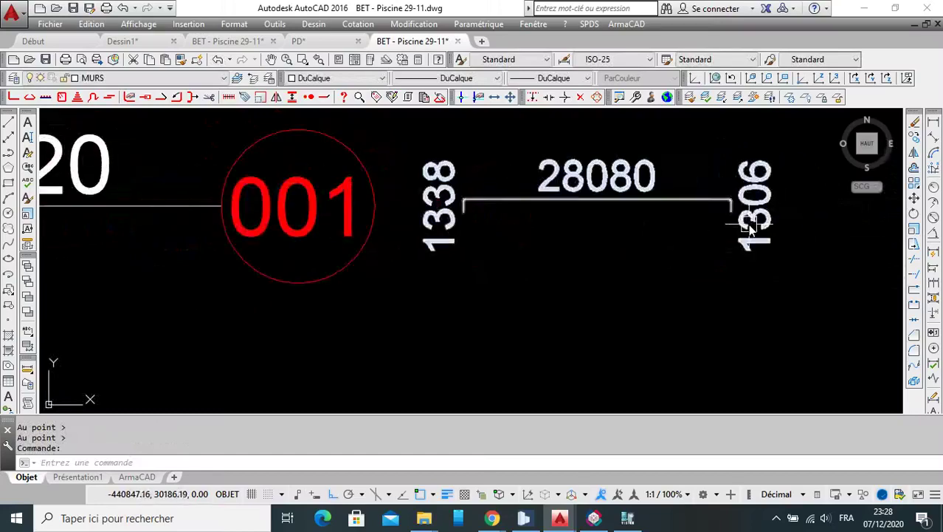
scroll(691, 287, down, 3)
scroll(688, 287, down, 3)
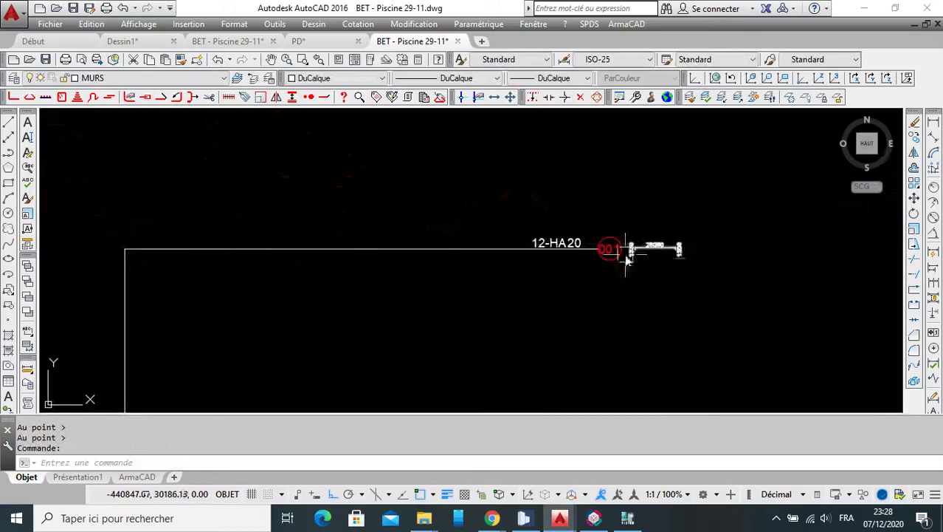
middle_drag(628, 257, 753, 241)
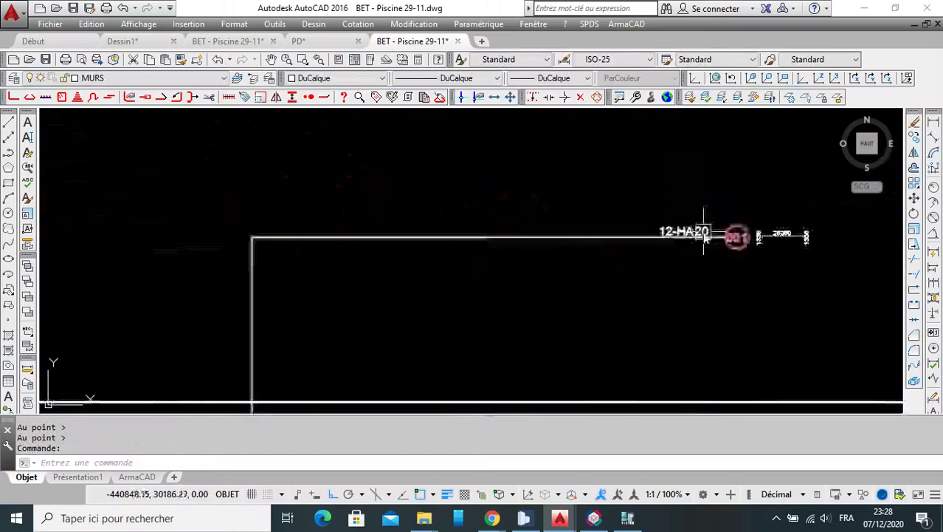
click(424, 97)
click(352, 473)
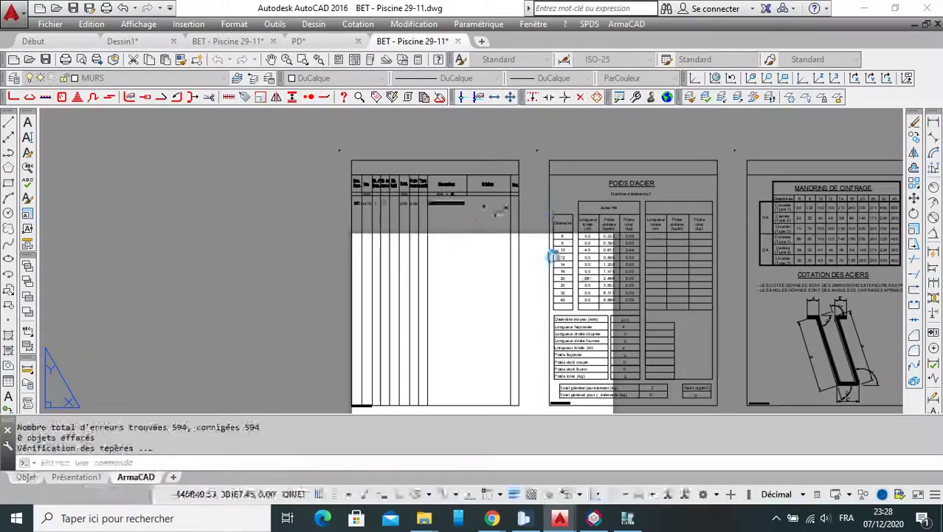
scroll(509, 231, up, 5)
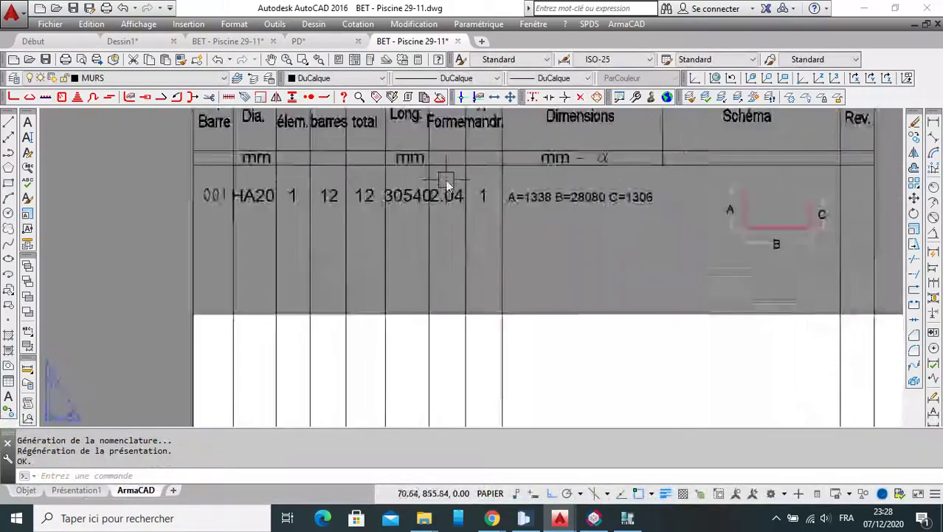
scroll(517, 200, down, 3)
scroll(531, 163, down, 2)
scroll(530, 162, up, 5)
scroll(650, 244, down, 4)
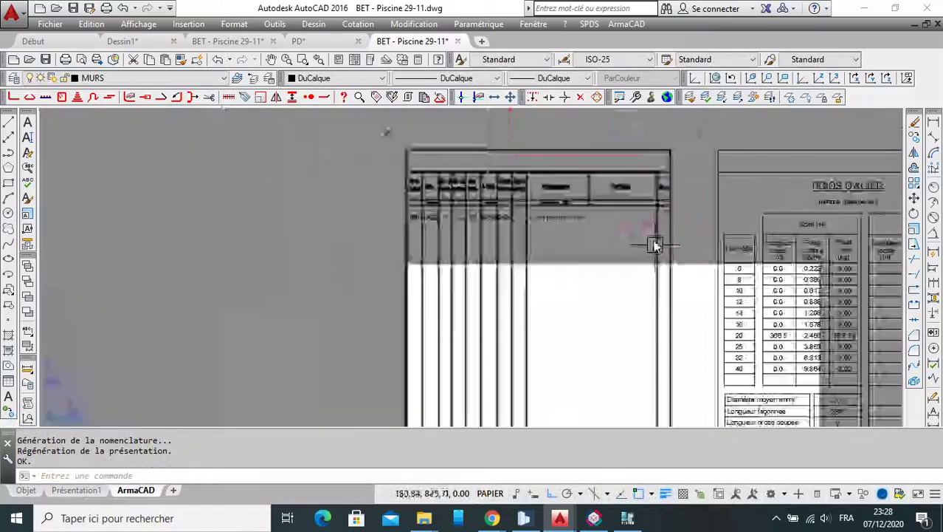
scroll(390, 247, up, 4)
scroll(401, 235, down, 2)
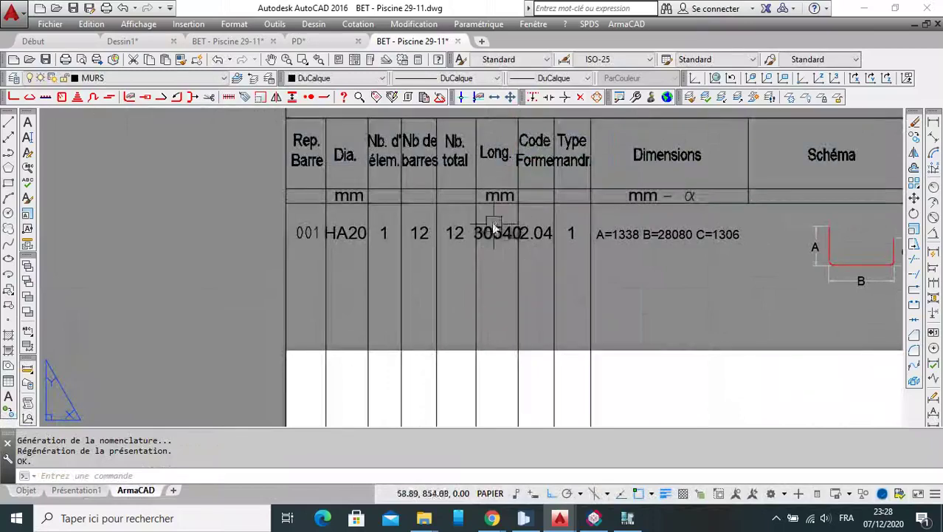
scroll(495, 214, down, 2)
scroll(525, 207, up, 2)
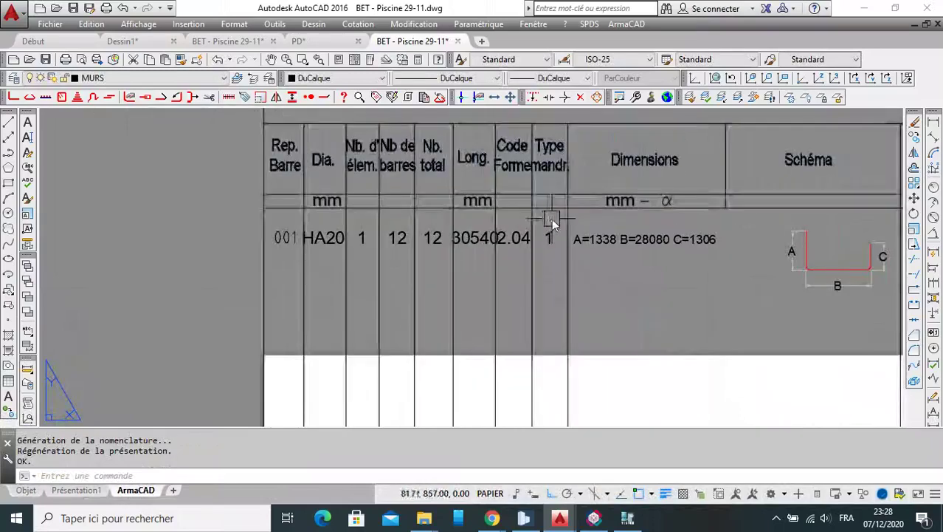
middle_drag(676, 270, 562, 233)
scroll(562, 233, down, 2)
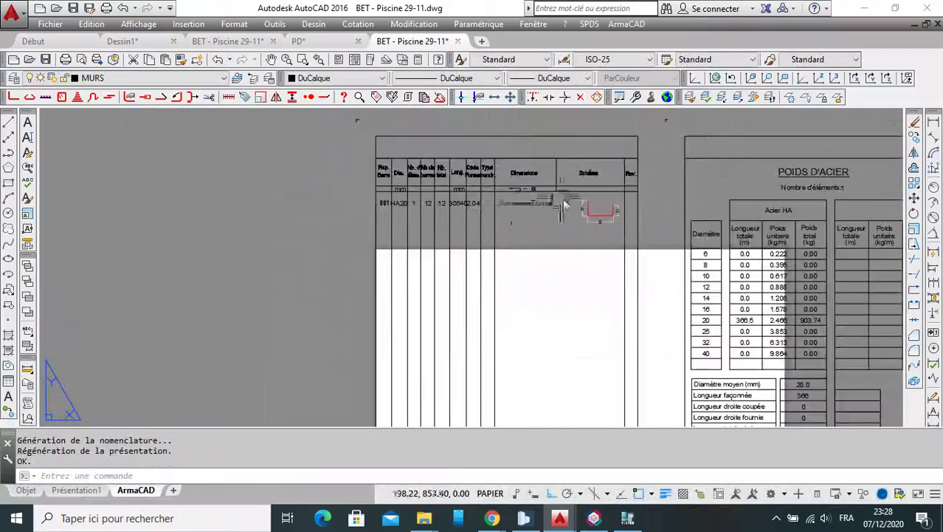
scroll(568, 207, up, 3)
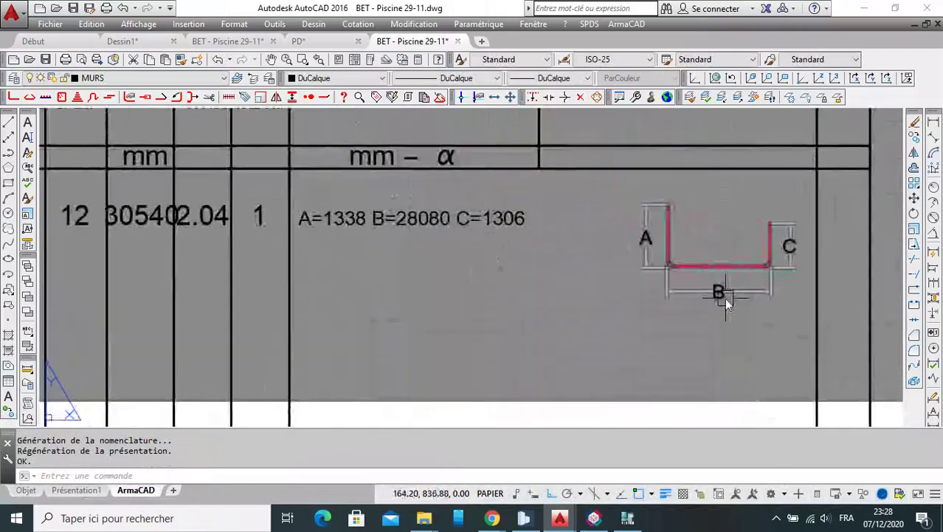
scroll(724, 297, down, 3)
scroll(525, 204, up, 1)
scroll(613, 277, down, 3)
scroll(613, 278, up, 5)
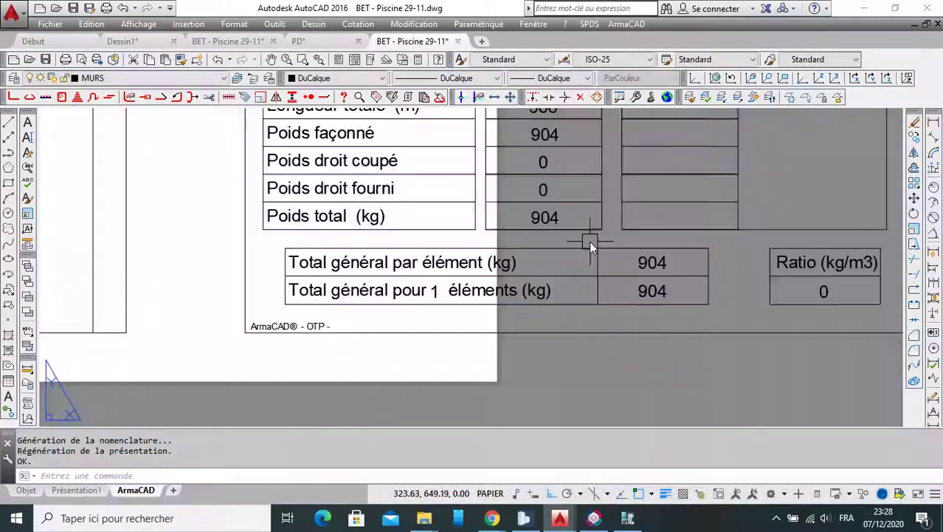
scroll(722, 284, down, 2)
scroll(722, 284, down, 3)
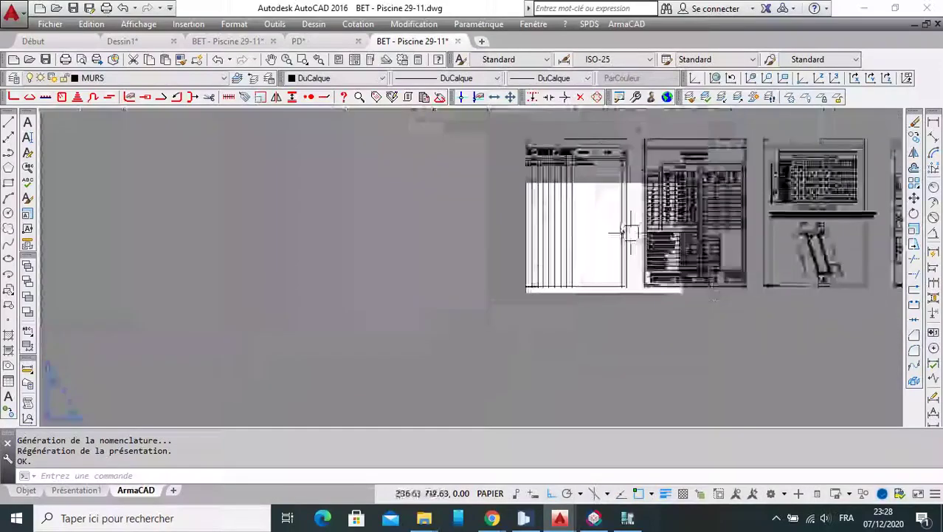
scroll(622, 226, up, 4)
scroll(665, 258, down, 3)
scroll(765, 356, up, 2)
scroll(765, 357, up, 6)
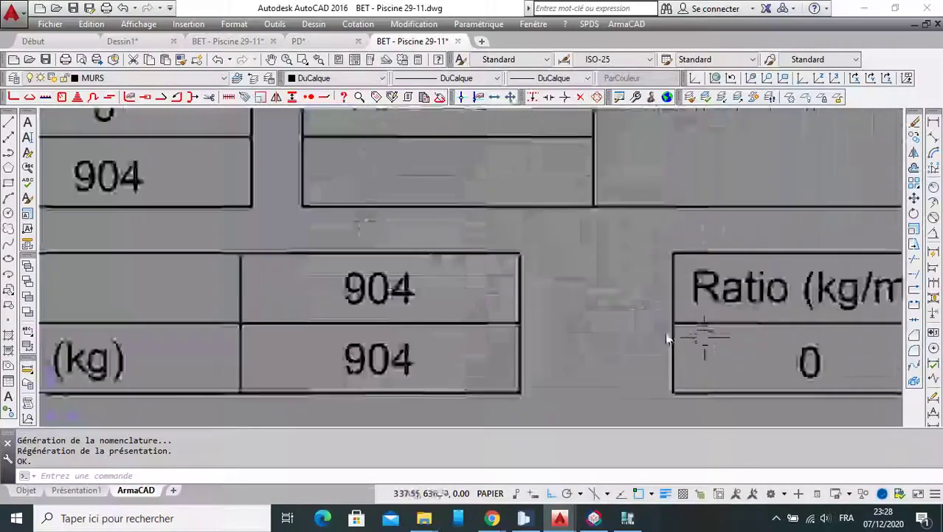
scroll(694, 333, down, 3)
scroll(624, 322, up, 1)
scroll(582, 323, down, 4)
scroll(582, 323, down, 3)
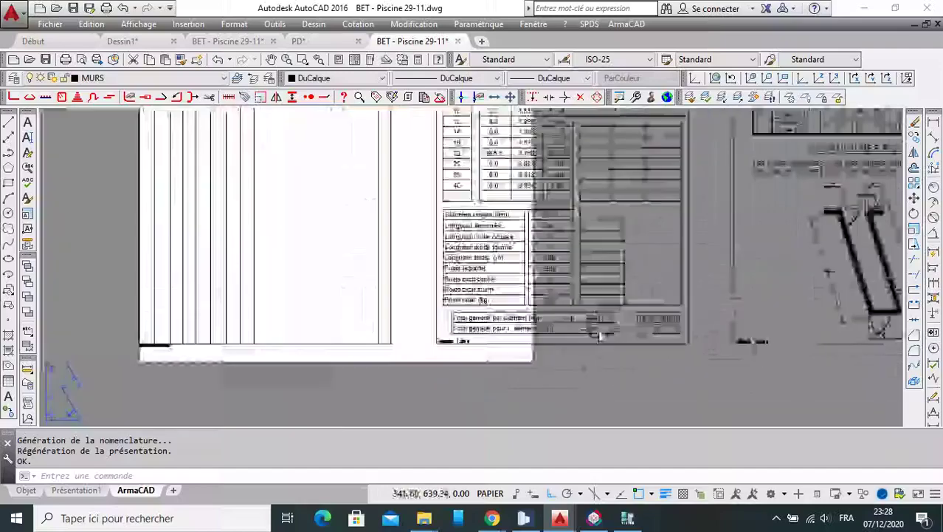
scroll(544, 227, up, 3)
middle_drag(544, 227, 561, 351)
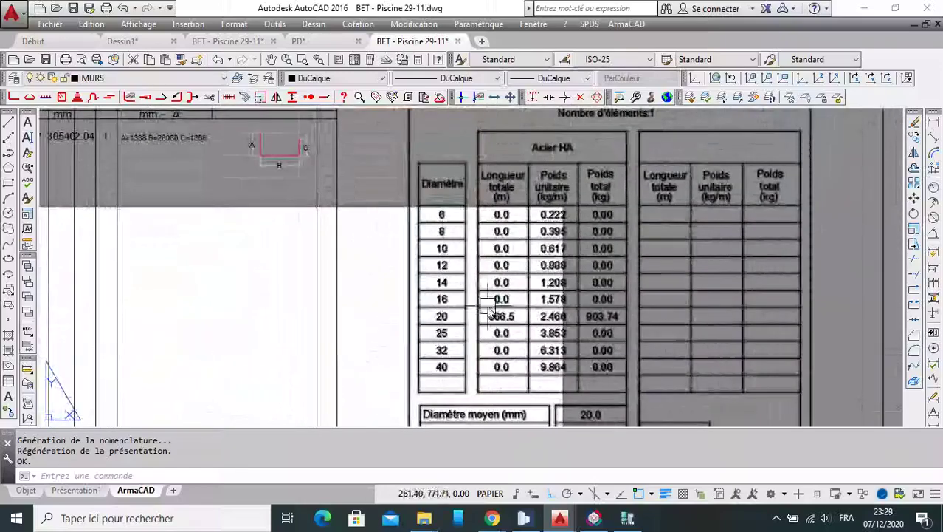
scroll(563, 203, down, 2)
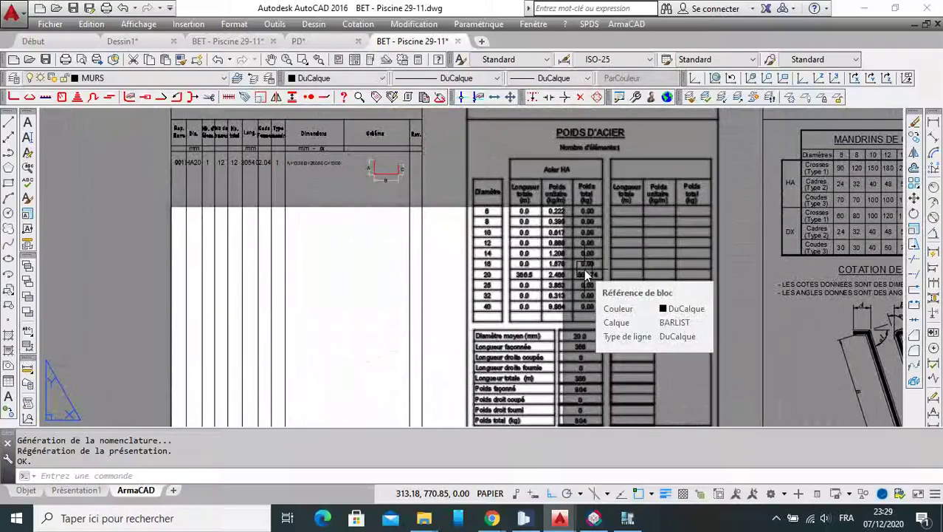
scroll(595, 233, down, 2)
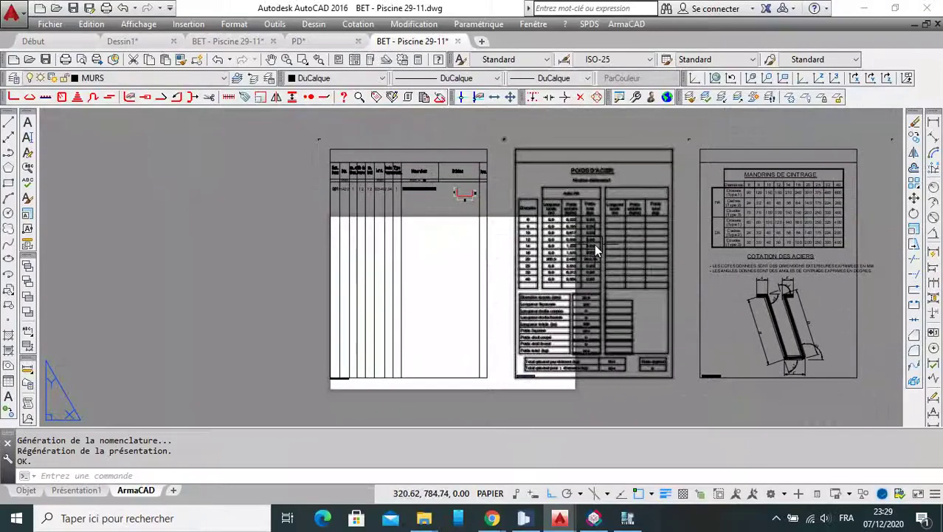
scroll(570, 195, down, 2)
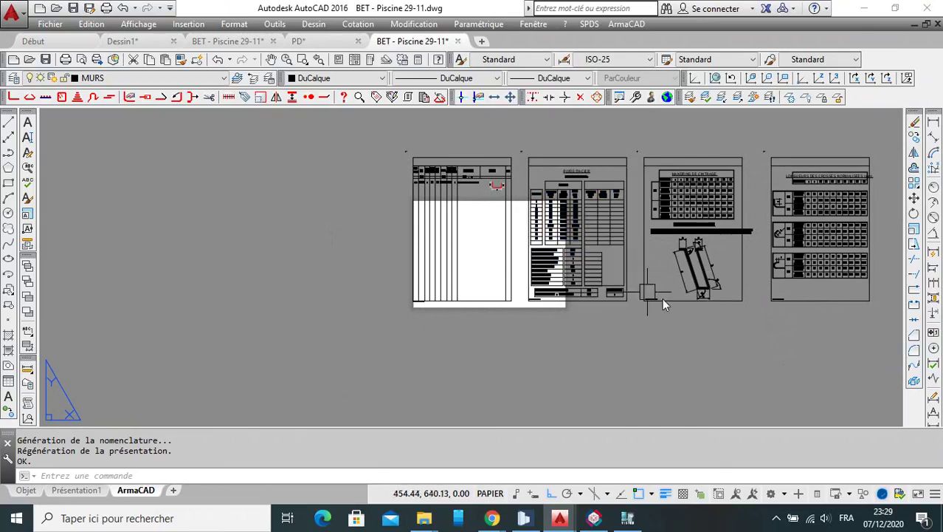
Return to the Allplan PISCINE project and orbit and zoom its 3D pool view
click(524, 518)
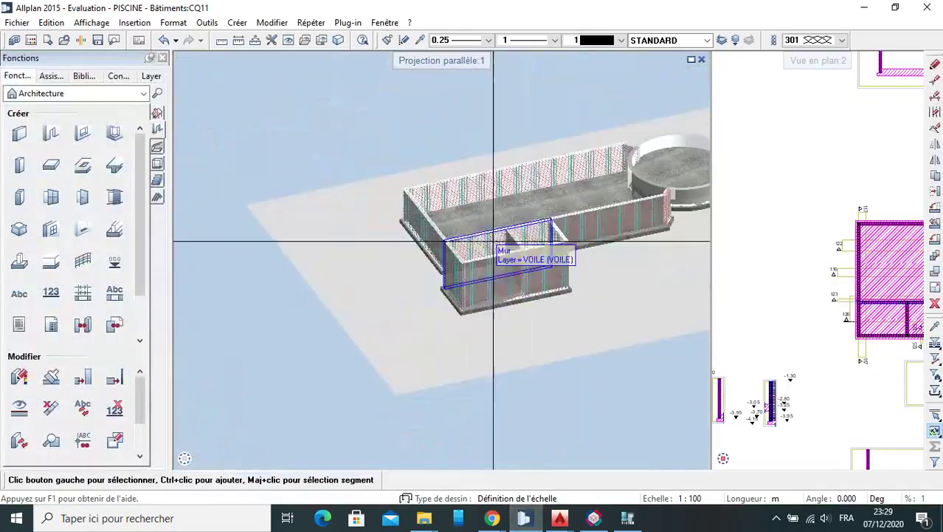
mouse_move(493, 241)
shift+middle_down()
mouse_move(601, 246)
mouse_move(493, 231)
mouse_move(506, 211)
mouse_move(506, 221)
shift+middle_up()
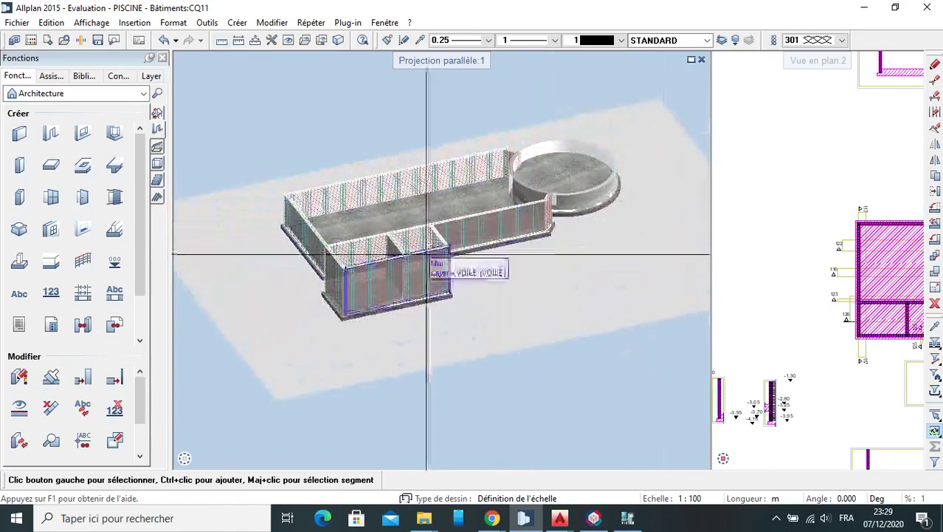
scroll(505, 215, up, 4)
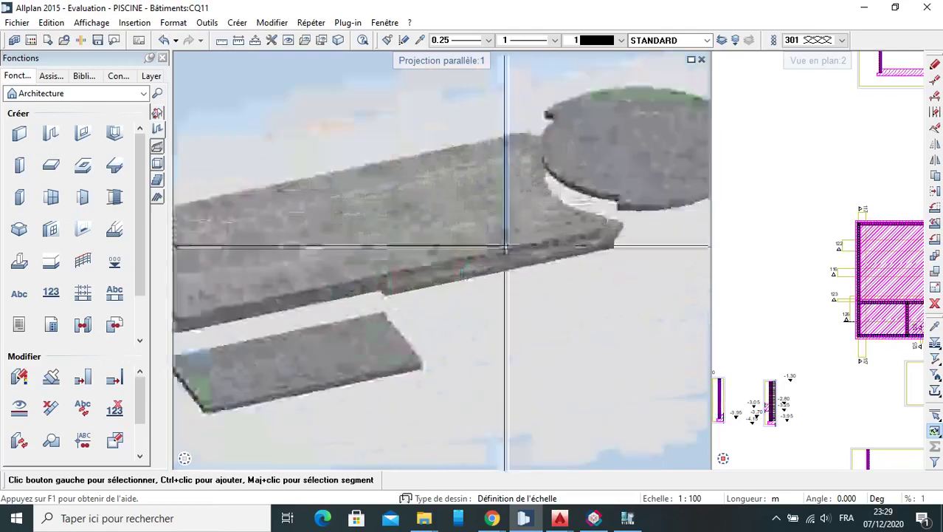
scroll(505, 248, up, 2)
scroll(505, 248, down, 5)
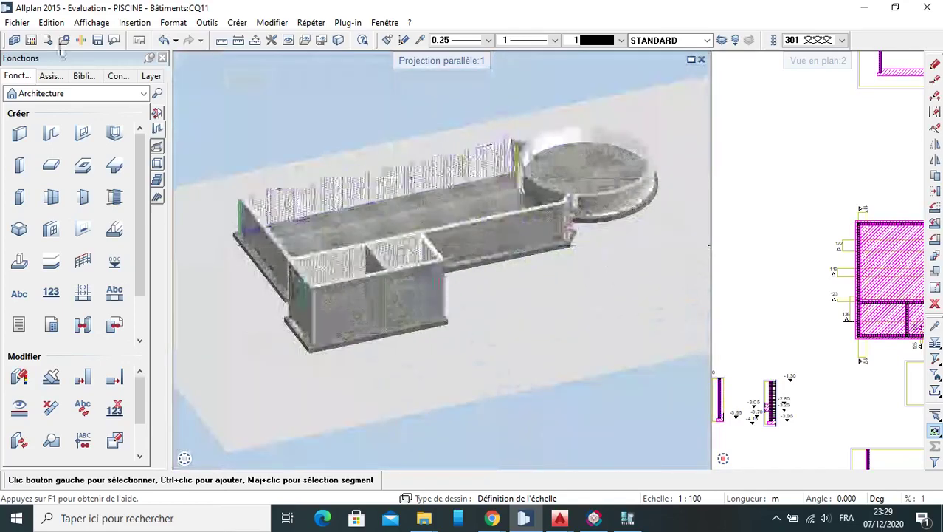
Open the Reports dialog and browse to the fra report templates folder
click(74, 94)
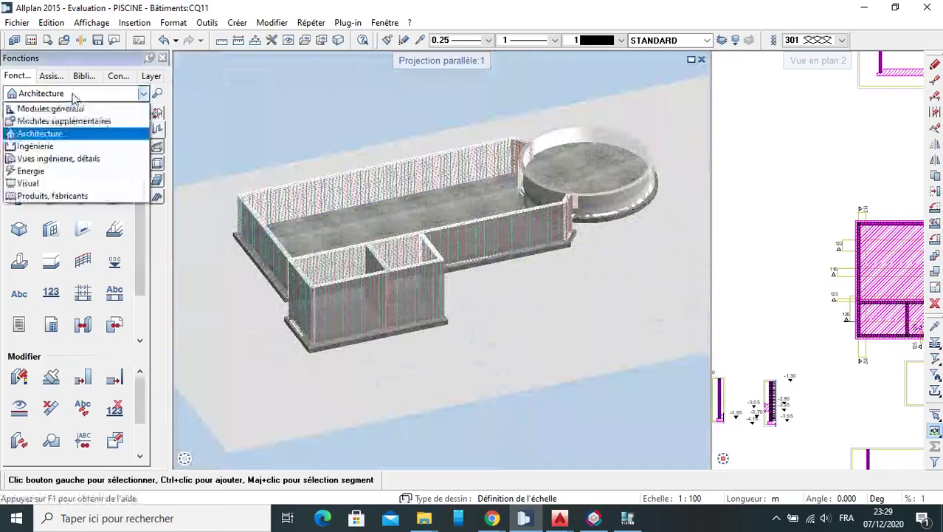
click(28, 326)
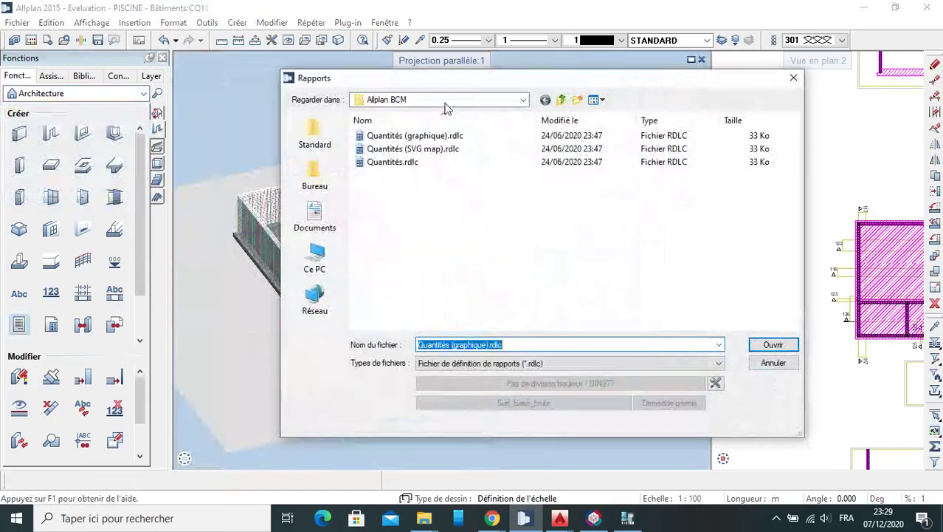
click(436, 101)
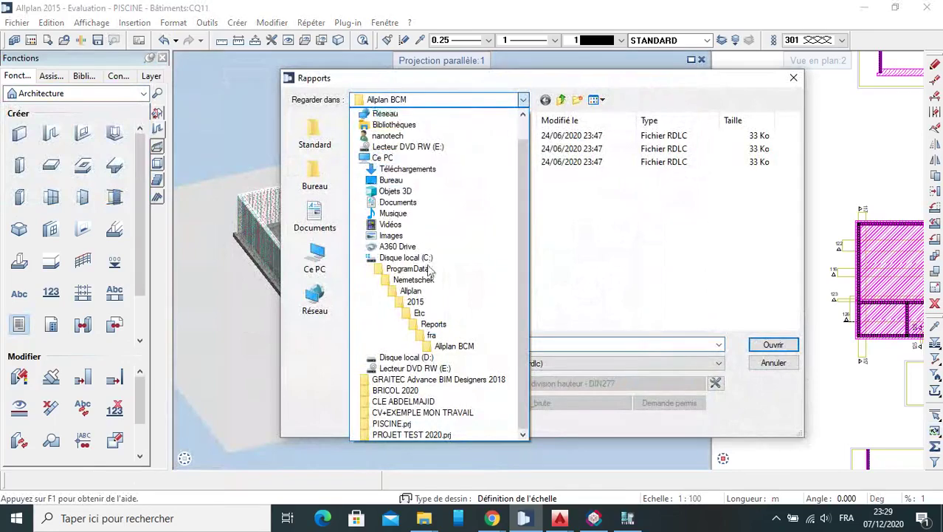
click(457, 349)
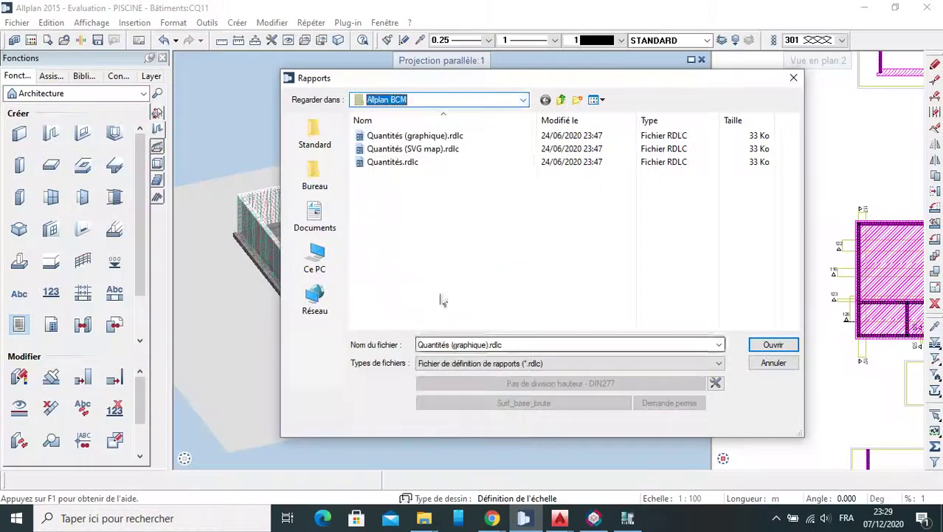
click(425, 102)
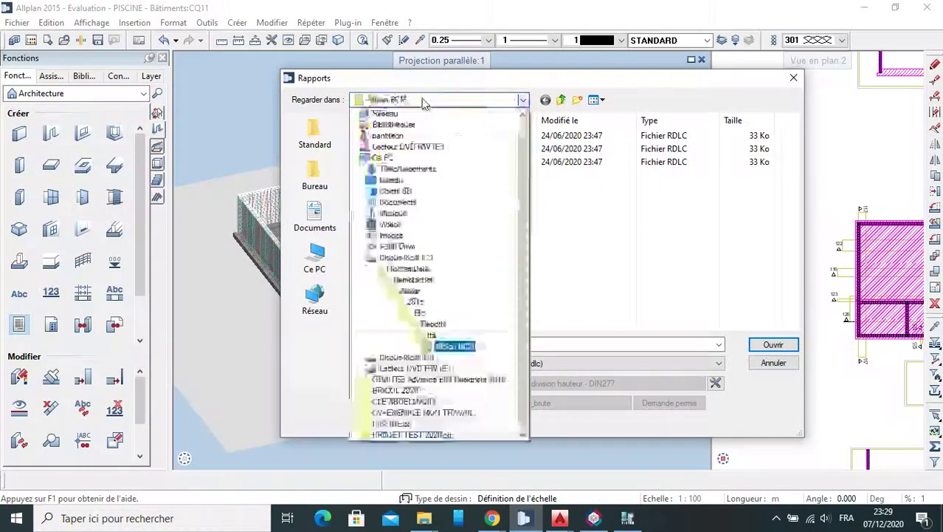
click(432, 334)
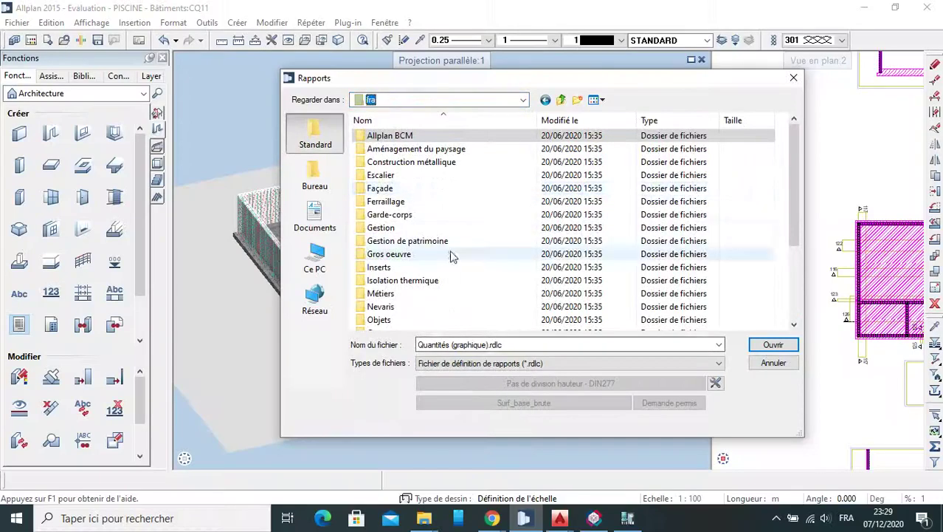
Generate the 'Béton et béton armé - béton coulé en place' report for all elements
scroll(426, 247, down, 1)
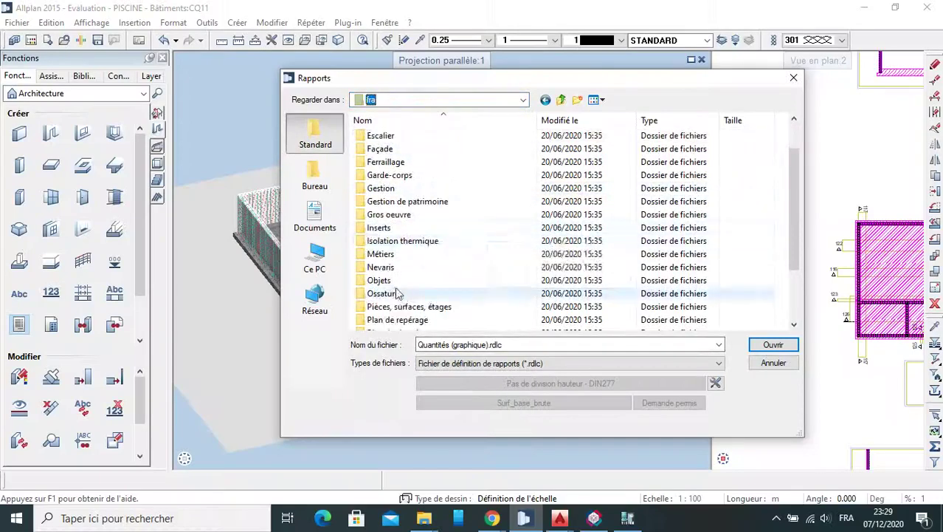
click(394, 256)
double_click(395, 255)
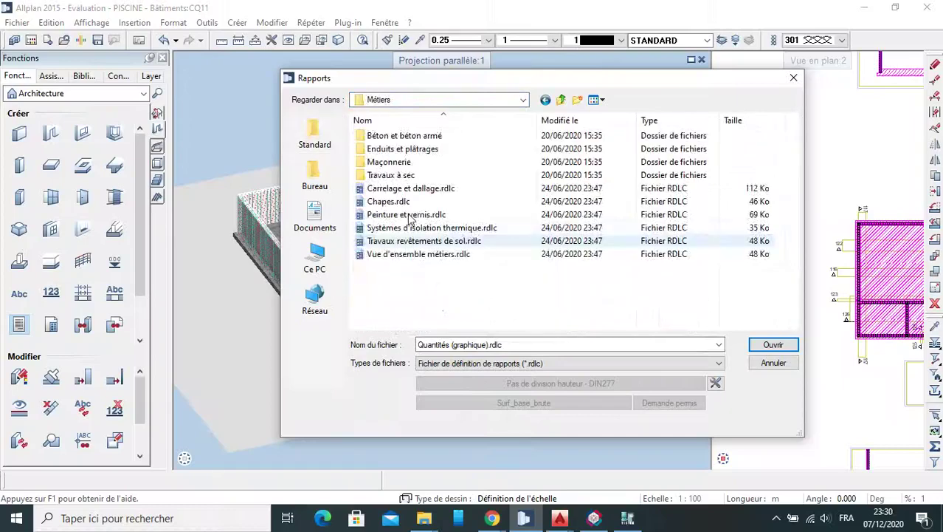
double_click(431, 136)
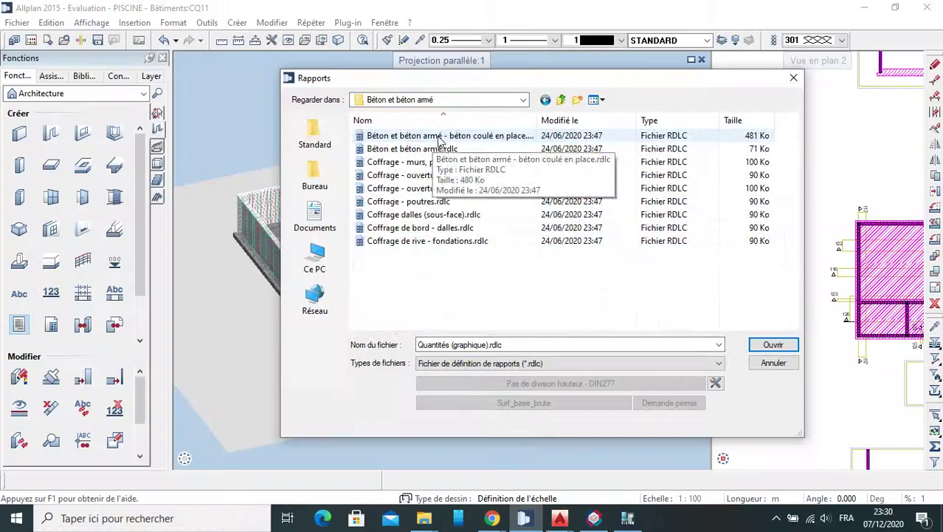
click(440, 138)
double_click(440, 138)
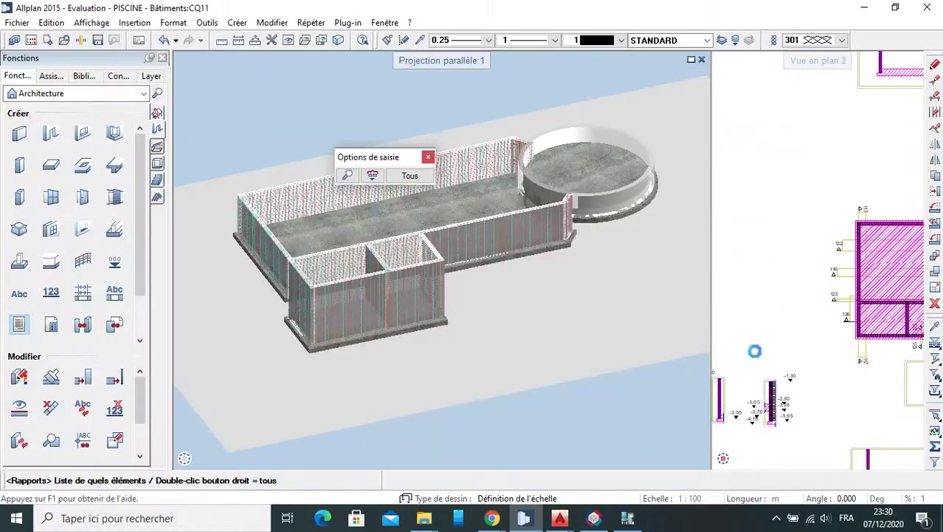
click(419, 178)
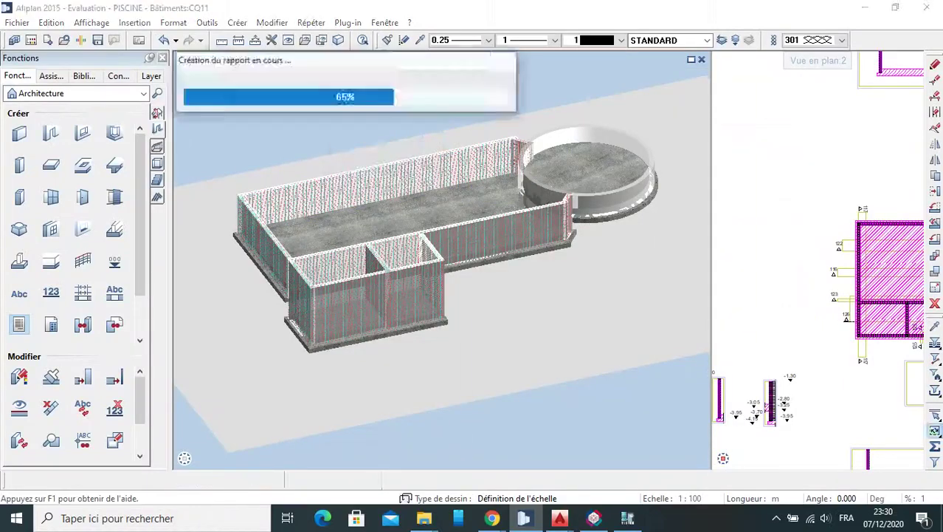
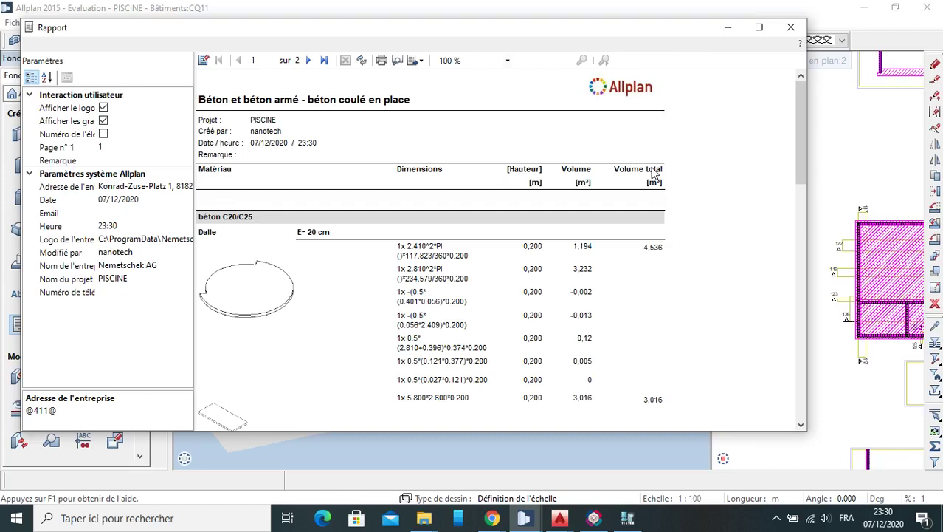
Show thumbnails of the open Chrome windows over the Allplan PISCINE report
click(495, 521)
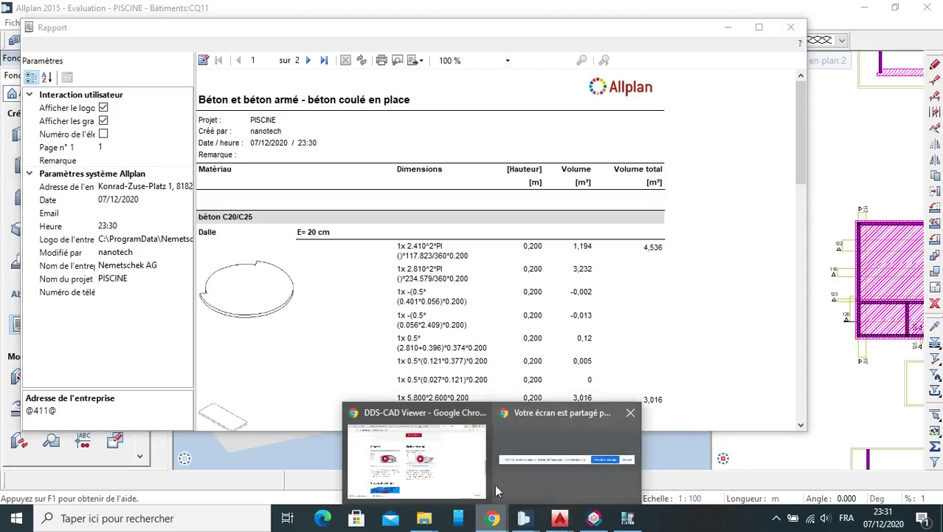
On the YouTube tab, replace the 'arma circle allplan' query with a search for 'allplan'
click(448, 475)
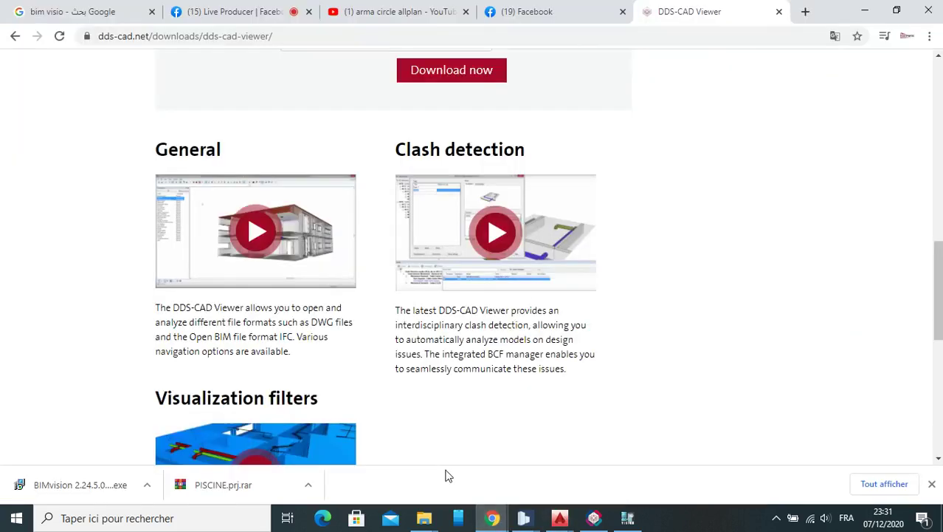
click(445, 17)
drag(332, 68, 248, 65)
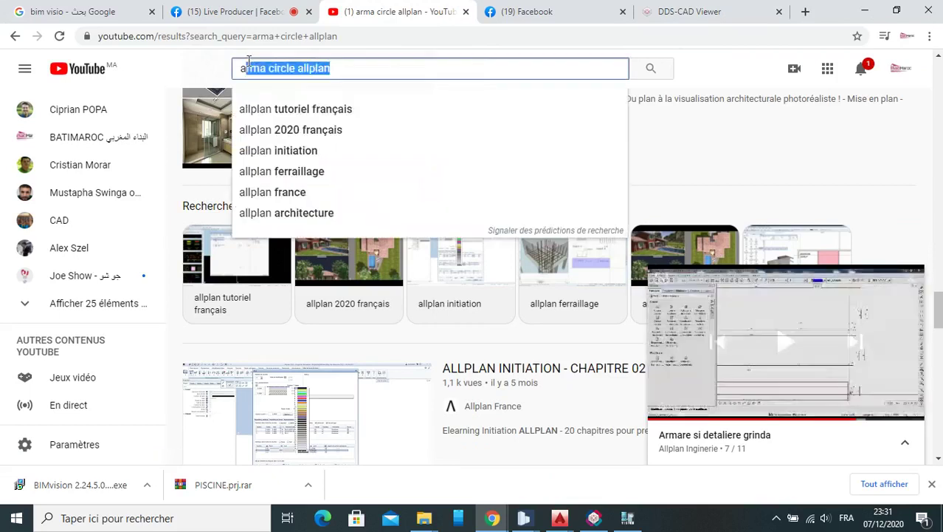
click(336, 74)
drag(337, 68, 227, 62)
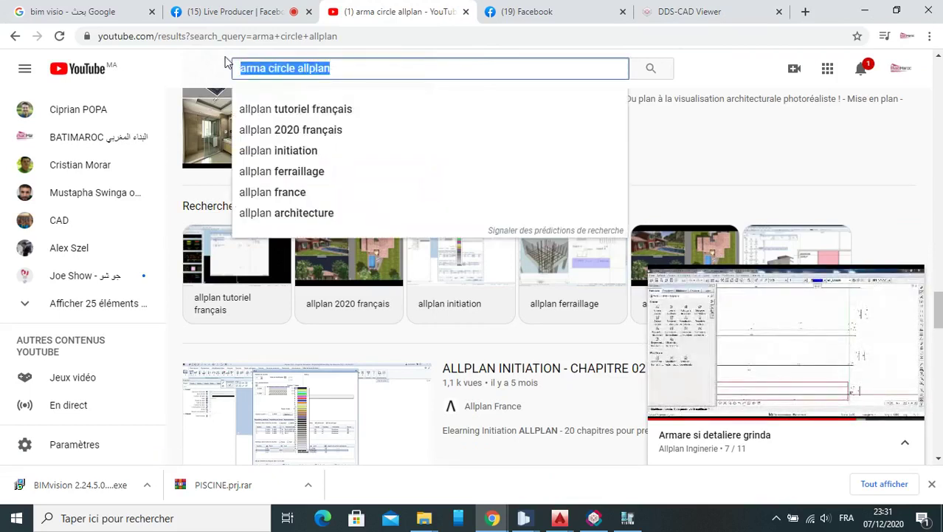
text(all)
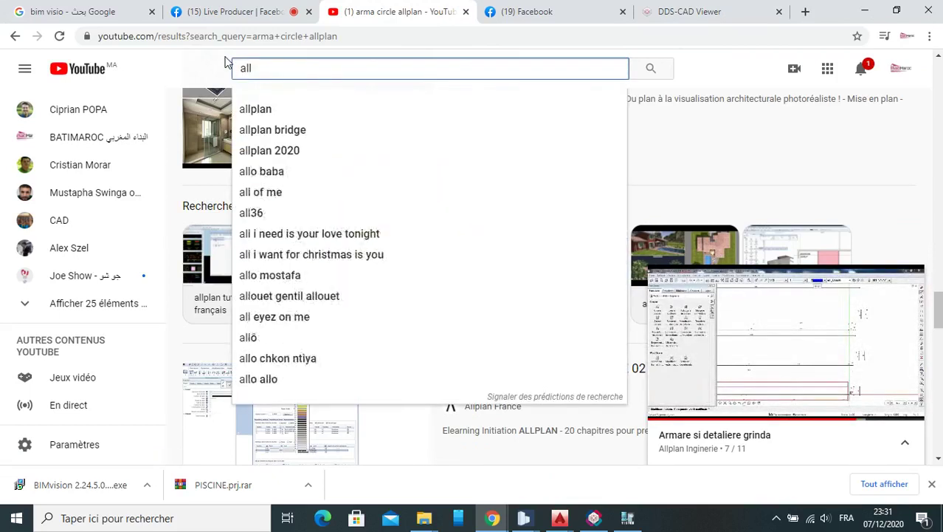
text(plan)
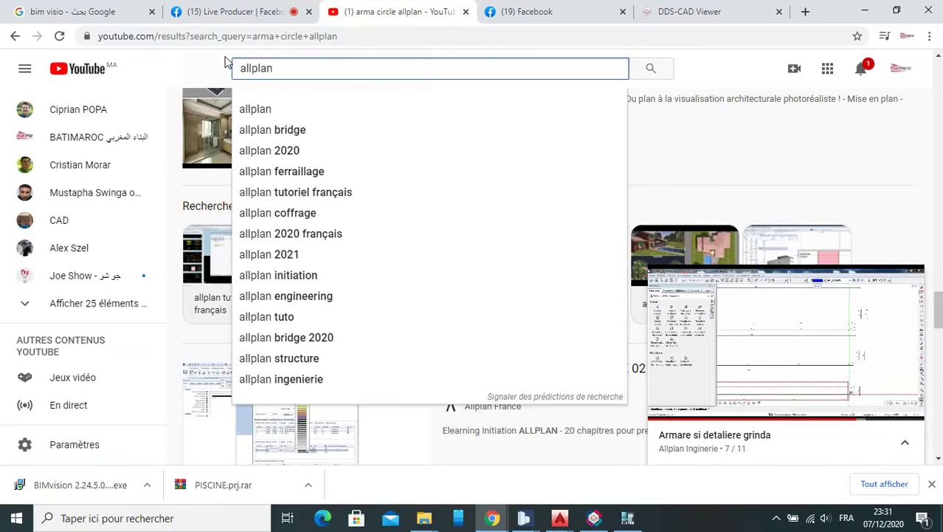
key(Return)
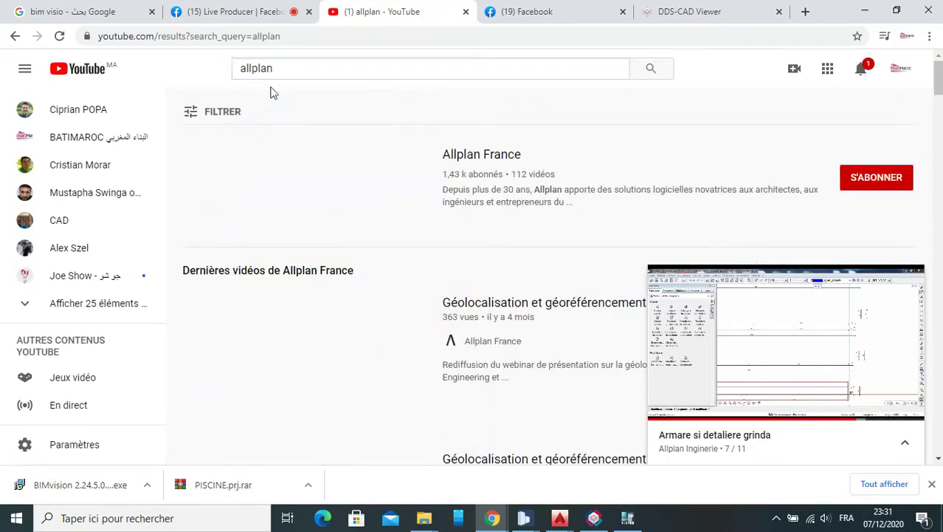
Dismiss the mini player and open the BIMarabia ALLPLAN course playlist from the results
click(912, 276)
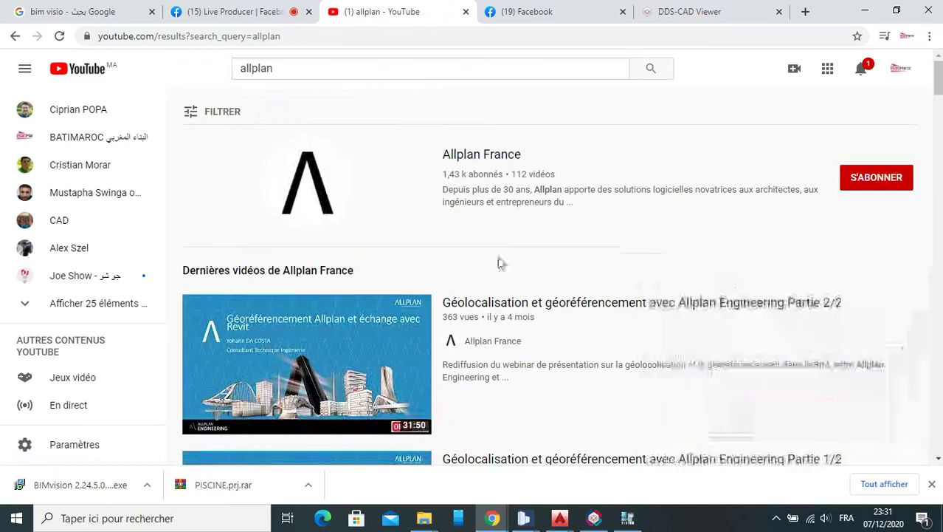
scroll(510, 262, down, 2)
mouse_move(306, 225)
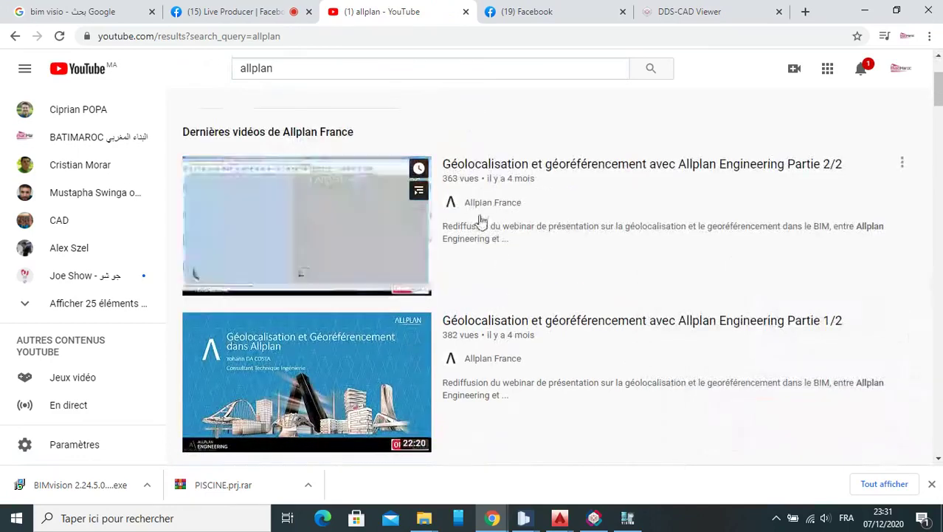
scroll(472, 222, down, 1)
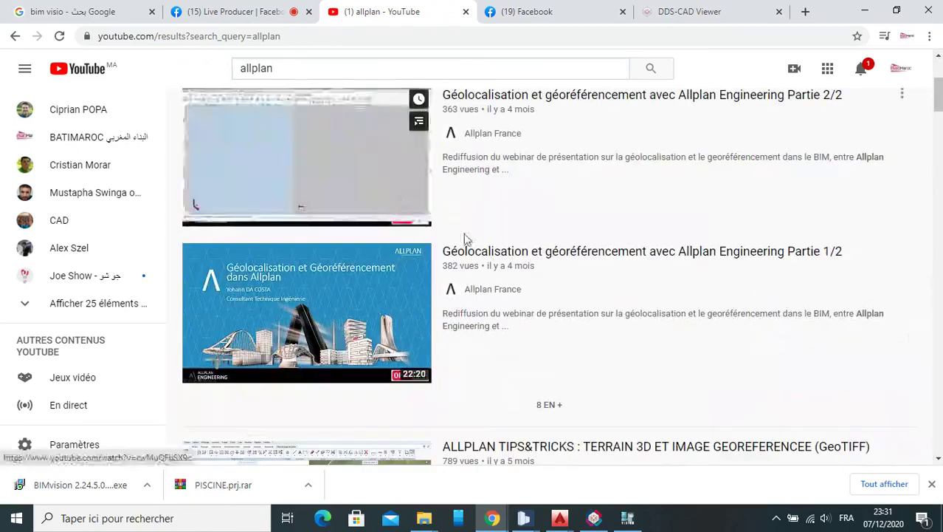
scroll(465, 240, down, 2)
scroll(473, 248, up, 2)
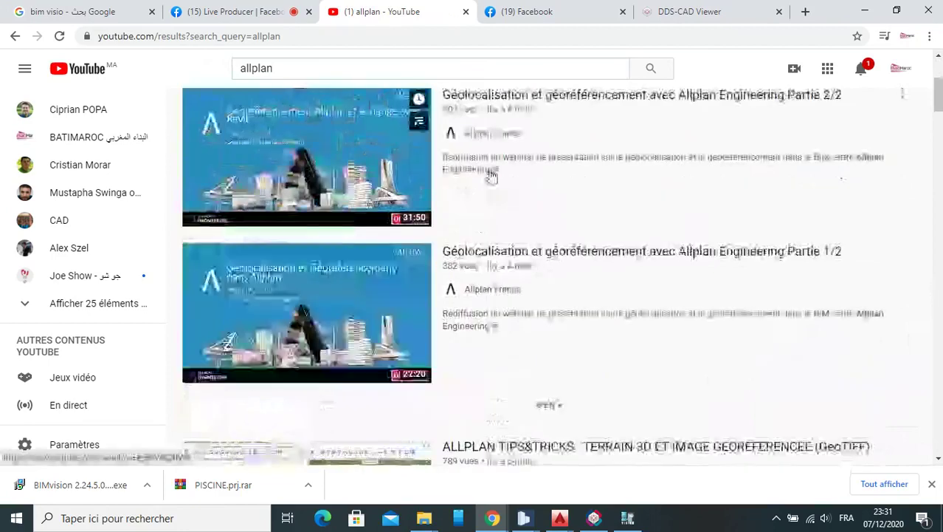
scroll(527, 220, down, 2)
scroll(547, 257, down, 3)
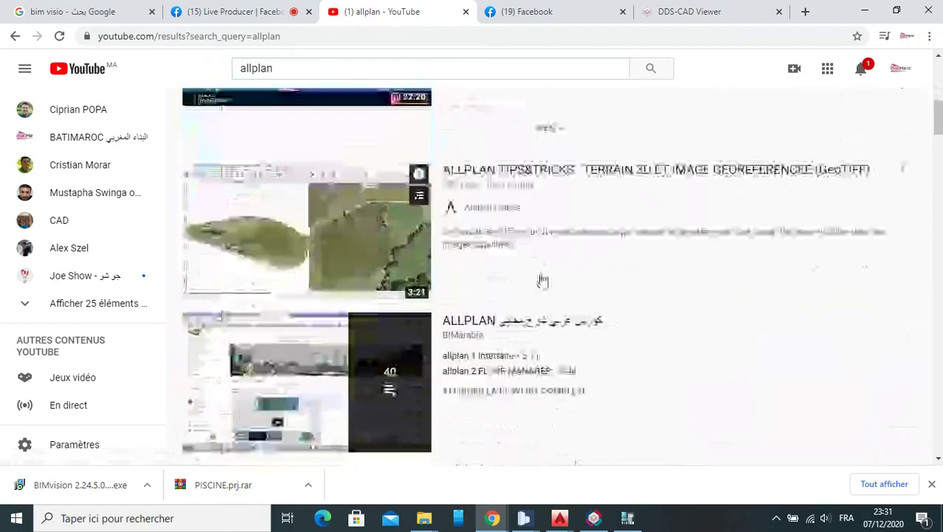
scroll(563, 272, down, 2)
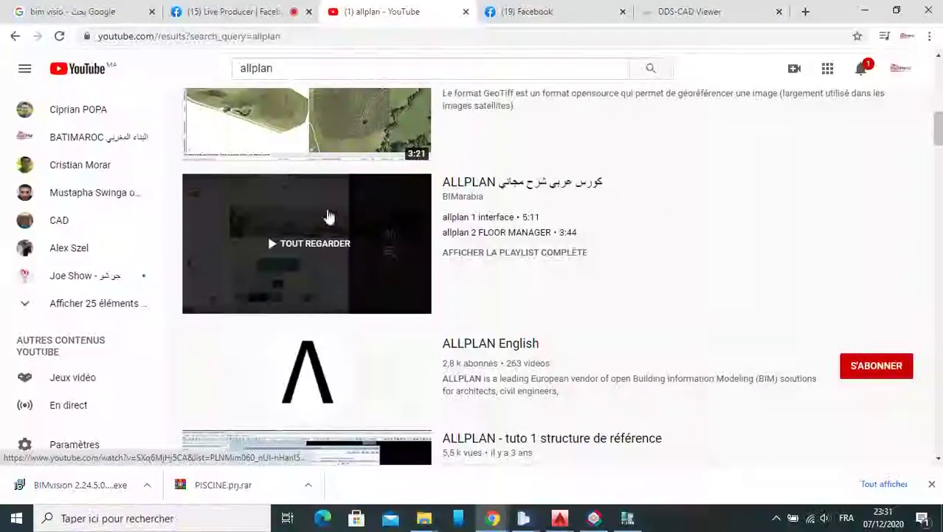
click(326, 216)
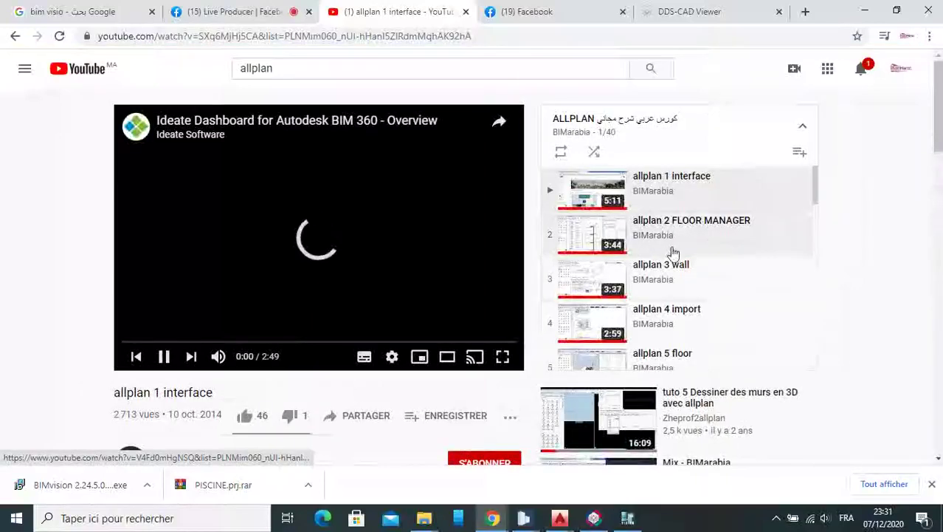
Pause the ad and start the playlist's 'allplan 9 COLUMN' video
scroll(637, 260, down, 1)
scroll(638, 252, up, 1)
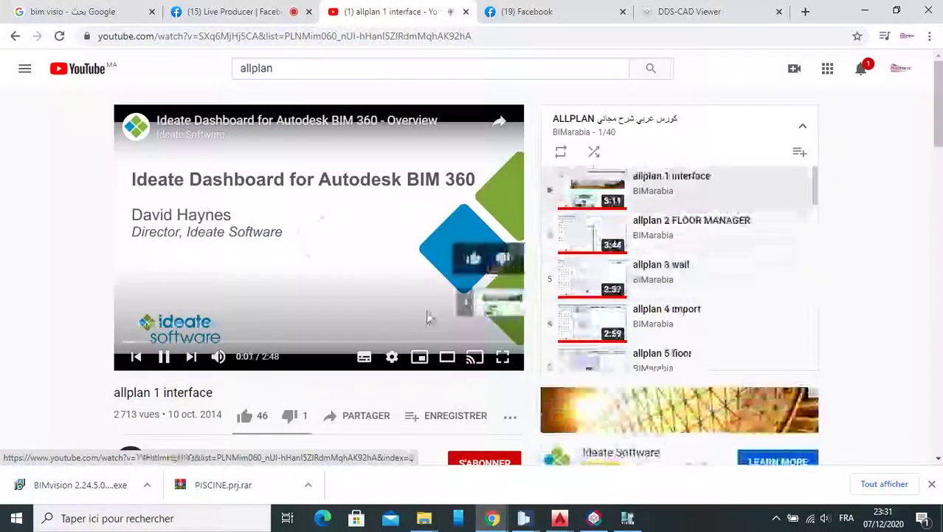
click(163, 360)
scroll(632, 268, down, 2)
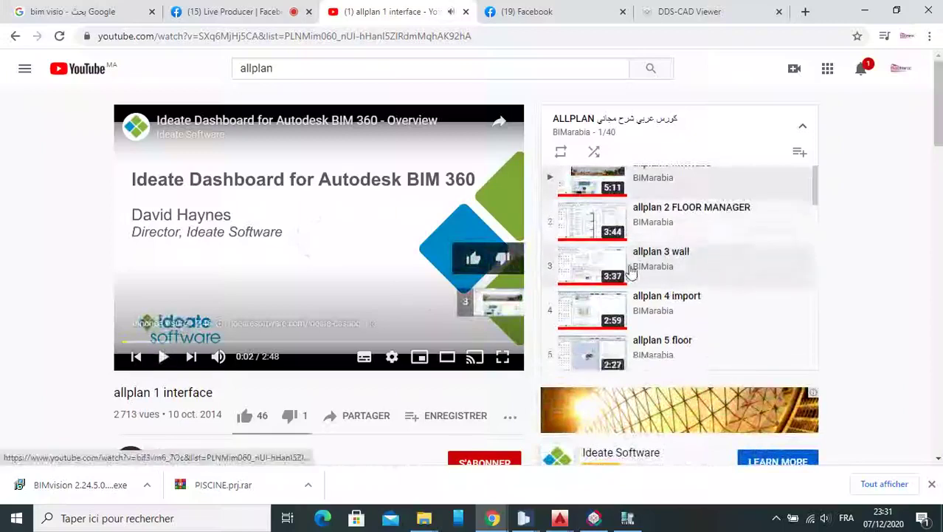
scroll(696, 297, down, 1)
scroll(701, 288, down, 2)
scroll(687, 318, down, 1)
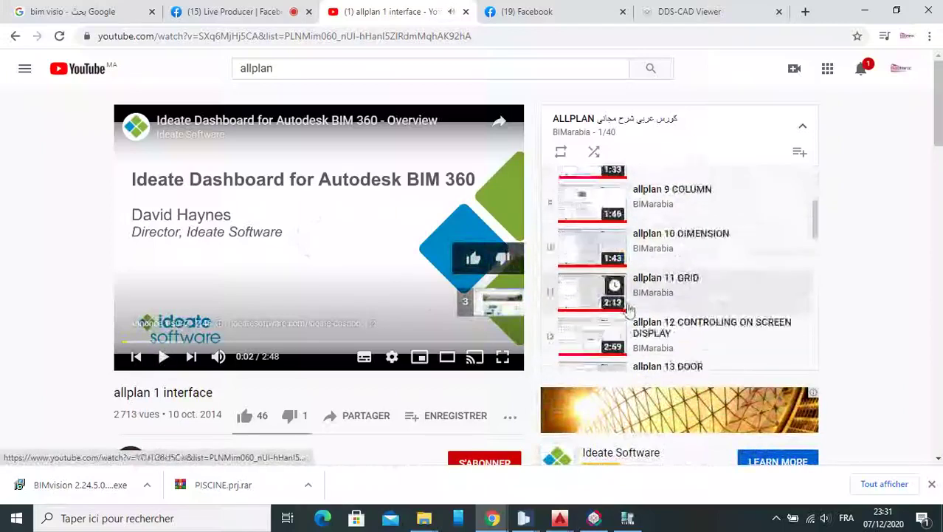
click(622, 208)
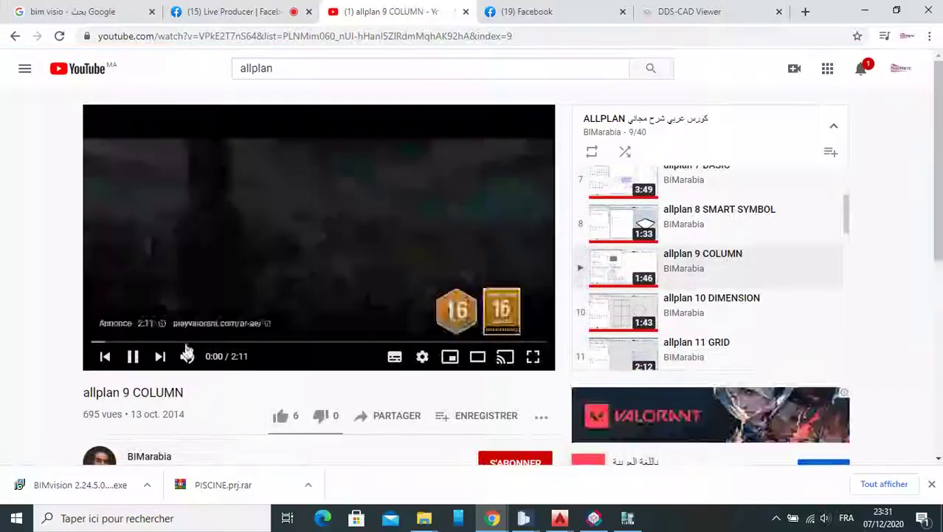
Skip the ad, then pause the column video at 0:33 on the column dialog
click(510, 302)
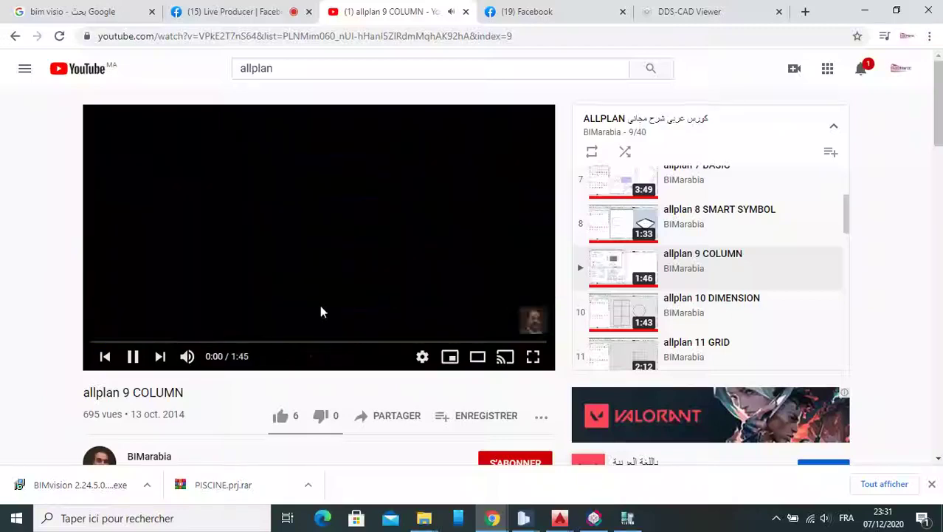
click(135, 358)
click(234, 341)
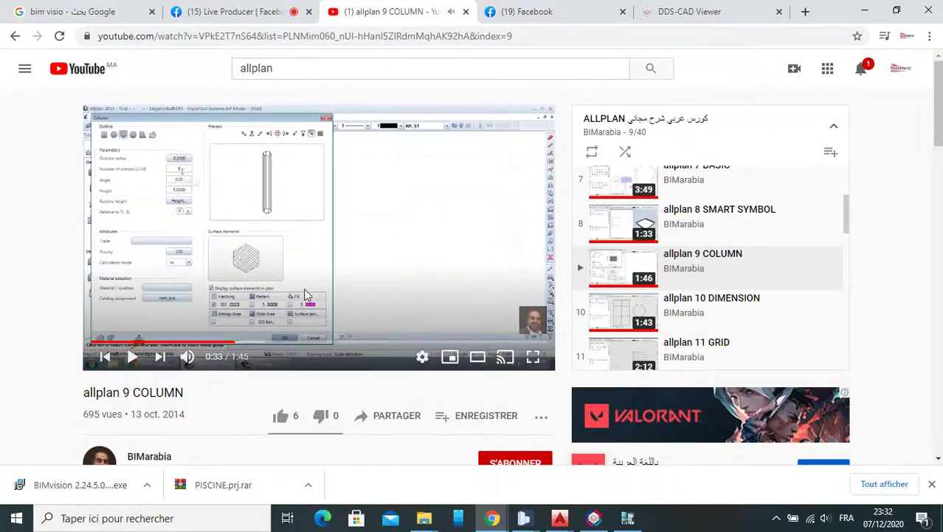
scroll(319, 319, down, 2)
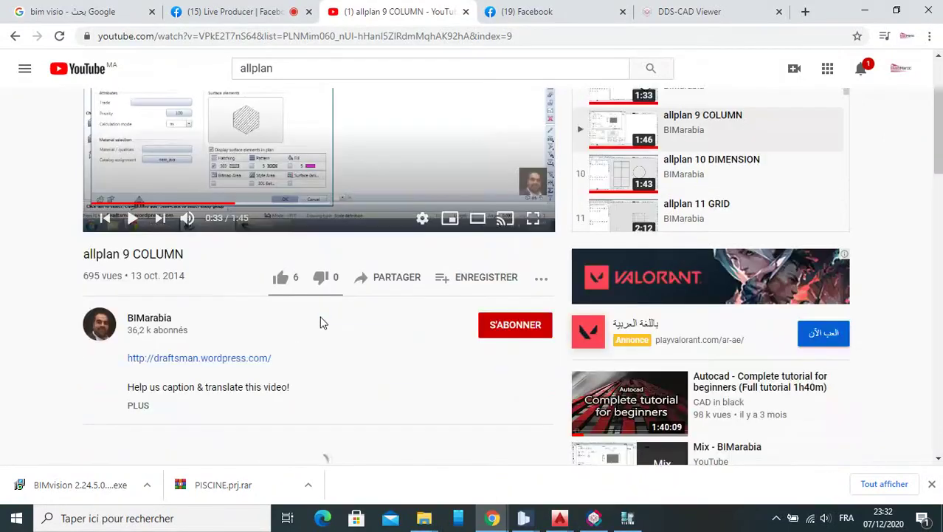
Minimize Chrome to bring the Allplan PISCINE concrete report back into view
scroll(258, 293, up, 2)
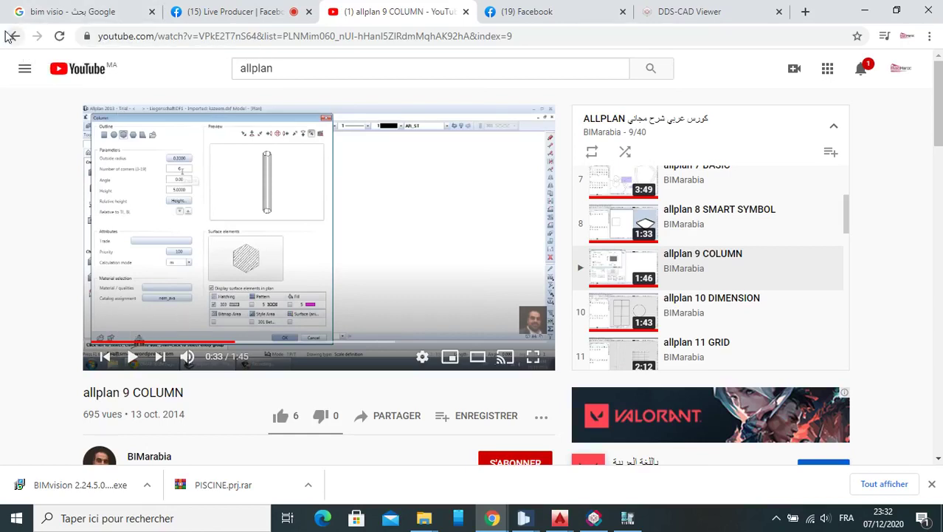
click(865, 11)
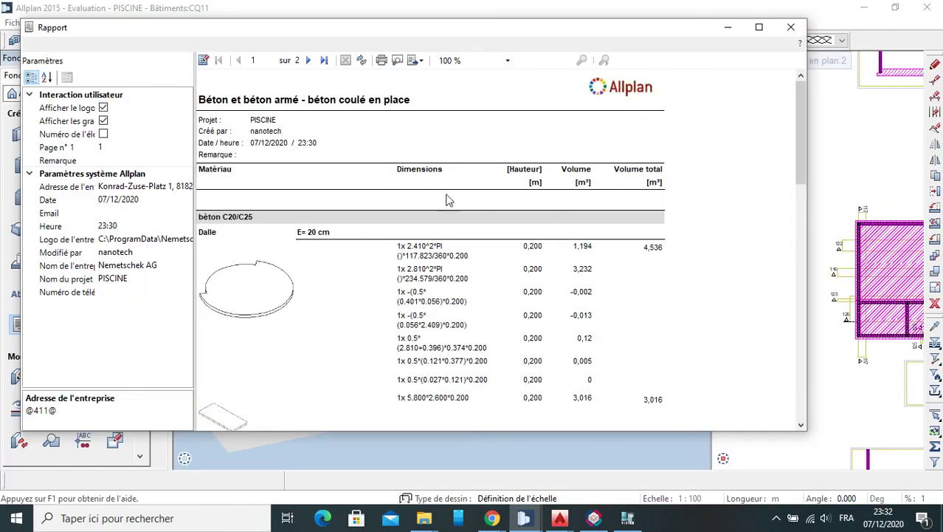
scroll(578, 244, down, 1)
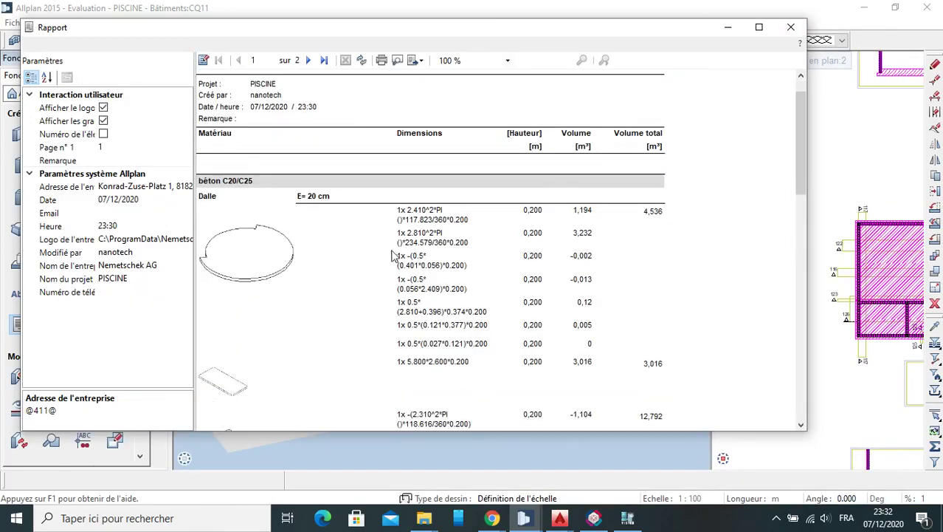
scroll(394, 255, up, 1)
scroll(285, 232, down, 1)
scroll(221, 200, down, 1)
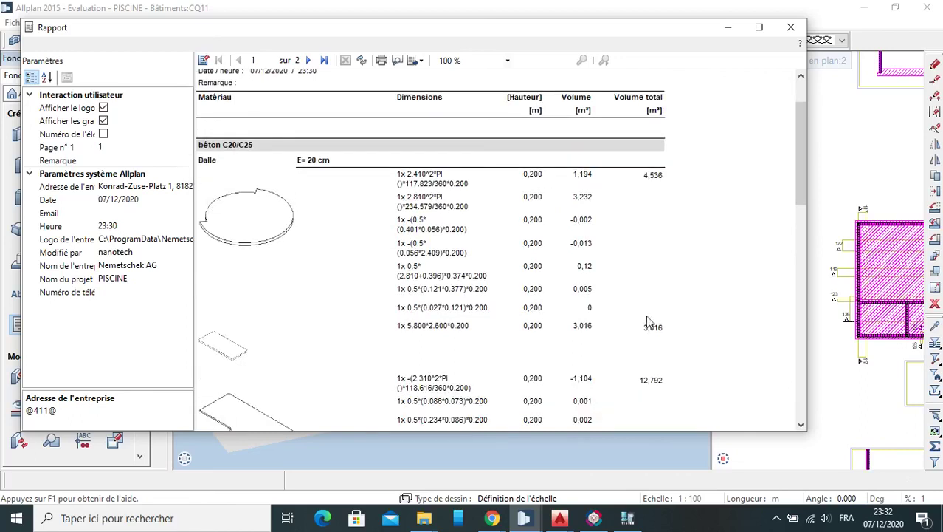
scroll(432, 229, down, 1)
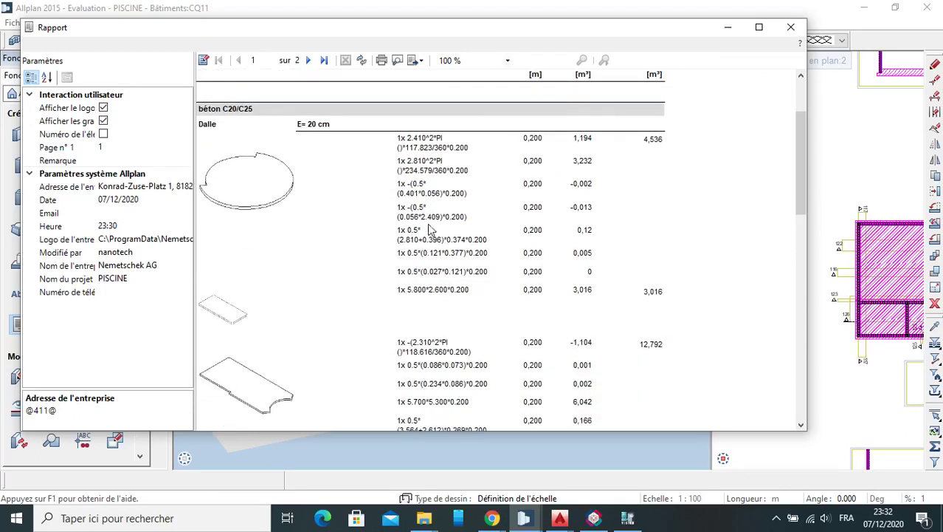
scroll(281, 199, up, 1)
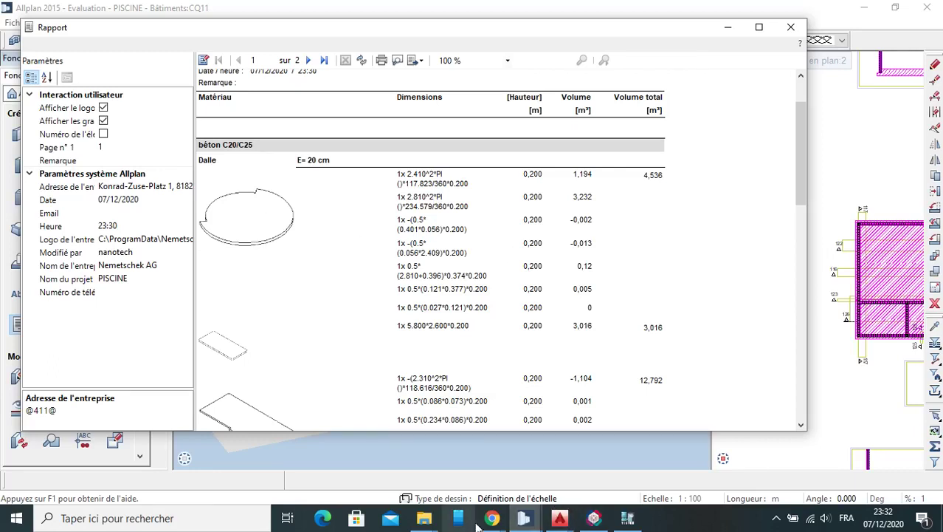
click(628, 517)
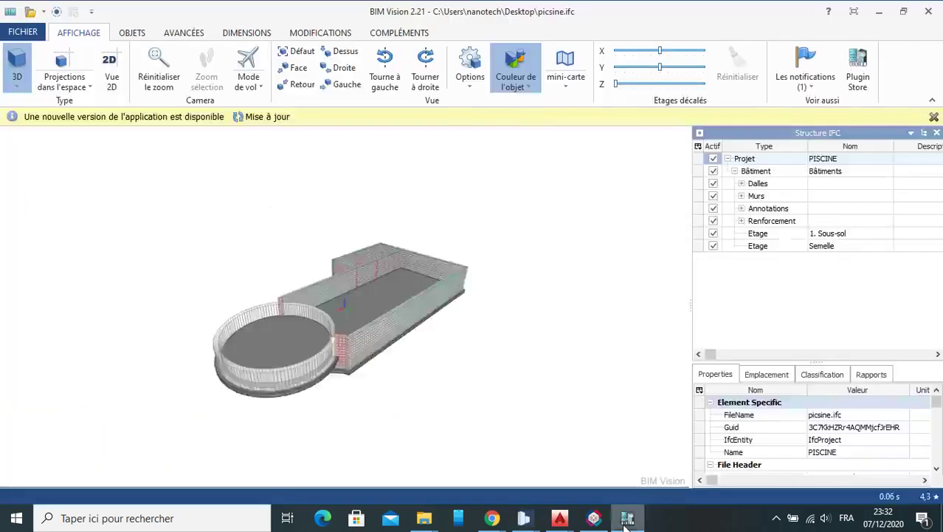
scroll(295, 332, up, 5)
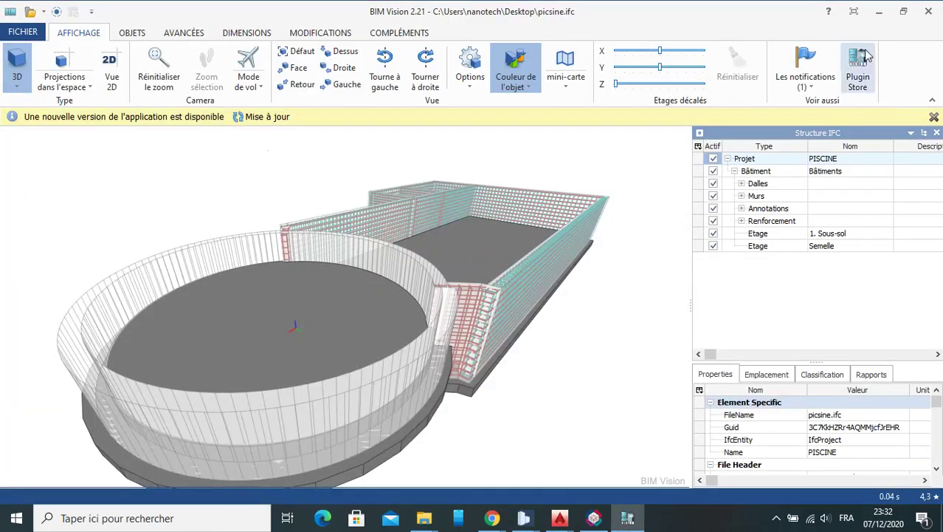
click(879, 11)
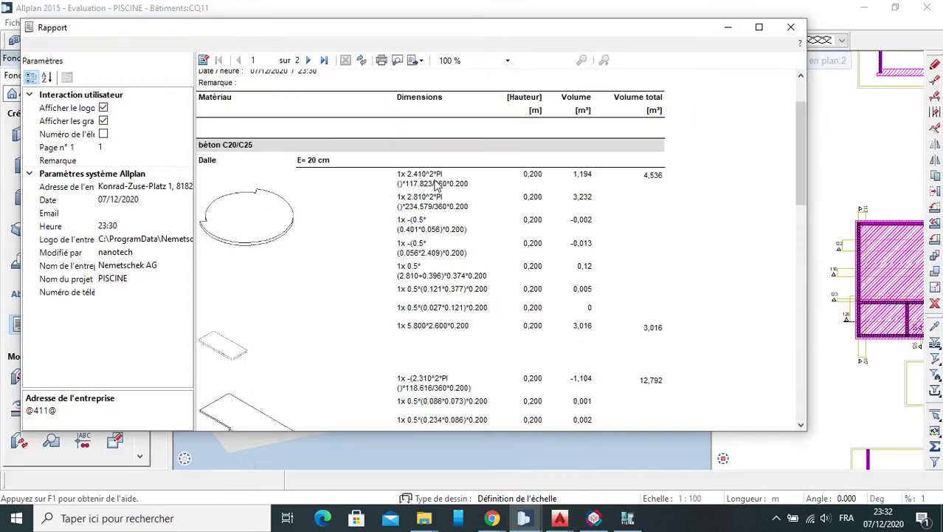
Scroll through the PISCINE concrete report down to page 2
scroll(428, 299, down, 1)
scroll(274, 272, down, 3)
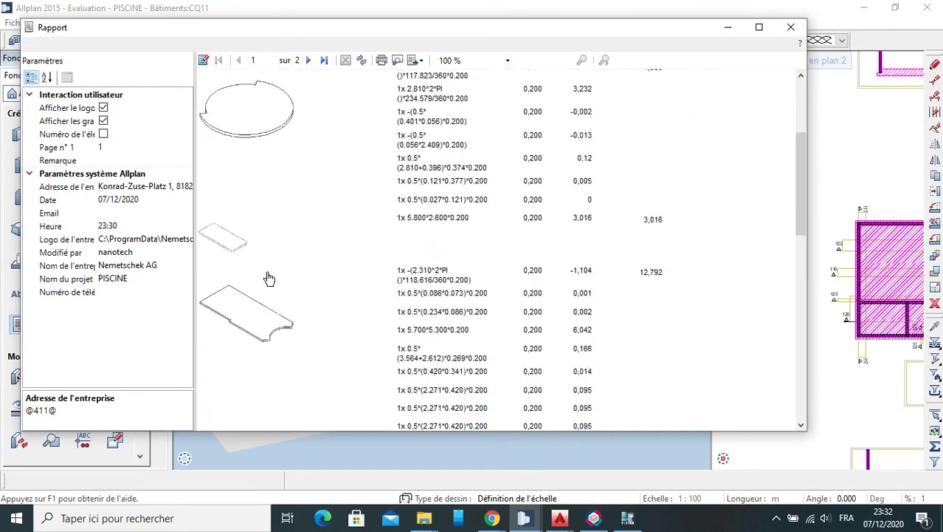
scroll(275, 270, down, 3)
scroll(339, 243, down, 2)
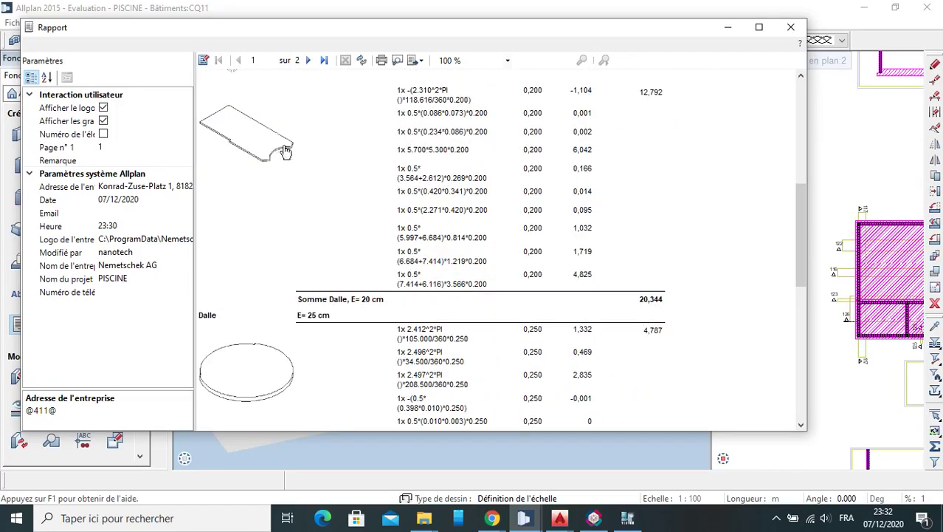
scroll(443, 286, down, 2)
scroll(379, 291, down, 2)
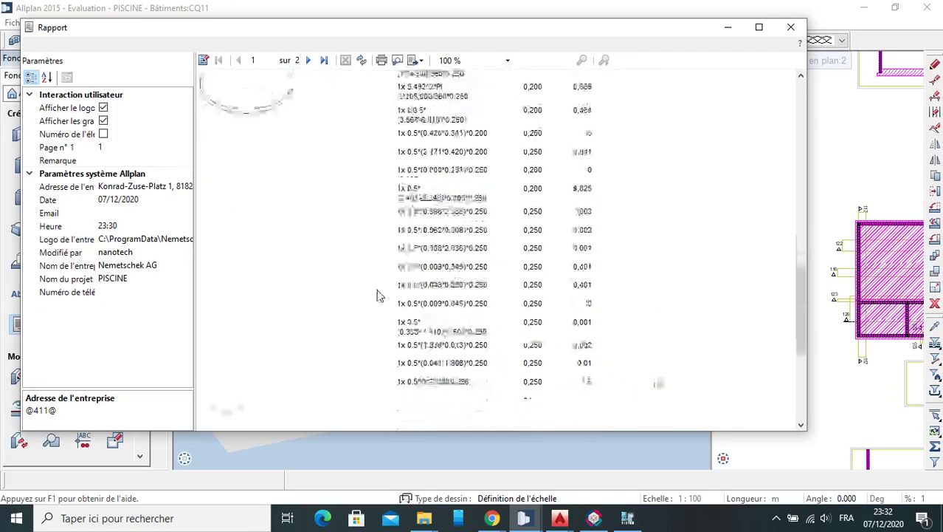
scroll(380, 291, down, 2)
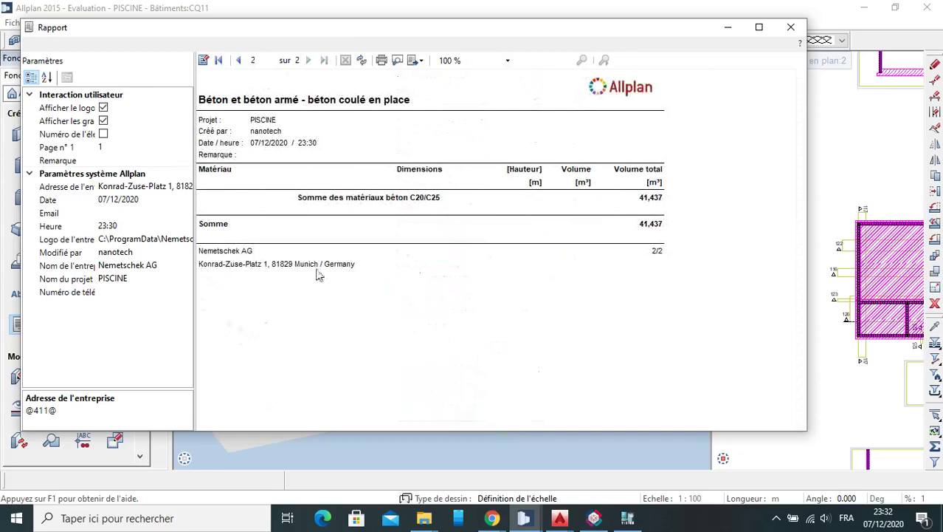
scroll(451, 300, down, 2)
Go back a page, then scroll to page 2's C20/C25 total of 41,437 m³
click(238, 61)
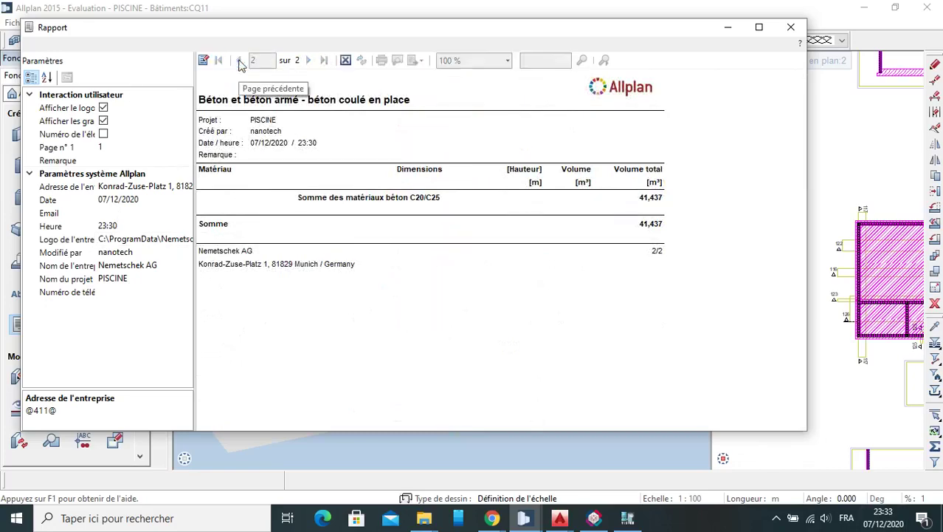
scroll(453, 226, down, 3)
scroll(554, 251, down, 5)
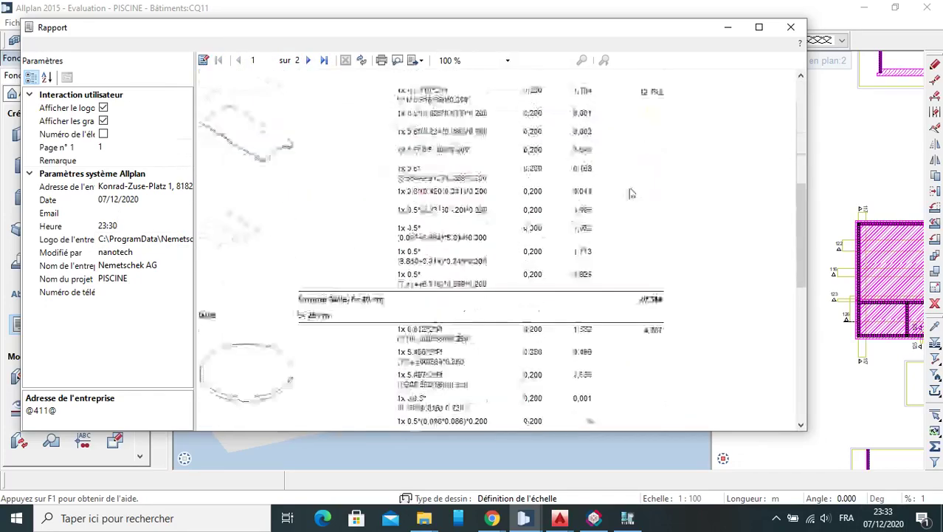
scroll(659, 282, down, 5)
scroll(659, 281, down, 5)
scroll(601, 330, down, 5)
scroll(605, 320, down, 3)
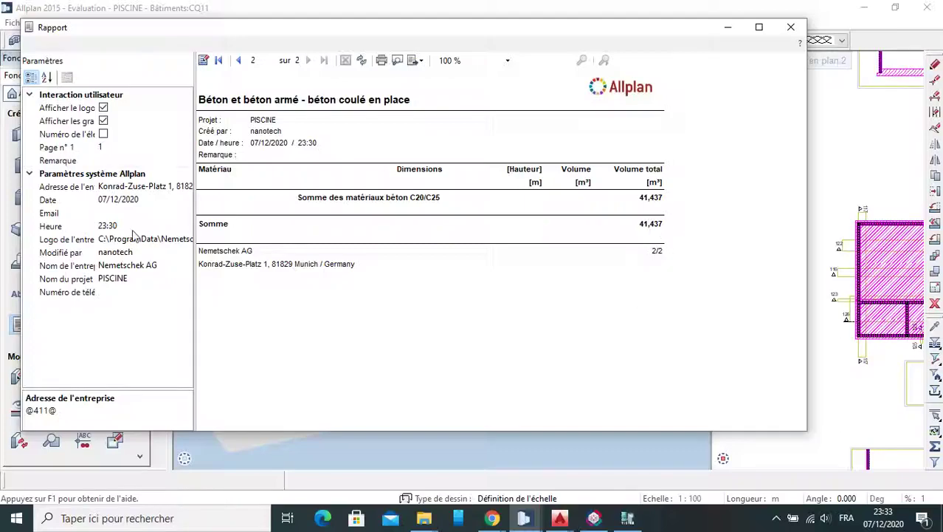
Close the concrete report, orbit the pool model to view it from above, and minimize Allplan
click(791, 27)
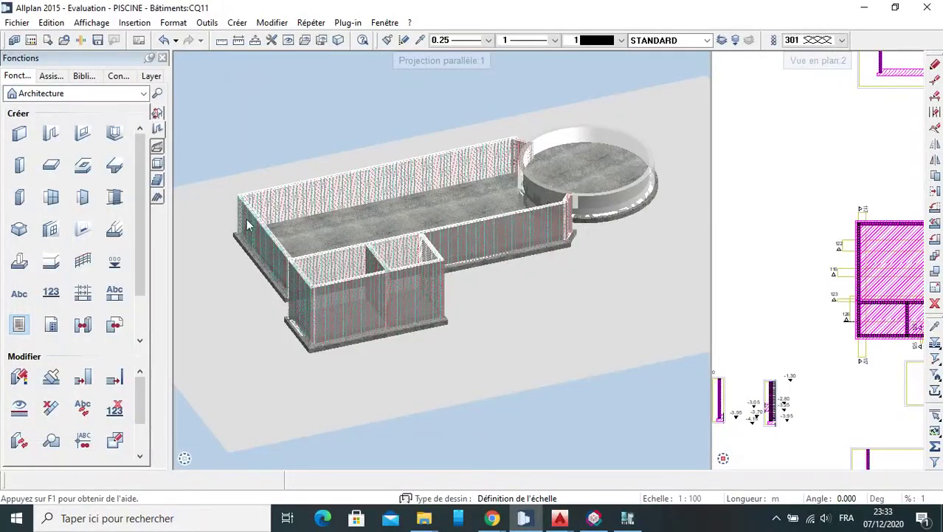
mouse_move(432, 184)
shift+middle_down()
mouse_move(480, 238)
mouse_move(479, 164)
shift+middle_up()
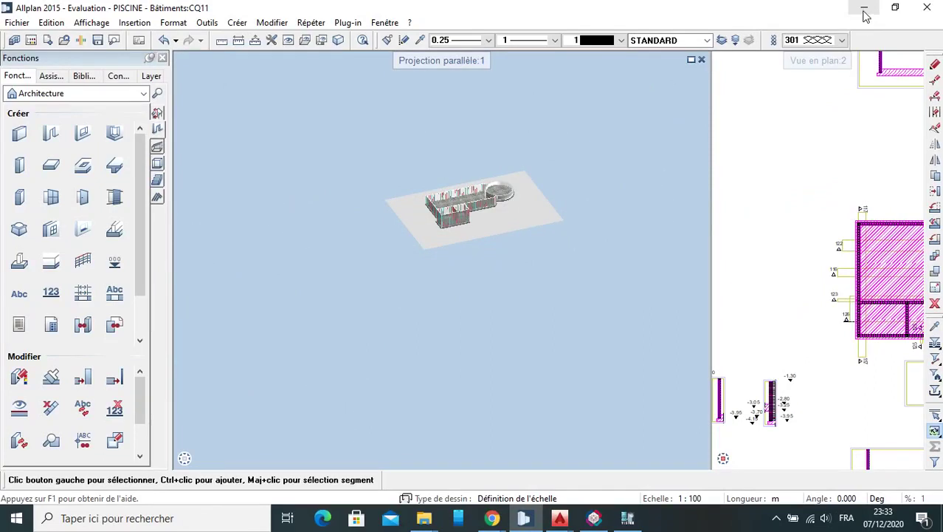
click(866, 13)
Minimize AutoCAD, briefly restore the picsine.ifc model in BIM Vision, then minimize it
scroll(281, 213, down, 2)
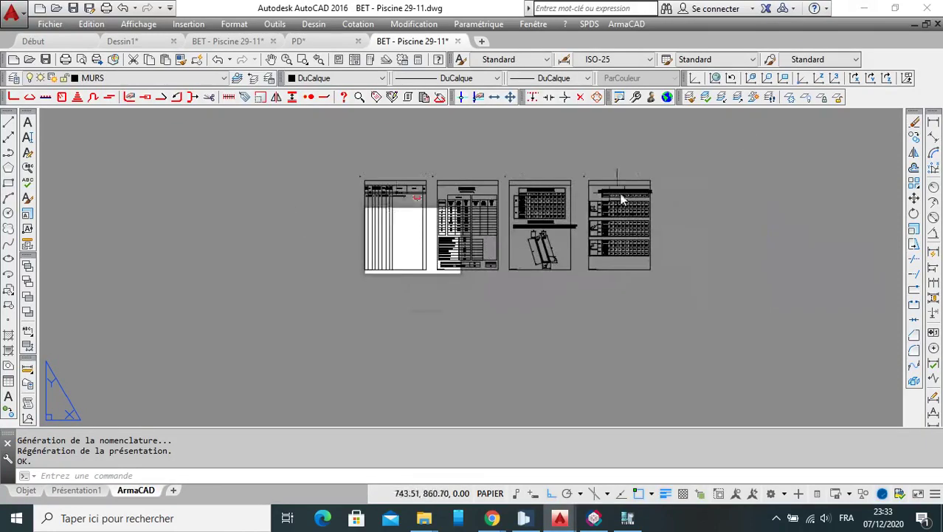
scroll(620, 184, down, 2)
click(864, 8)
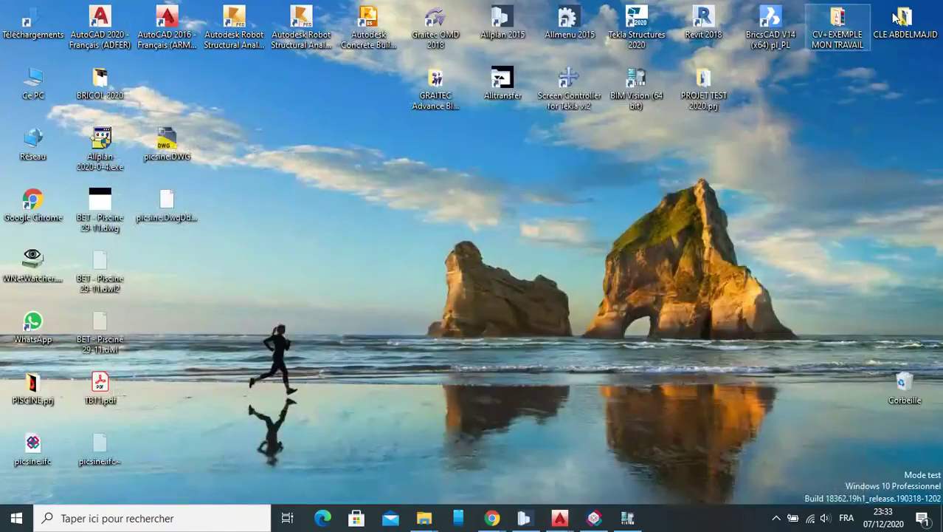
click(626, 517)
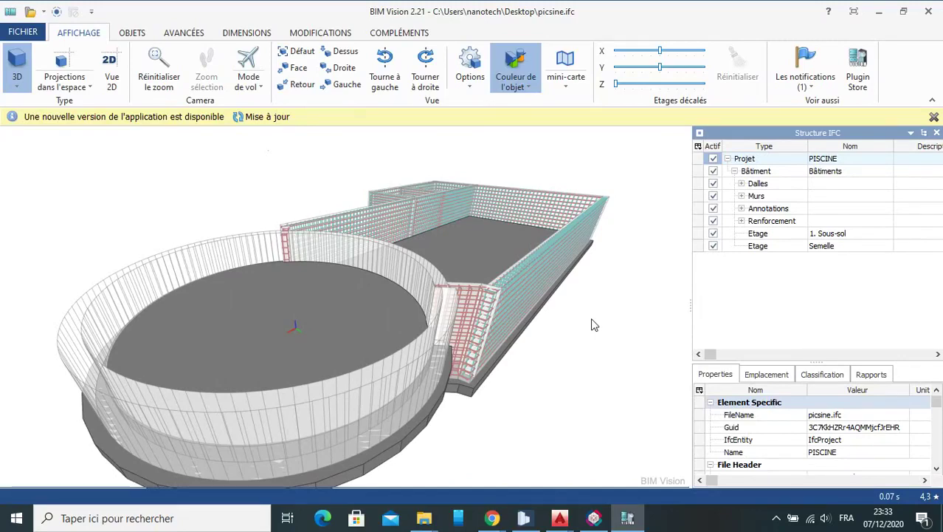
click(879, 11)
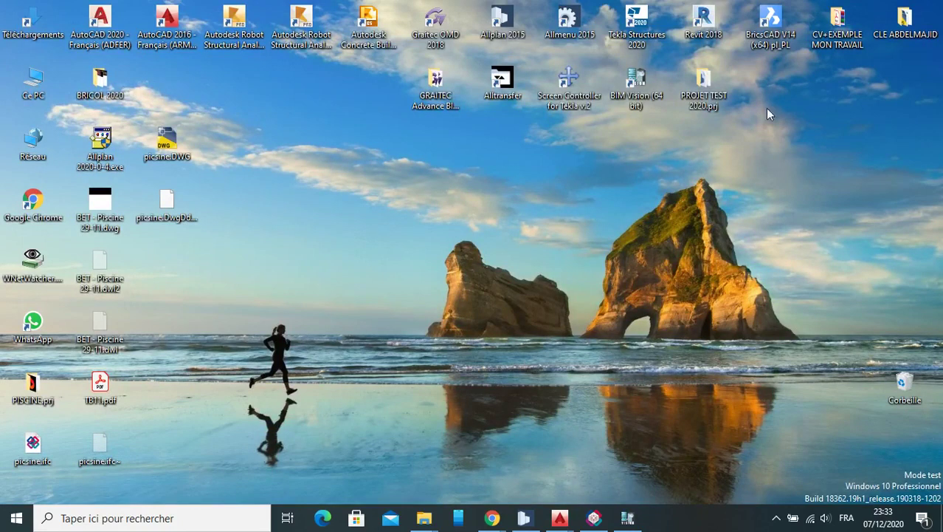
double_click(914, 37)
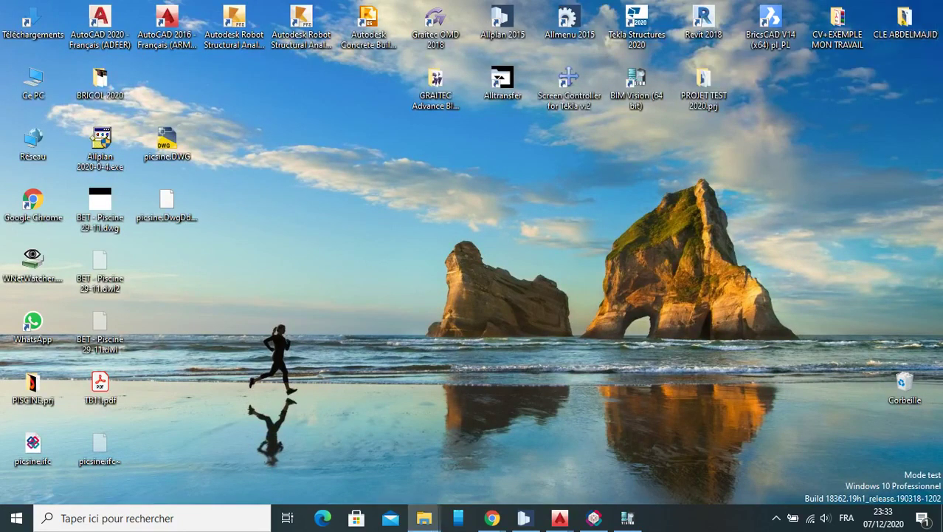
scroll(359, 276, down, 2)
scroll(359, 276, down, 3)
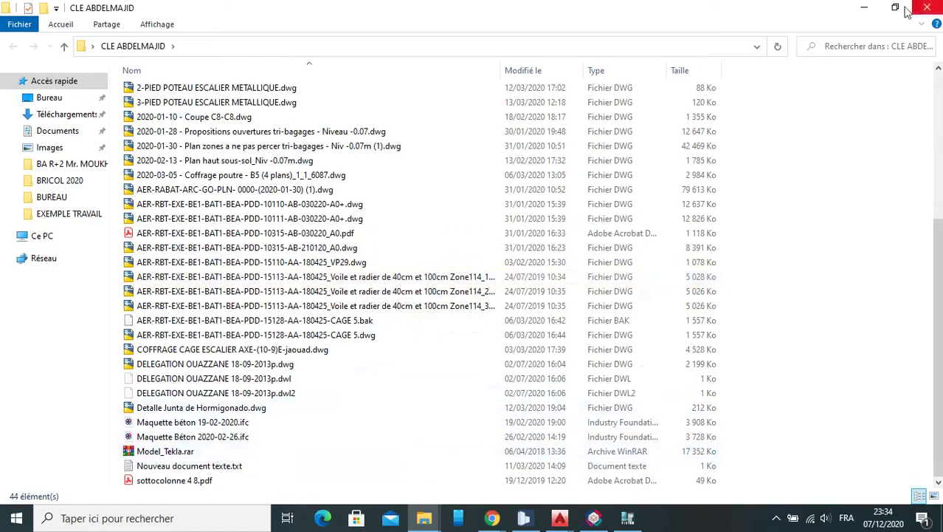
click(864, 8)
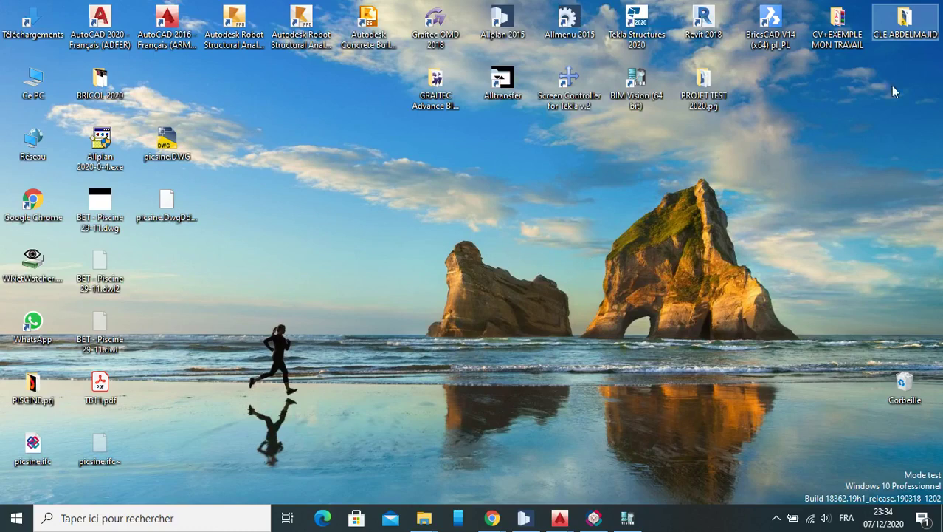
click(901, 40)
Orbit the IFC pool model to an oblique angle, then switch to Chrome's Facebook Live Producer page
click(628, 518)
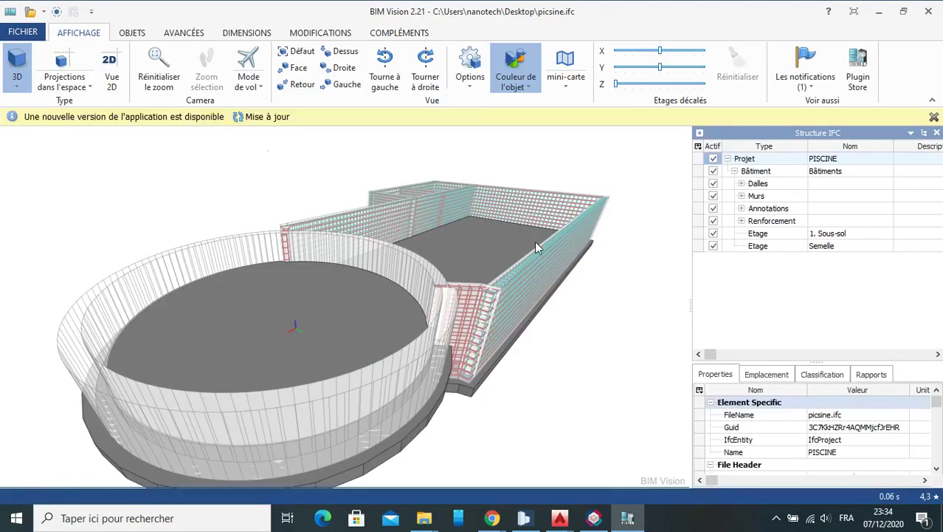
scroll(537, 246, down, 5)
mouse_move(537, 246)
mouse_down()
mouse_move(423, 288)
mouse_move(548, 309)
mouse_move(518, 287)
mouse_up()
scroll(490, 288, up, 5)
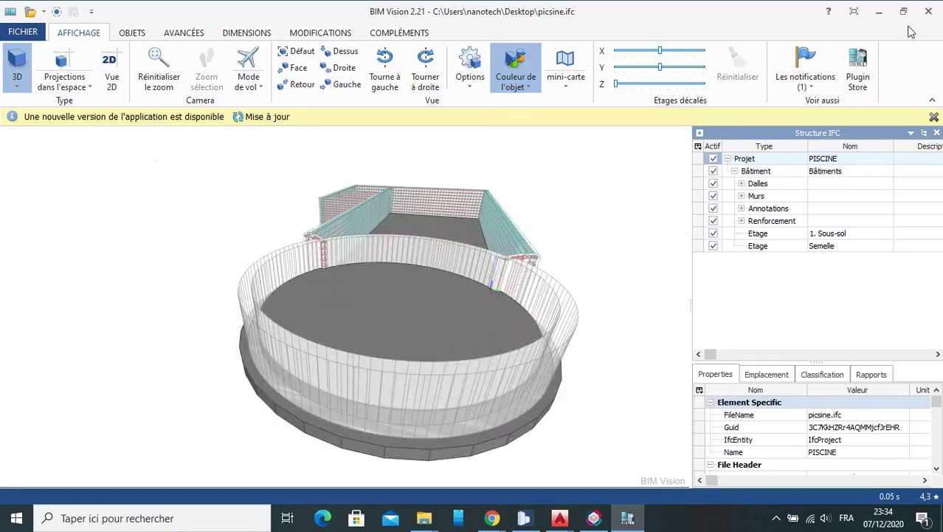
click(880, 11)
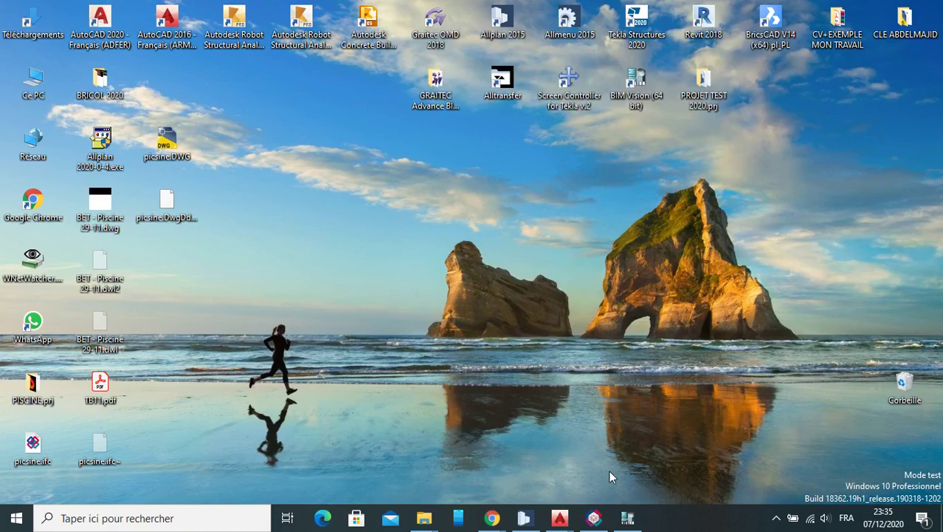
mouse_move(492, 518)
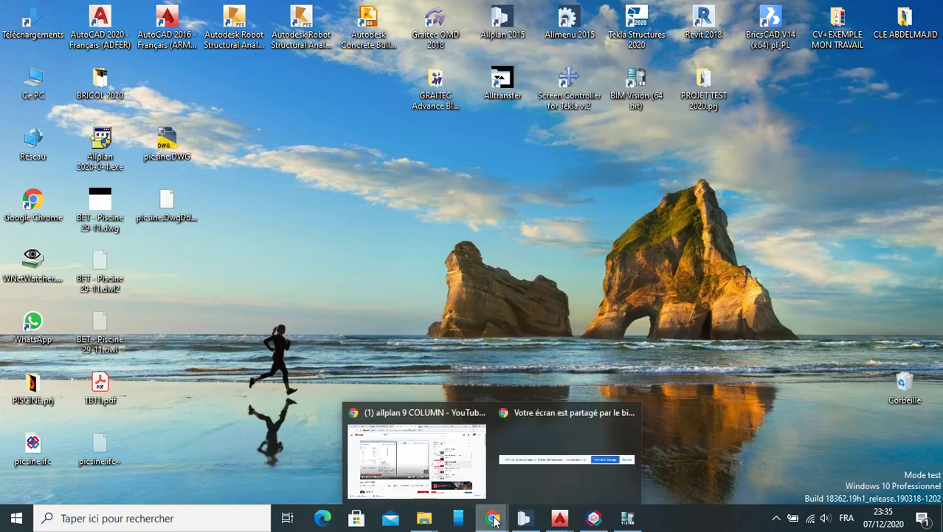
click(453, 463)
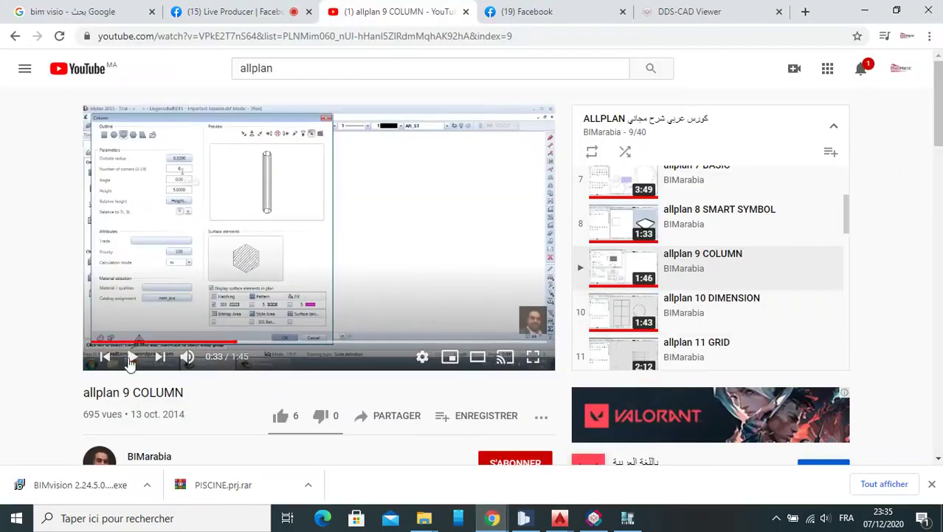
click(236, 16)
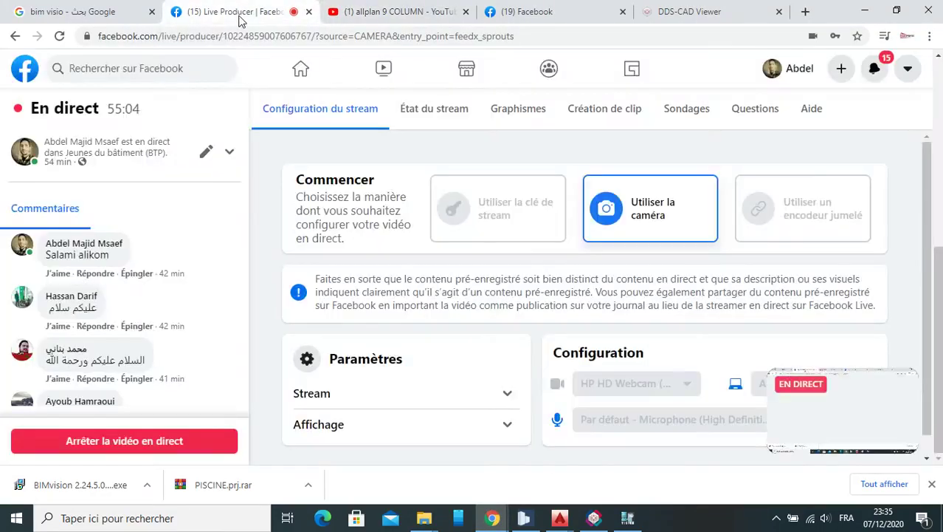